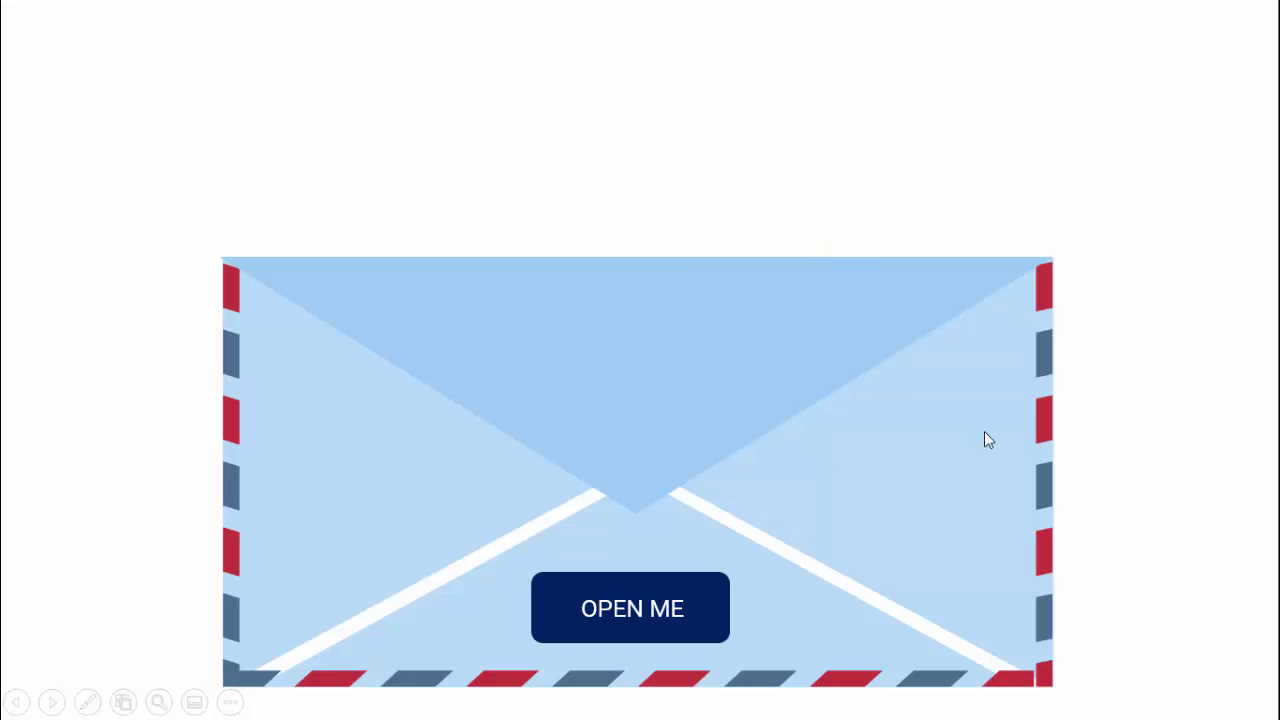
In the slide show, click OPEN ME to open the envelope, then advance past the calendar envelope slide.
{"action": "left_click", "coordinate": [703, 600]}
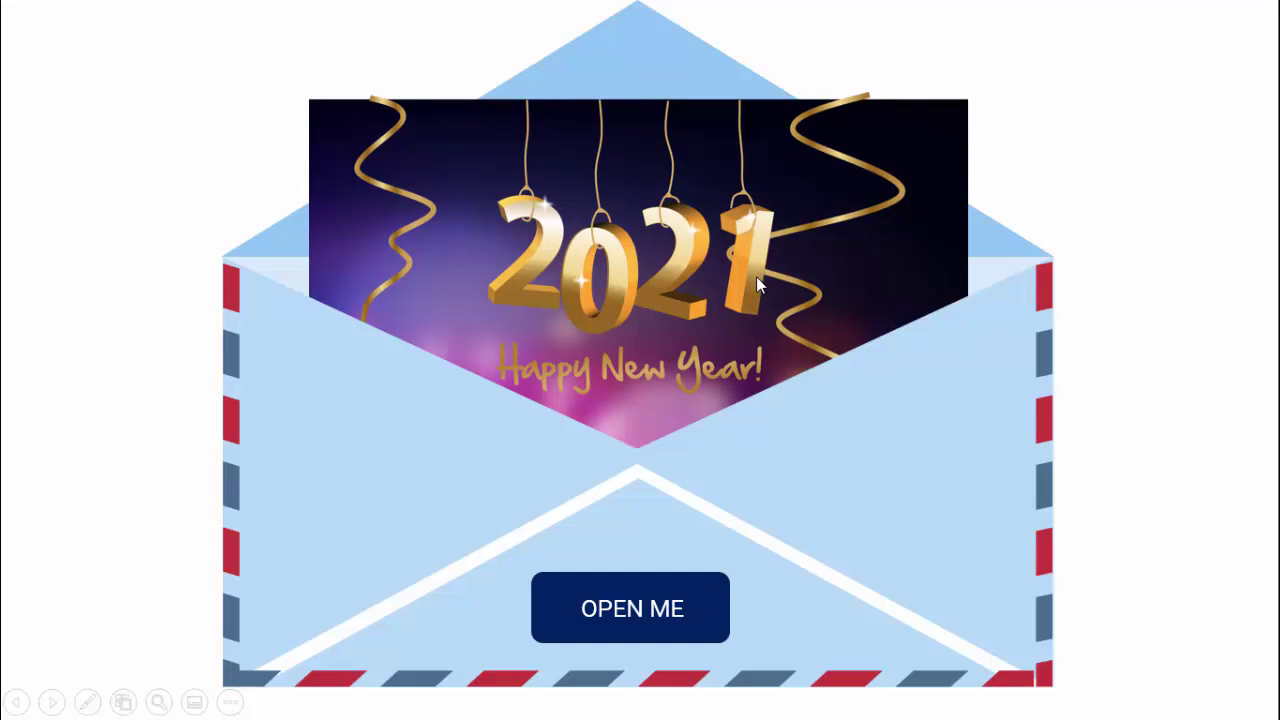
{"action": "left_click", "coordinate": [1163, 334]}
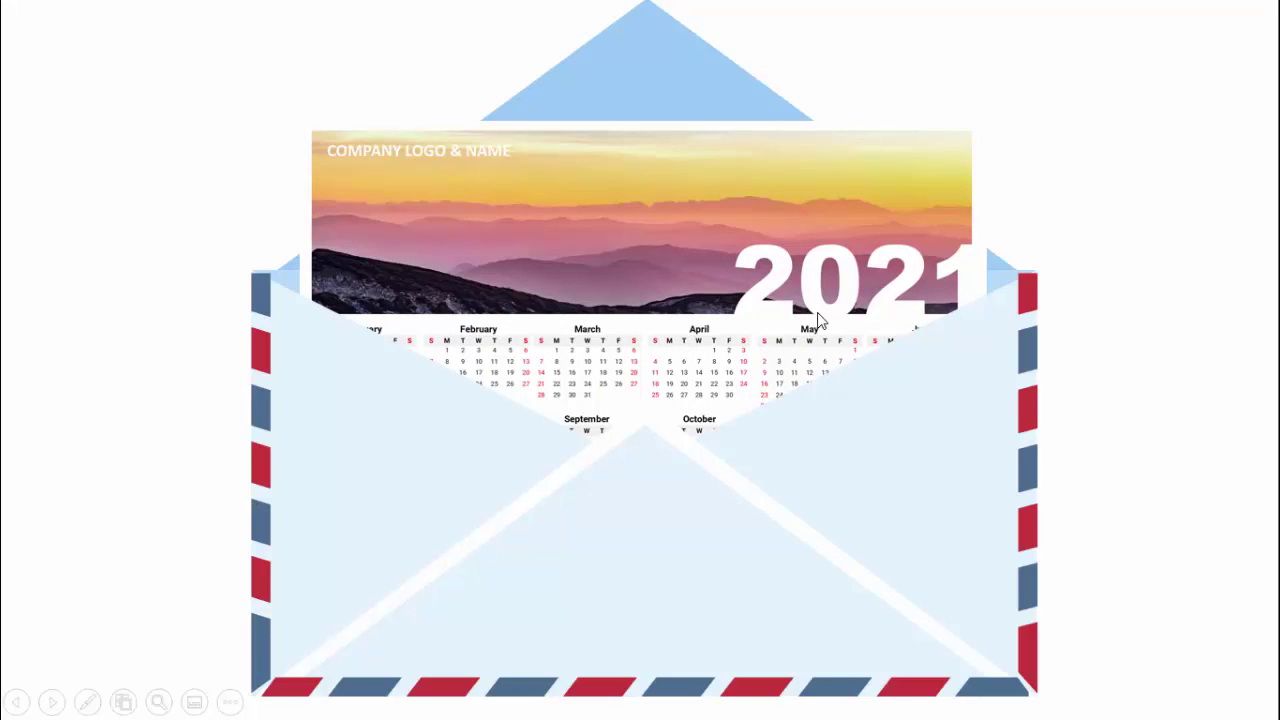
{"action": "left_click", "coordinate": [1129, 348]}
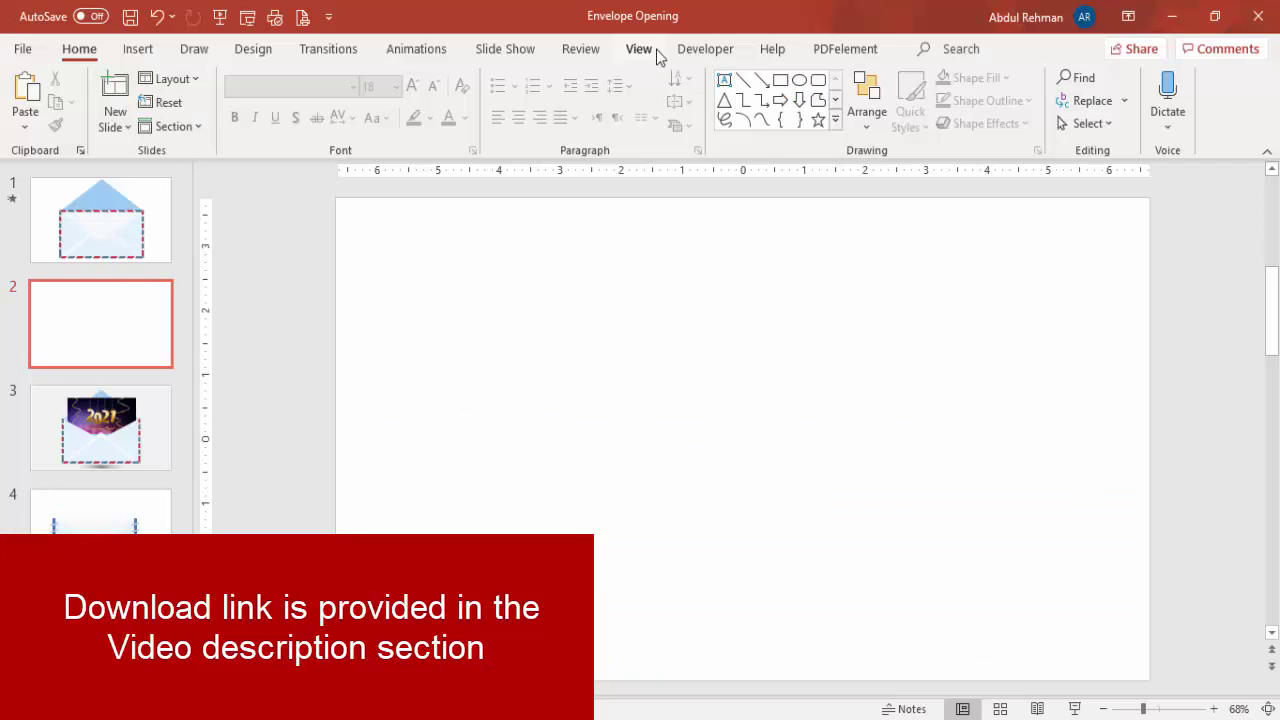
Turn on the centre guides and draw a large centred rectangle as the envelope body.
{"action": "left_click", "coordinate": [645, 50]}
{"action": "left_click", "coordinate": [378, 123]}
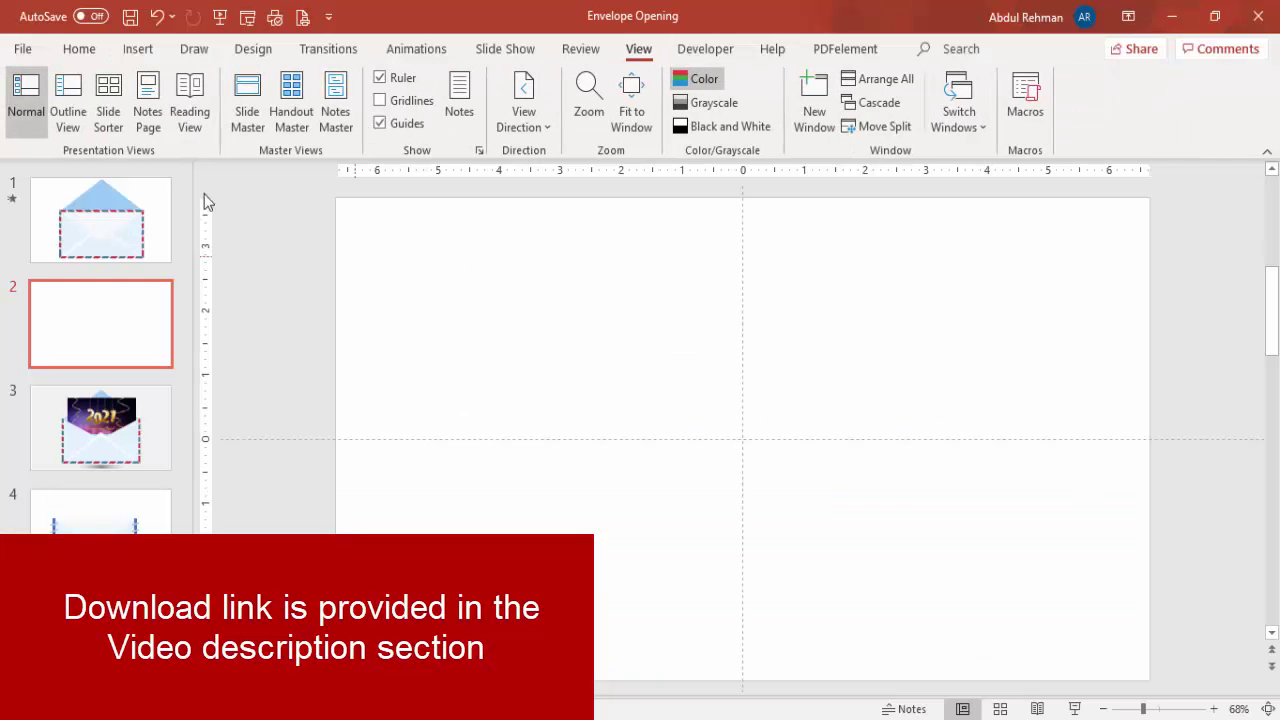
{"action": "left_click", "coordinate": [138, 49]}
{"action": "left_click", "coordinate": [294, 136]}
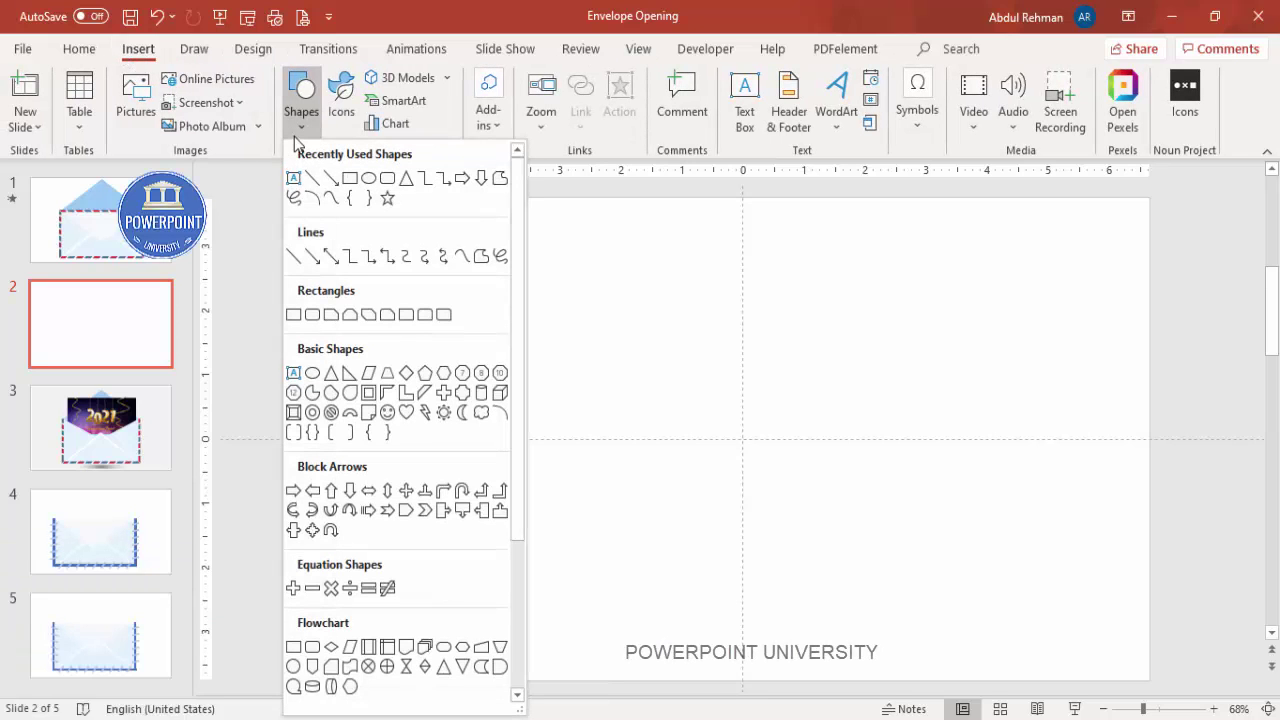
{"action": "left_click", "coordinate": [293, 314]}
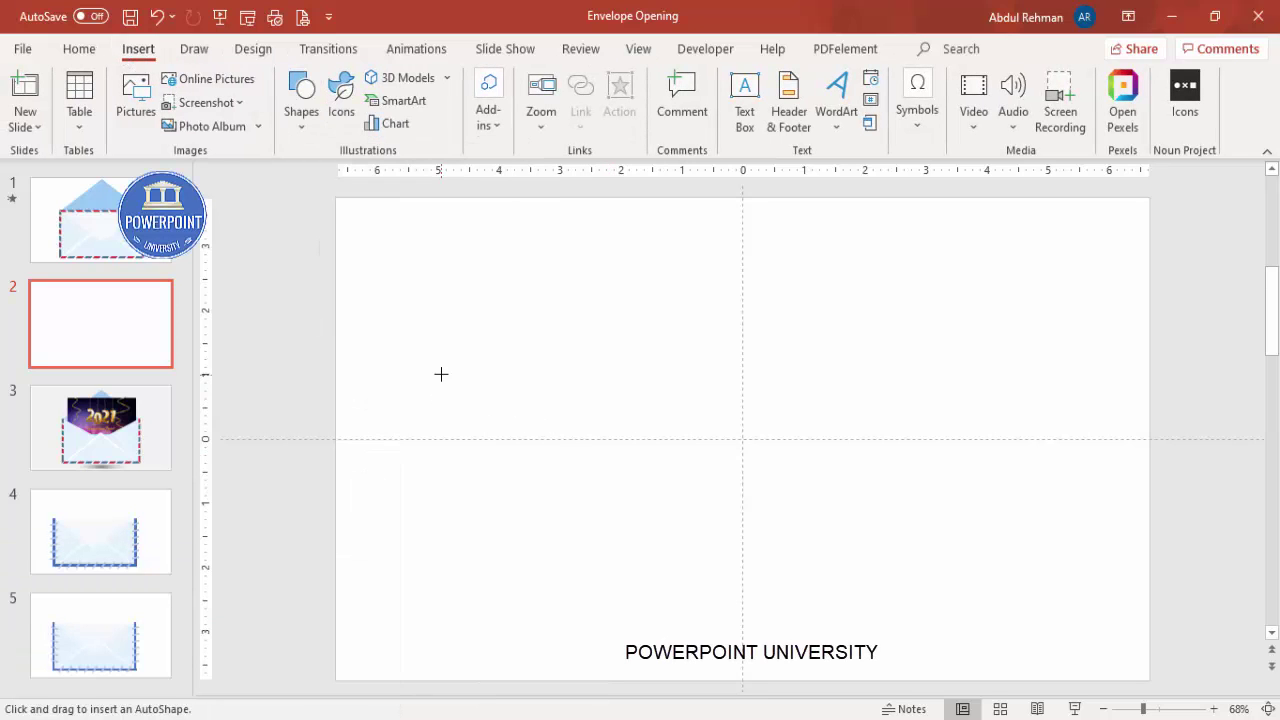
{"action": "left_click_drag", "start_coordinate": [441, 370], "coordinate": [970, 658]}
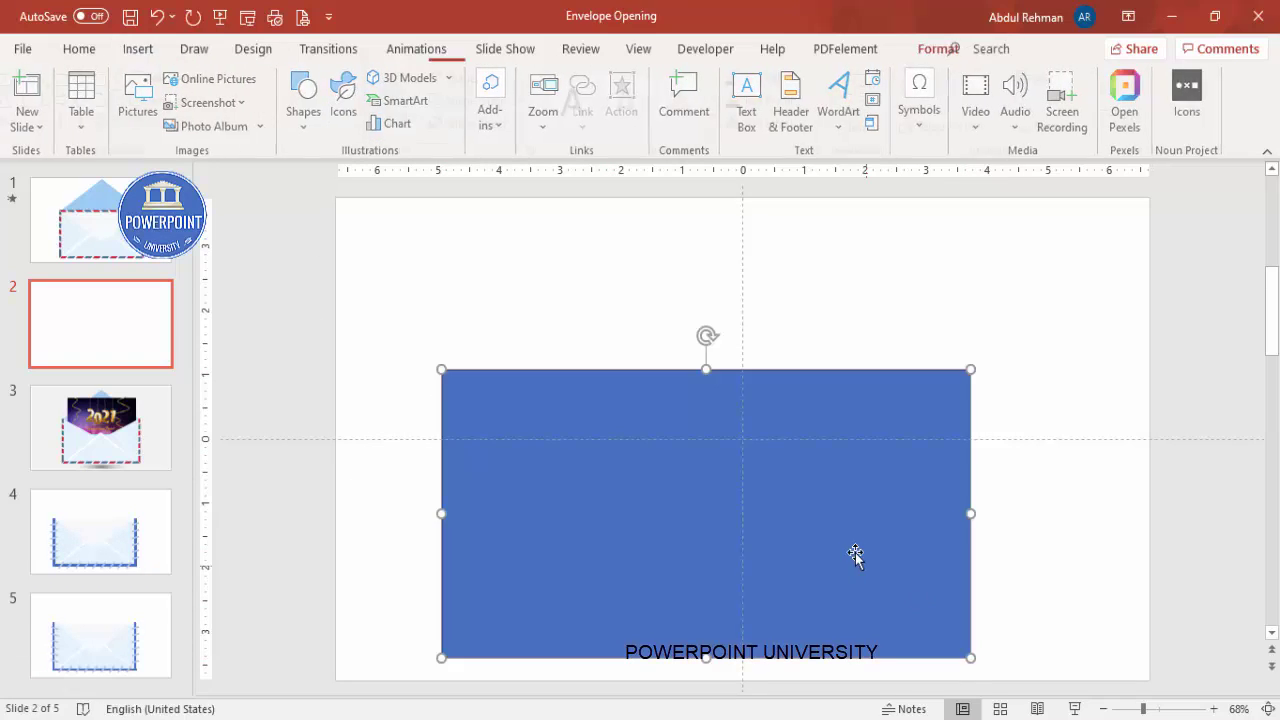
{"action": "left_click_drag", "start_coordinate": [855, 555], "coordinate": [888, 526]}
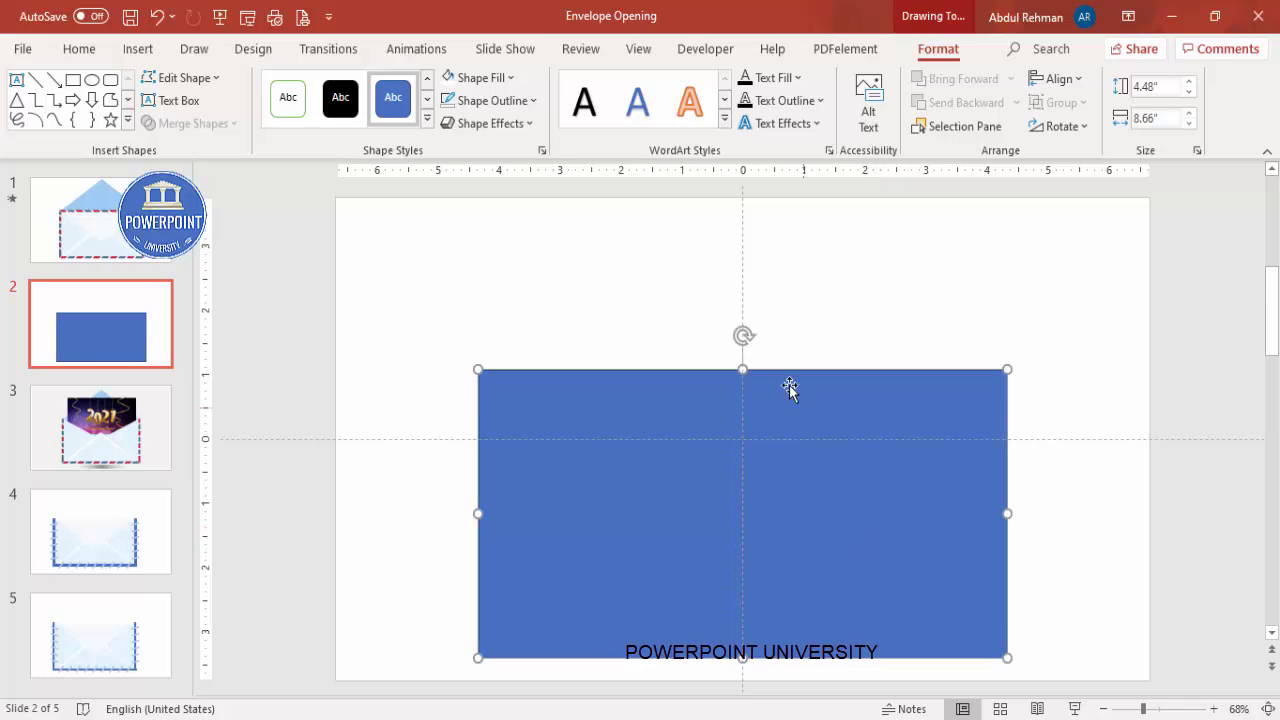
Remove the rectangle's outline and fill it light blue.
{"action": "left_click", "coordinate": [493, 100]}
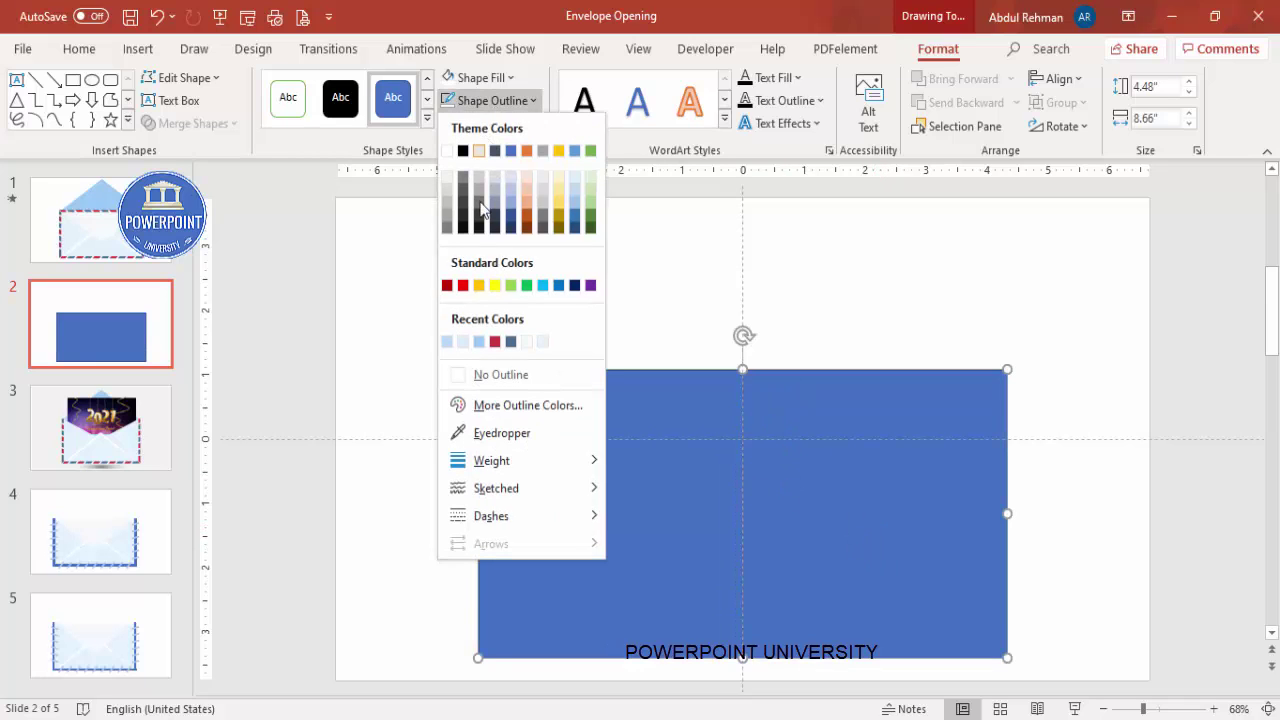
{"action": "left_click", "coordinate": [534, 380]}
{"action": "left_click", "coordinate": [474, 77]}
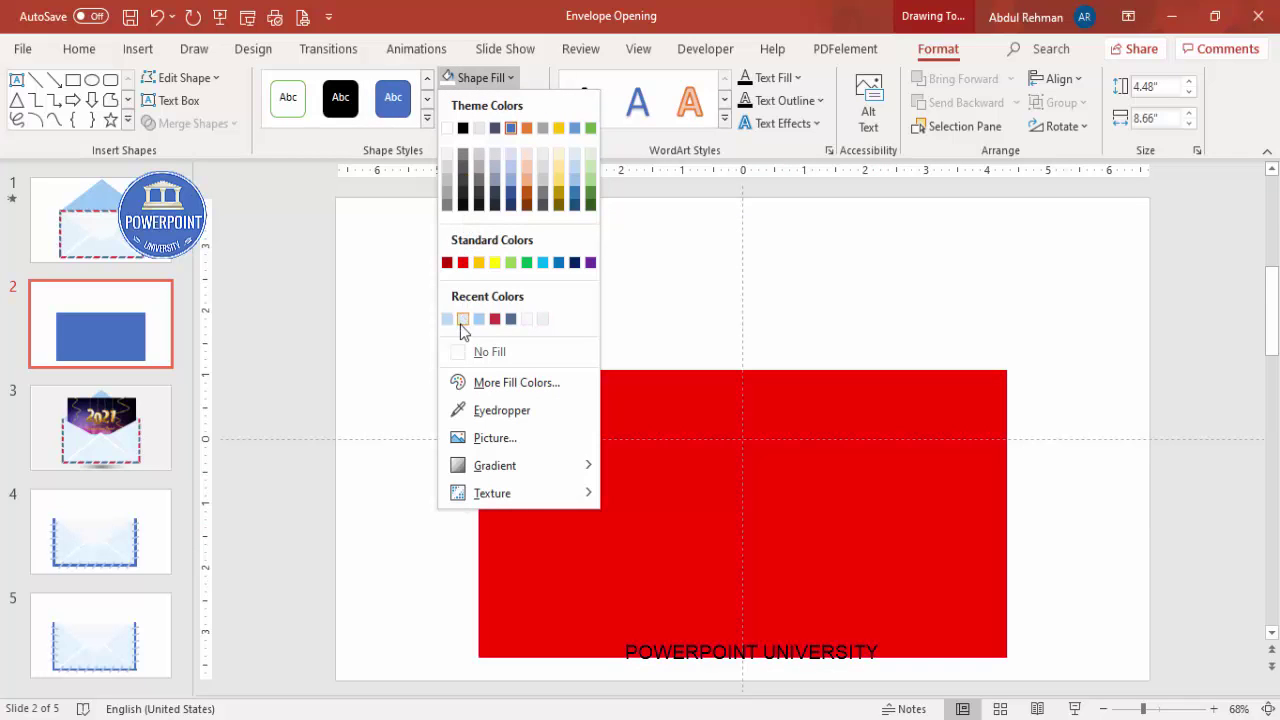
{"action": "left_click", "coordinate": [462, 319]}
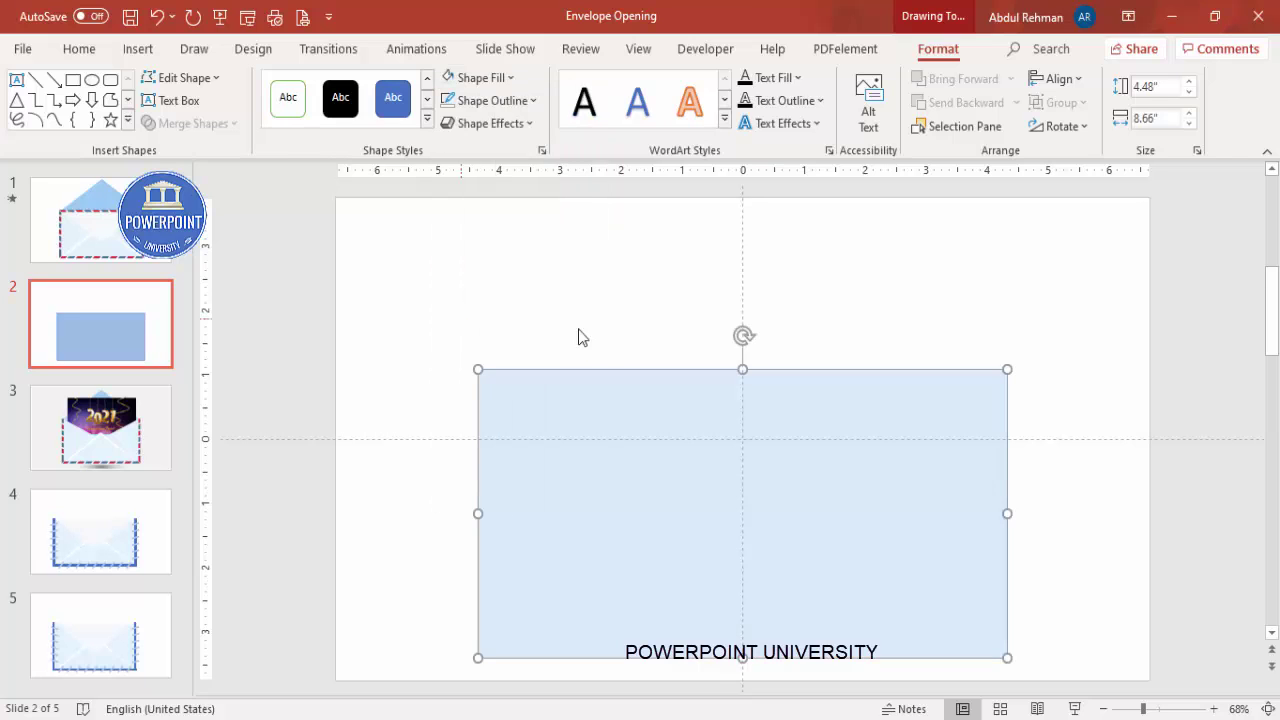
{"action": "left_click", "coordinate": [646, 314]}
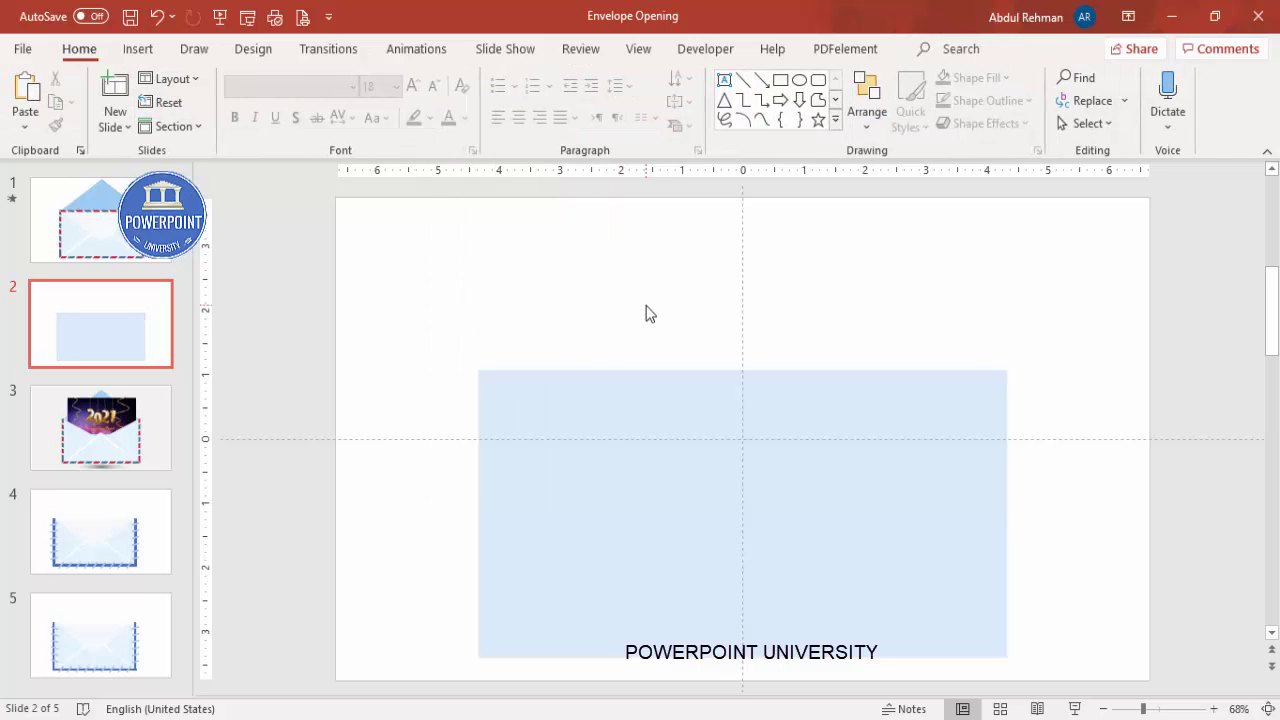
Draw an outline-free white isosceles triangle across the rectangle's lower half.
{"action": "left_click", "coordinate": [138, 49]}
{"action": "left_click", "coordinate": [290, 122]}
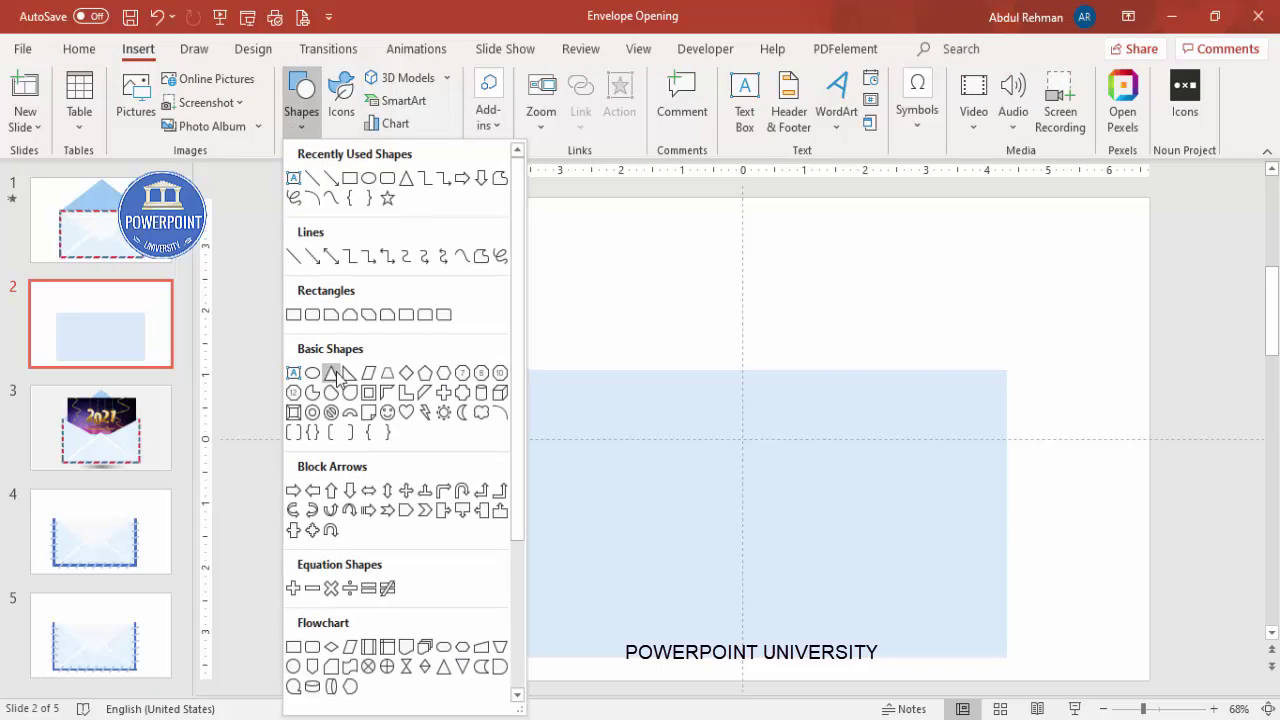
{"action": "left_click", "coordinate": [333, 374]}
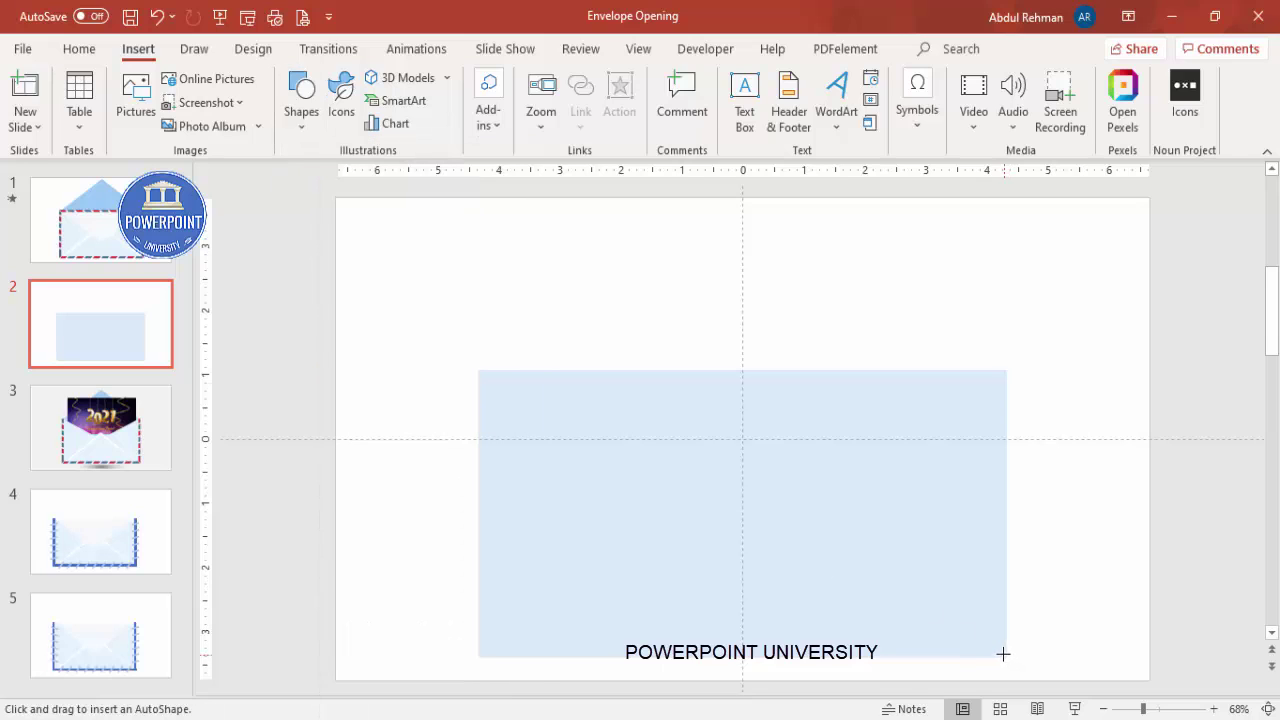
{"action": "left_click_drag", "start_coordinate": [1003, 654], "coordinate": [480, 504]}
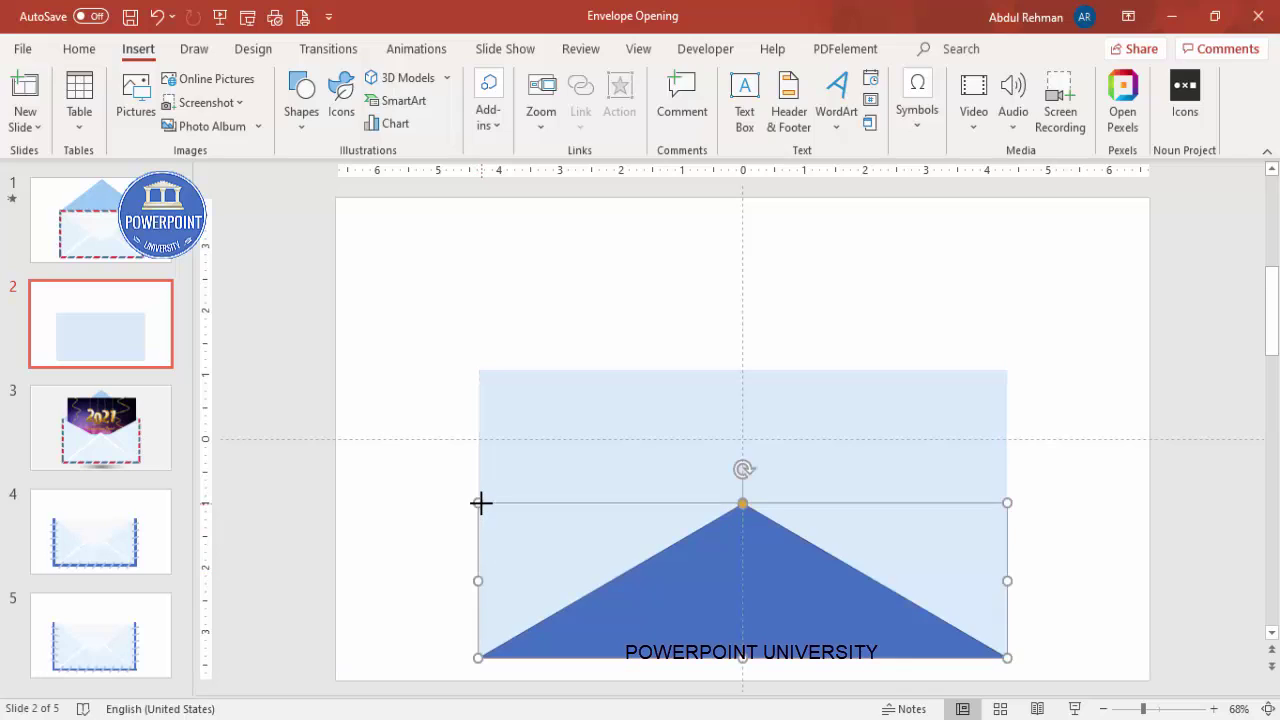
{"action": "left_click", "coordinate": [488, 100]}
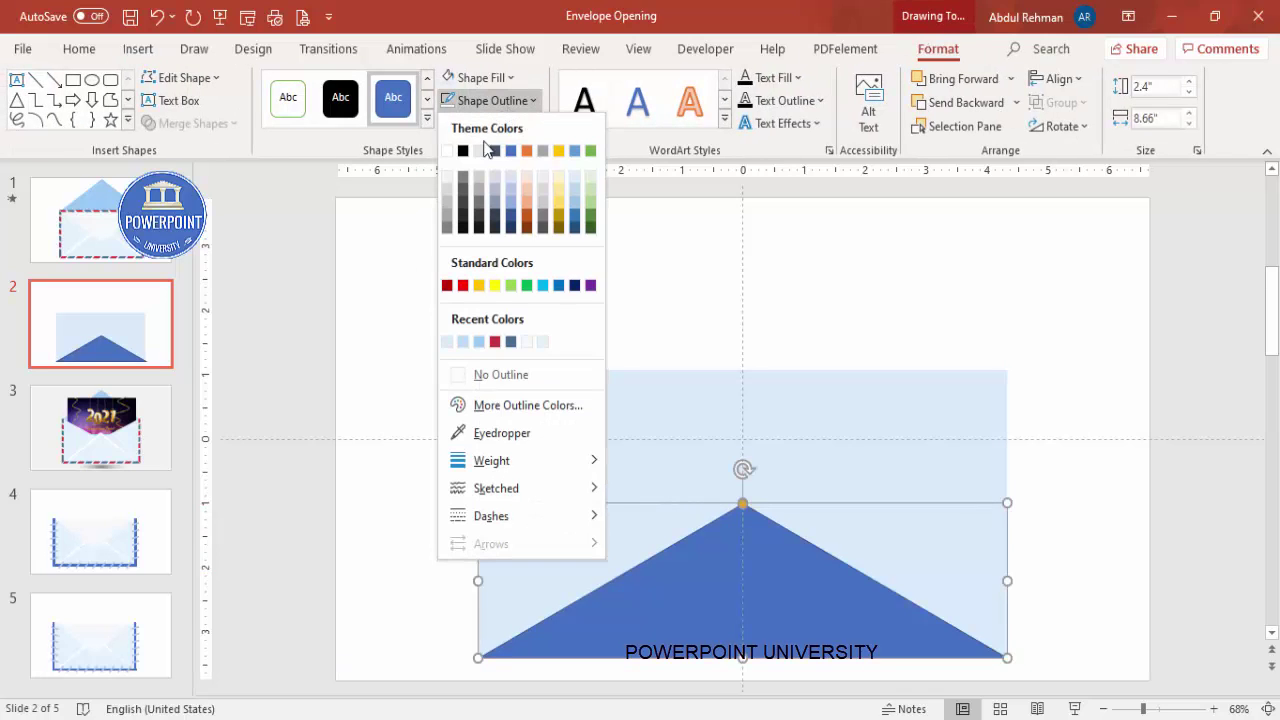
{"action": "left_click", "coordinate": [505, 374]}
{"action": "left_click", "coordinate": [492, 84]}
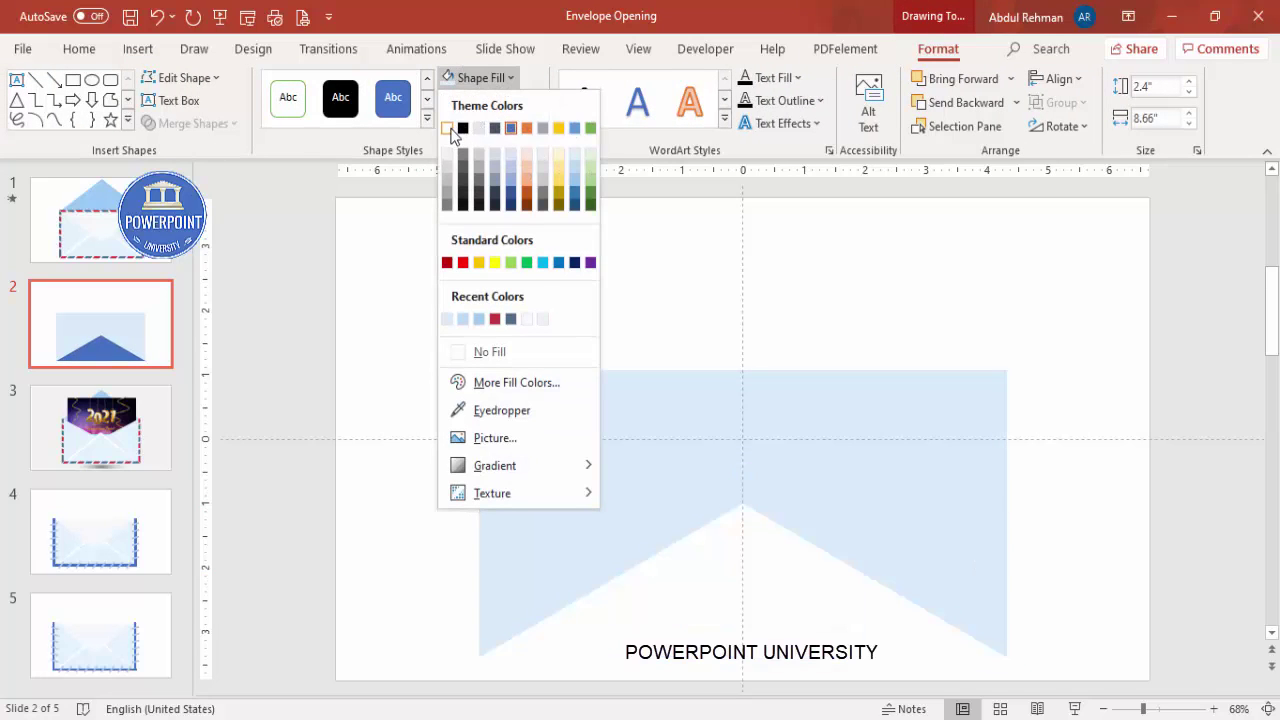
{"action": "left_click", "coordinate": [448, 129]}
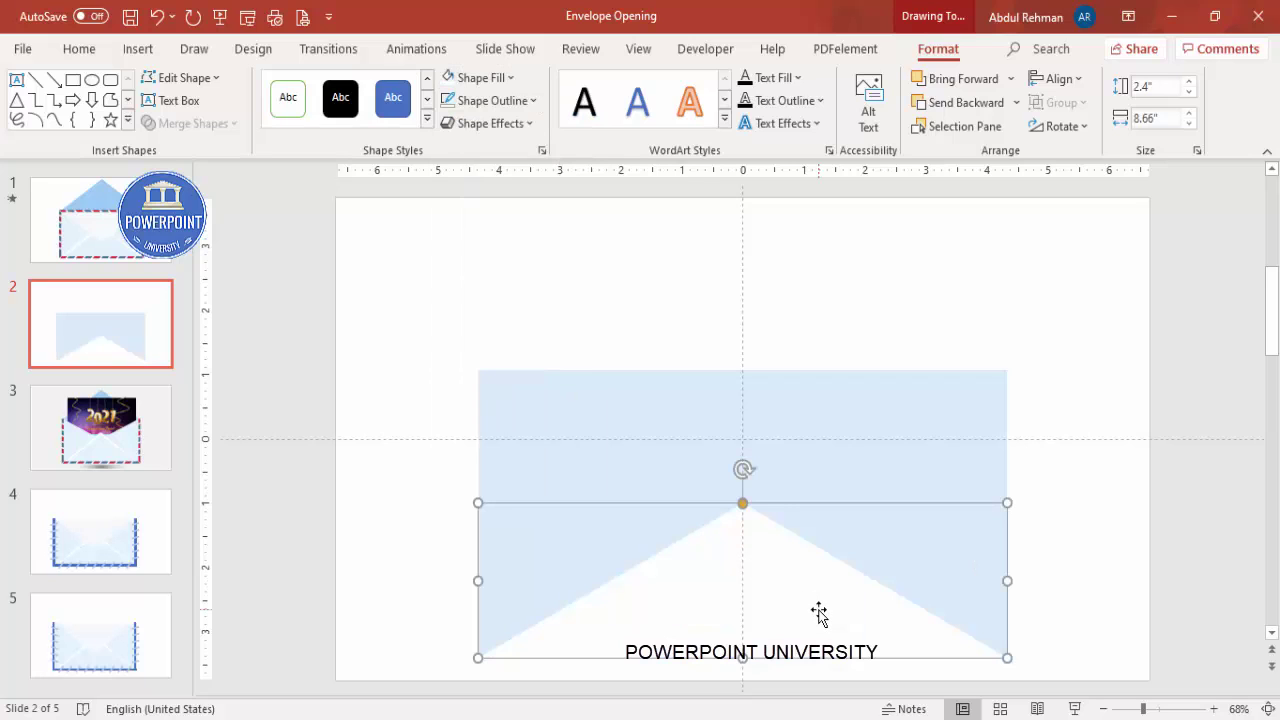
Copy the triangle, fill the copy light blue, and shrink it slightly so thin white edges show.
{"action": "left_click_drag", "start_coordinate": [777, 608], "coordinate": [802, 556]}
{"action": "left_click", "coordinate": [492, 84]}
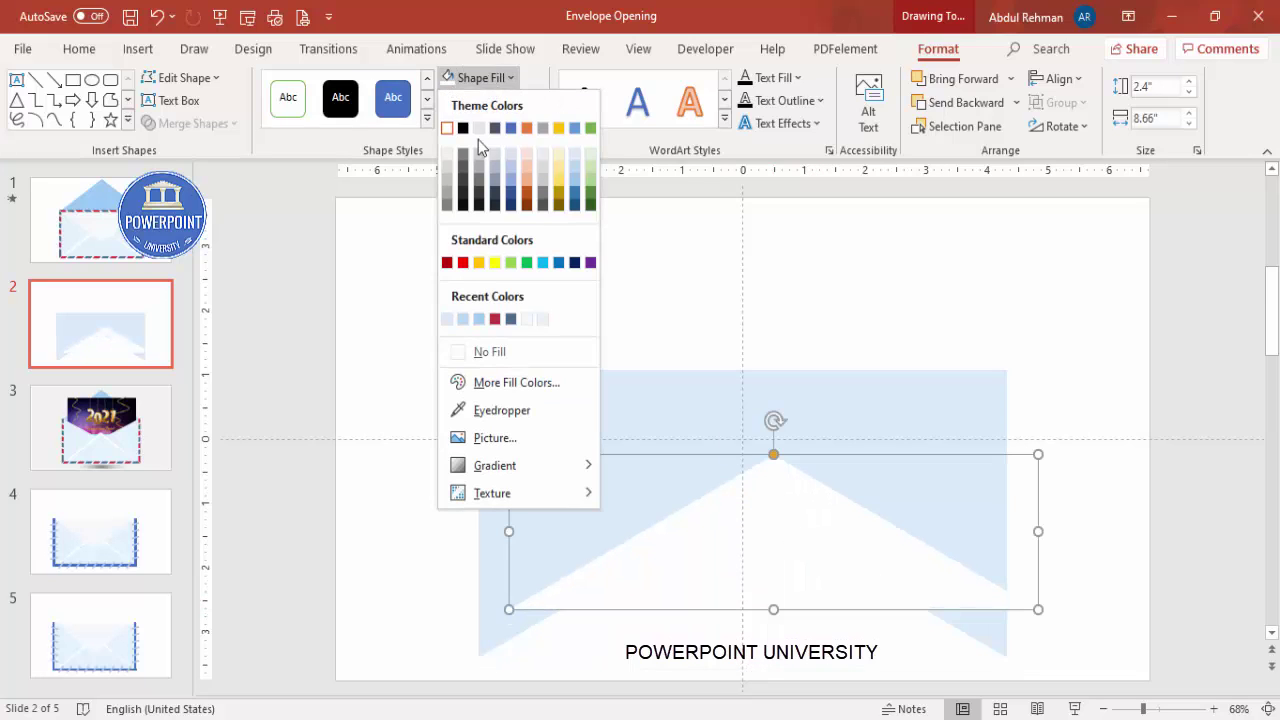
{"action": "left_click", "coordinate": [462, 320]}
{"action": "left_click_drag", "start_coordinate": [803, 491], "coordinate": [769, 533]}
{"action": "left_click_drag", "start_coordinate": [477, 582], "coordinate": [494, 582]}
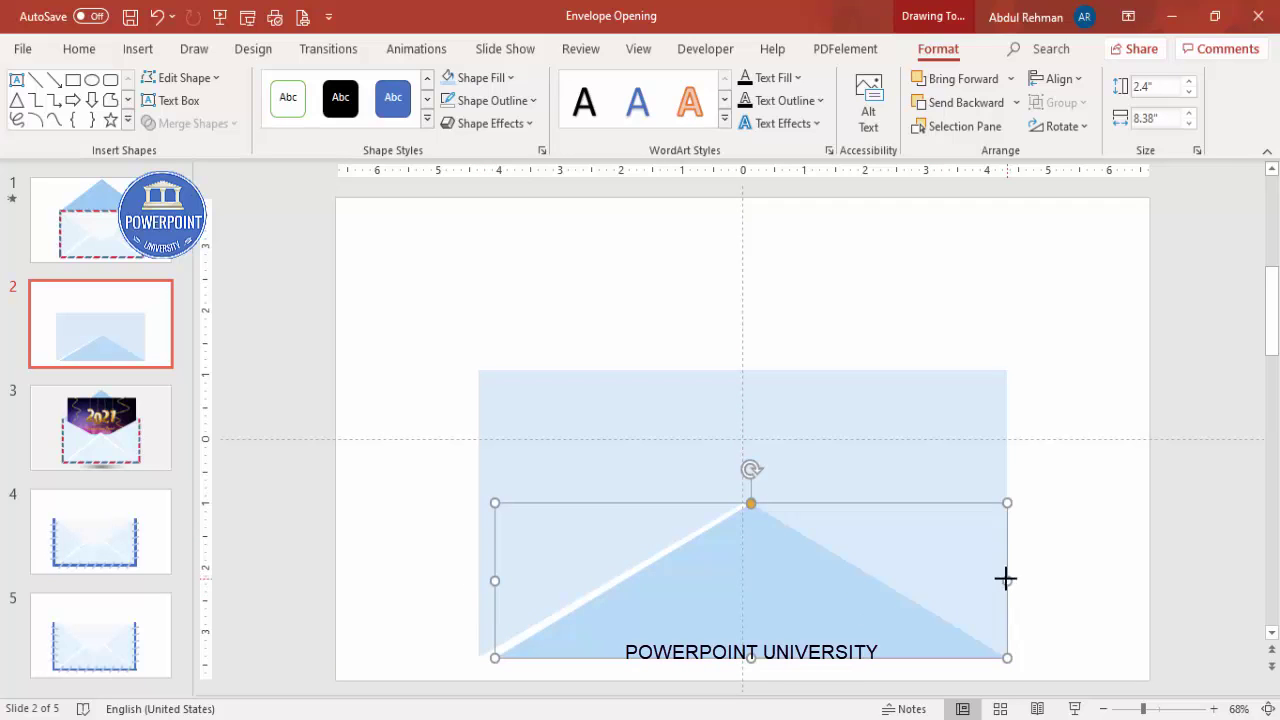
{"action": "left_click_drag", "start_coordinate": [1006, 579], "coordinate": [987, 580]}
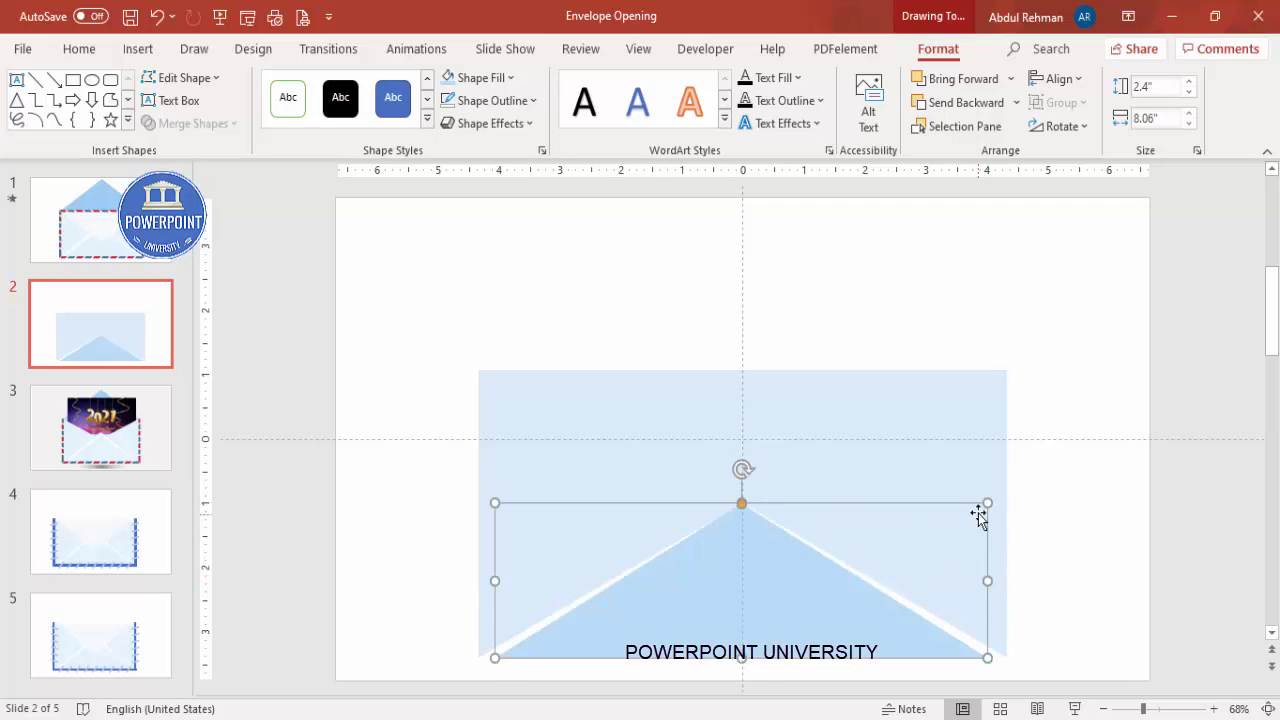
{"action": "left_click_drag", "start_coordinate": [986, 503], "coordinate": [983, 518]}
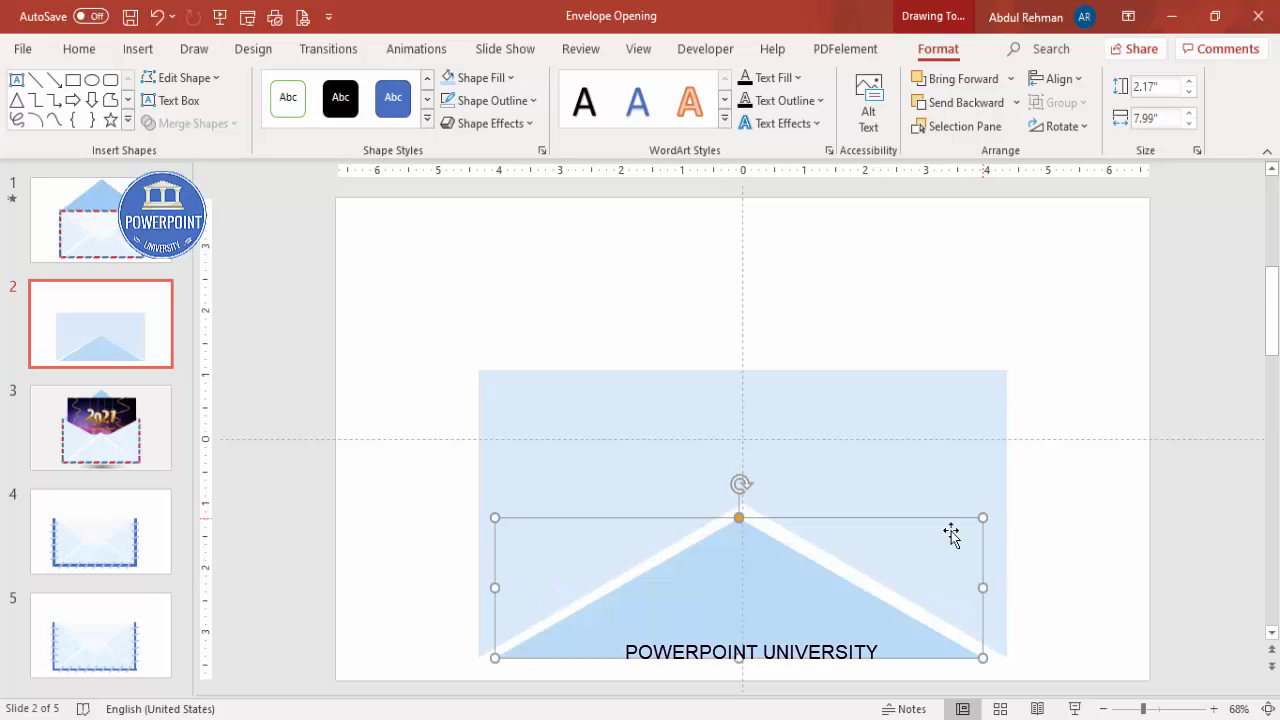
{"action": "left_click_drag", "start_coordinate": [791, 589], "coordinate": [795, 584]}
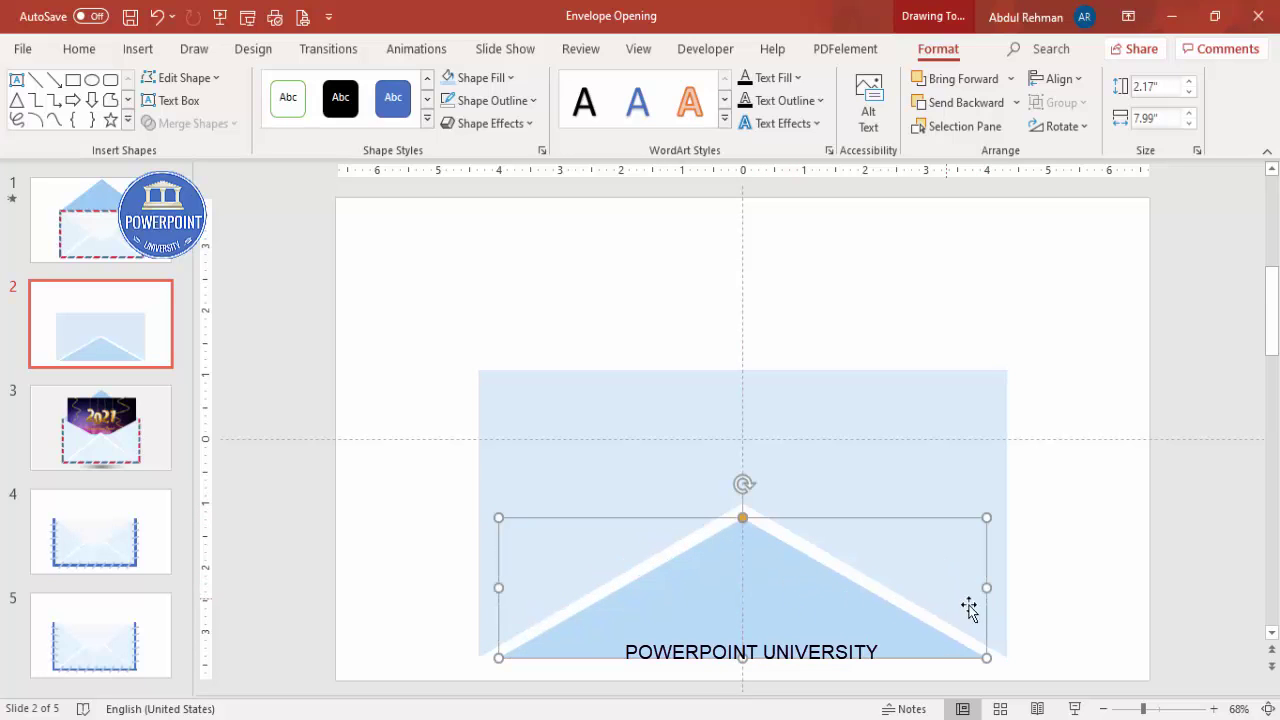
{"action": "left_click", "coordinate": [1050, 618]}
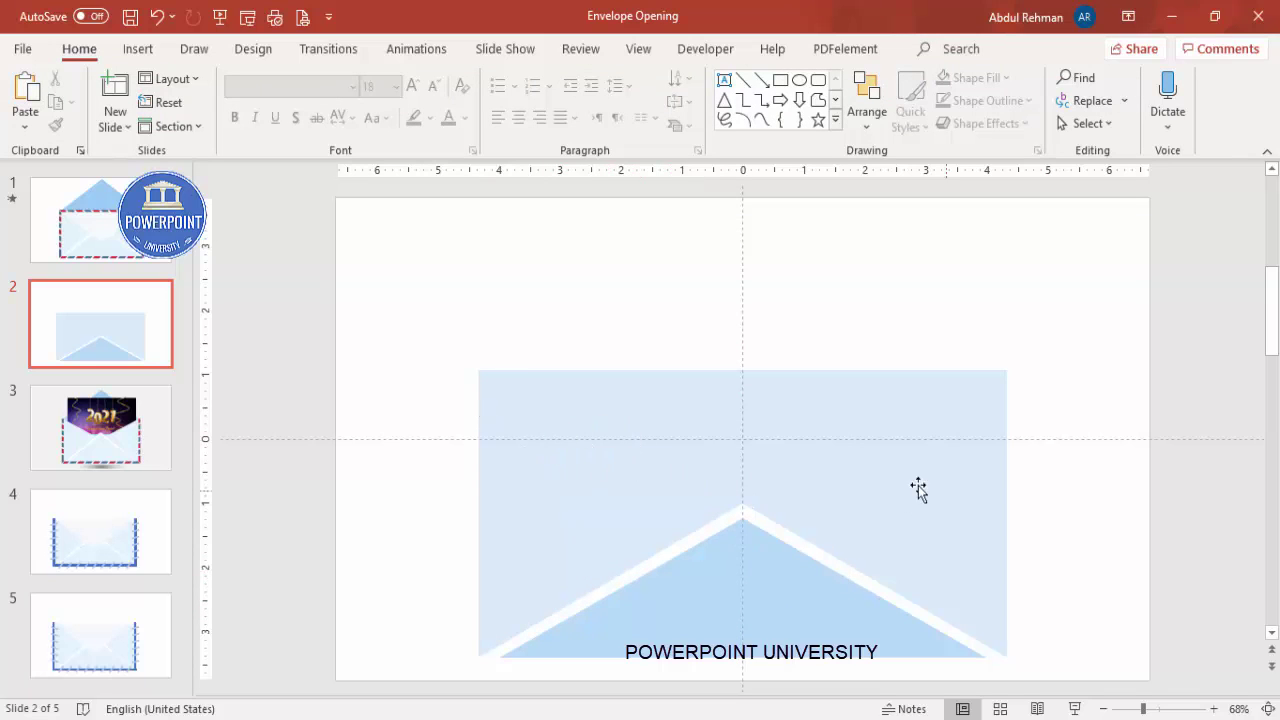
Draw a tall outline-free light blue isosceles triangle over the envelope's left part.
{"action": "left_click", "coordinate": [145, 52]}
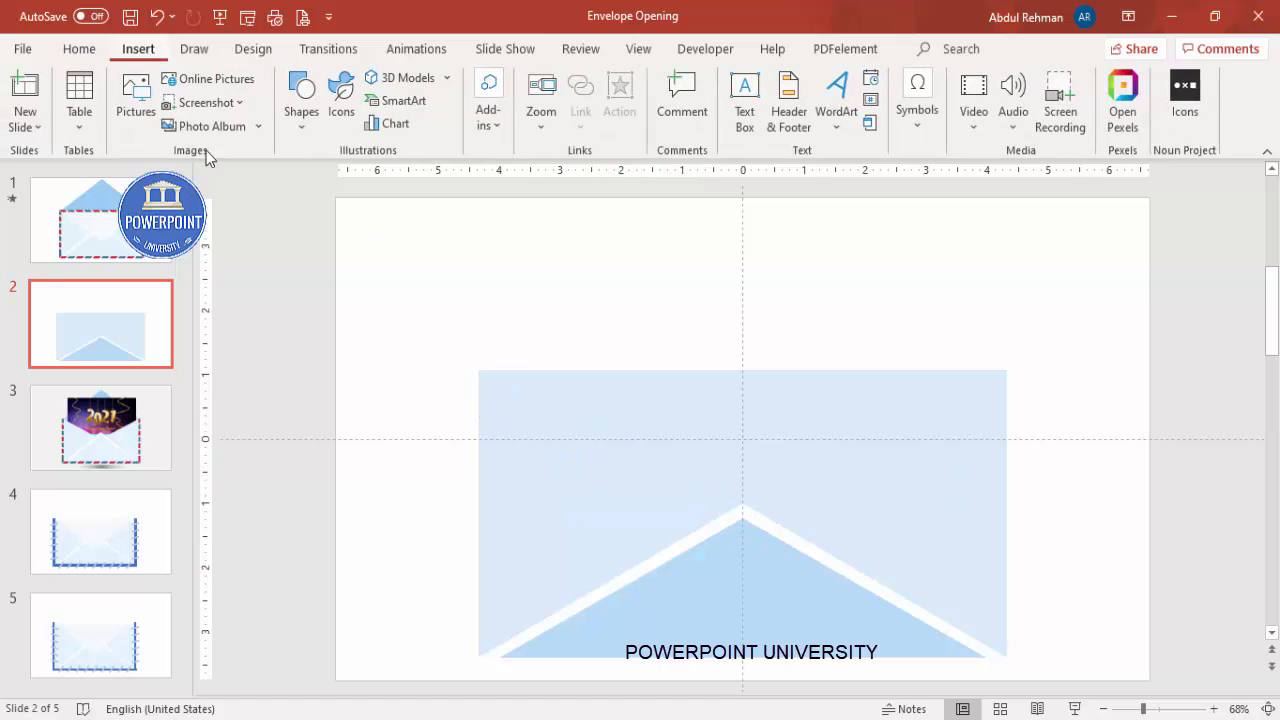
{"action": "left_click", "coordinate": [290, 128]}
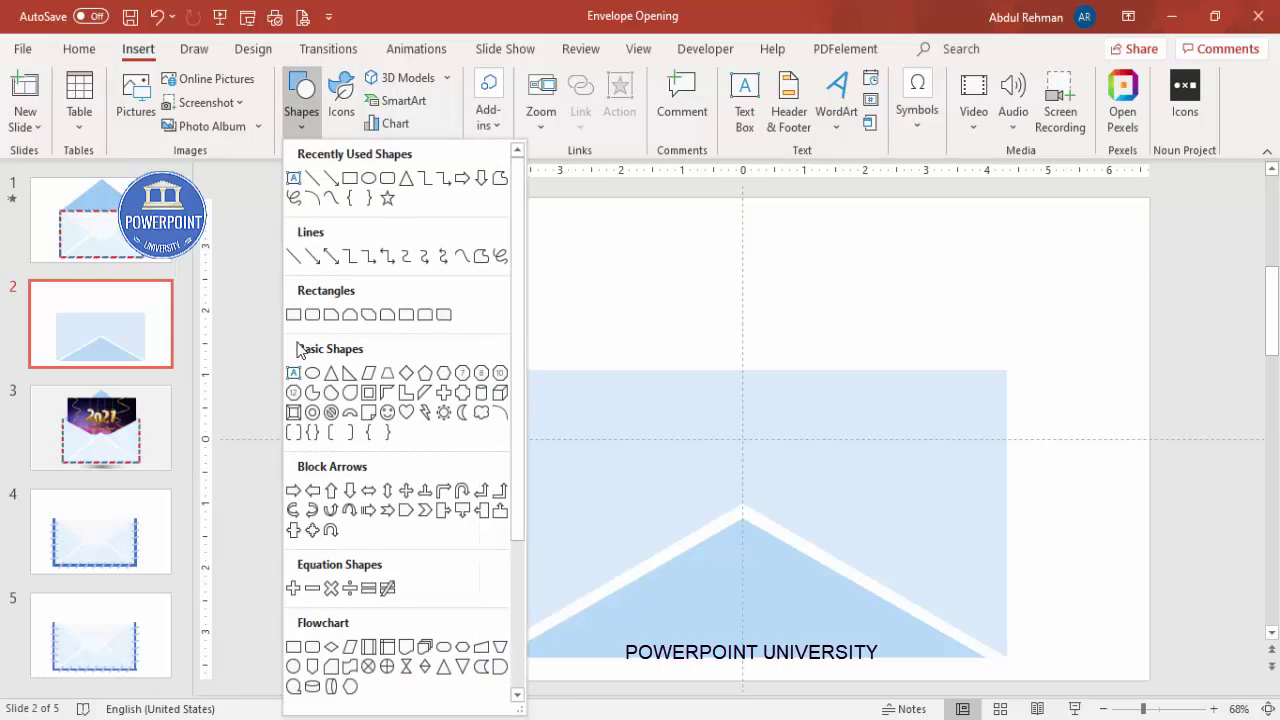
{"action": "left_click", "coordinate": [332, 373]}
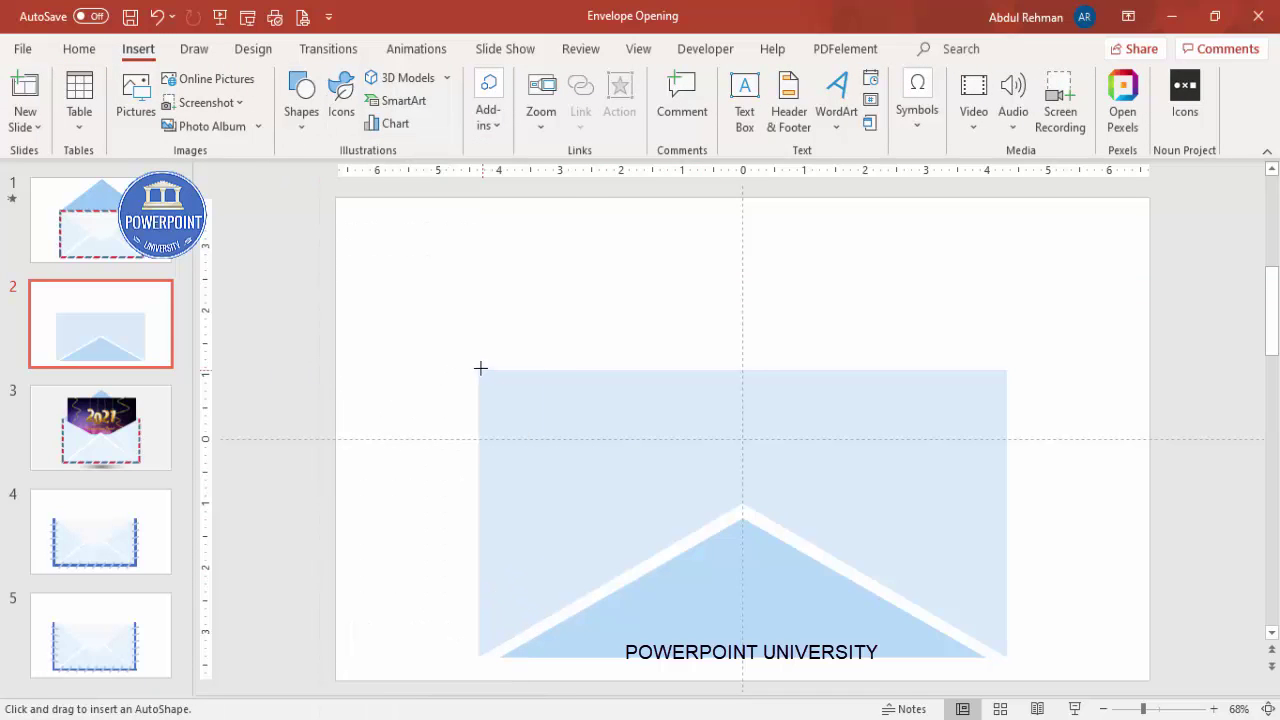
{"action": "mouse_move", "coordinate": [480, 368]}
{"action": "left_mouse_down"}
{"action": "mouse_move", "coordinate": [714, 620]}
{"action": "mouse_move", "coordinate": [786, 657]}
{"action": "left_mouse_up"}
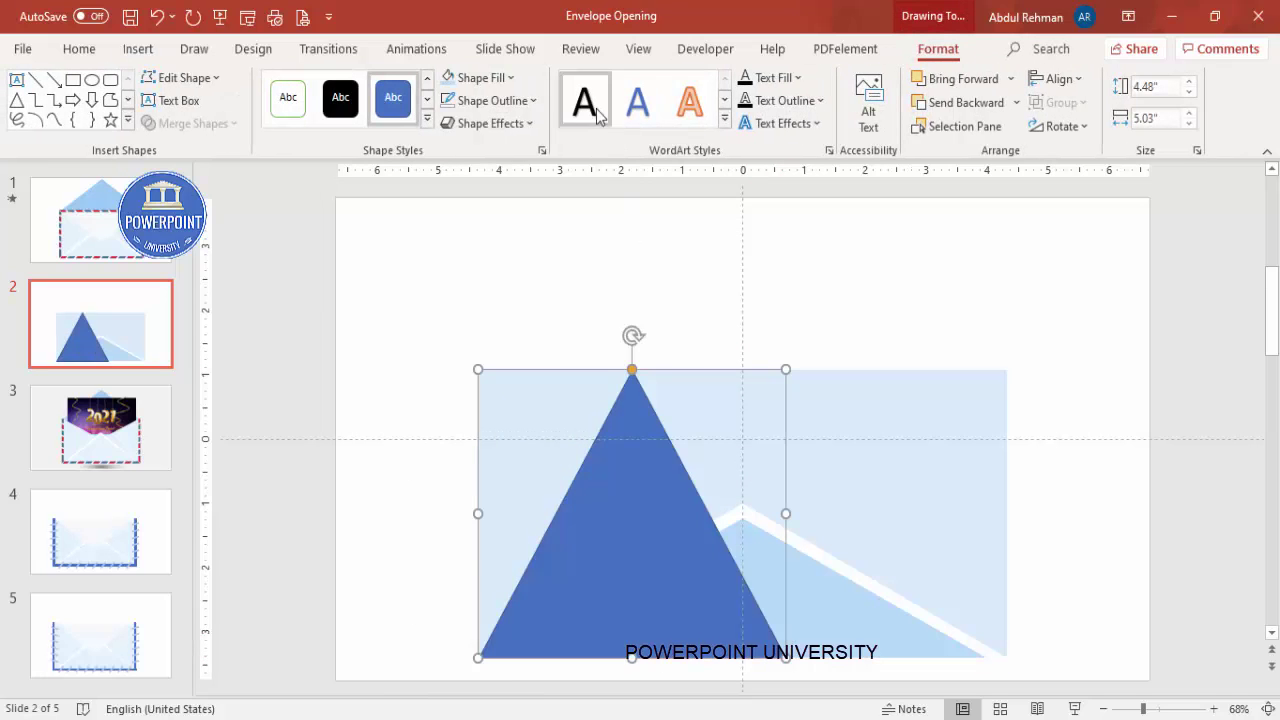
{"action": "left_click", "coordinate": [490, 100]}
{"action": "left_click", "coordinate": [508, 371]}
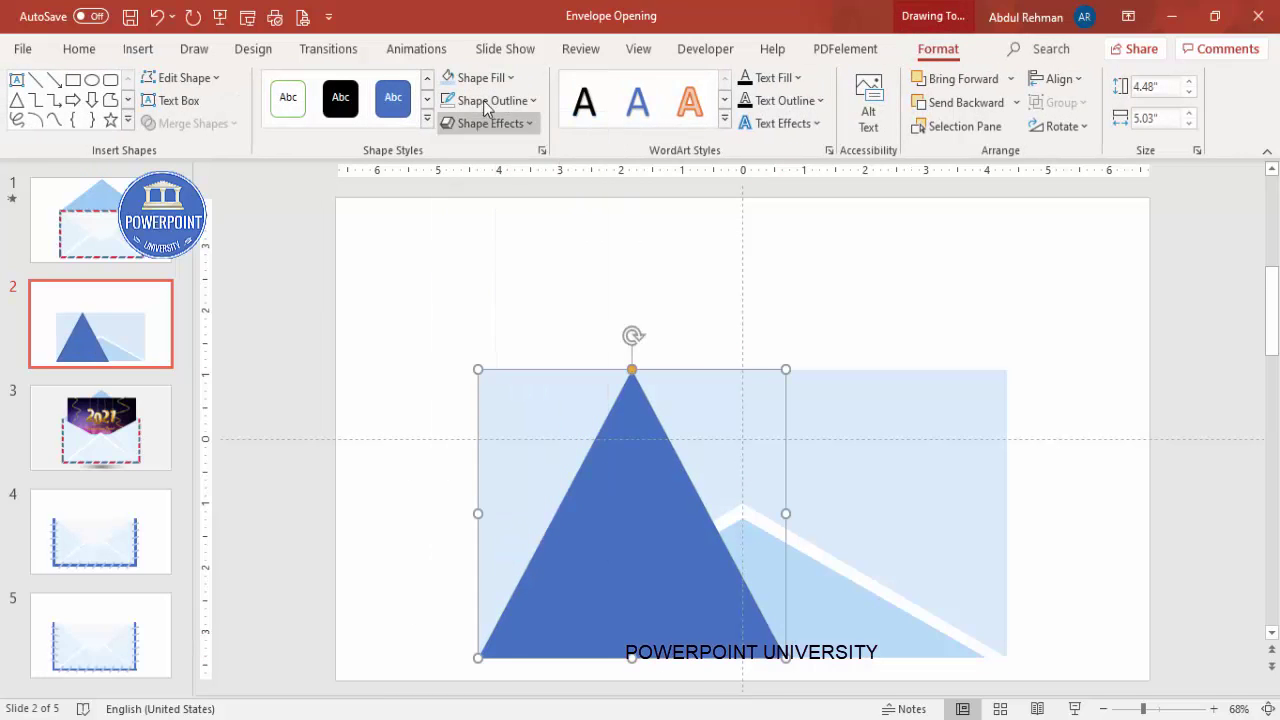
{"action": "left_click", "coordinate": [478, 77]}
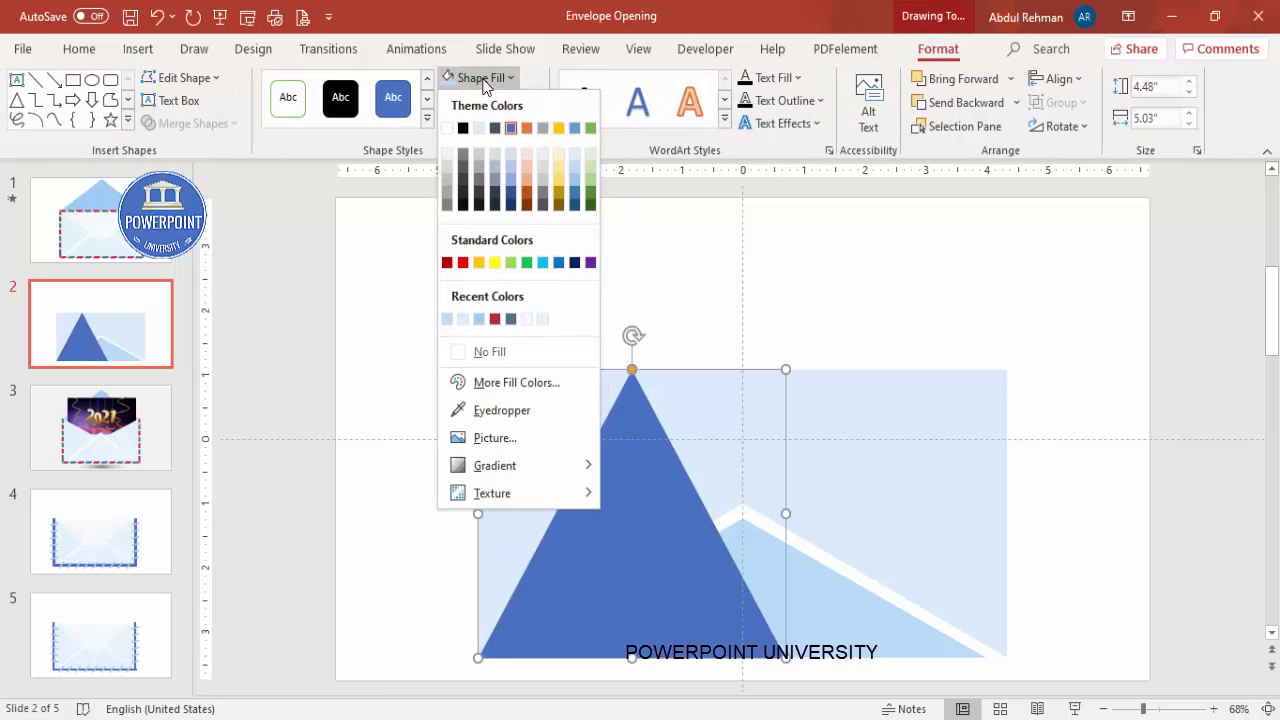
{"action": "left_click", "coordinate": [447, 318]}
Rotate the triangle right 90° and fit it to the envelope's left half as the left flap.
{"action": "left_click", "coordinate": [1060, 126]}
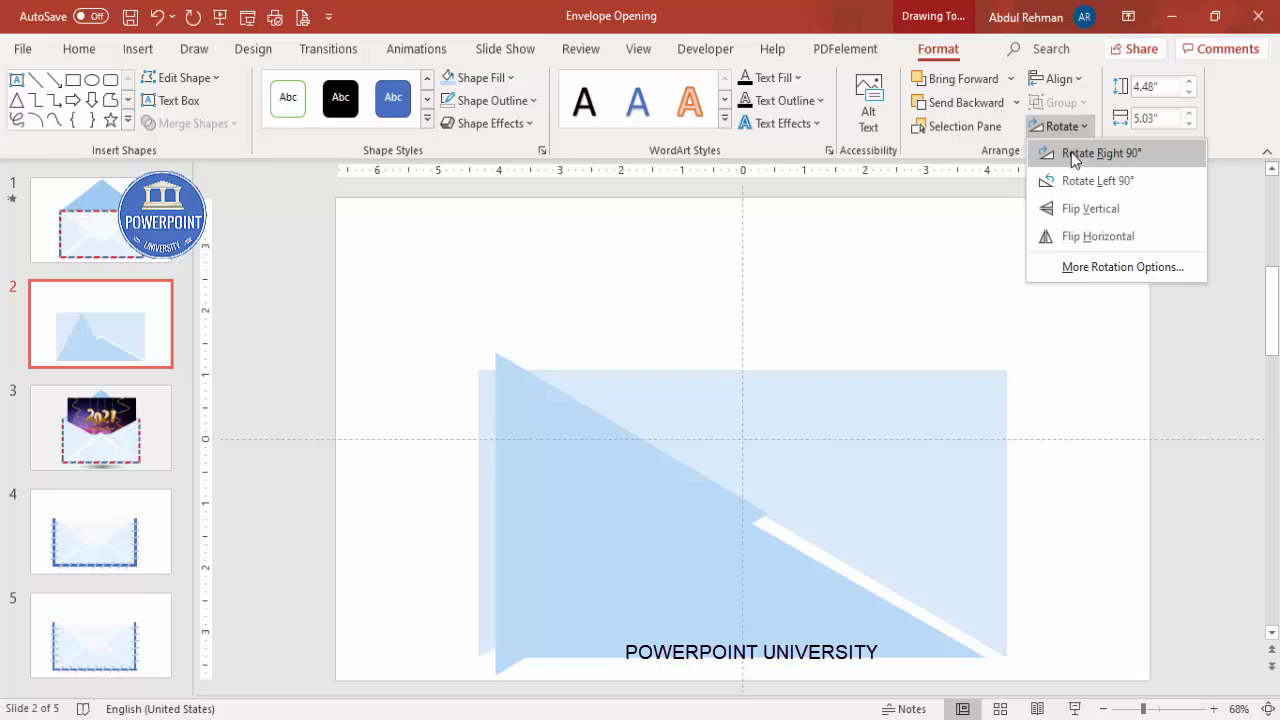
{"action": "left_click", "coordinate": [1071, 152]}
{"action": "mouse_move", "coordinate": [583, 474]}
{"action": "left_mouse_down"}
{"action": "mouse_move", "coordinate": [577, 457]}
{"action": "mouse_move", "coordinate": [576, 469]}
{"action": "left_mouse_up"}
{"action": "left_click_drag", "start_coordinate": [615, 337], "coordinate": [614, 370]}
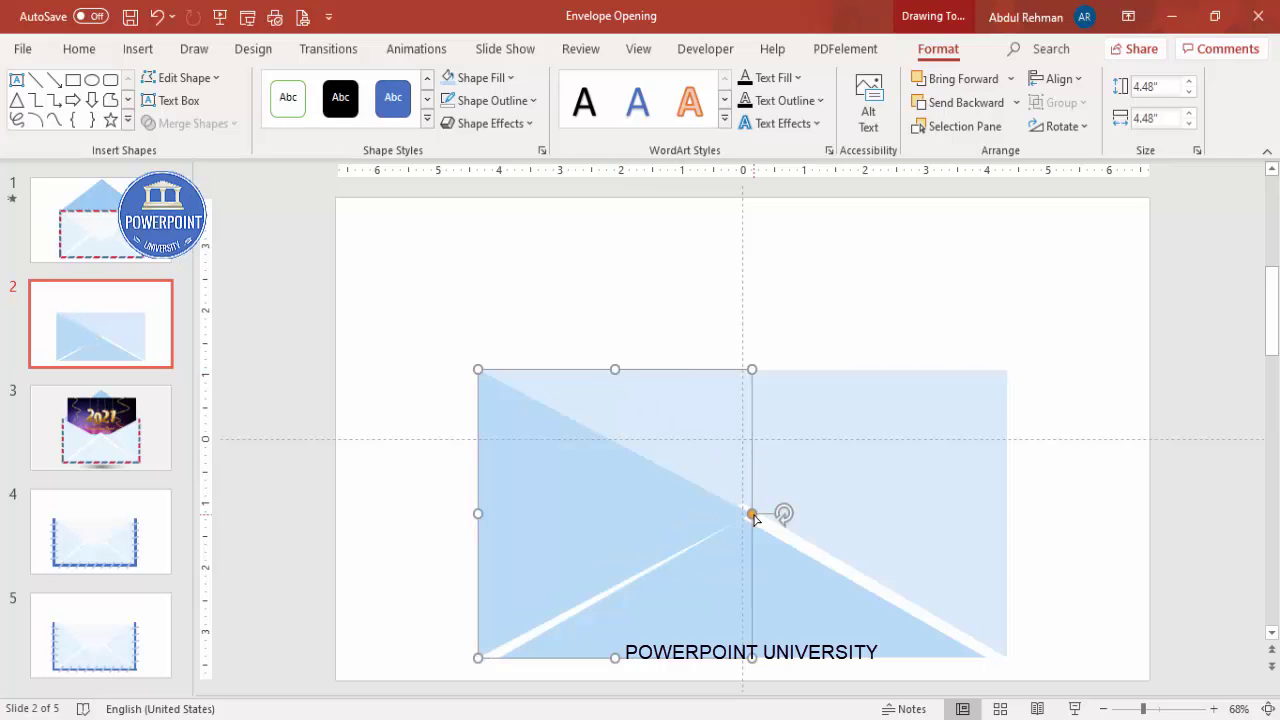
{"action": "key", "text": "Escape"}
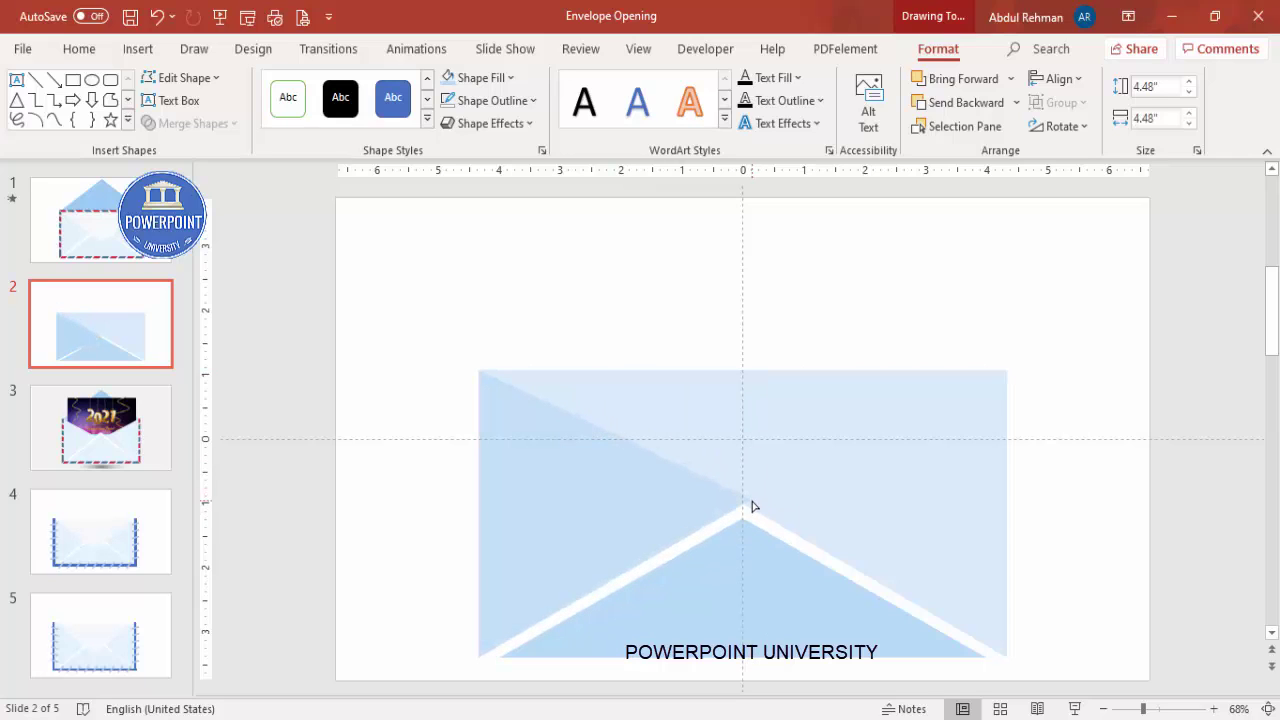
Duplicate the left flap, flip it horizontally, and place it on the envelope's right side.
{"action": "left_click", "coordinate": [752, 510]}
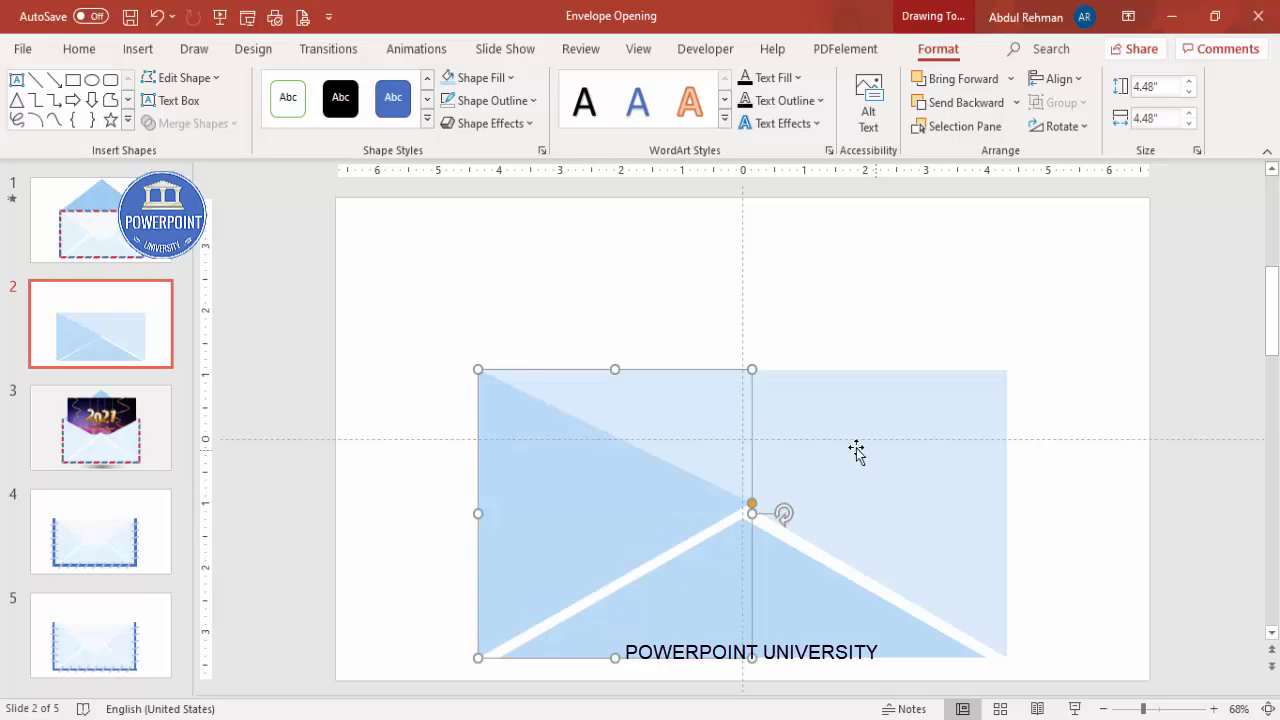
{"action": "key", "text": "ctrl+d"}
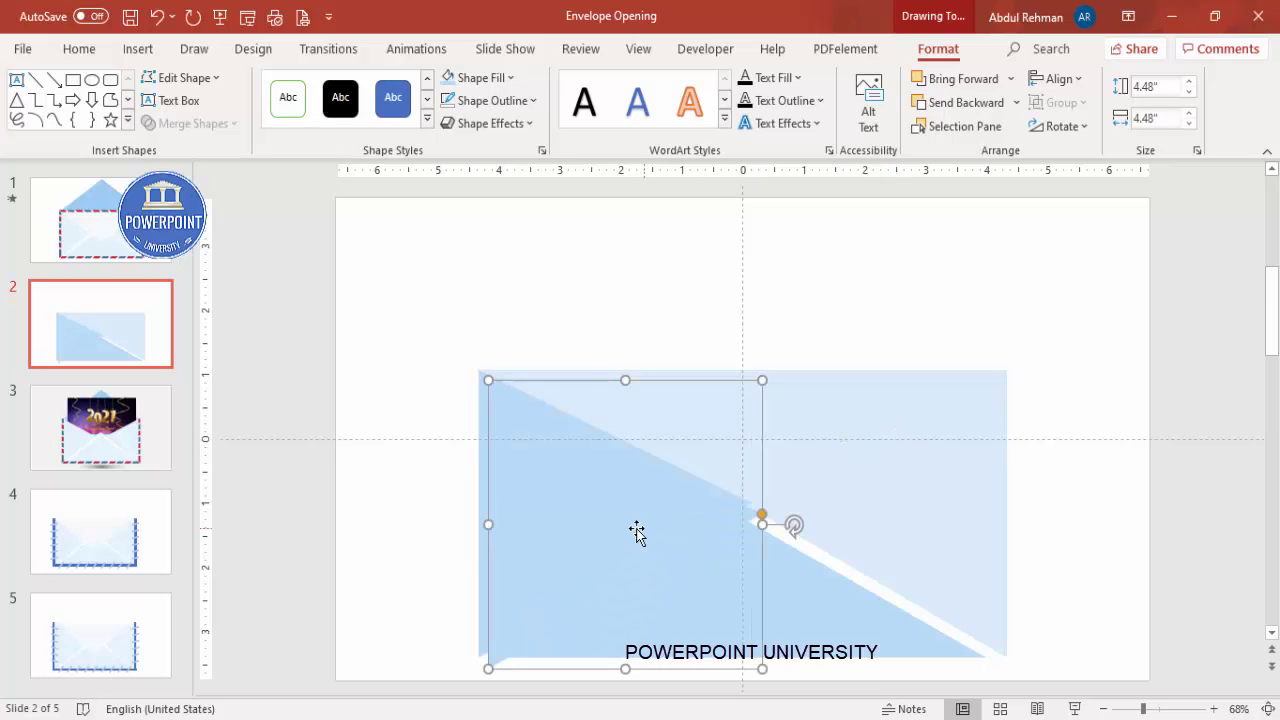
{"action": "left_click_drag", "start_coordinate": [637, 531], "coordinate": [863, 469]}
{"action": "left_click", "coordinate": [1062, 126]}
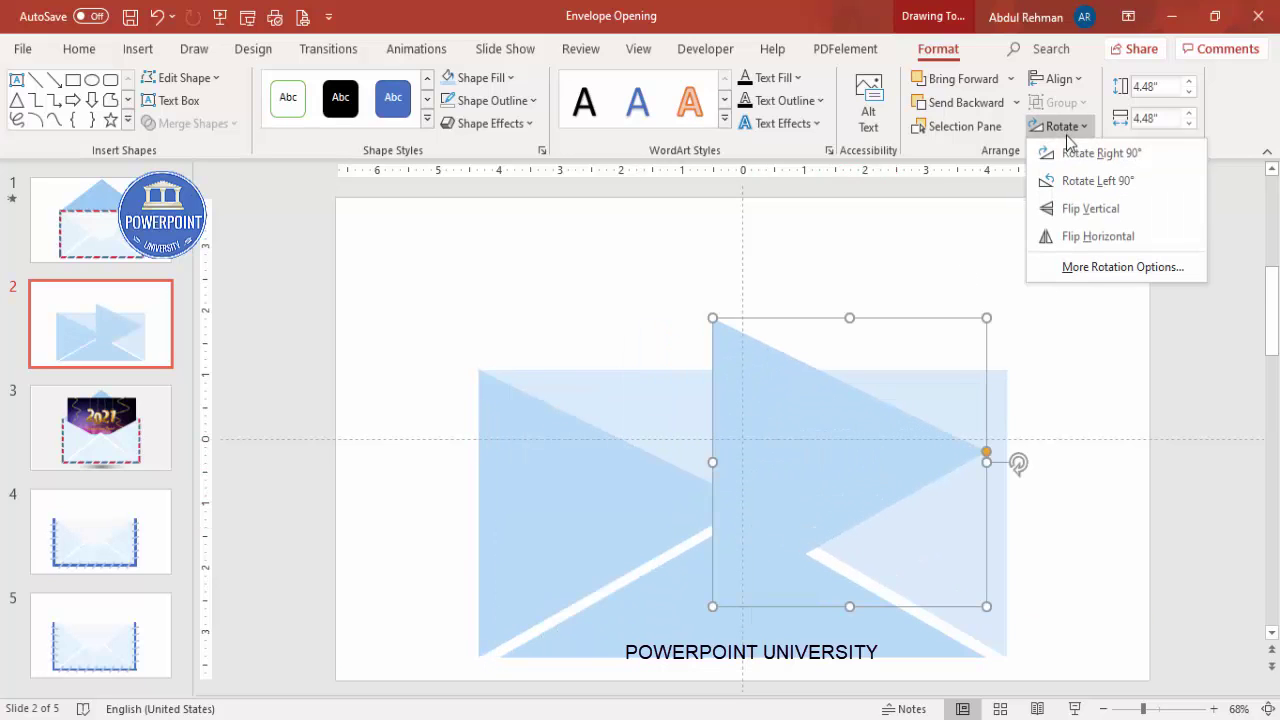
{"action": "left_click", "coordinate": [1103, 240]}
{"action": "left_click_drag", "start_coordinate": [943, 477], "coordinate": [955, 512]}
{"action": "left_click", "coordinate": [1078, 457]}
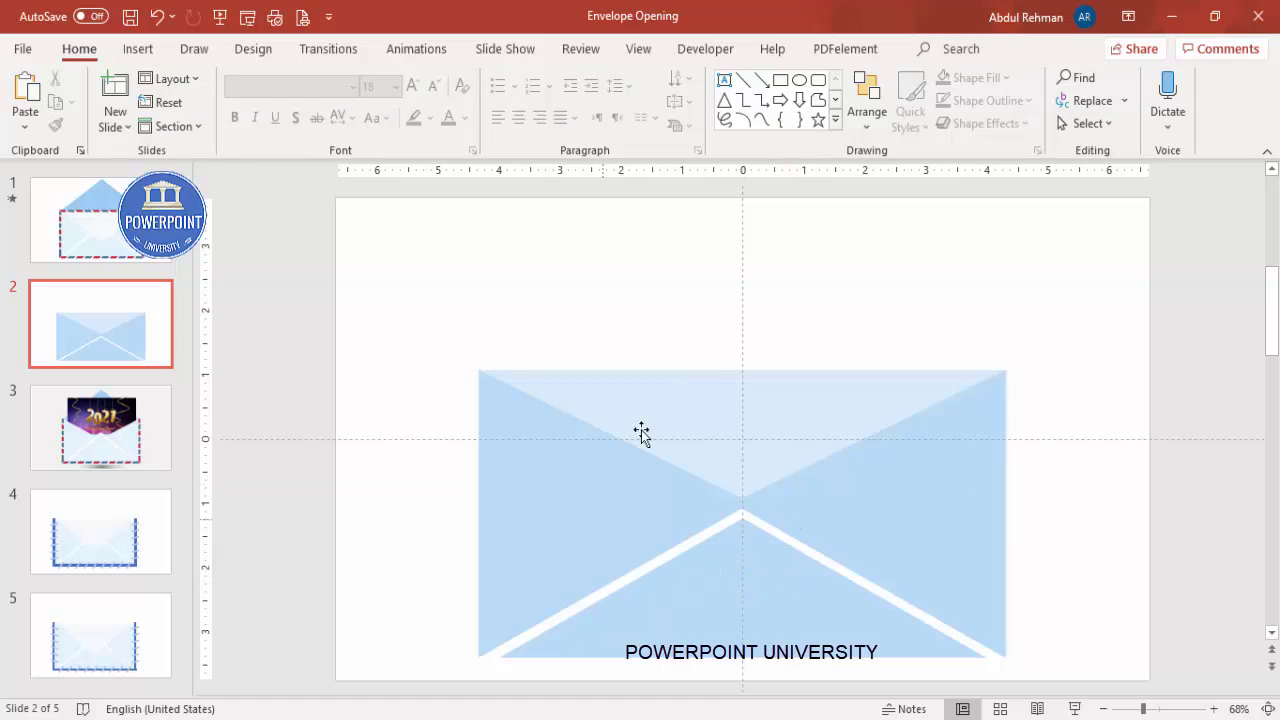
Copy the lower triangle above the envelope and stretch it to 8.68" wide and 2.68" tall.
{"action": "left_click", "coordinate": [760, 580]}
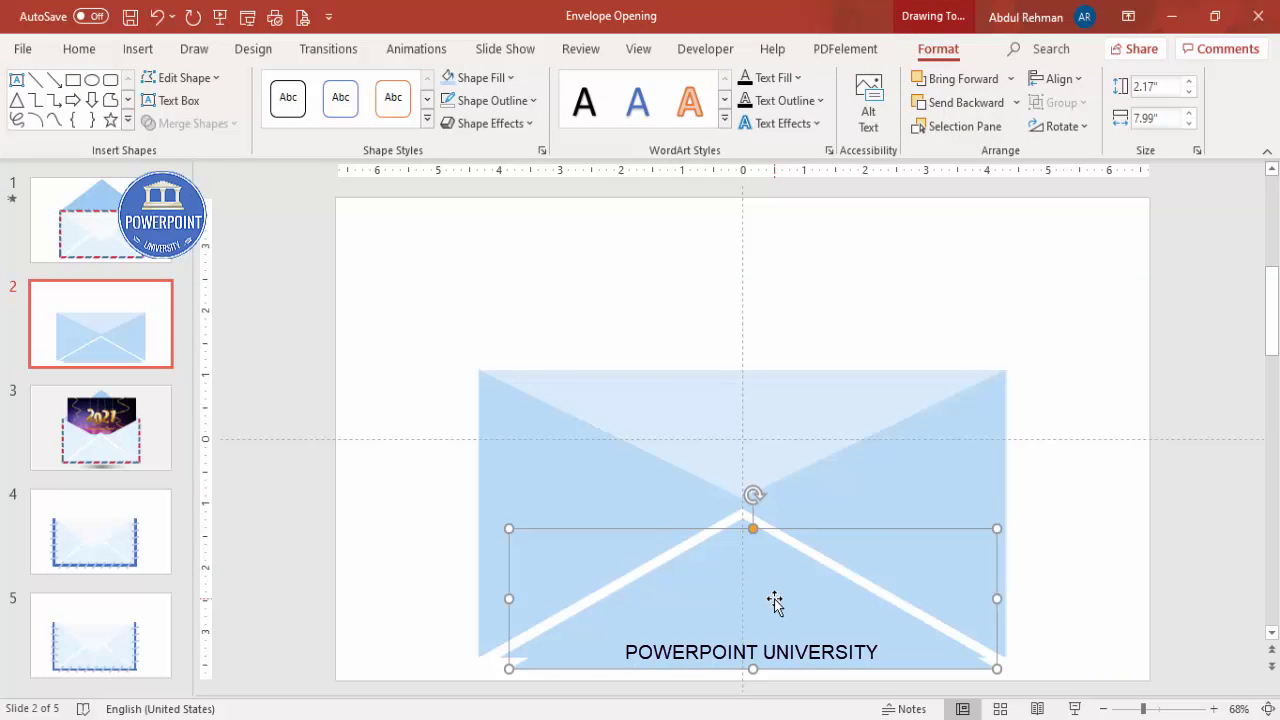
{"action": "left_click_drag", "start_coordinate": [774, 603], "coordinate": [745, 297]}
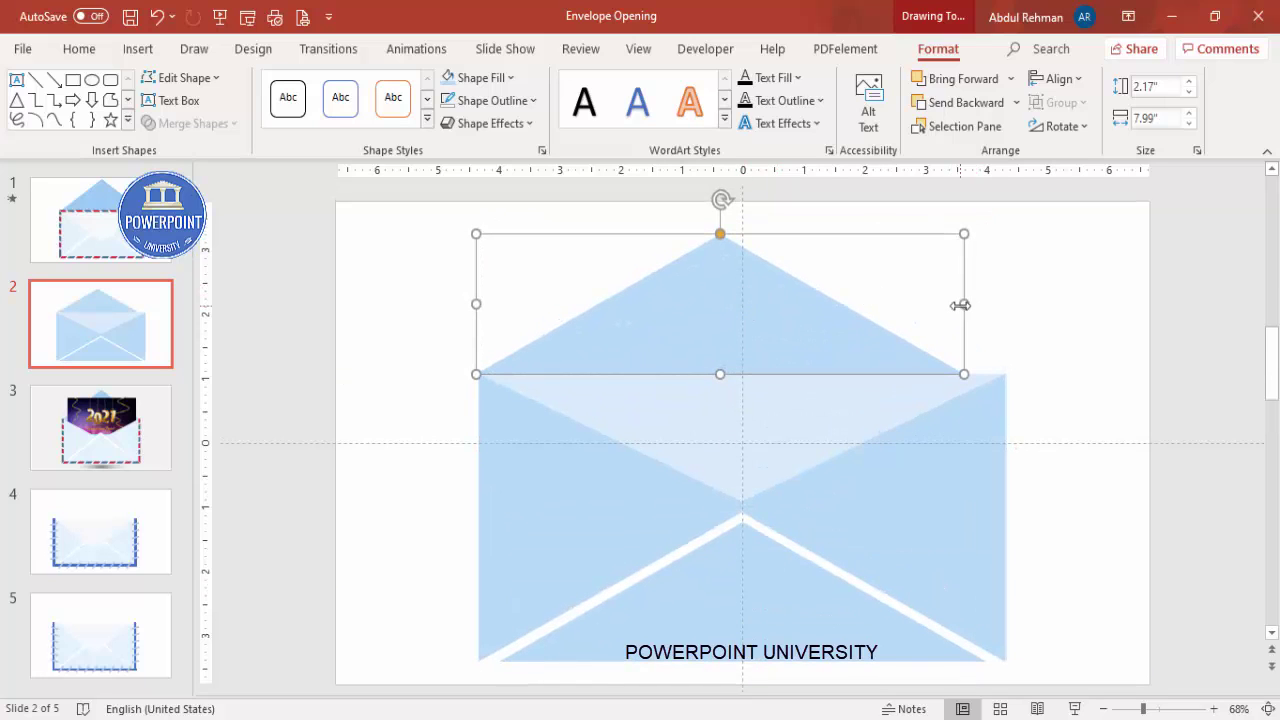
{"action": "left_click_drag", "start_coordinate": [960, 305], "coordinate": [1007, 300]}
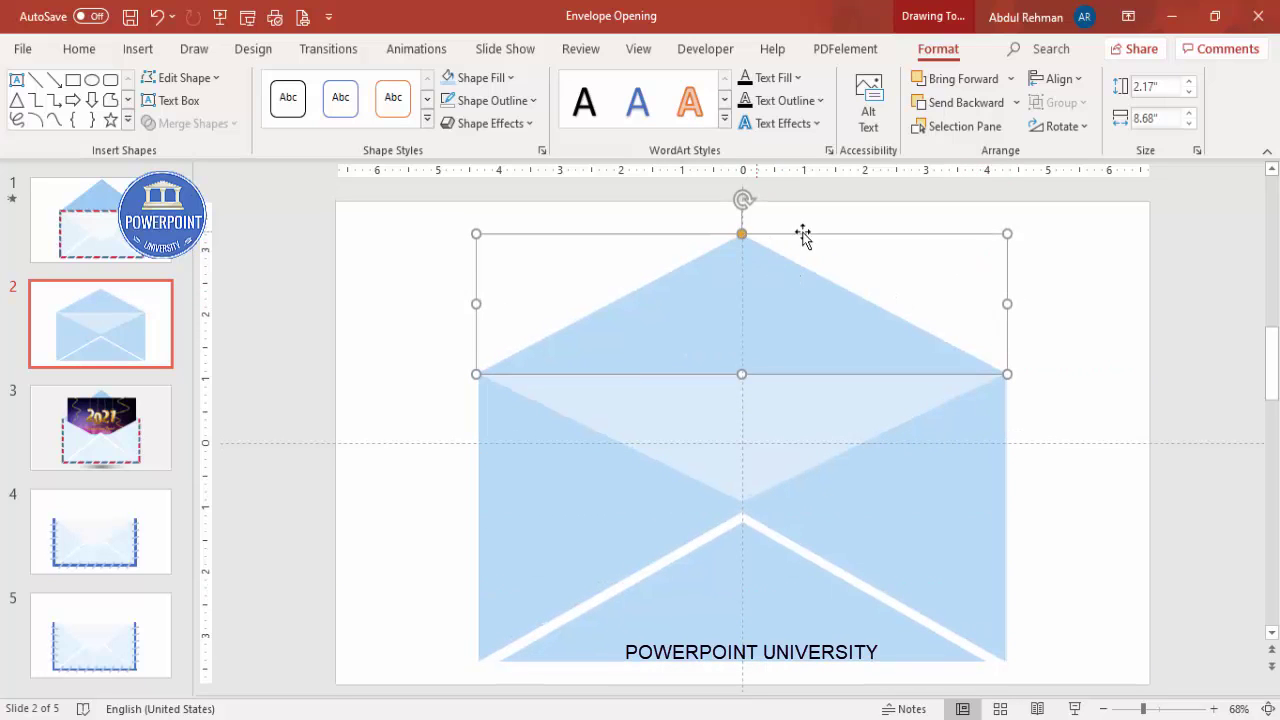
{"action": "left_click_drag", "start_coordinate": [1008, 233], "coordinate": [1007, 201]}
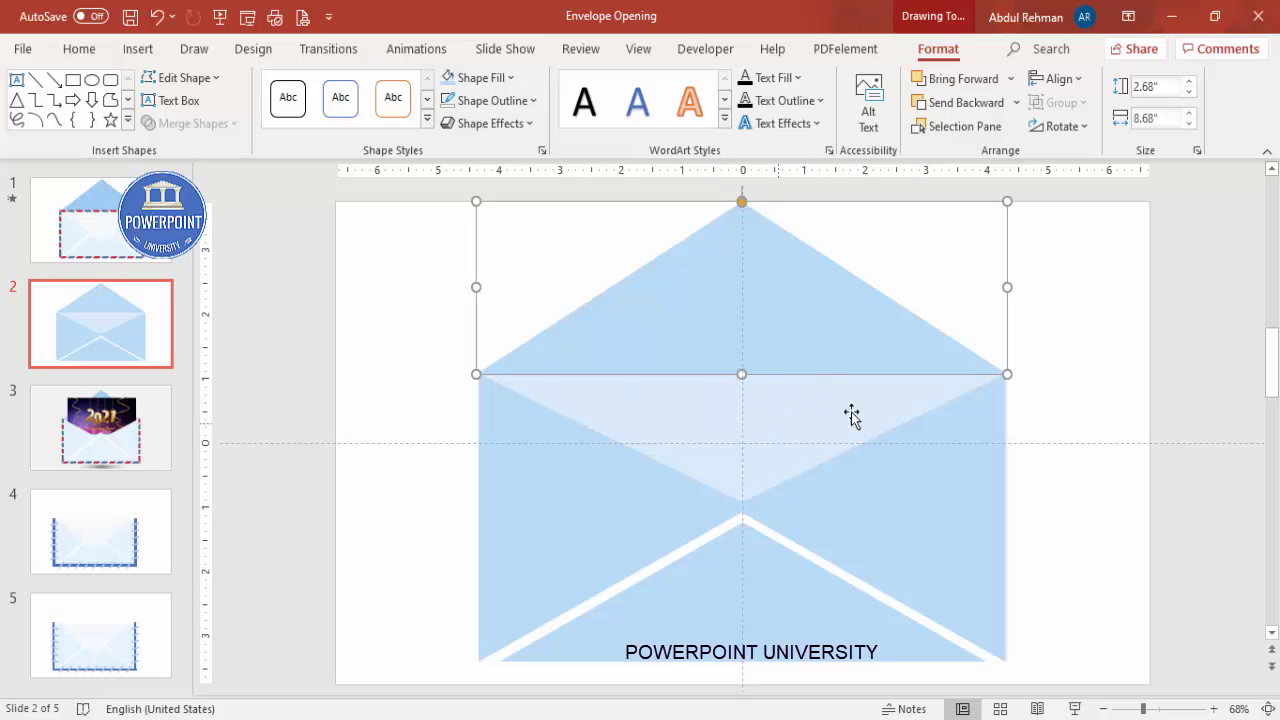
{"action": "left_click", "coordinate": [1061, 384]}
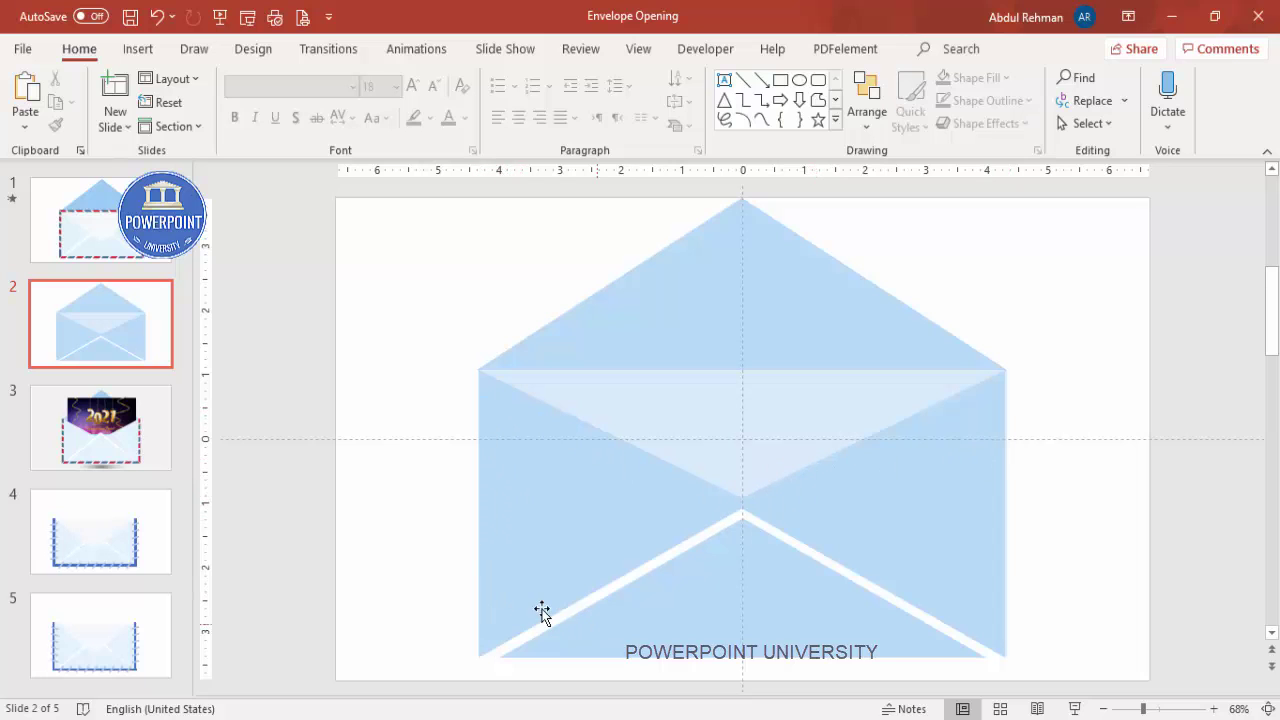
{"action": "left_click", "coordinate": [141, 49]}
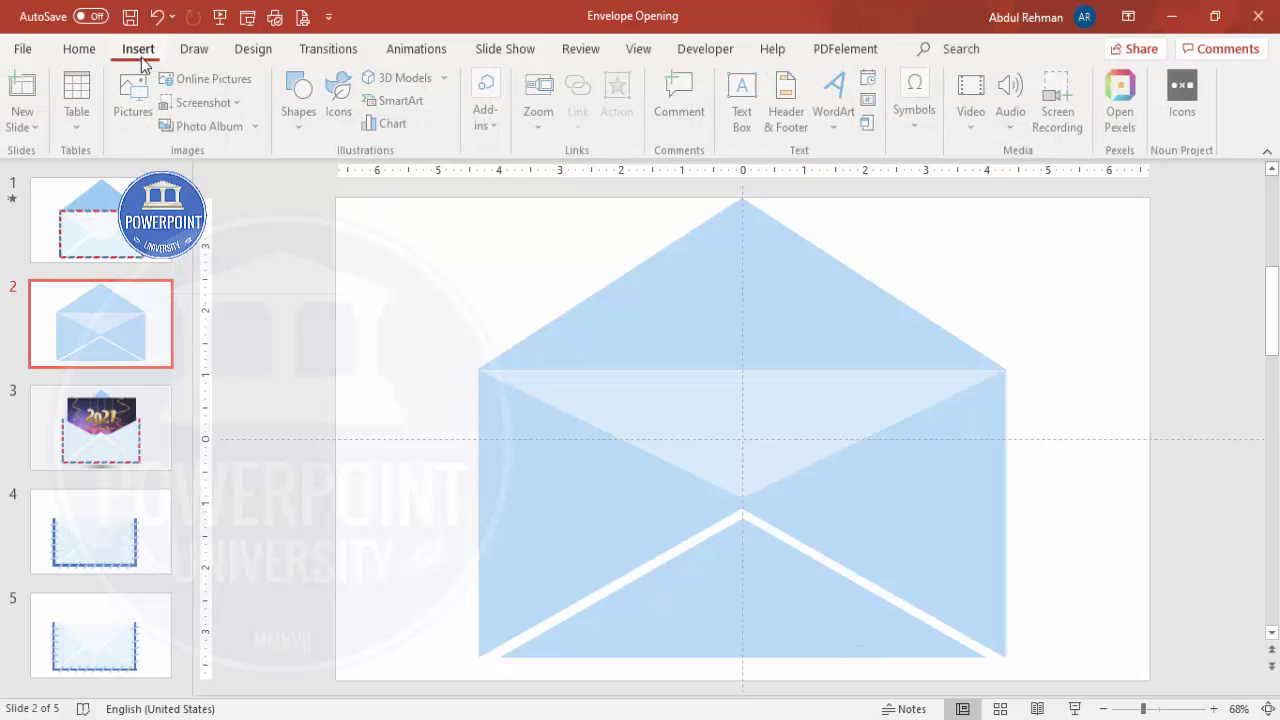
{"action": "left_click", "coordinate": [295, 132]}
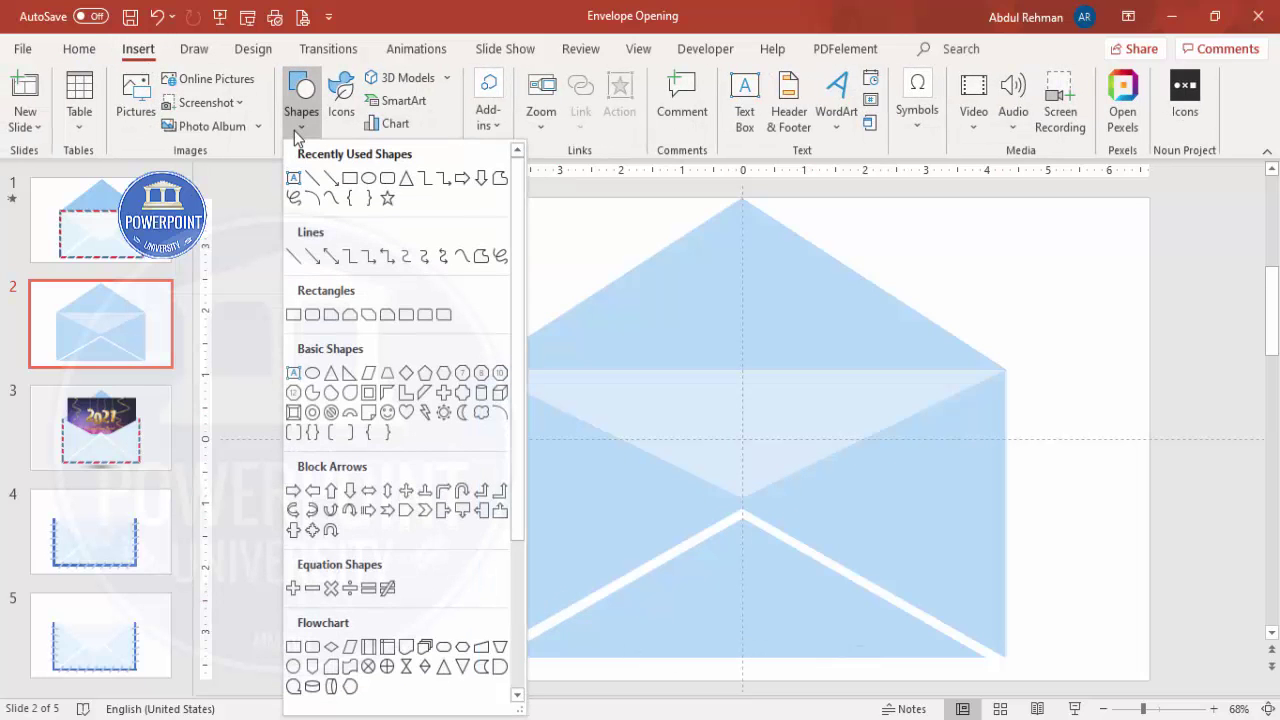
Draw narrow outline-free bars along the envelope's left and right edges.
{"action": "left_click", "coordinate": [294, 316]}
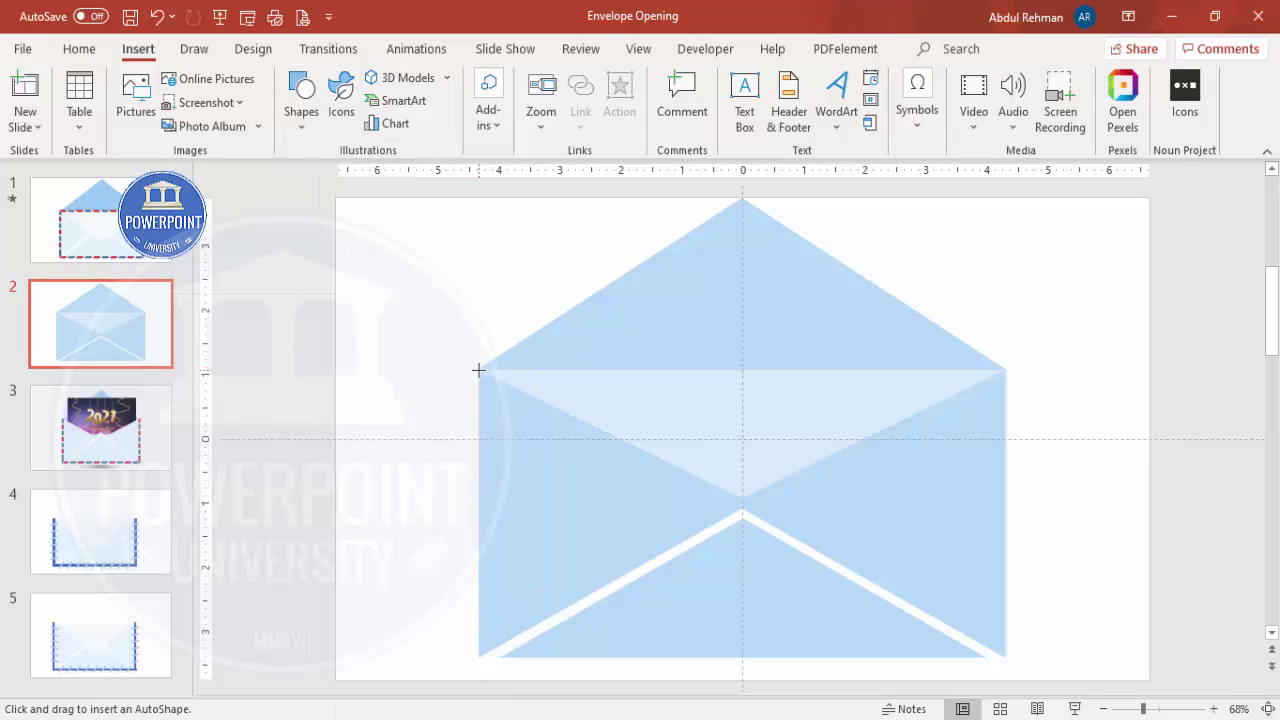
{"action": "left_click_drag", "start_coordinate": [478, 372], "coordinate": [489, 658]}
{"action": "left_click", "coordinate": [490, 100]}
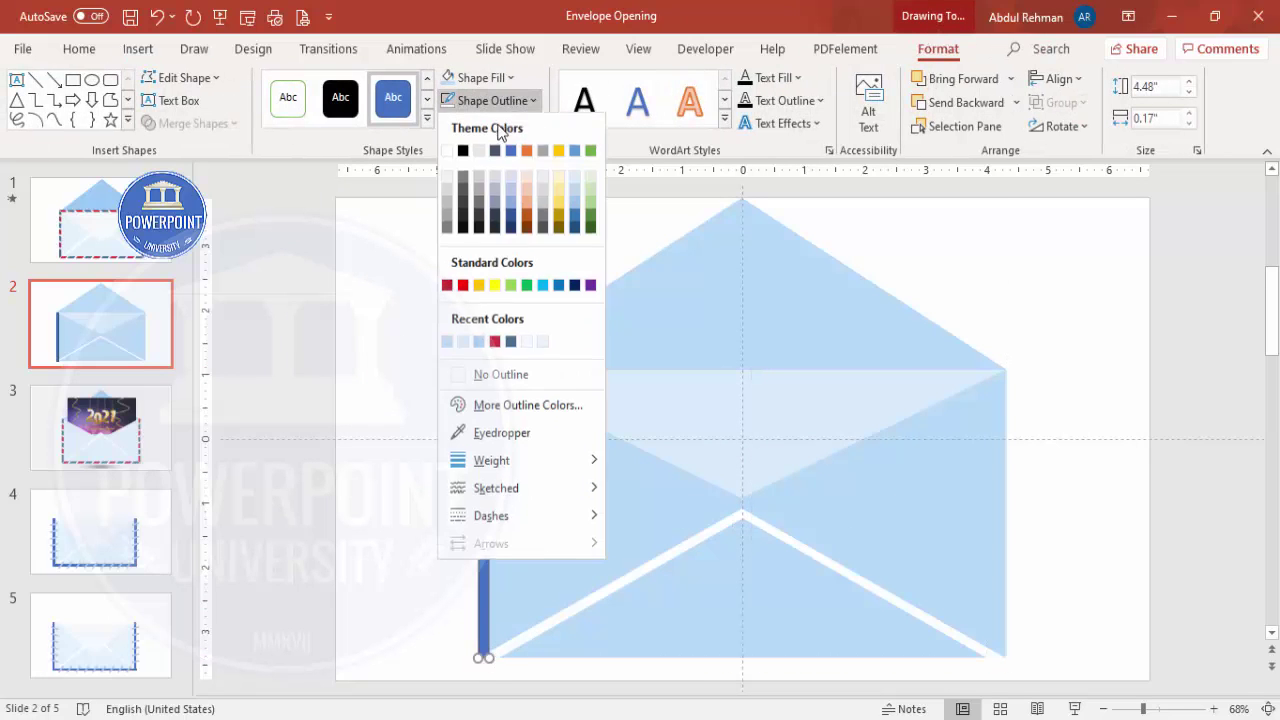
{"action": "left_click", "coordinate": [508, 375]}
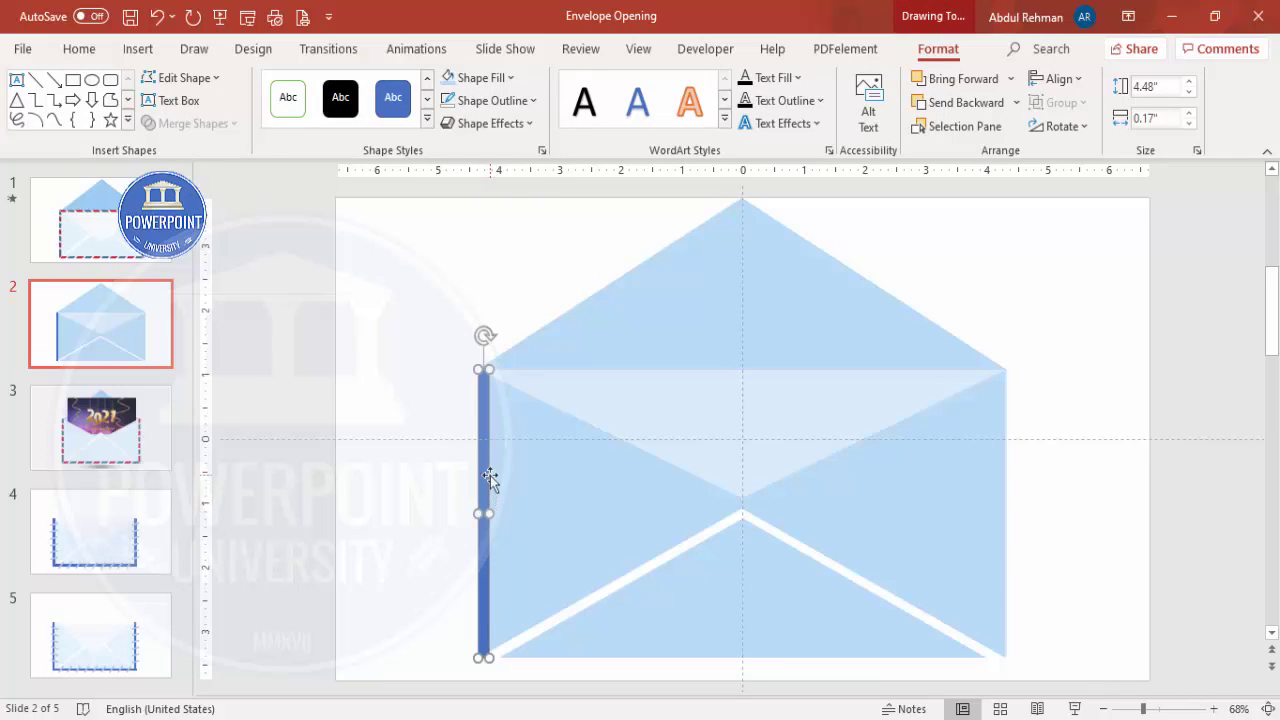
{"action": "left_click_drag", "start_coordinate": [489, 478], "coordinate": [997, 457]}
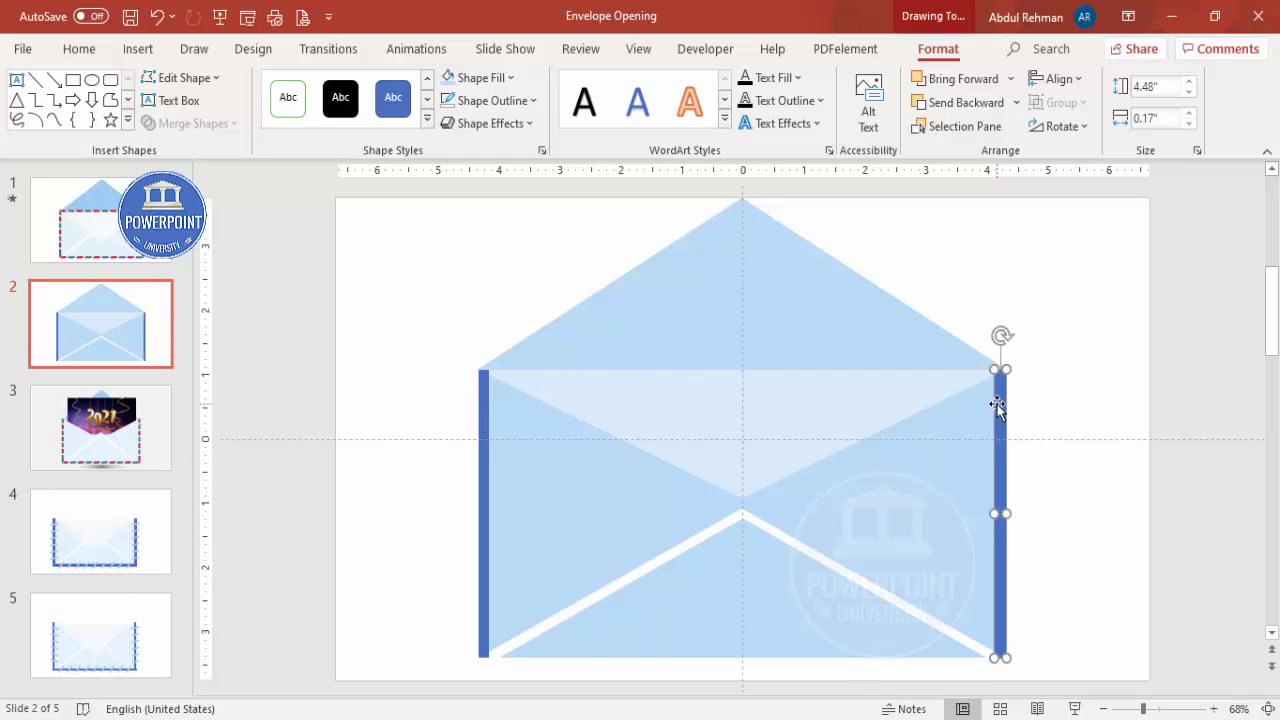
{"action": "left_click_drag", "start_coordinate": [997, 405], "coordinate": [854, 351]}
Rotate a bar right 90° and stretch it along the envelope's bottom edge.
{"action": "left_click", "coordinate": [1060, 126]}
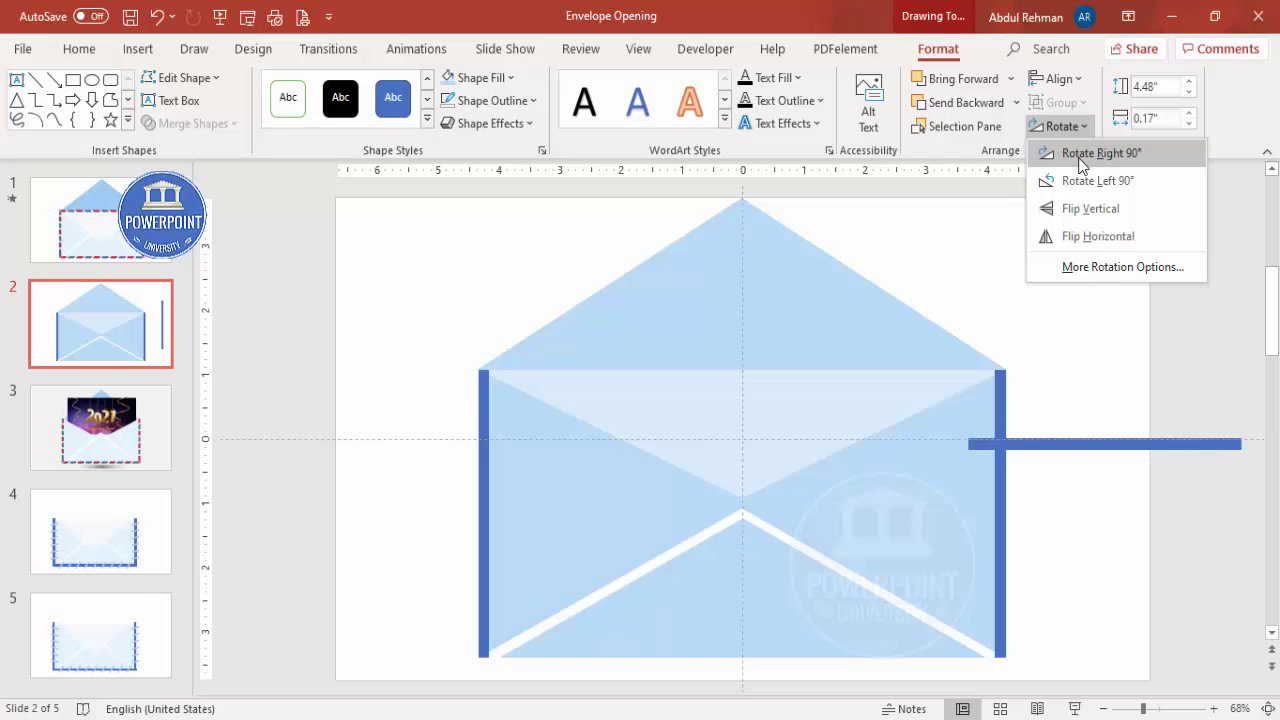
{"action": "left_click", "coordinate": [1080, 153]}
{"action": "left_click_drag", "start_coordinate": [1111, 449], "coordinate": [654, 651]}
{"action": "left_click_drag", "start_coordinate": [768, 652], "coordinate": [993, 647]}
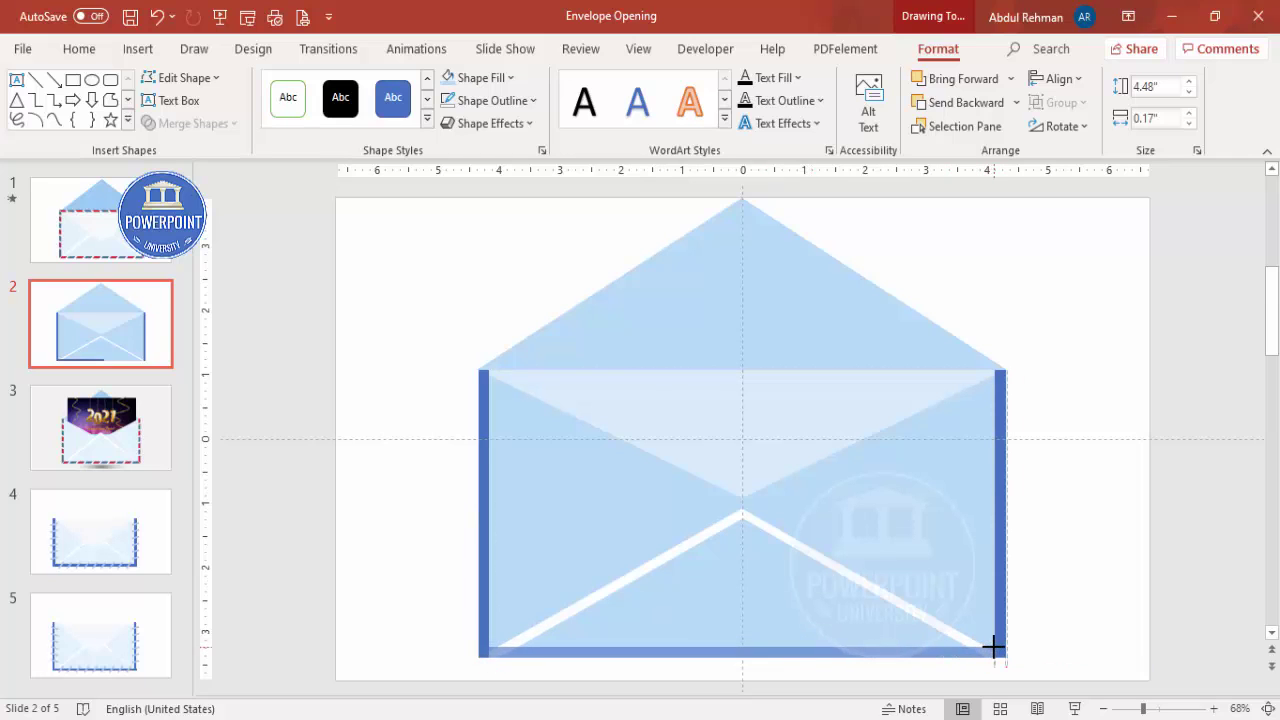
{"action": "left_click", "coordinate": [1062, 560]}
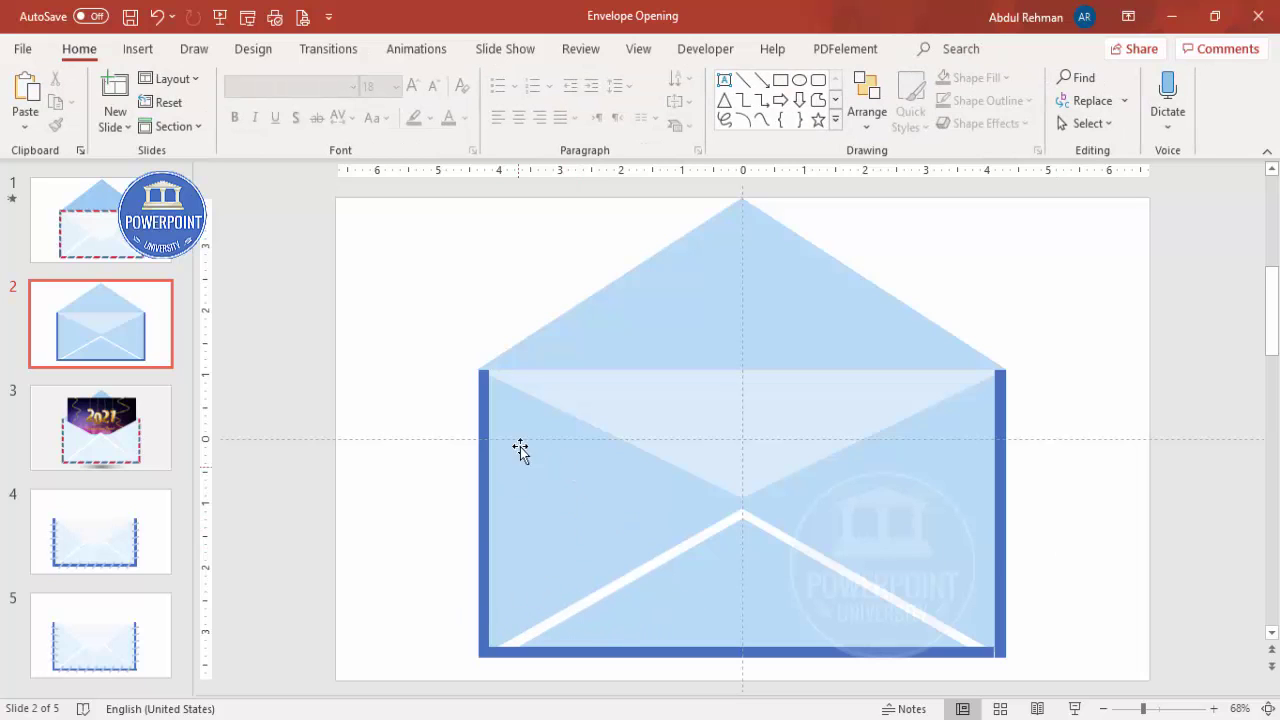
{"action": "left_click", "coordinate": [138, 48]}
Draw a small outline-free purple rectangle beside the envelope's left edge.
{"action": "left_click", "coordinate": [305, 112]}
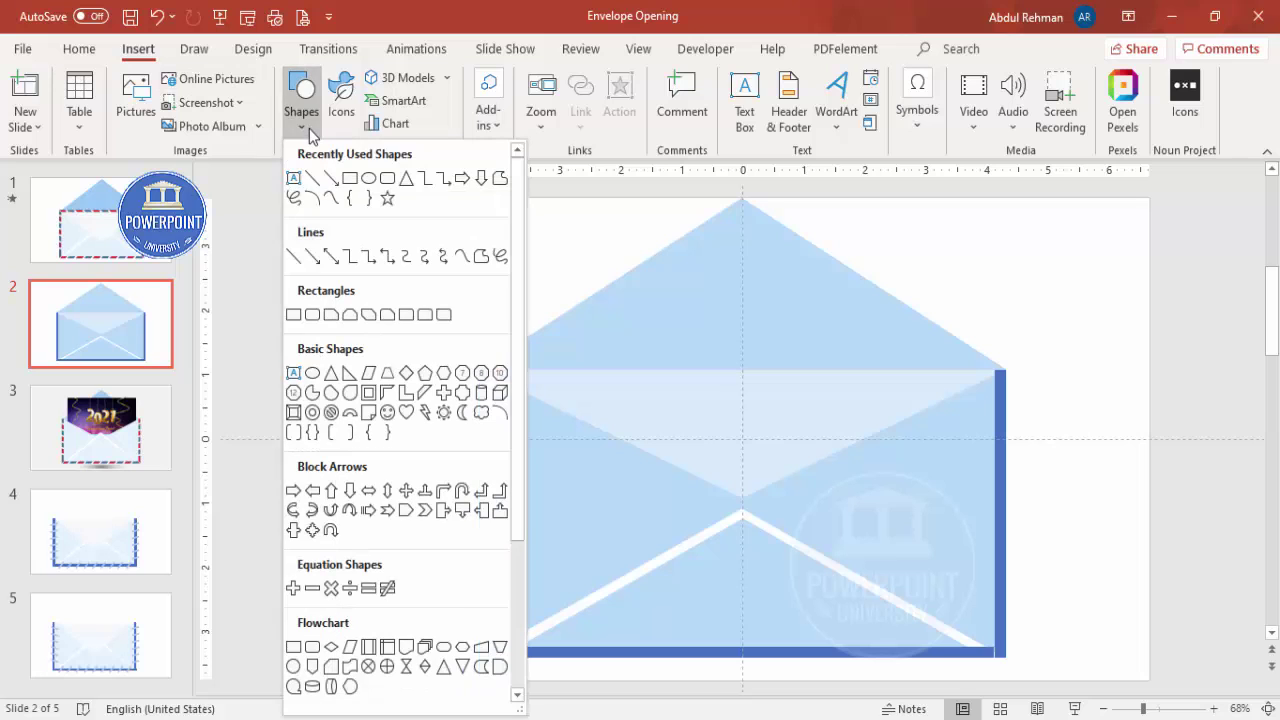
{"action": "left_click", "coordinate": [295, 316]}
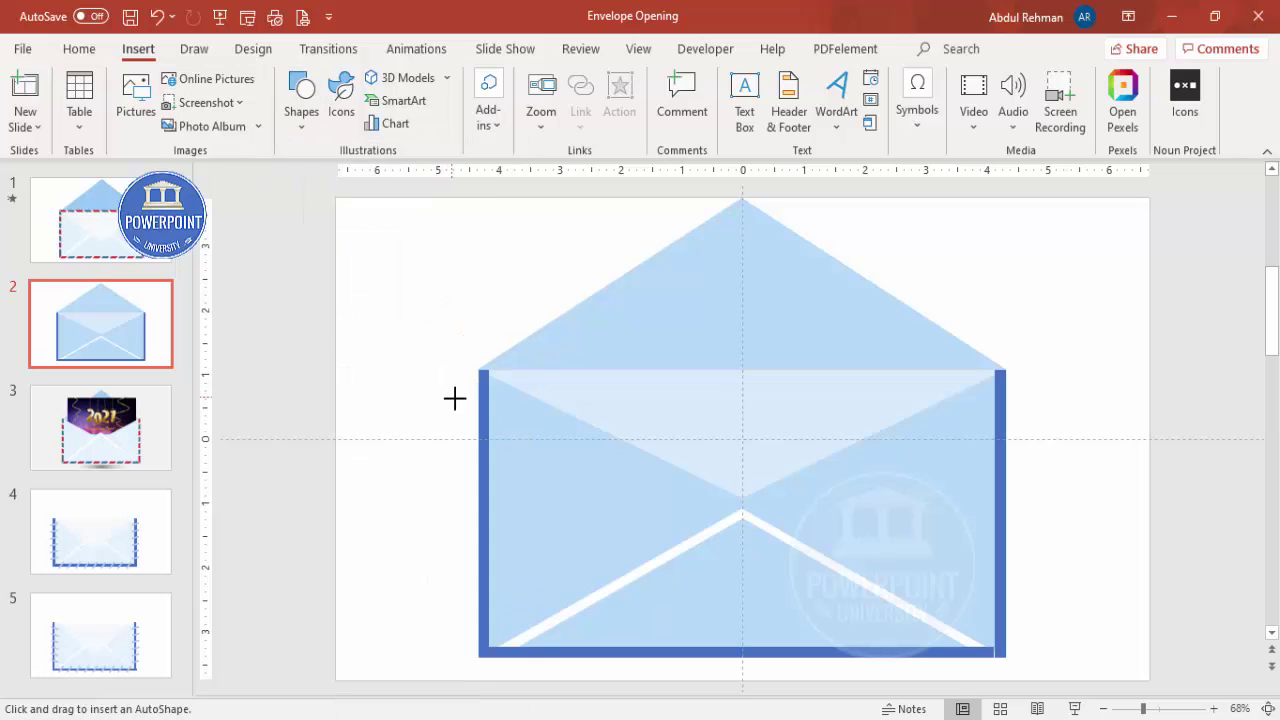
{"action": "left_click_drag", "start_coordinate": [455, 398], "coordinate": [514, 424]}
{"action": "left_click", "coordinate": [505, 78]}
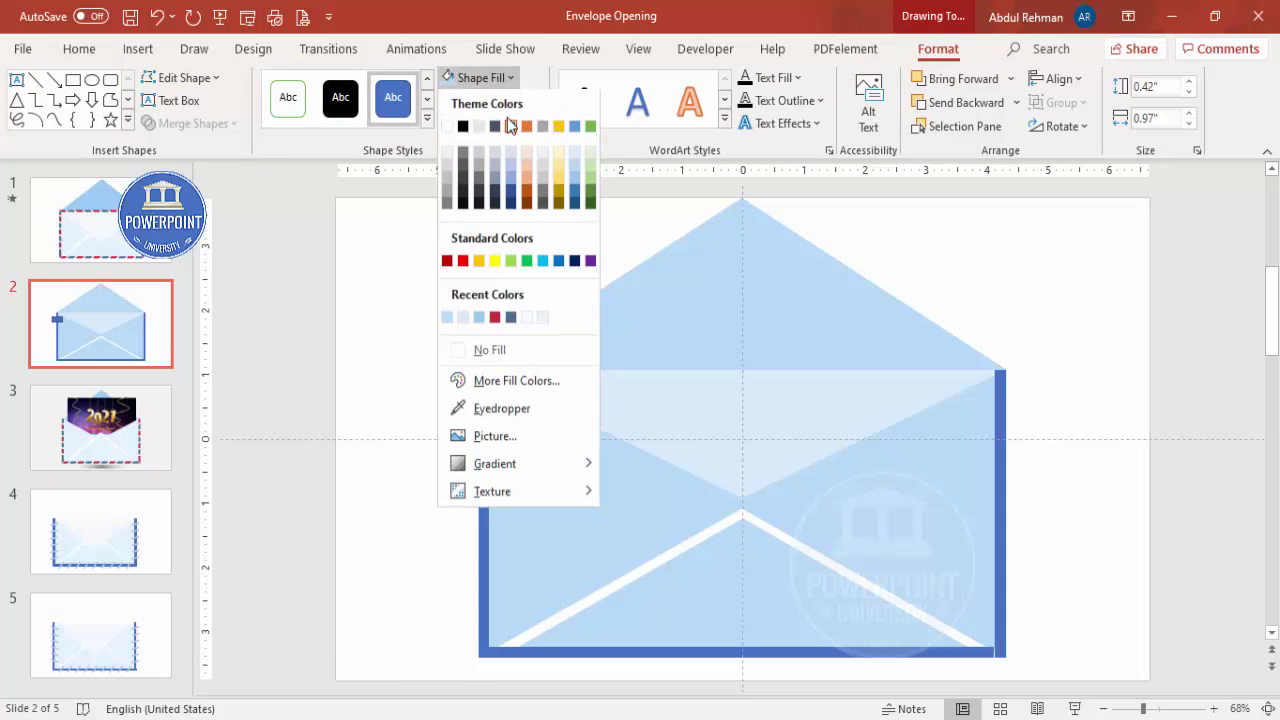
{"action": "left_click", "coordinate": [576, 200]}
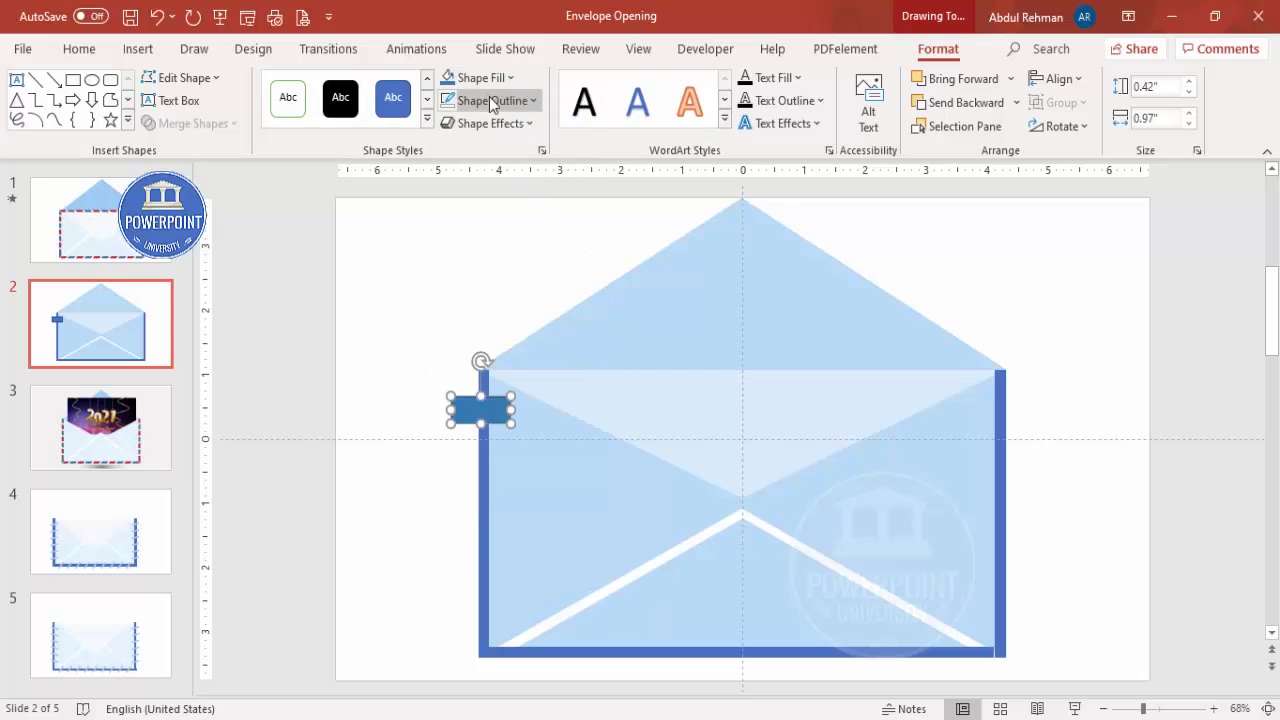
{"action": "left_click", "coordinate": [490, 100]}
{"action": "left_click", "coordinate": [505, 375]}
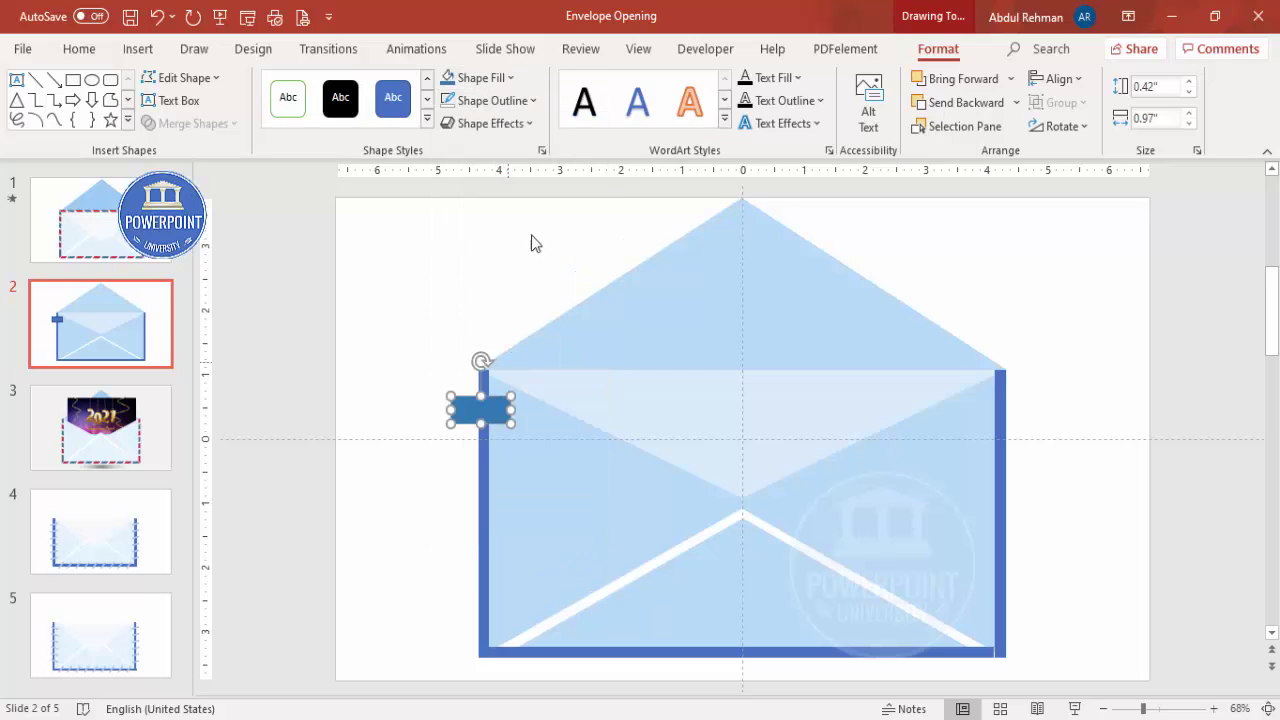
{"action": "left_click", "coordinate": [505, 78]}
{"action": "left_click", "coordinate": [590, 263]}
{"action": "left_click_drag", "start_coordinate": [466, 407], "coordinate": [485, 452]}
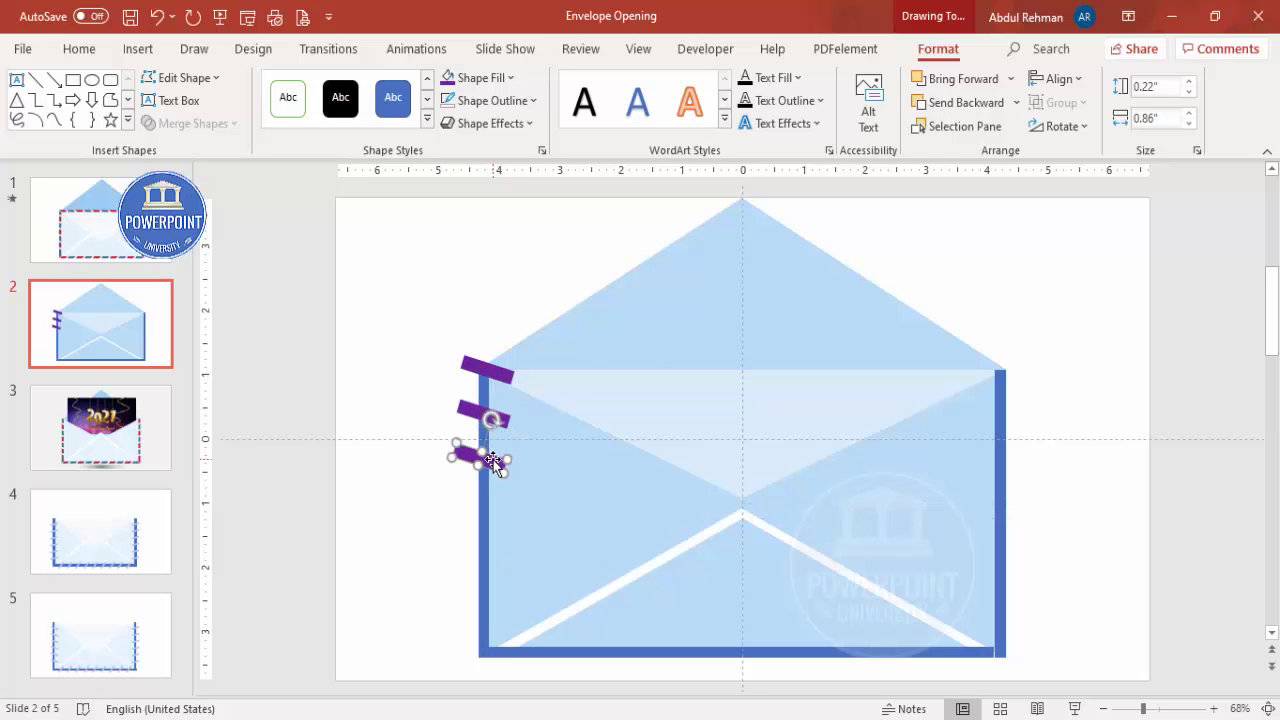
Duplicate it into seven bars, align them right, and move a copy of the column to the right side.
{"action": "key", "text": "ctrl+d"}
{"action": "key", "text": "ctrl+d"}
{"action": "key", "text": "ctrl+d"}
{"action": "key", "text": "ctrl+d"}
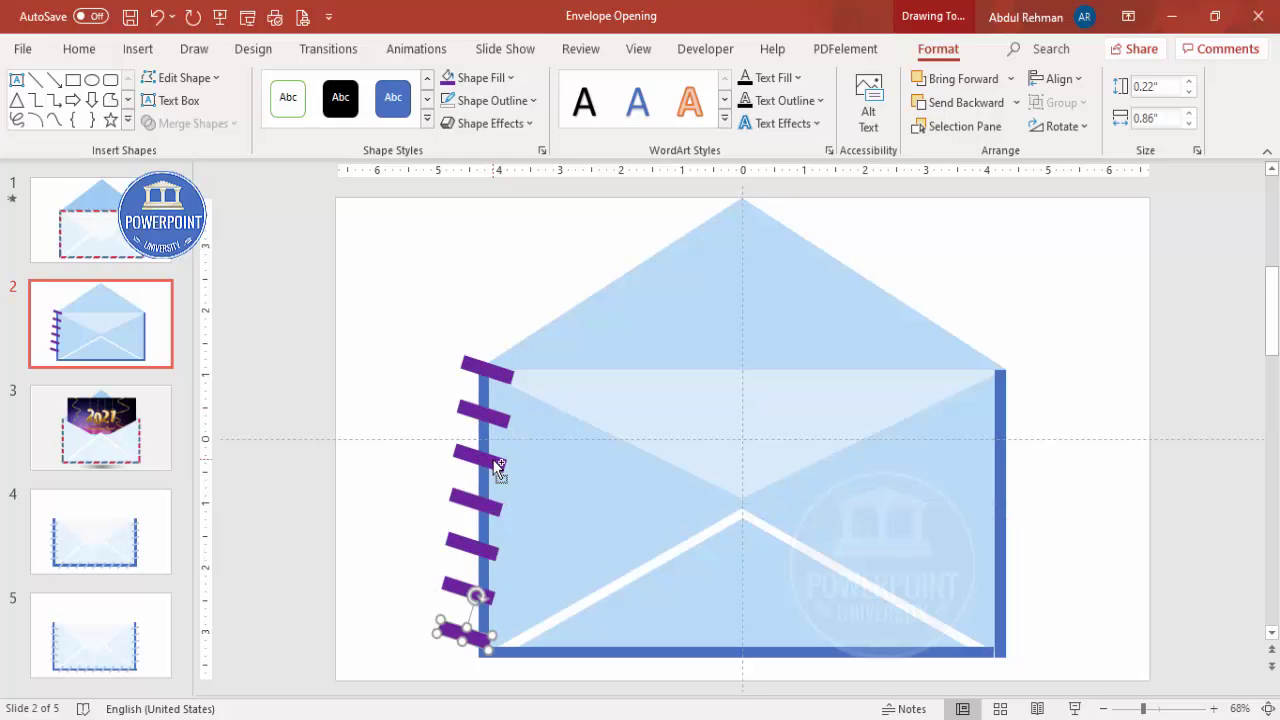
{"action": "left_click_drag", "start_coordinate": [391, 321], "coordinate": [531, 683]}
{"action": "left_click", "coordinate": [1058, 79]}
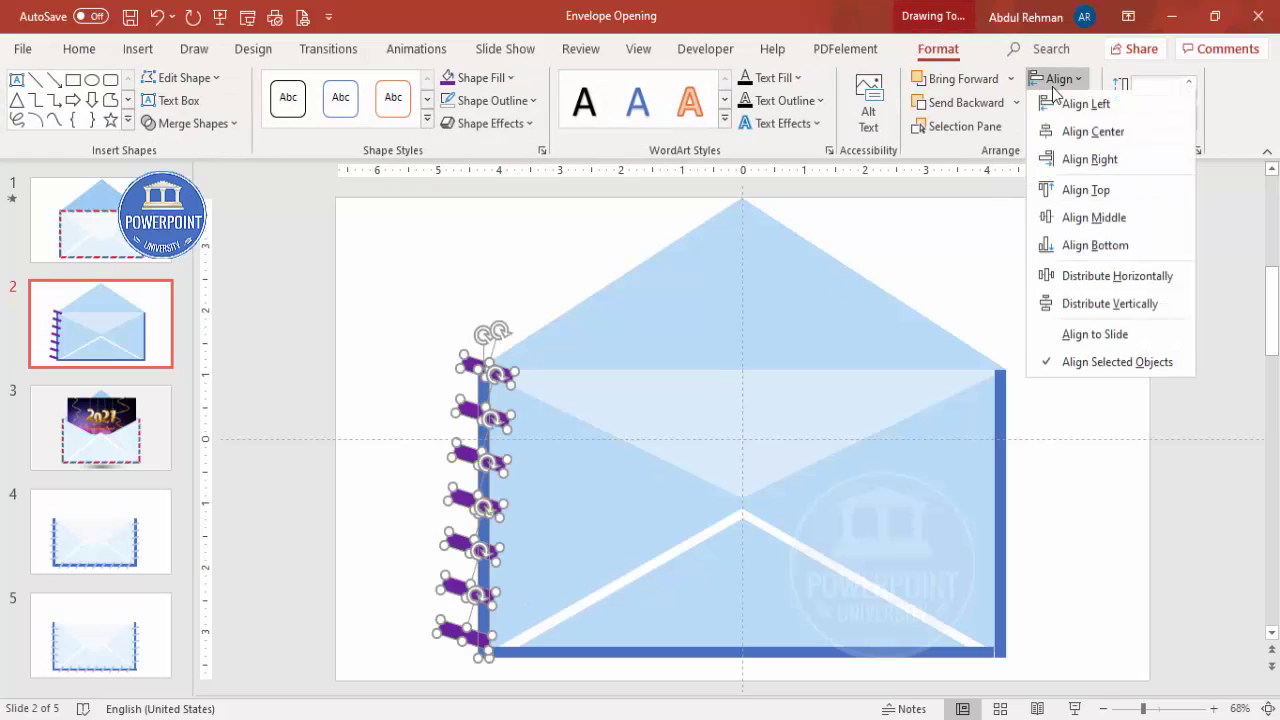
{"action": "left_click", "coordinate": [1105, 160]}
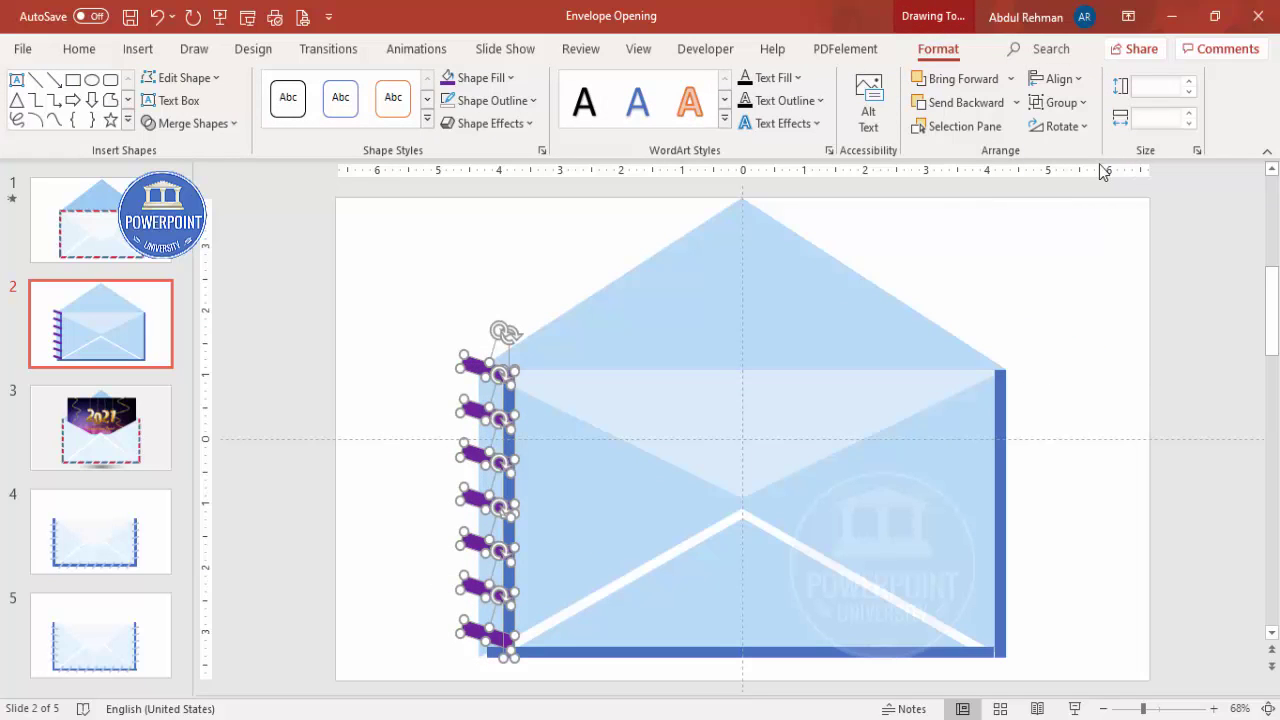
{"action": "key", "text": "ctrl+z"}
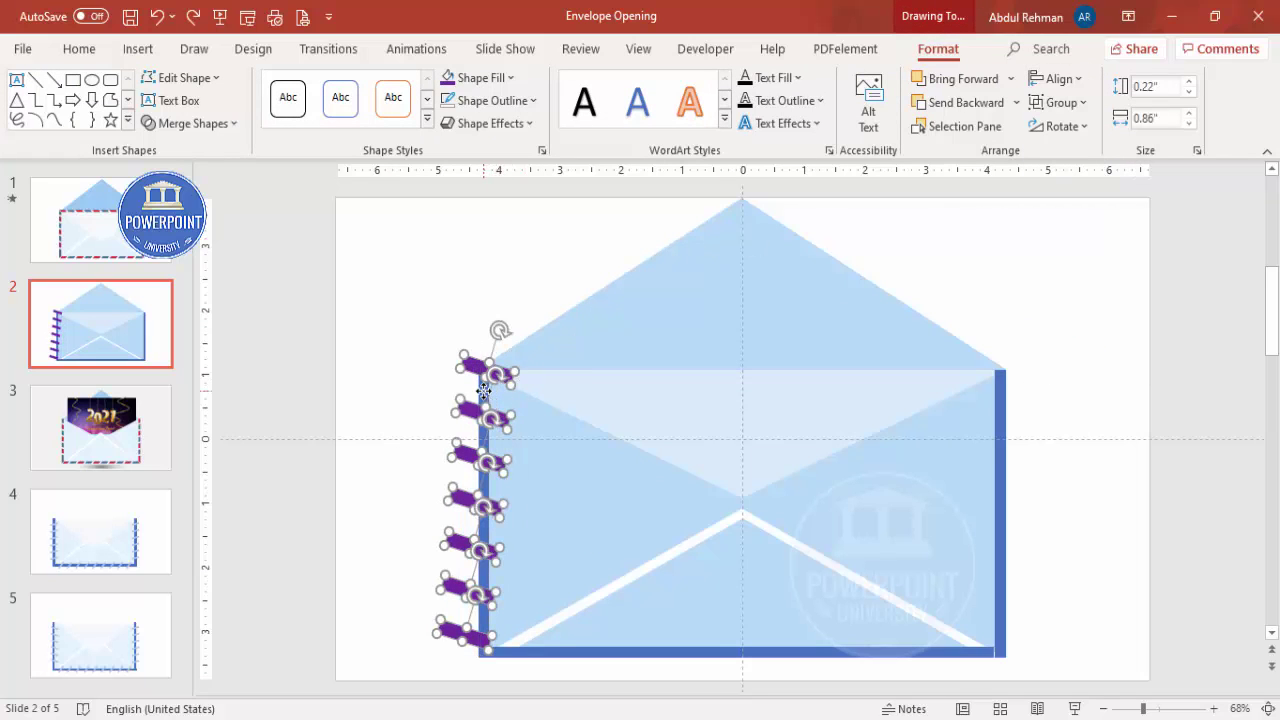
{"action": "left_click", "coordinate": [1058, 79]}
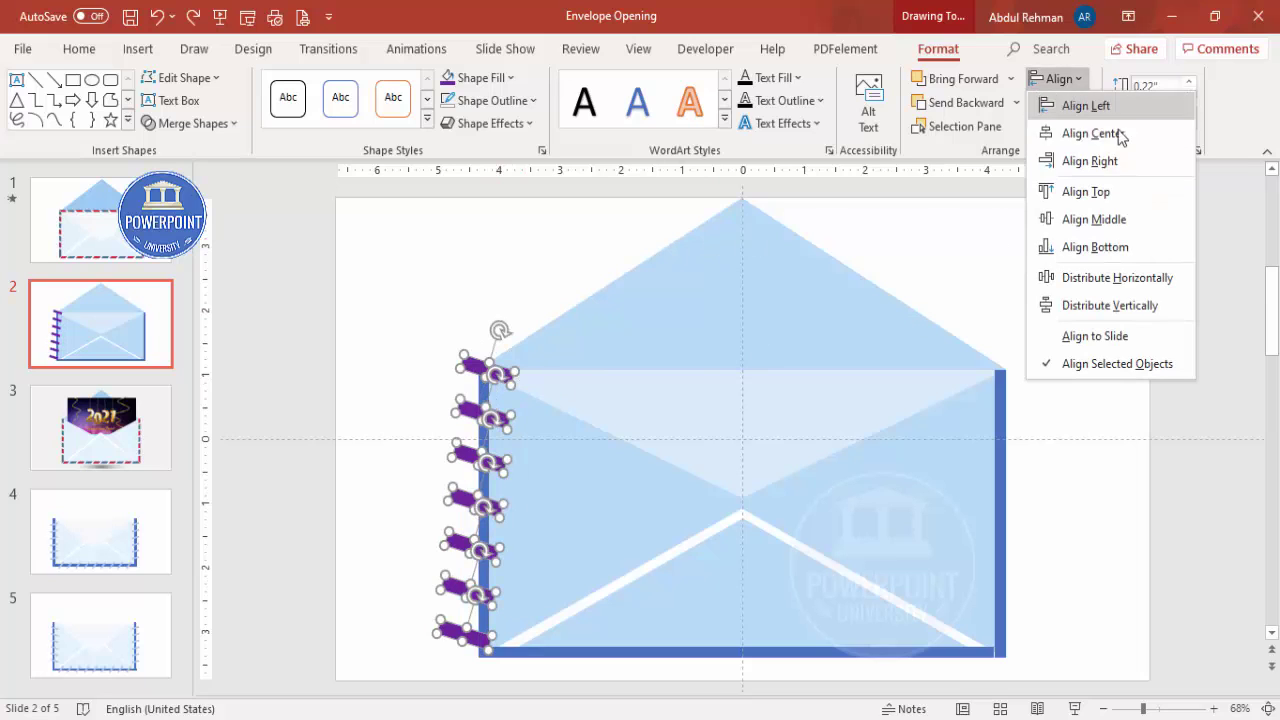
{"action": "left_click", "coordinate": [1120, 162]}
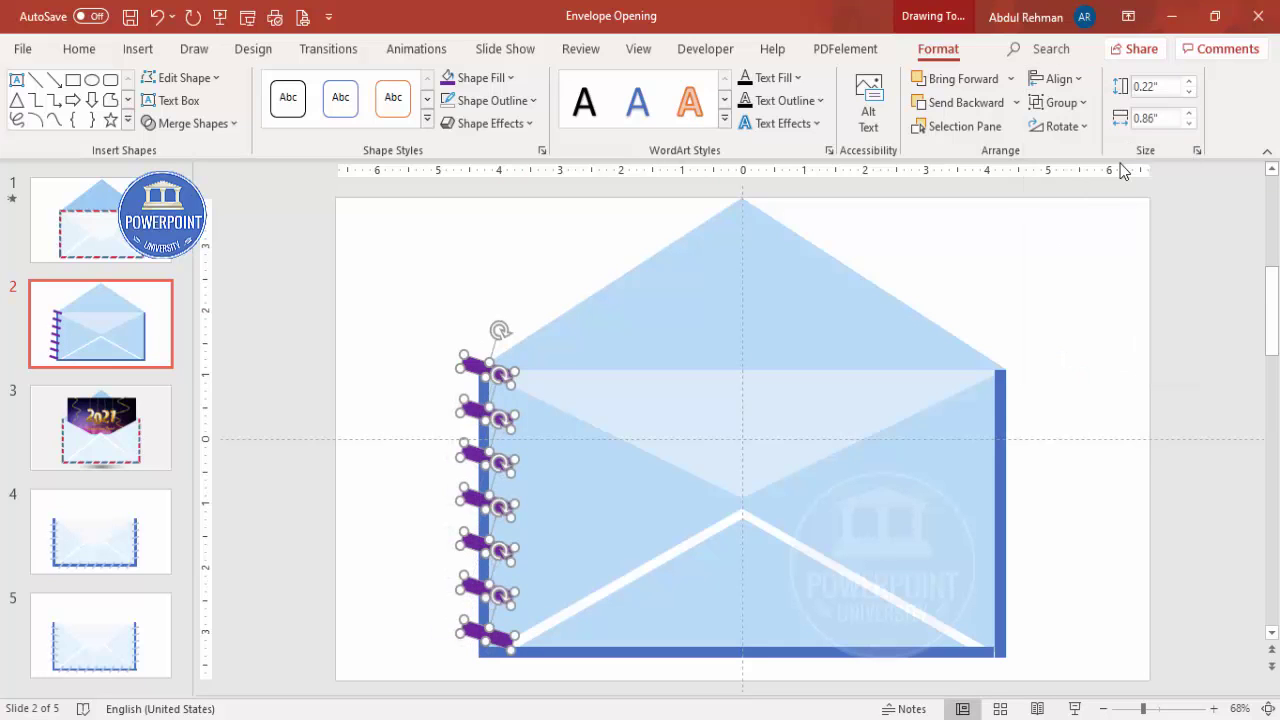
{"action": "left_click", "coordinate": [1095, 298]}
{"action": "left_click_drag", "start_coordinate": [422, 310], "coordinate": [533, 669]}
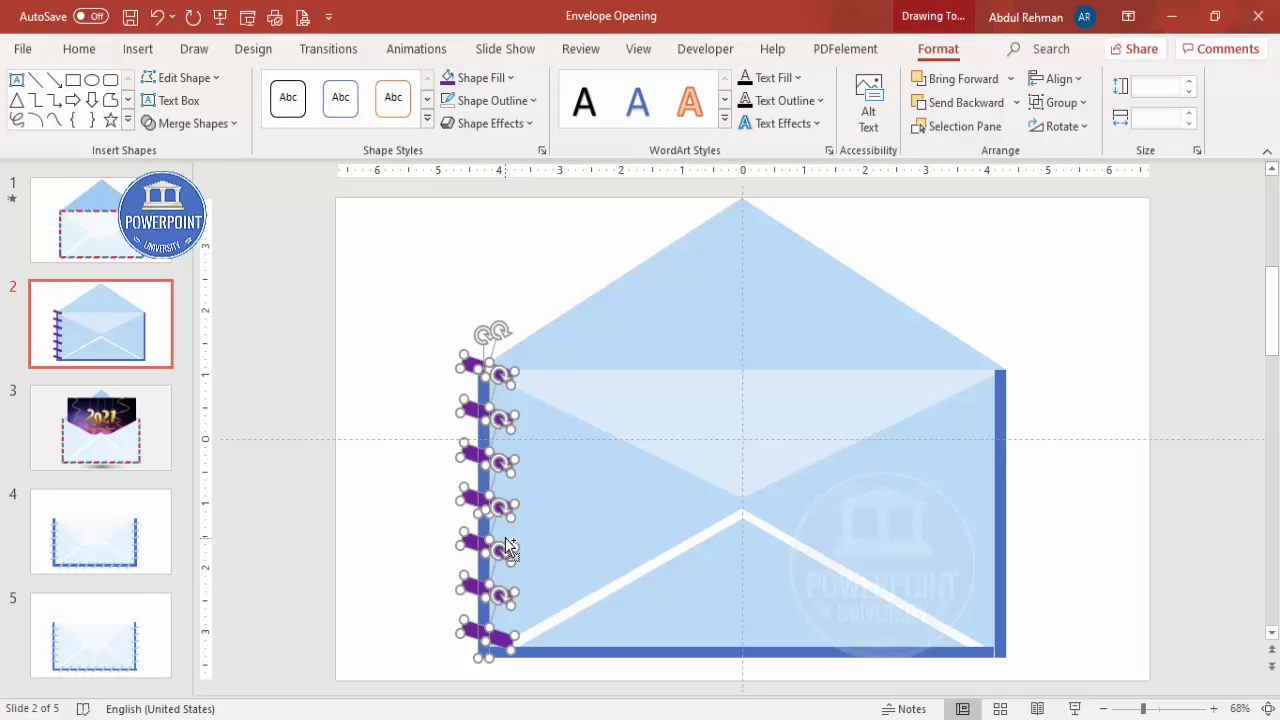
{"action": "left_click_drag", "start_coordinate": [473, 453], "coordinate": [1094, 464]}
Delete the copied blue line and extra bars, keeping one right-side bar tilted the opposite way.
{"action": "left_click", "coordinate": [1090, 330]}
{"action": "left_click", "coordinate": [1092, 404]}
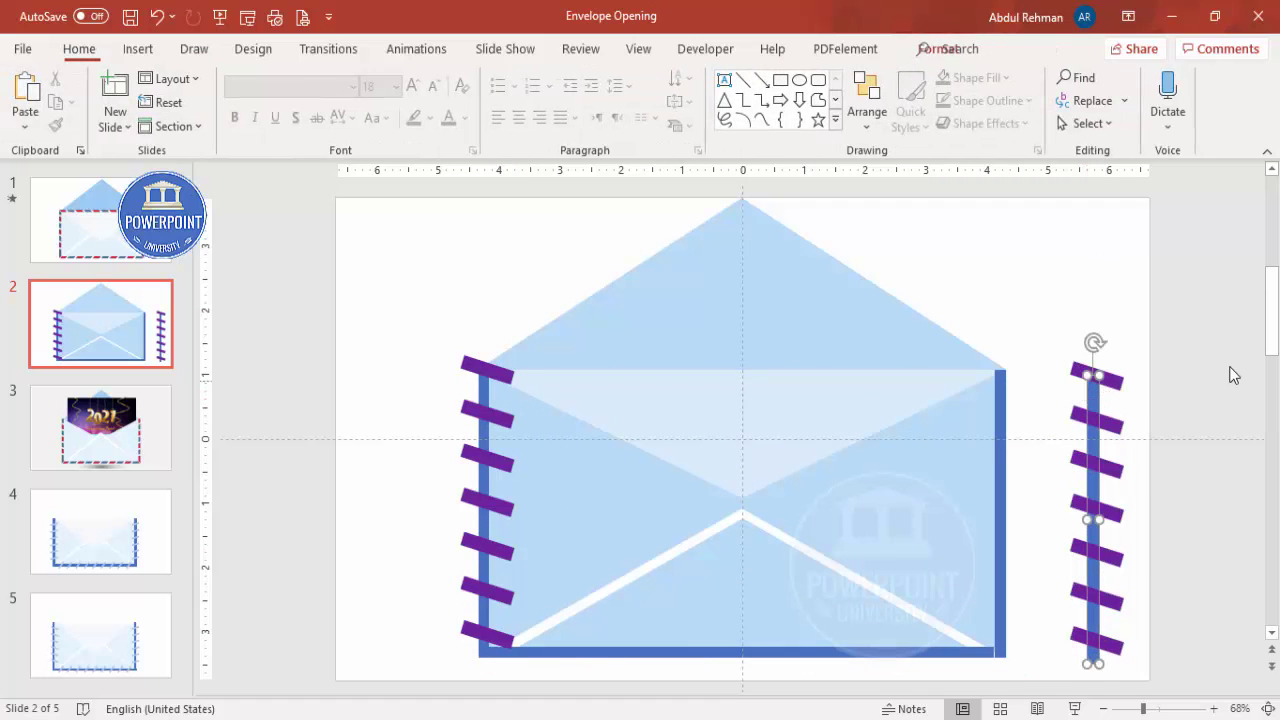
{"action": "key", "text": "Delete"}
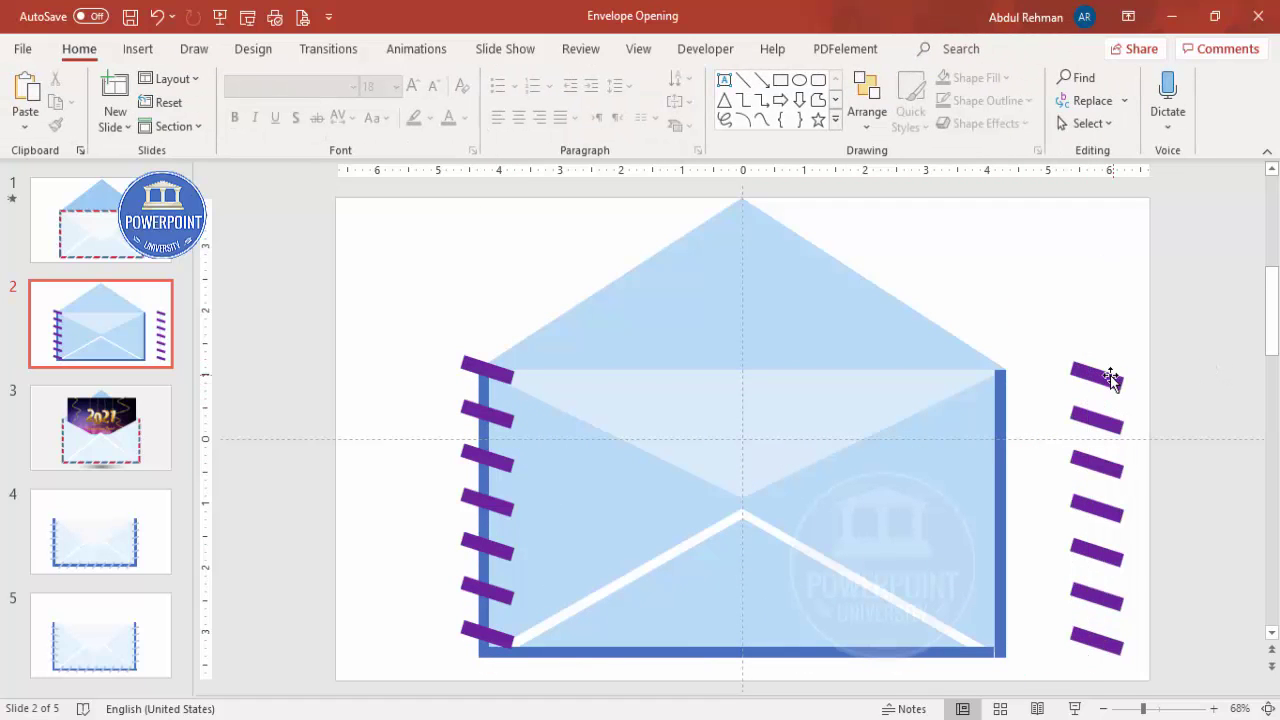
{"action": "left_click", "coordinate": [1106, 376]}
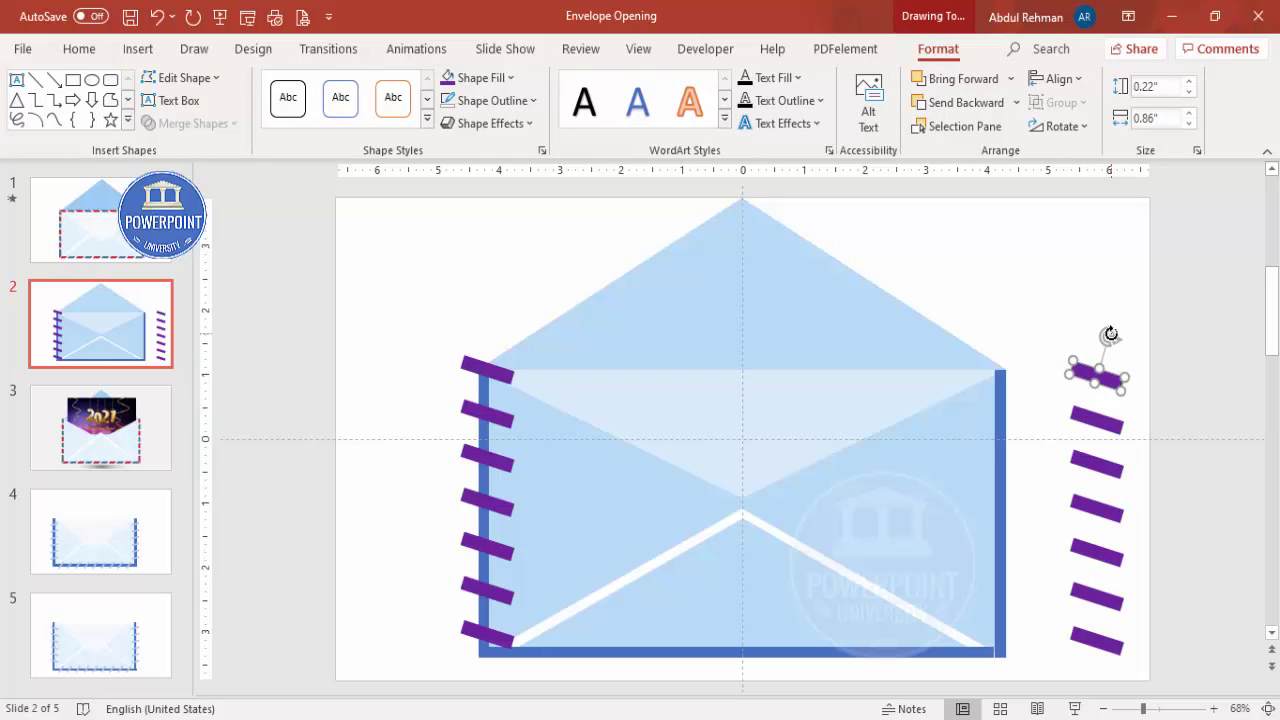
{"action": "left_click_drag", "start_coordinate": [1110, 334], "coordinate": [1156, 672]}
{"action": "key", "text": "Delete"}
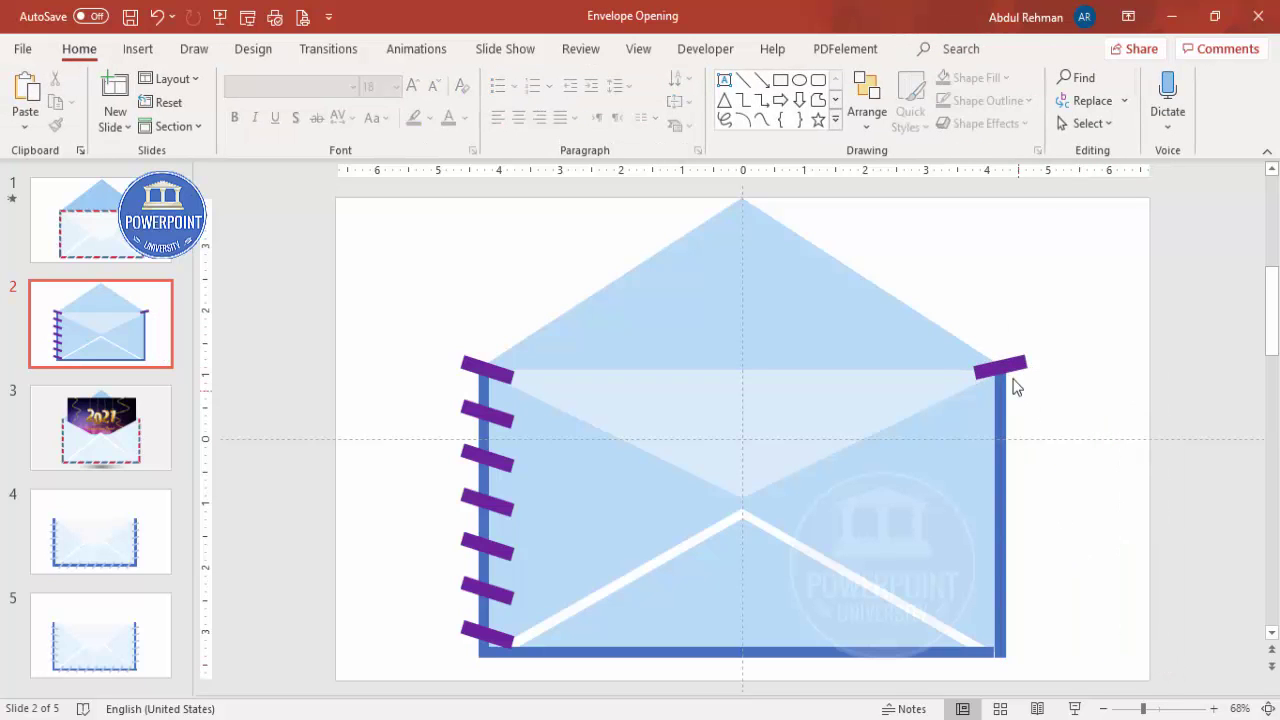
Duplicate the mirrored bar down the right edge and align those bars by their left edges.
{"action": "left_click", "coordinate": [1016, 367]}
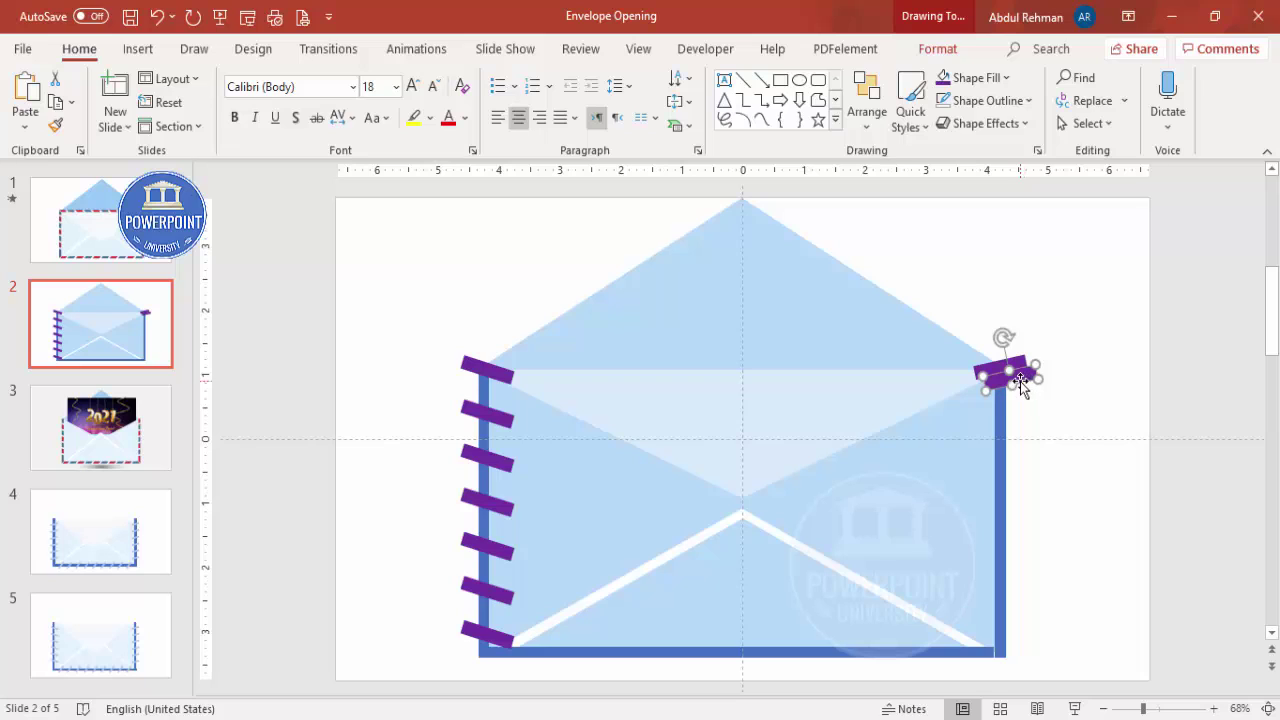
{"action": "left_click_drag", "start_coordinate": [1020, 368], "coordinate": [1014, 412]}
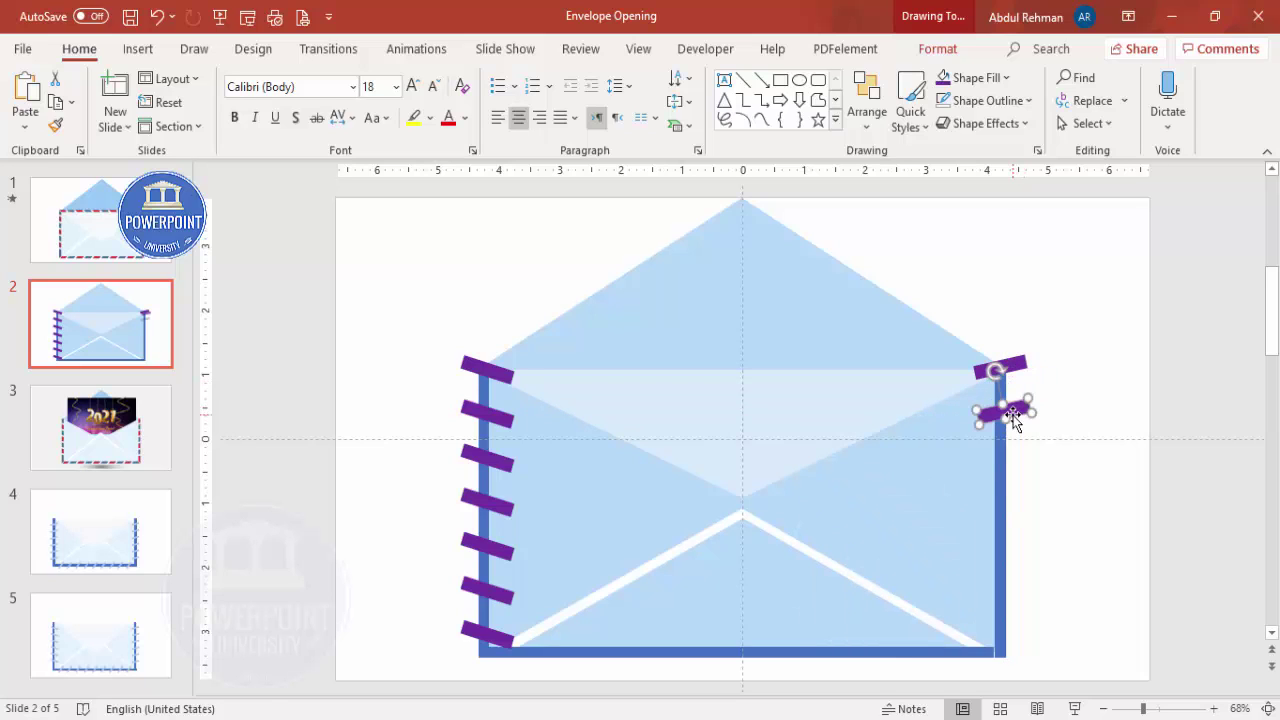
{"action": "key", "text": "ctrl+d"}
{"action": "key", "text": "ctrl+d"}
{"action": "key", "text": "ctrl+d"}
{"action": "key", "text": "ctrl+d"}
{"action": "key", "text": "ctrl+d"}
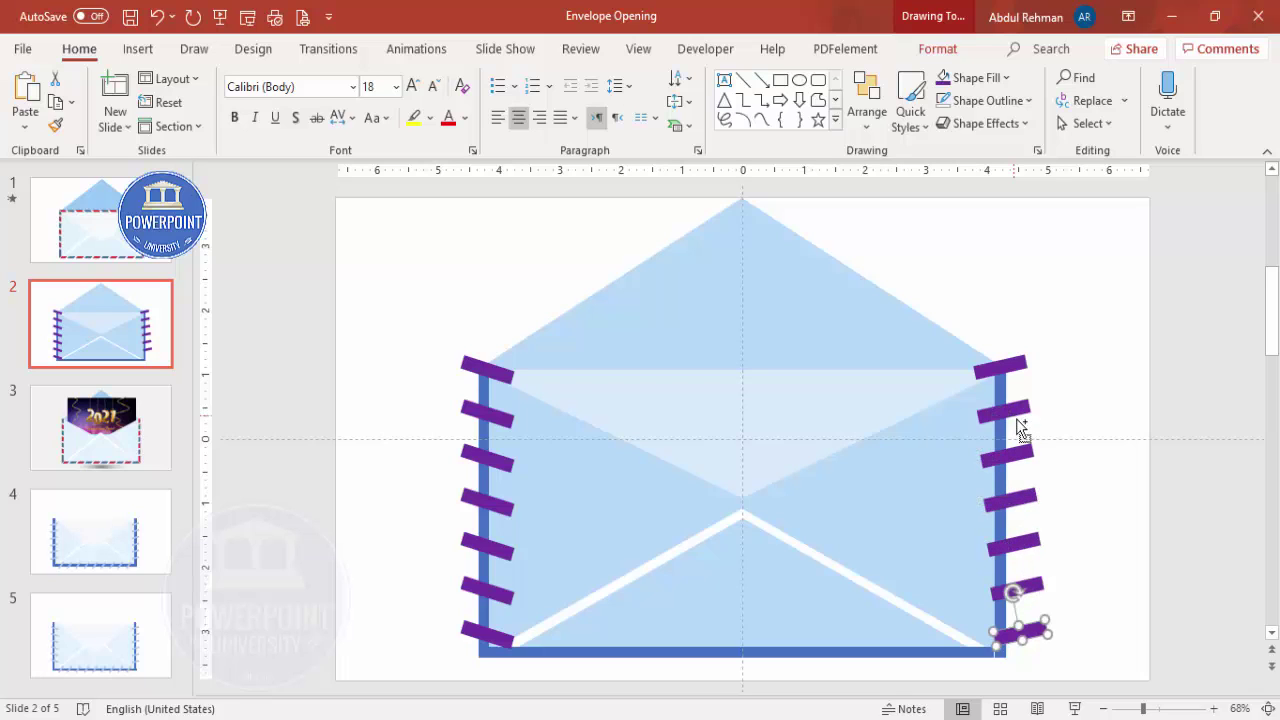
{"action": "left_click_drag", "start_coordinate": [1080, 662], "coordinate": [975, 350]}
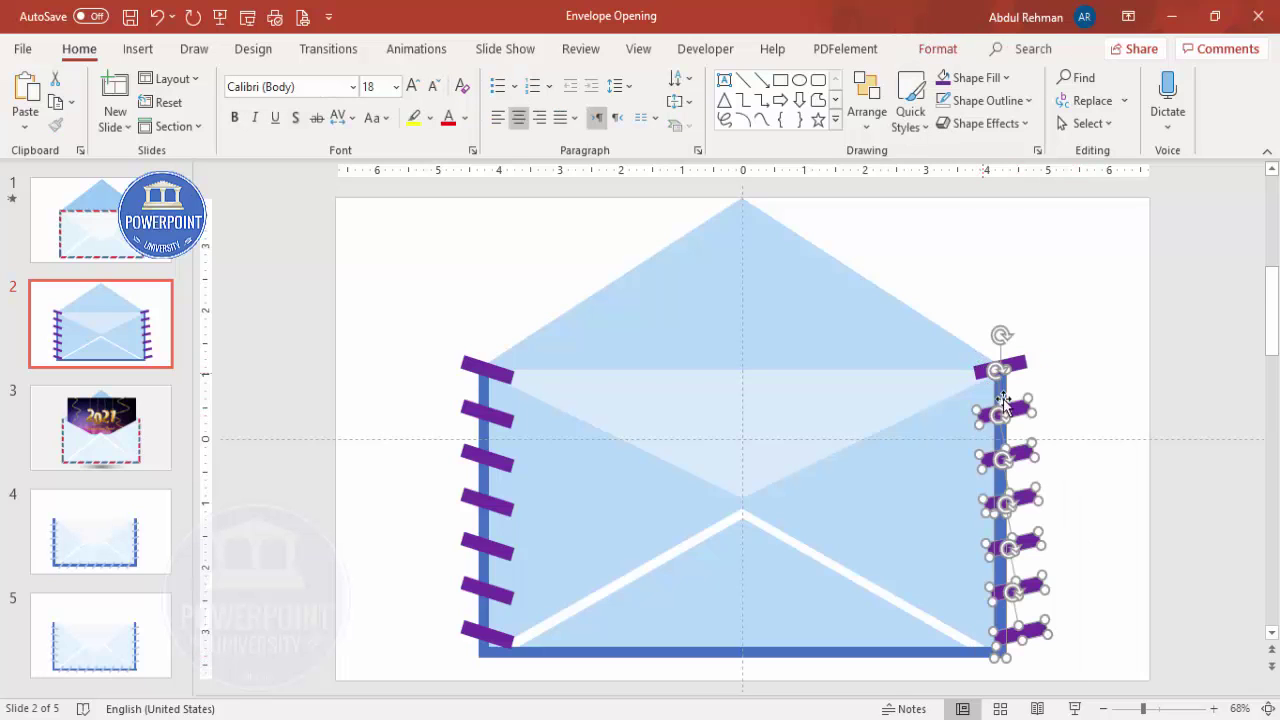
{"action": "left_click", "coordinate": [1001, 618], "text": "shift"}
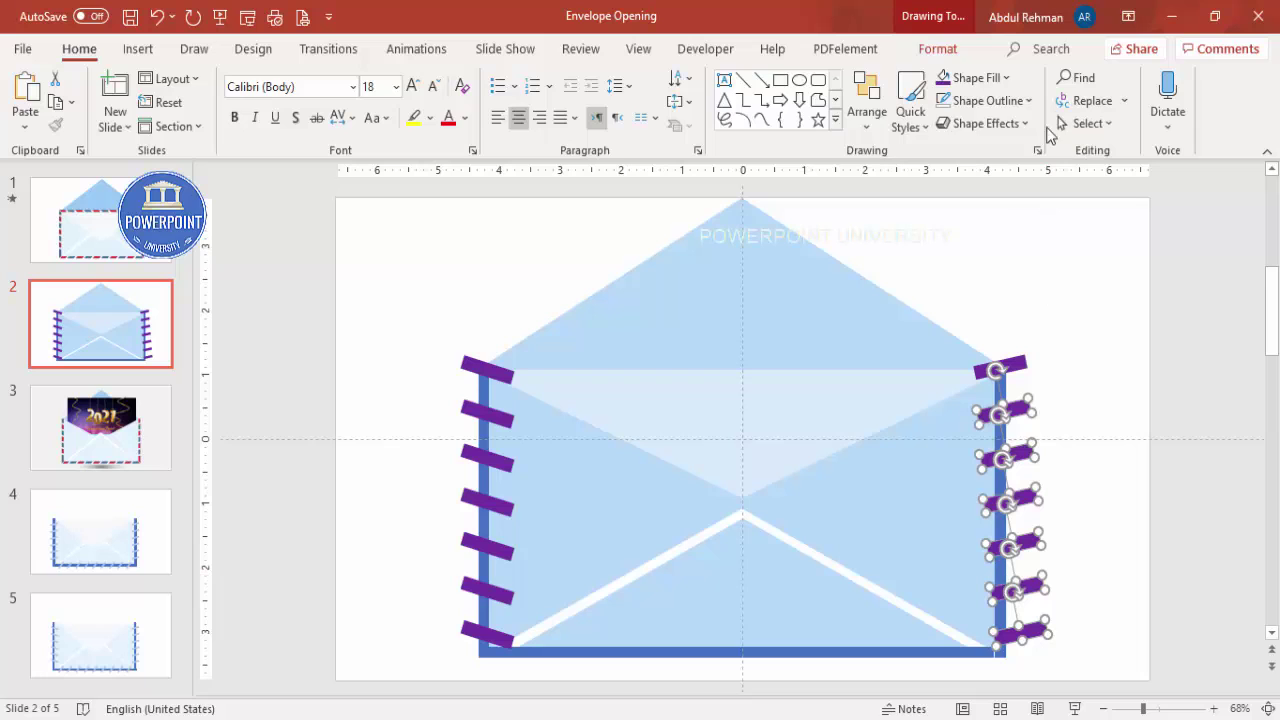
{"action": "left_click", "coordinate": [940, 49]}
{"action": "left_click", "coordinate": [1056, 79]}
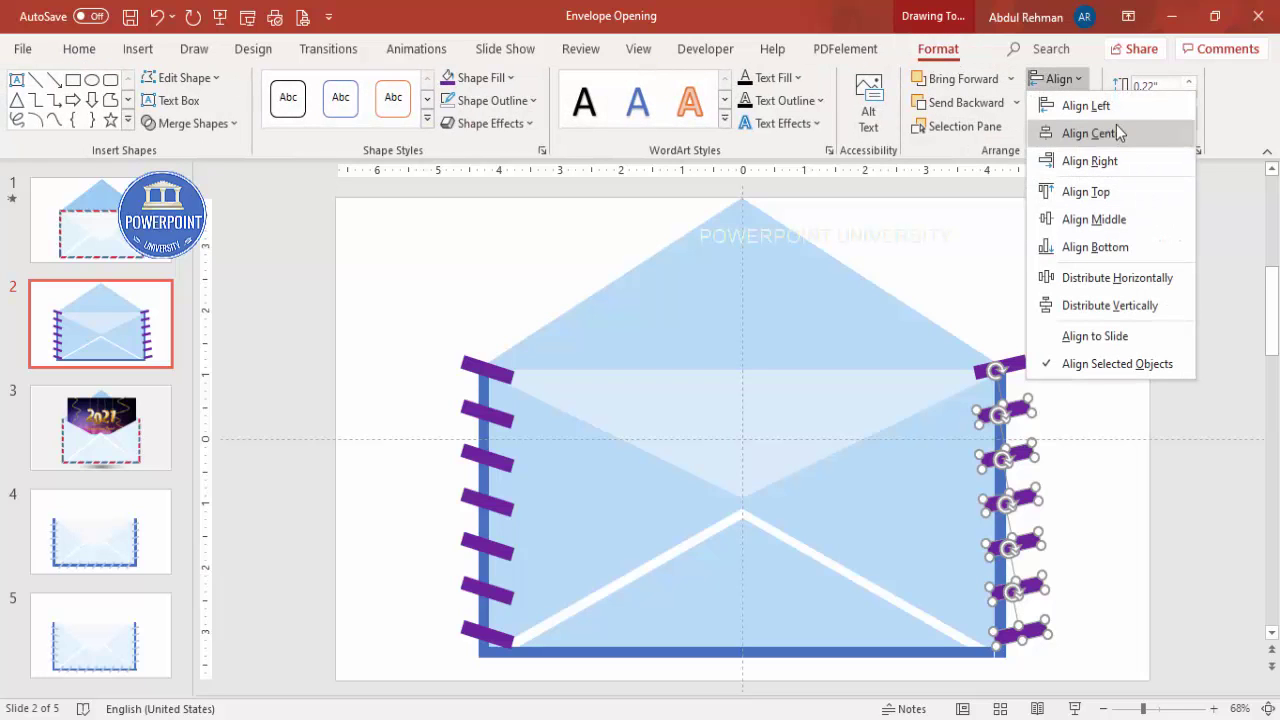
{"action": "left_click", "coordinate": [1116, 108]}
{"action": "left_click", "coordinate": [1078, 318]}
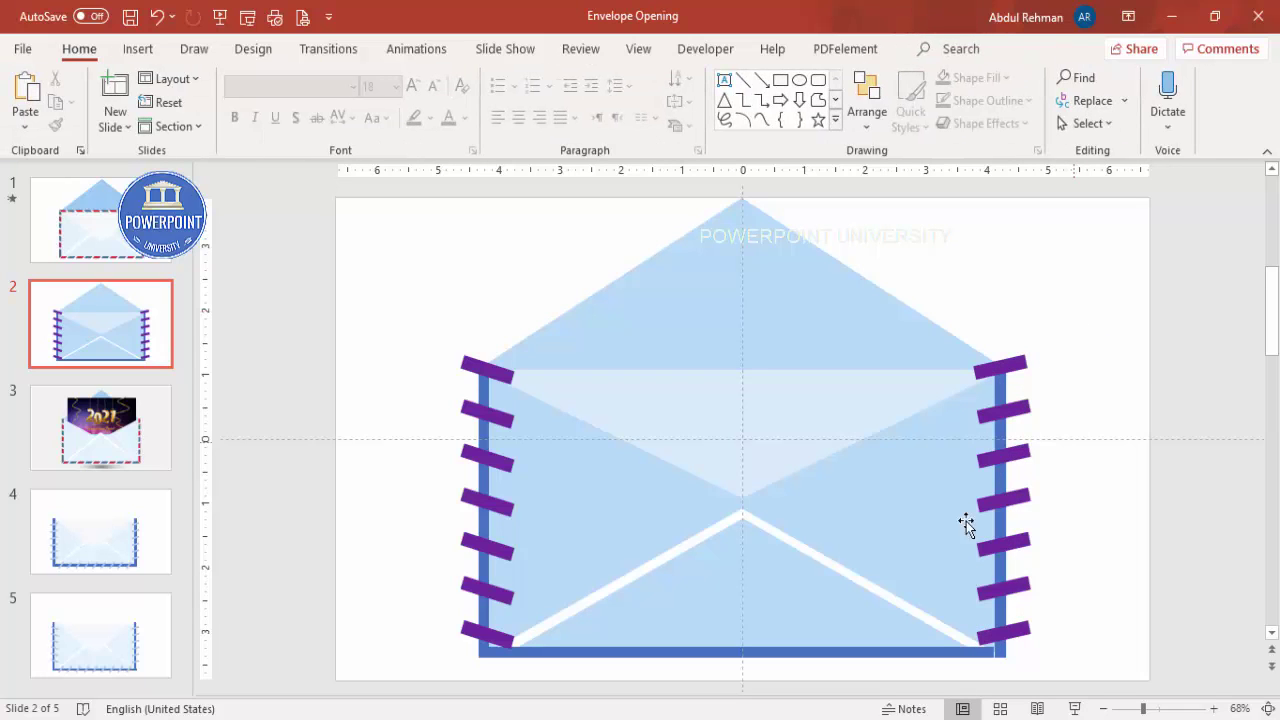
Repeat a slanted purple bar along the envelope's bottom edge.
{"action": "left_click", "coordinate": [509, 645]}
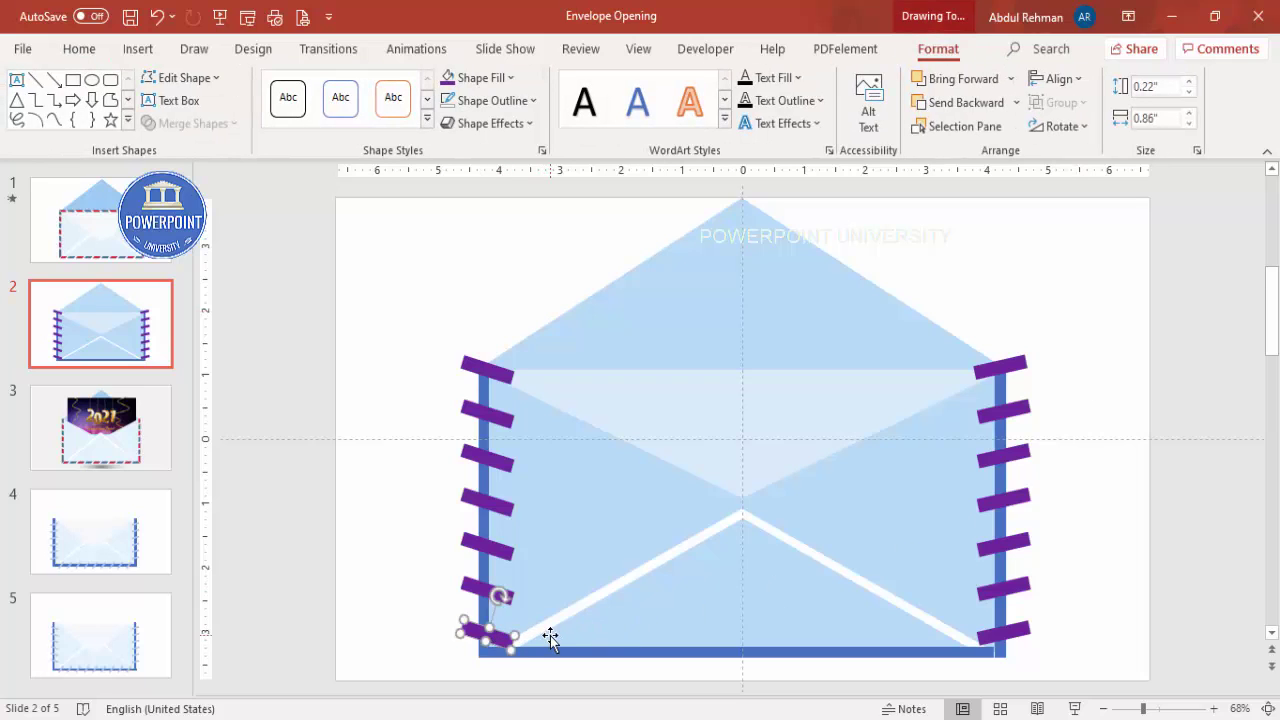
{"action": "left_click_drag", "start_coordinate": [506, 645], "coordinate": [575, 641]}
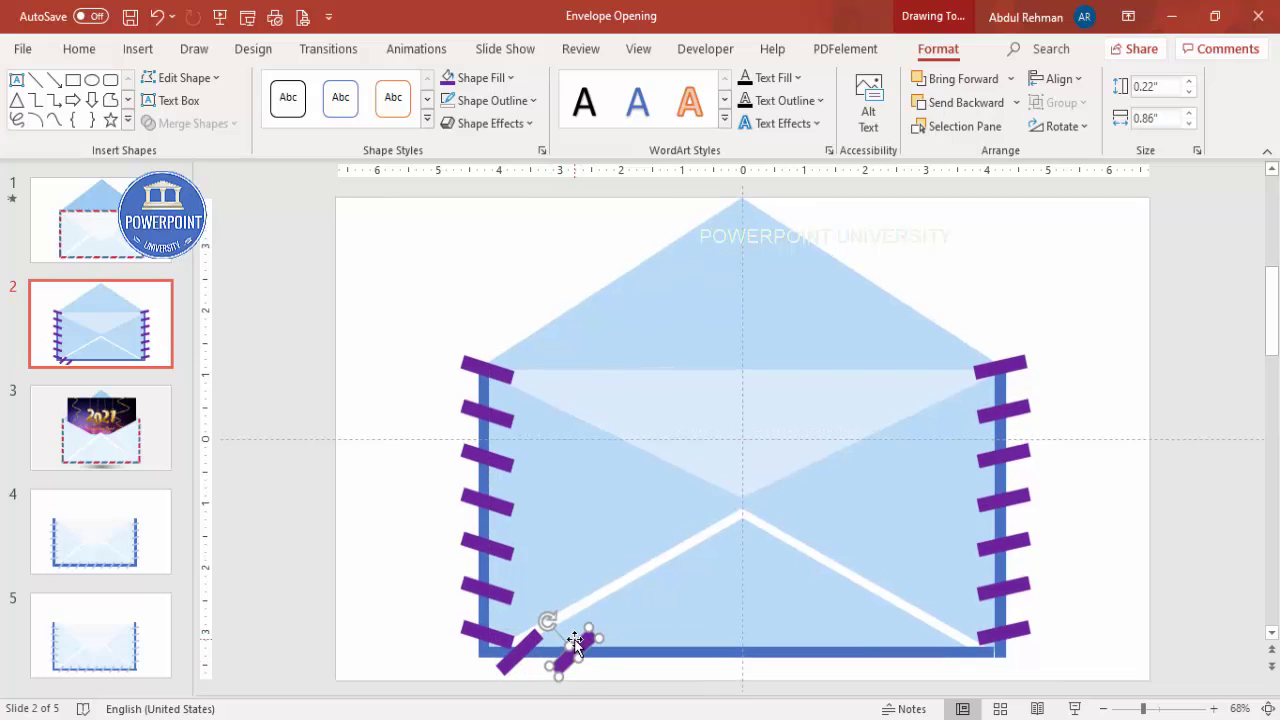
{"action": "key", "text": "ctrl+d"}
{"action": "key", "text": "ctrl+d"}
{"action": "key", "text": "ctrl+d"}
{"action": "key", "text": "ctrl+d"}
{"action": "key", "text": "ctrl+d"}
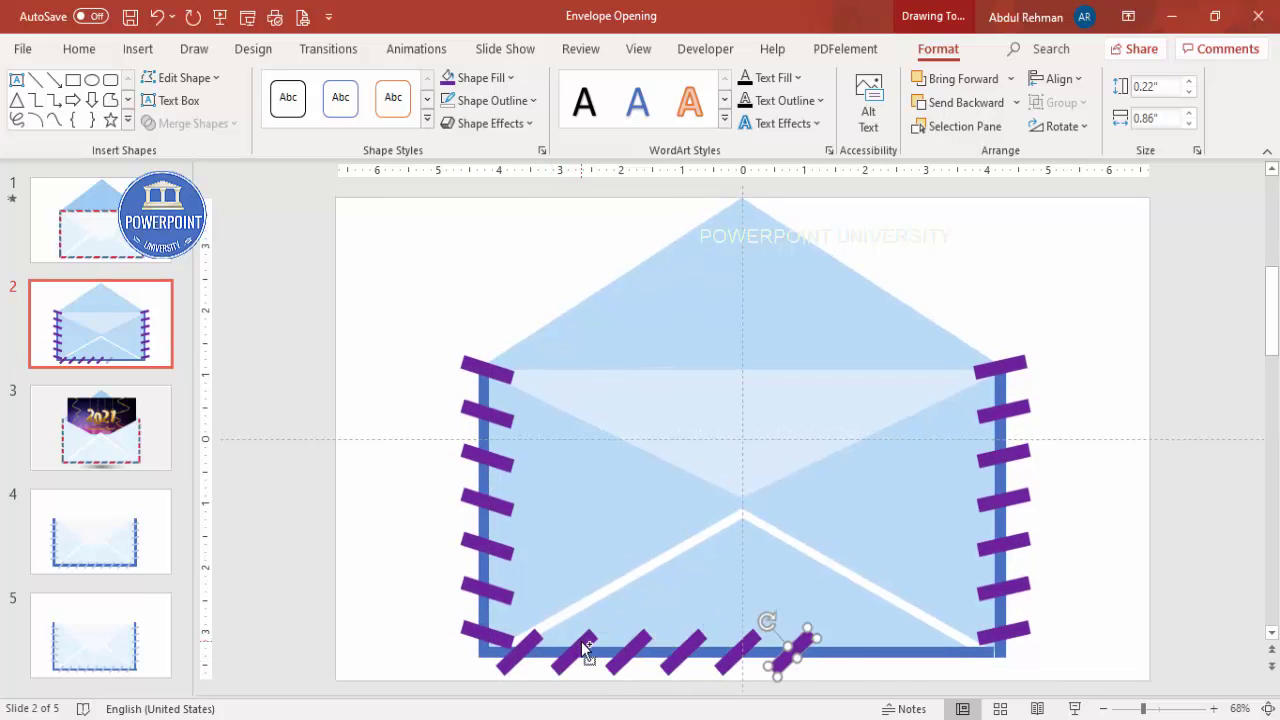
{"action": "key", "text": "ctrl+d"}
{"action": "key", "text": "ctrl+d"}
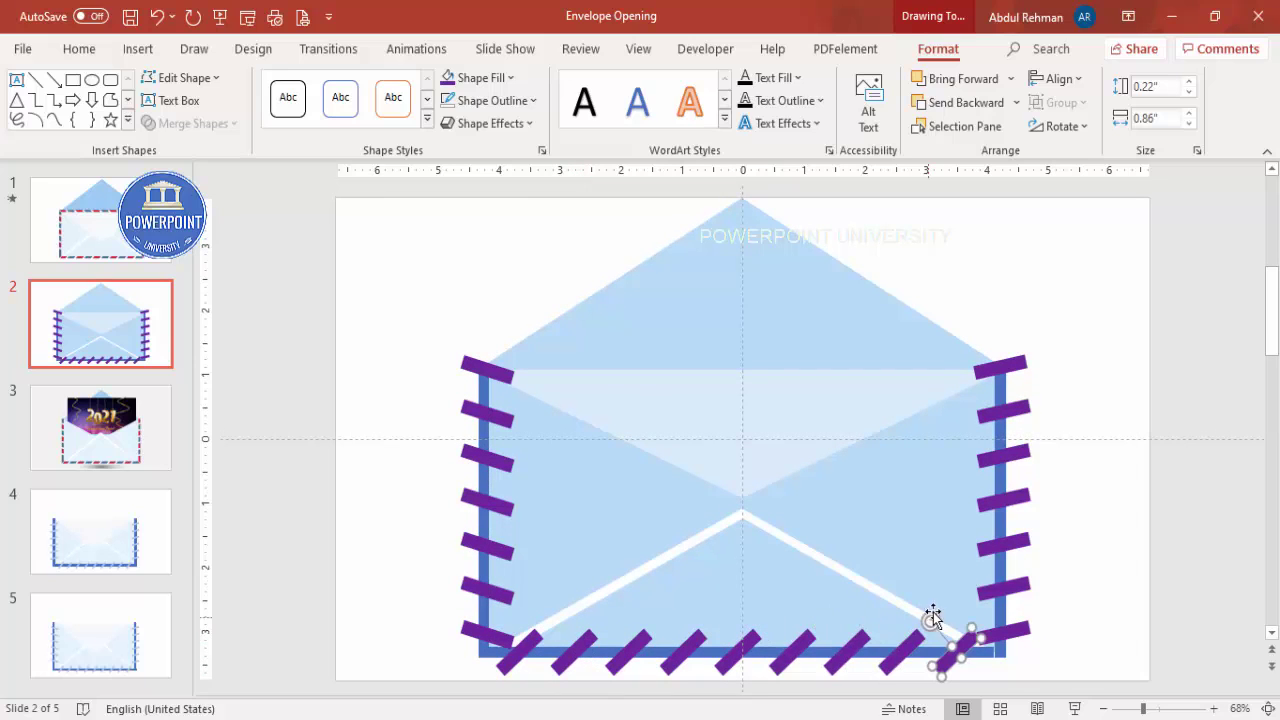
{"action": "left_click", "coordinate": [402, 336]}
{"action": "left_click_drag", "start_coordinate": [423, 325], "coordinate": [515, 692]}
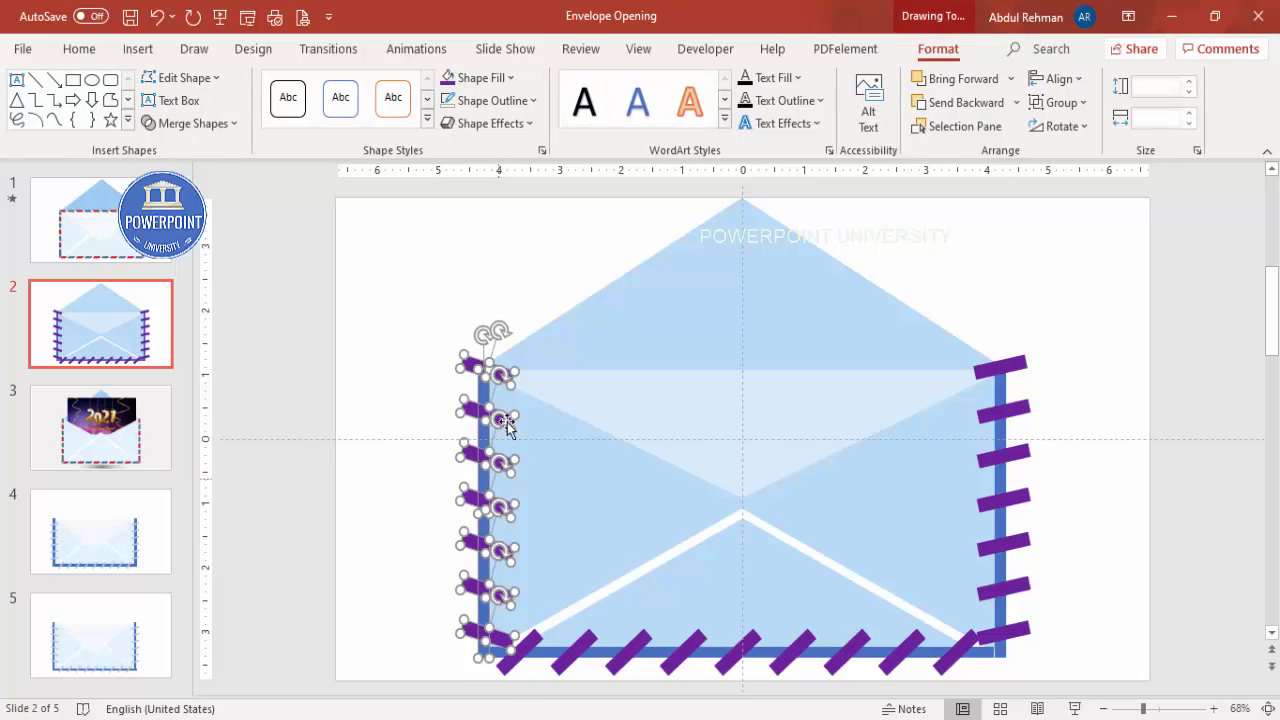
Cancel the merge preview and delete the leftover purple bars at the upper left edge.
{"action": "left_click", "coordinate": [215, 123]}
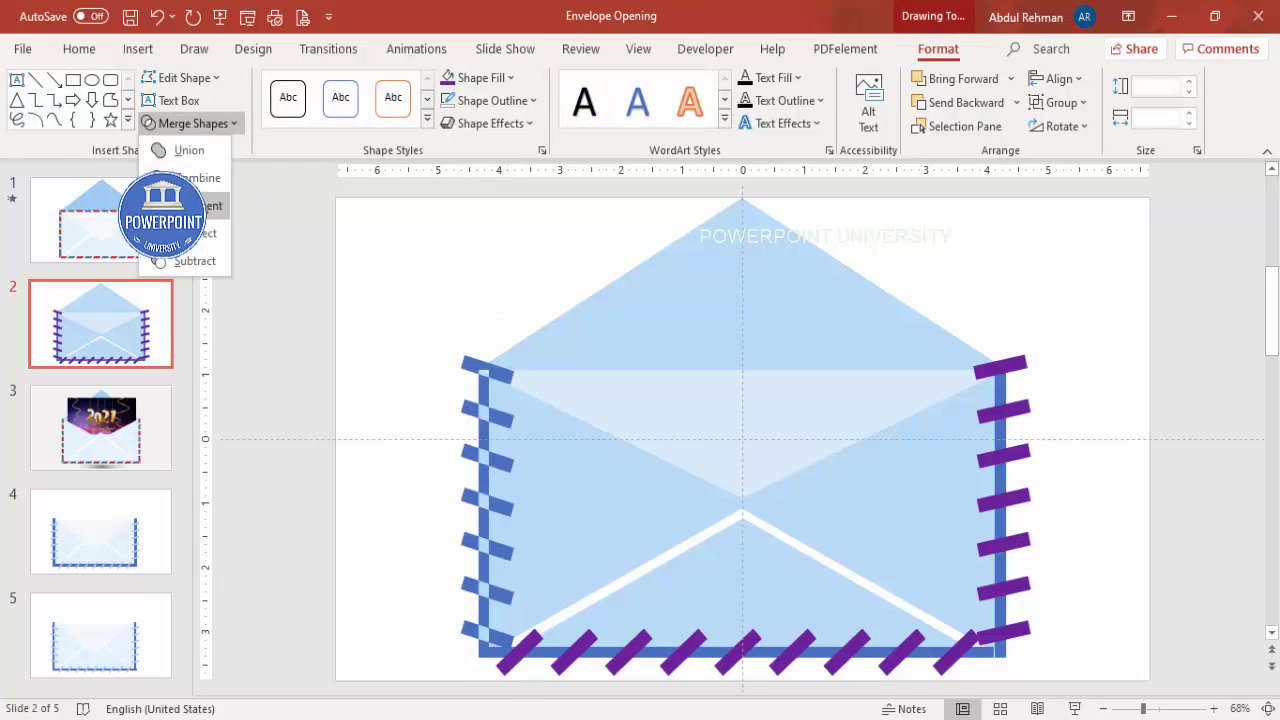
{"action": "key", "text": "Escape"}
{"action": "left_click", "coordinate": [457, 360]}
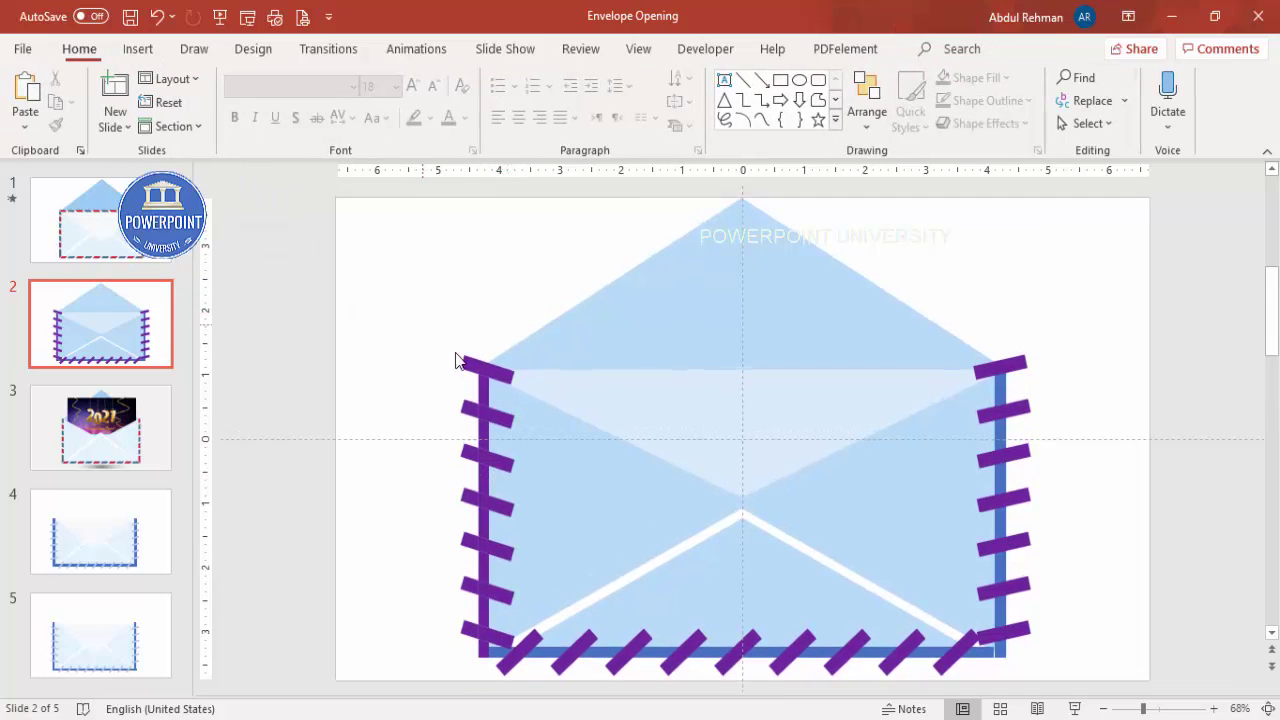
{"action": "left_click_drag", "start_coordinate": [423, 329], "coordinate": [543, 434]}
{"action": "key", "text": "Delete"}
{"action": "key", "text": "Delete"}
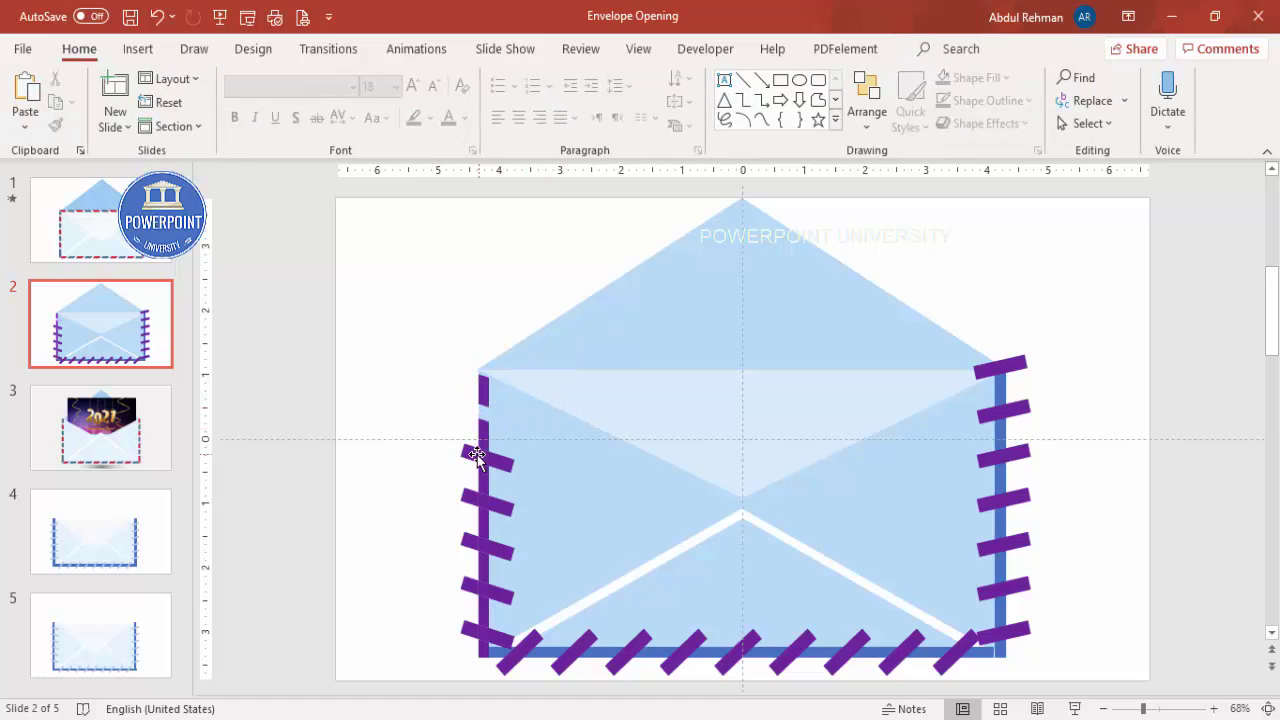
{"action": "left_click", "coordinate": [488, 458]}
{"action": "key", "text": "Delete"}
{"action": "left_click", "coordinate": [490, 458]}
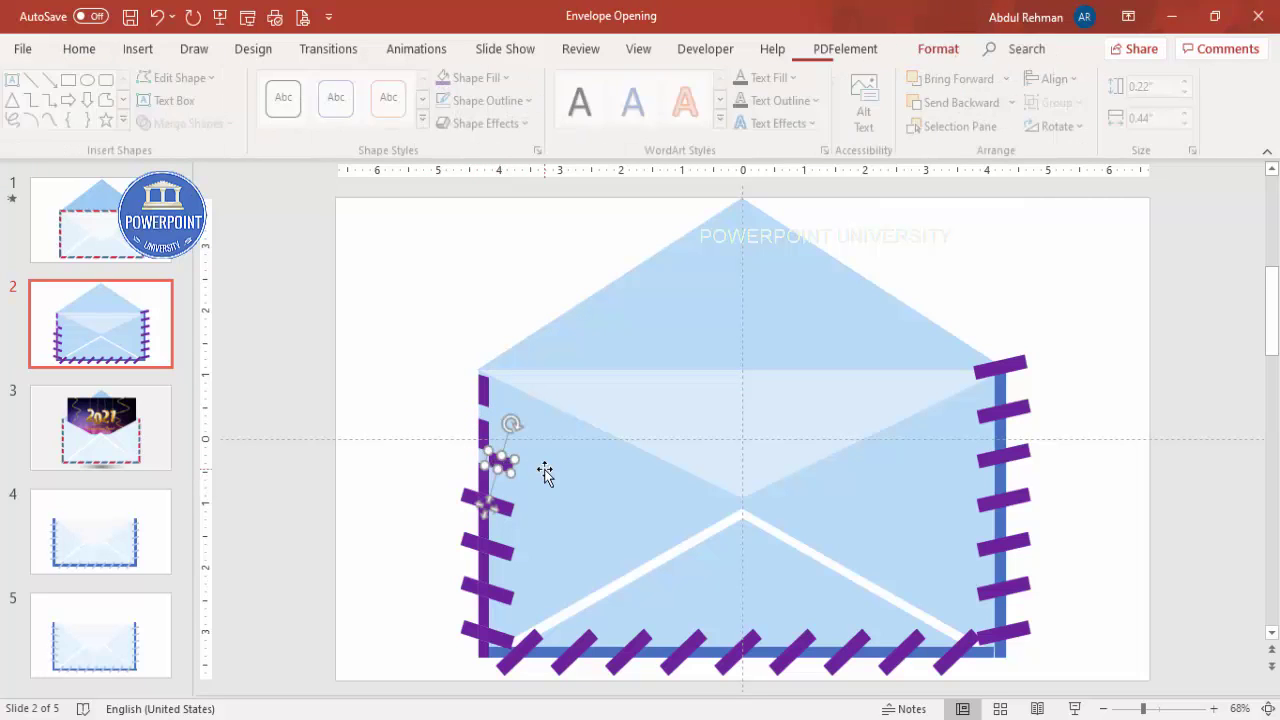
Delete the remaining purple bar pieces down the lower left edge and corner.
{"action": "key", "text": "Delete"}
{"action": "left_click_drag", "start_coordinate": [431, 474], "coordinate": [538, 520]}
{"action": "key", "text": "Delete"}
{"action": "left_click_drag", "start_coordinate": [427, 521], "coordinate": [552, 570]}
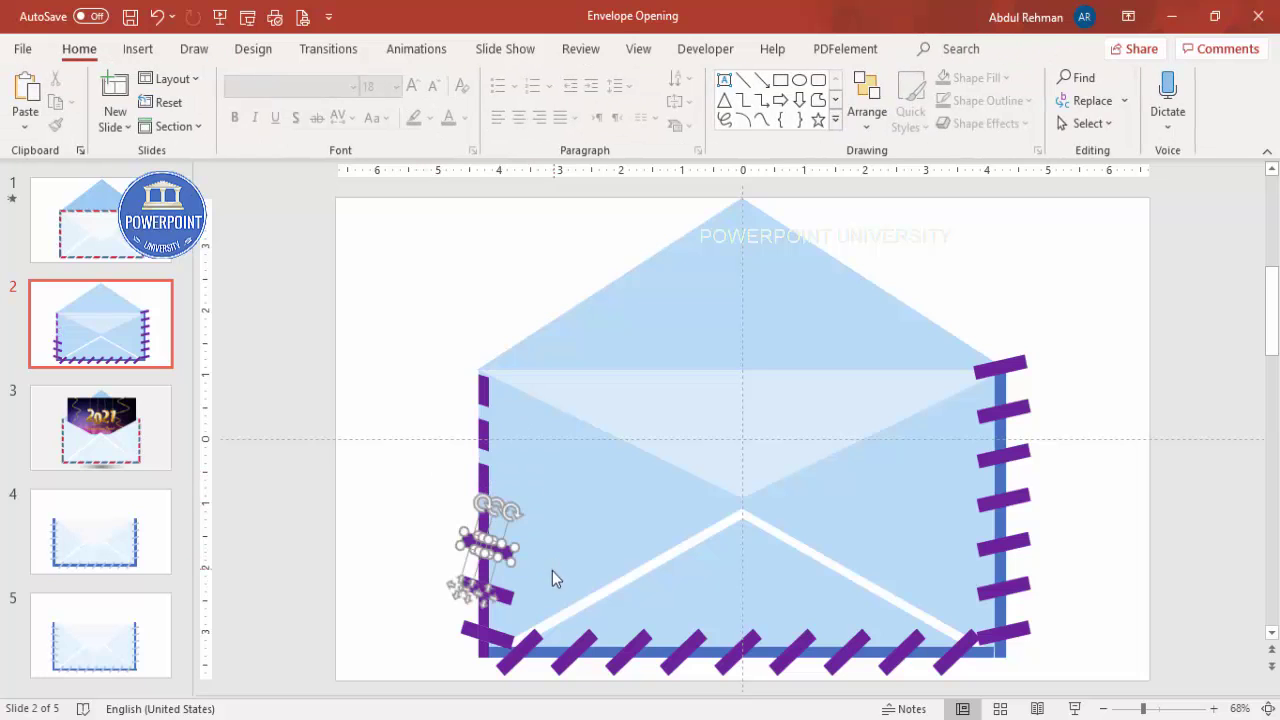
{"action": "key", "text": "Delete"}
{"action": "left_click_drag", "start_coordinate": [436, 566], "coordinate": [537, 610]}
{"action": "key", "text": "Delete"}
{"action": "left_click_drag", "start_coordinate": [443, 608], "coordinate": [510, 650]}
{"action": "key", "text": "Delete"}
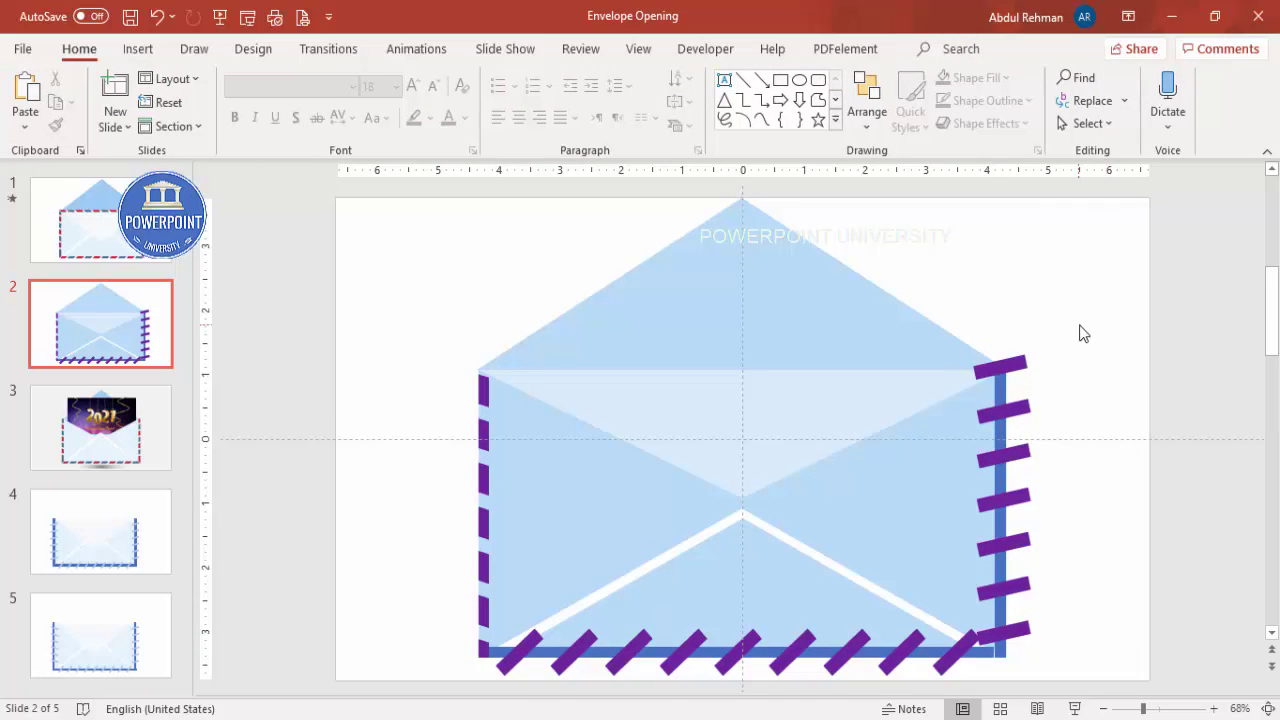
Fragment the right-edge line and its purple bars with Merge Shapes > Fragment.
{"action": "left_click_drag", "start_coordinate": [1077, 323], "coordinate": [976, 686]}
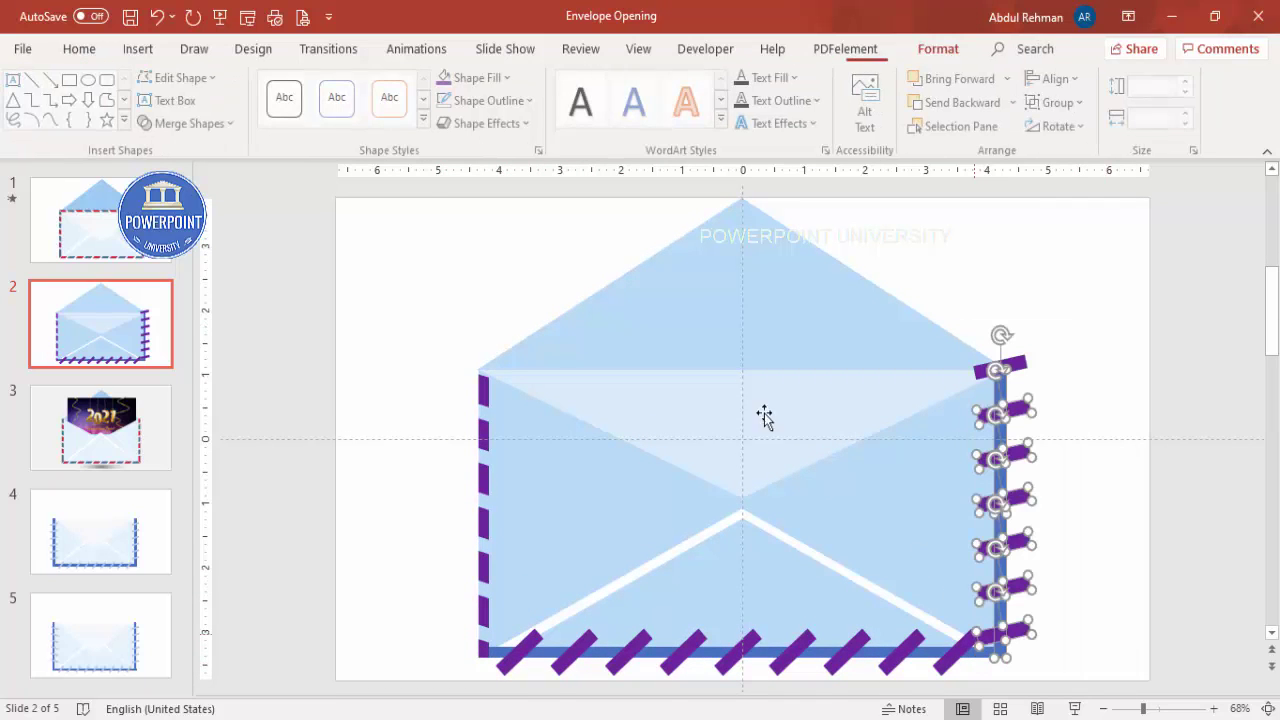
{"action": "left_click", "coordinate": [190, 123]}
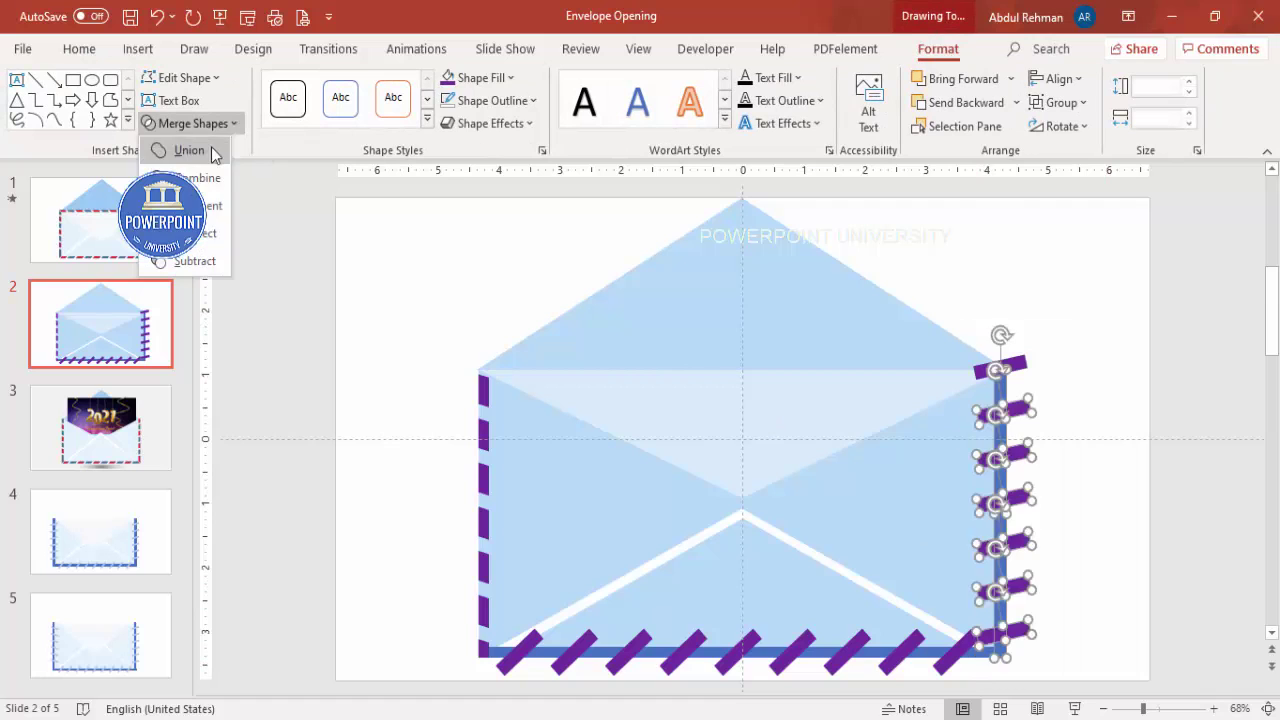
{"action": "left_click", "coordinate": [209, 206]}
{"action": "left_click", "coordinate": [960, 302]}
{"action": "left_click", "coordinate": [1012, 364]}
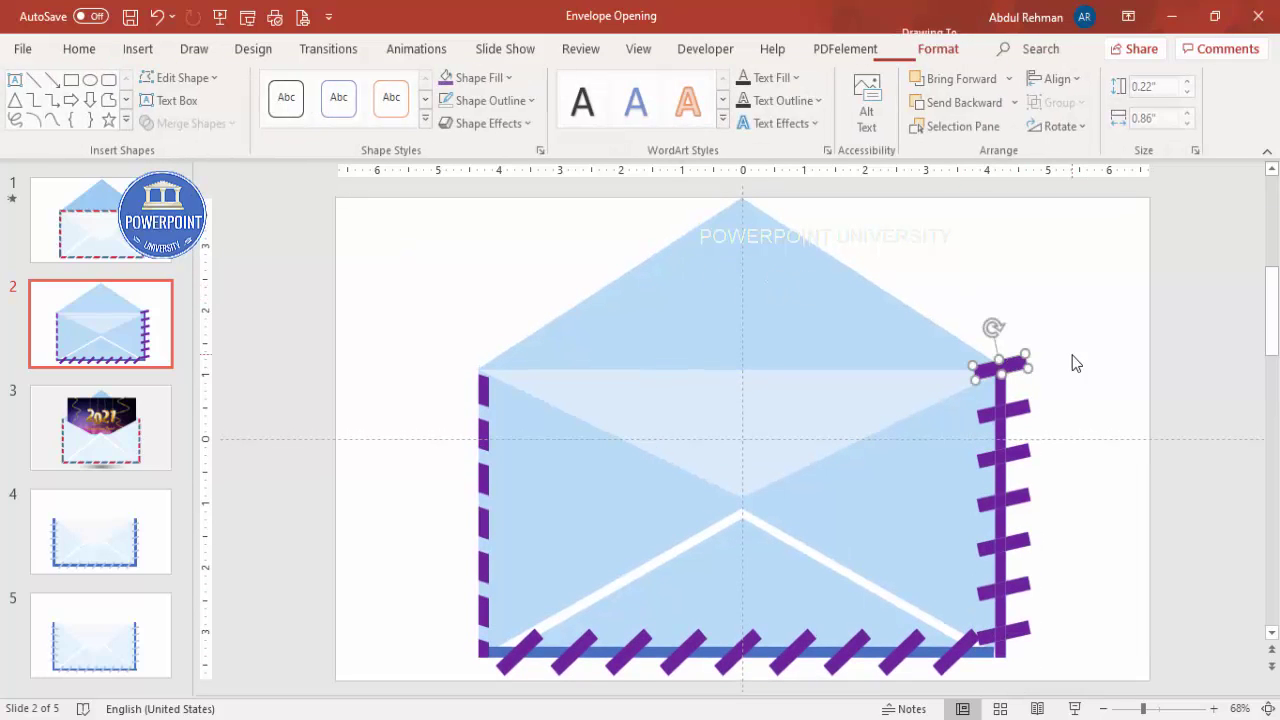
{"action": "left_click", "coordinate": [1077, 340]}
{"action": "key", "text": "ctrl+z"}
{"action": "left_click_drag", "start_coordinate": [1072, 317], "coordinate": [966, 702]}
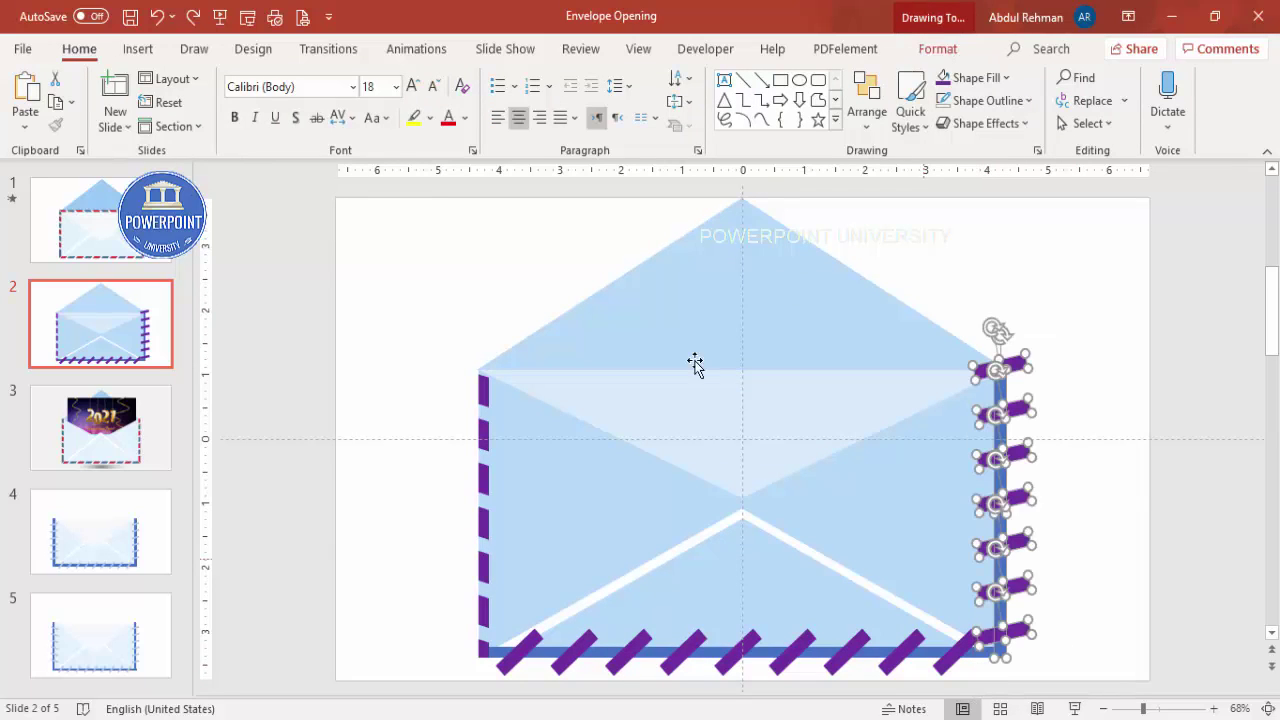
{"action": "left_click", "coordinate": [932, 50]}
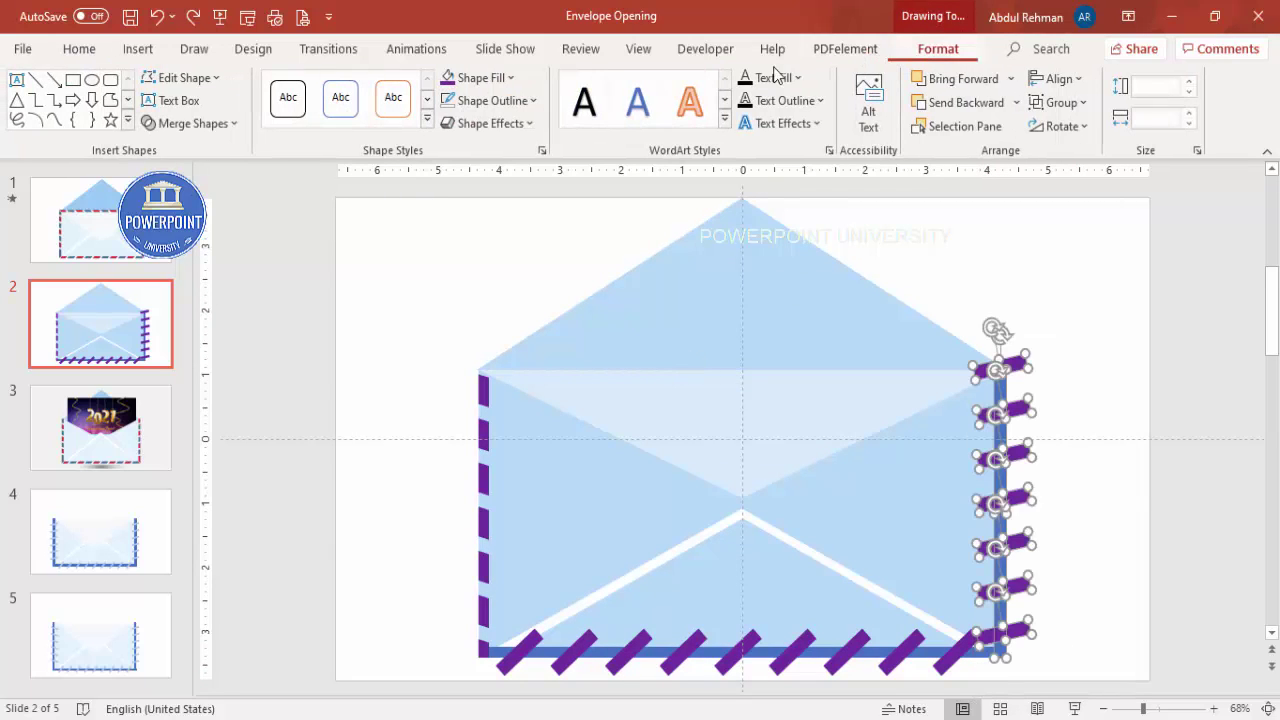
{"action": "left_click", "coordinate": [223, 128]}
{"action": "left_click", "coordinate": [200, 195]}
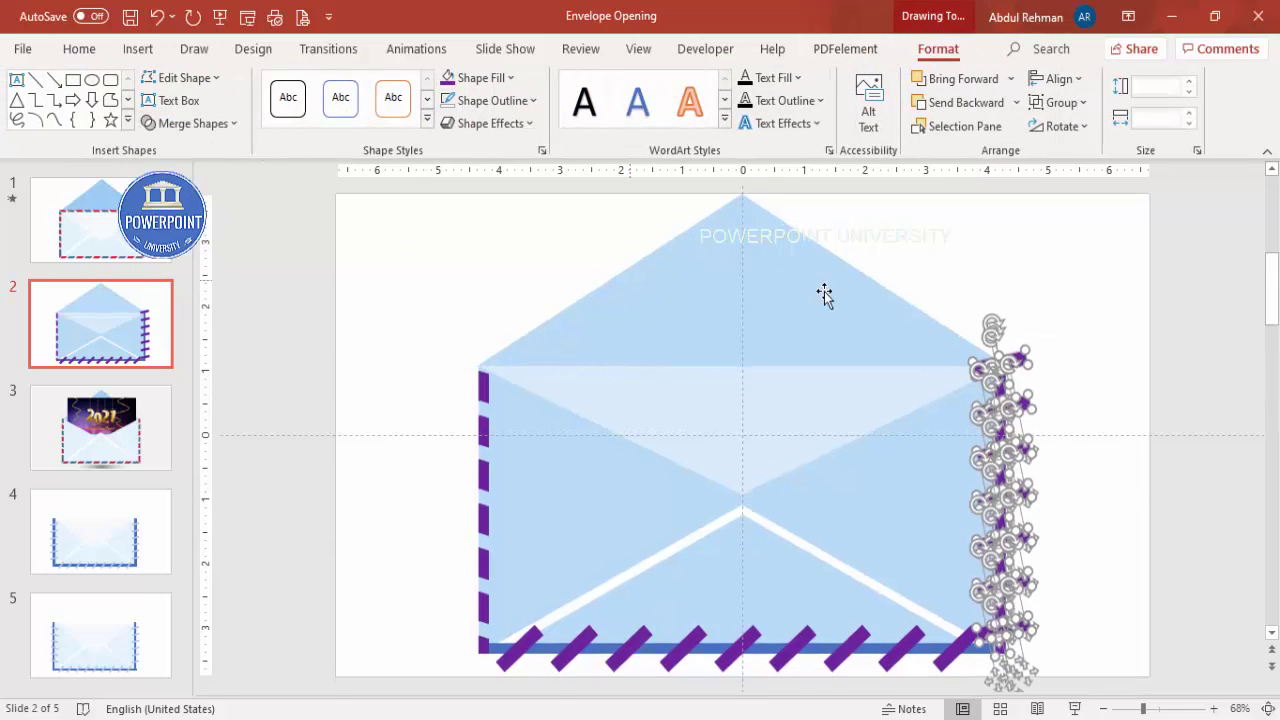
Delete the leftover fragment ticks near the top-right corner.
{"action": "left_click_drag", "start_coordinate": [1046, 320], "coordinate": [955, 400]}
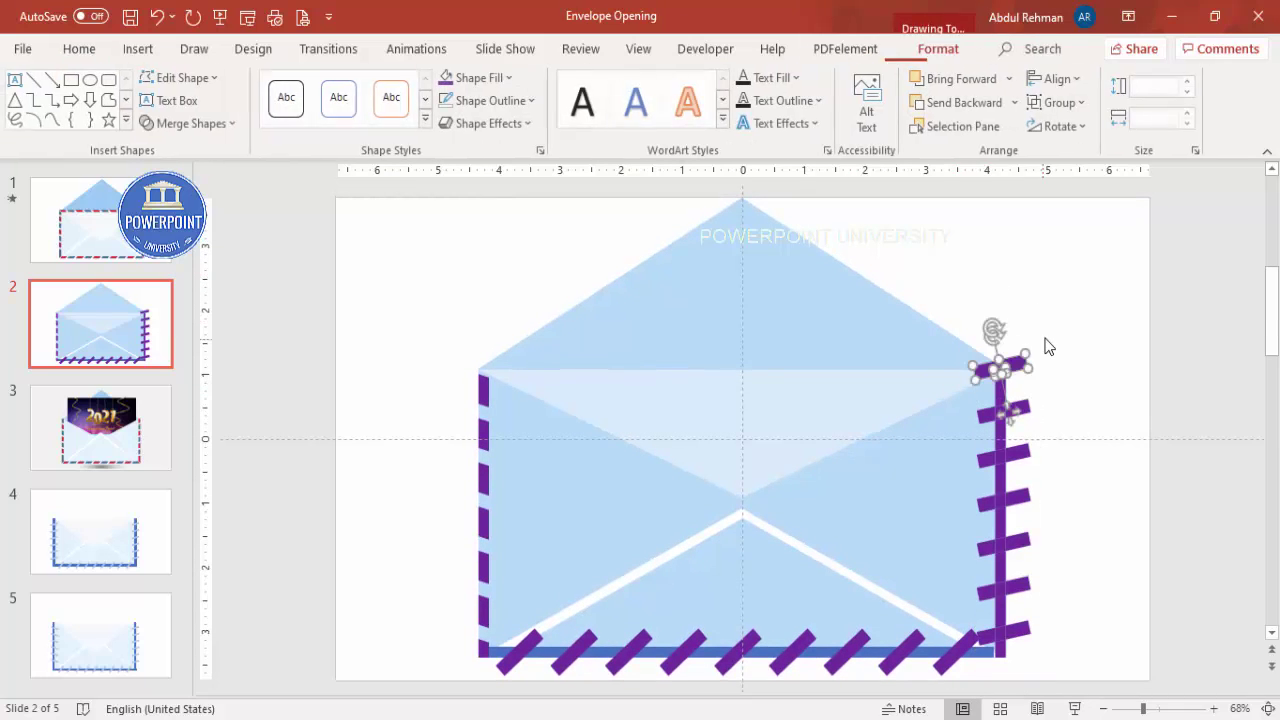
{"action": "key", "text": "Delete"}
{"action": "left_click_drag", "start_coordinate": [1047, 323], "coordinate": [959, 381]}
{"action": "key", "text": "Delete"}
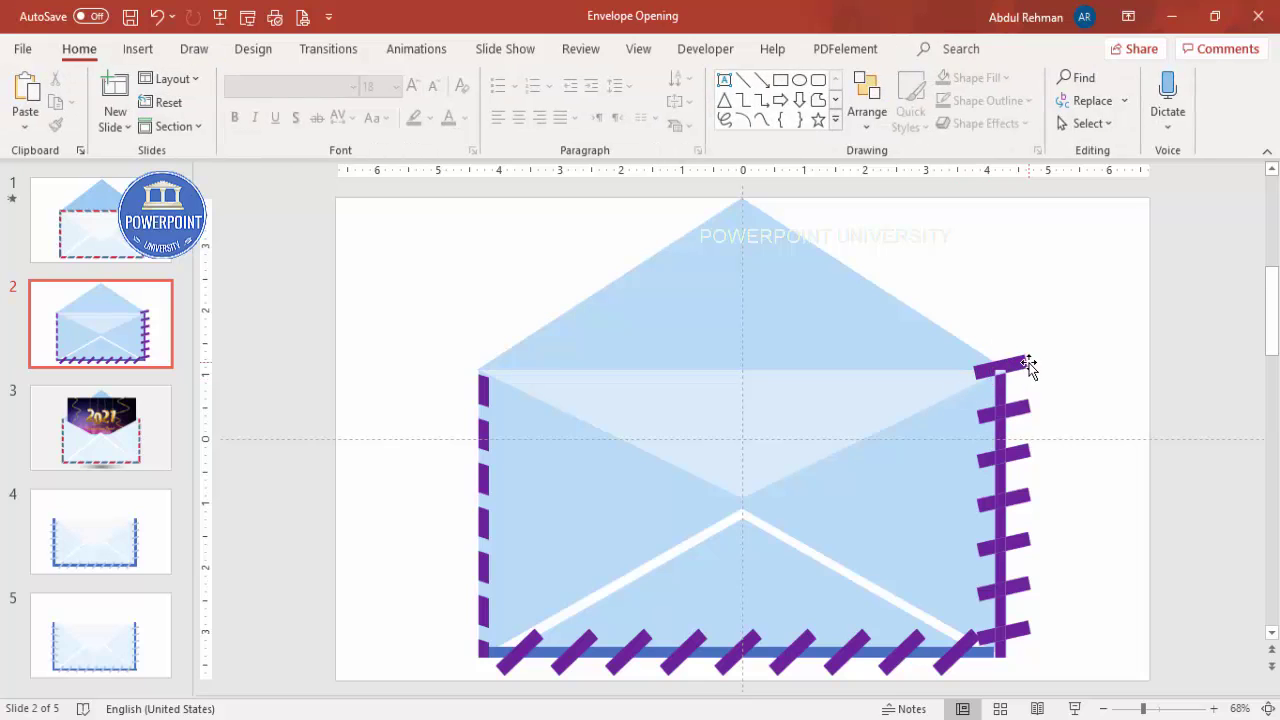
{"action": "key", "text": "ctrl+z"}
{"action": "key", "text": "Delete"}
Delete the remaining ticks sticking out beyond the right edge, top to bottom.
{"action": "left_click_drag", "start_coordinate": [1042, 386], "coordinate": [955, 432]}
{"action": "left_click_drag", "start_coordinate": [1060, 436], "coordinate": [939, 480]}
{"action": "key", "text": "Delete"}
{"action": "left_click_drag", "start_coordinate": [1046, 471], "coordinate": [946, 570]}
{"action": "key", "text": "Delete"}
{"action": "key", "text": "Delete"}
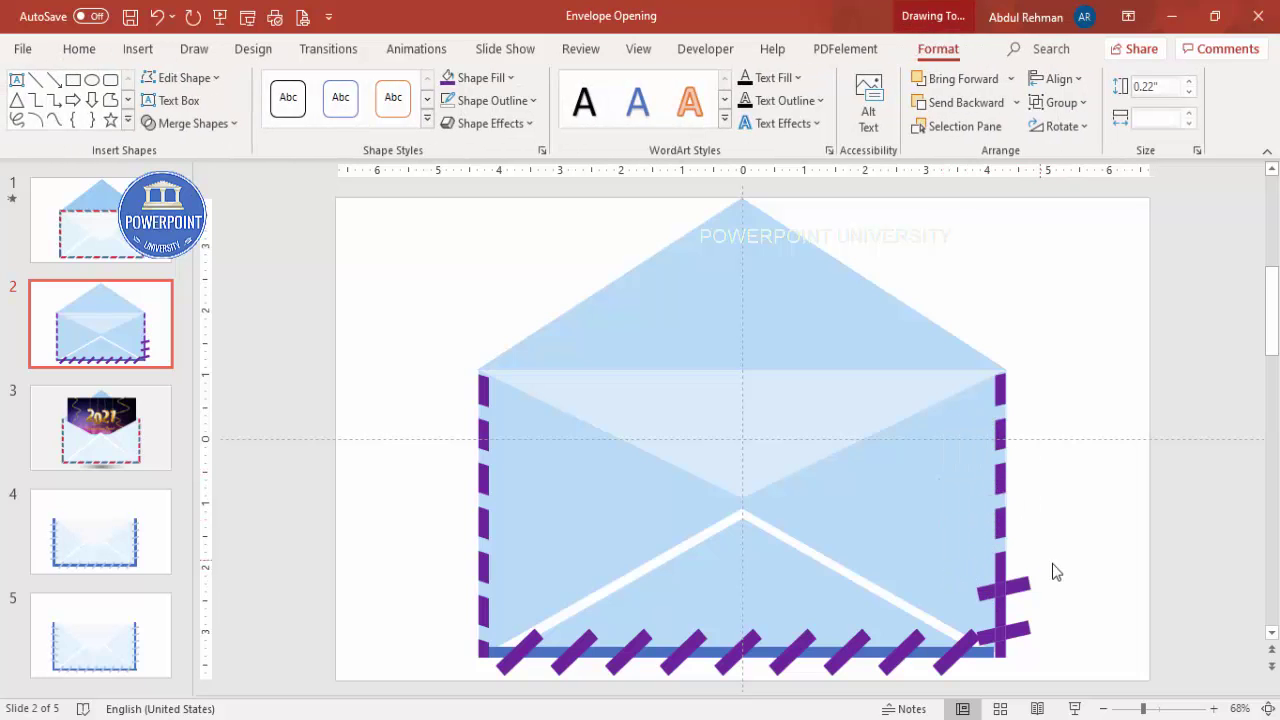
{"action": "left_click_drag", "start_coordinate": [1052, 564], "coordinate": [948, 620]}
{"action": "key", "text": "Delete"}
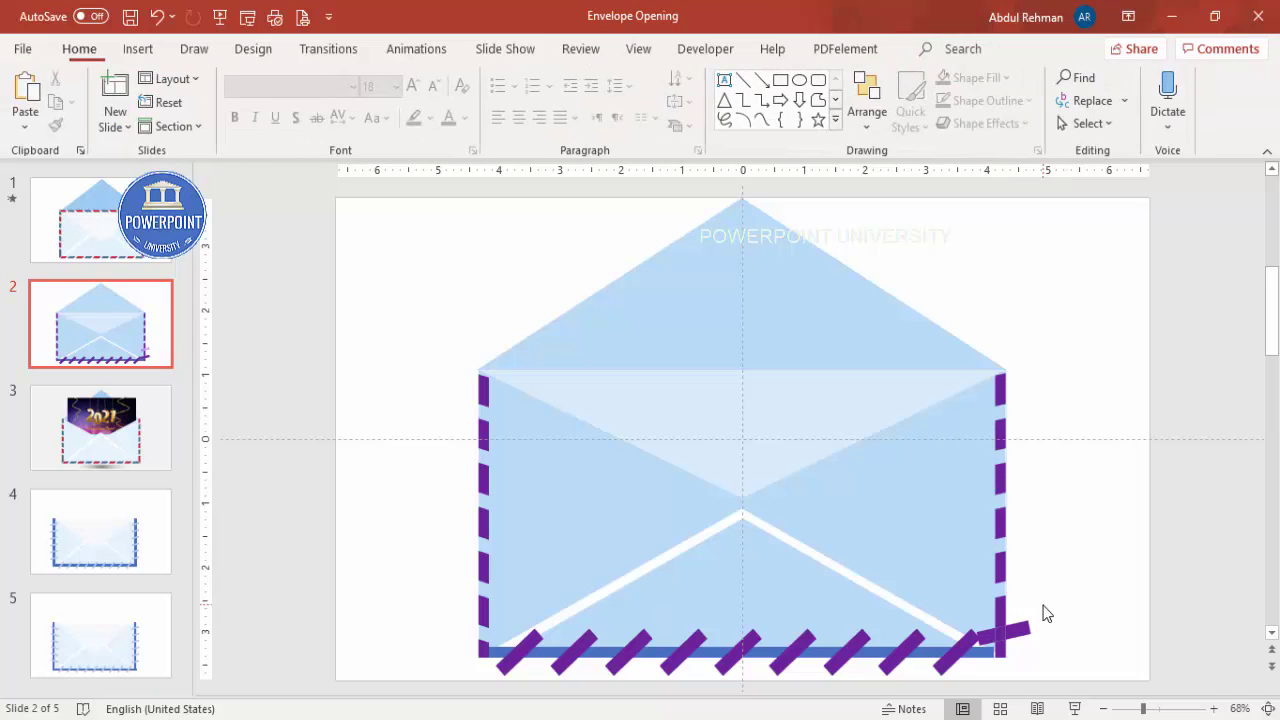
{"action": "left_click_drag", "start_coordinate": [1044, 603], "coordinate": [975, 655]}
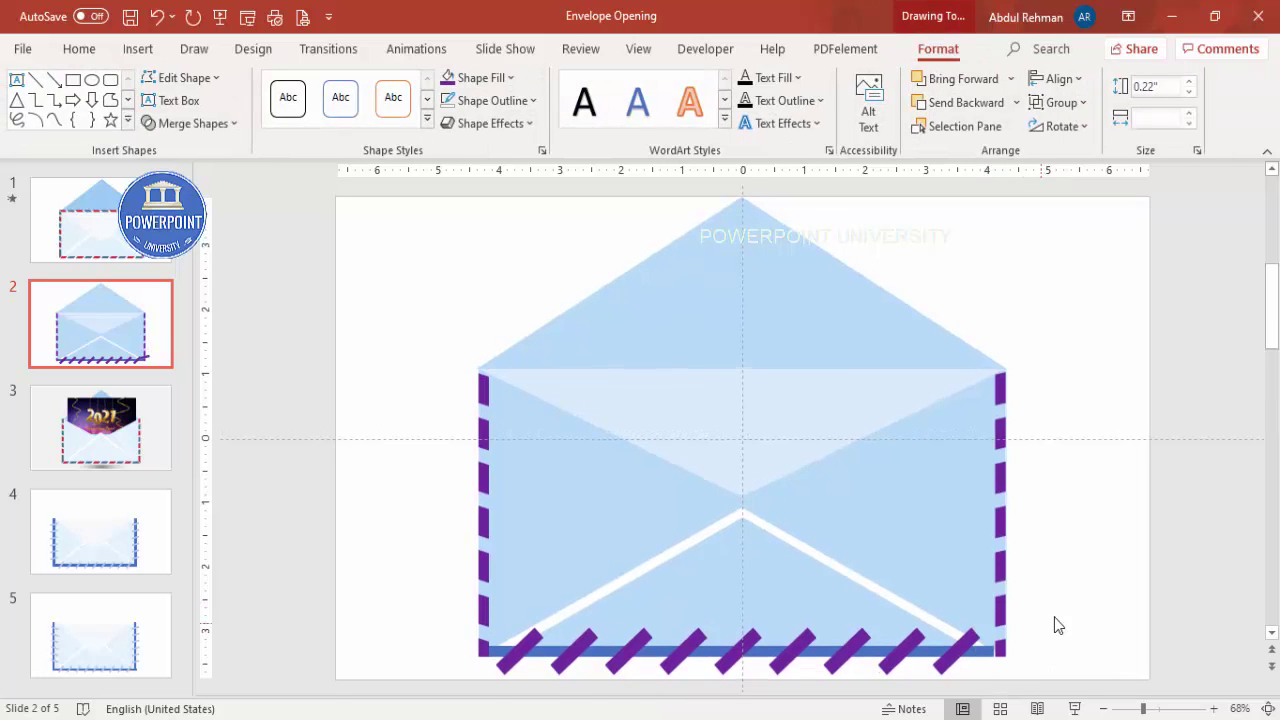
{"action": "key", "text": "Delete"}
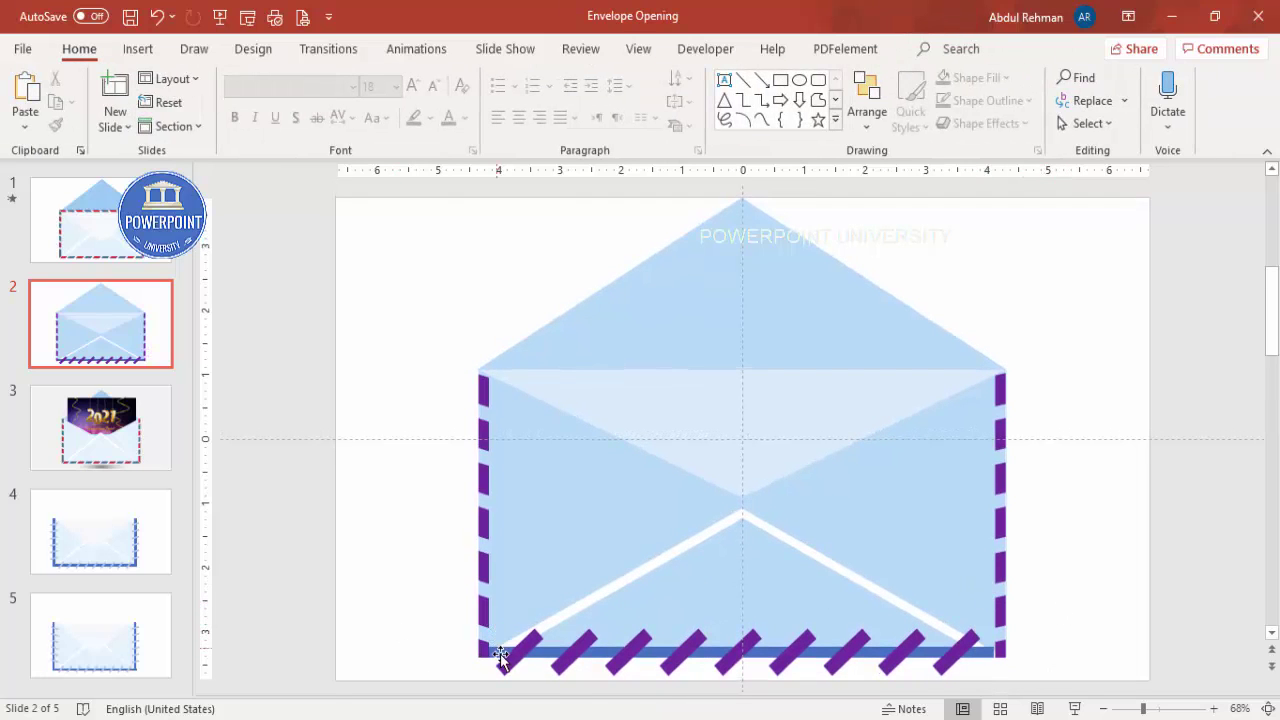
Select the blue bottom line together with all its diagonal purple stripes.
{"action": "left_click", "coordinate": [541, 654]}
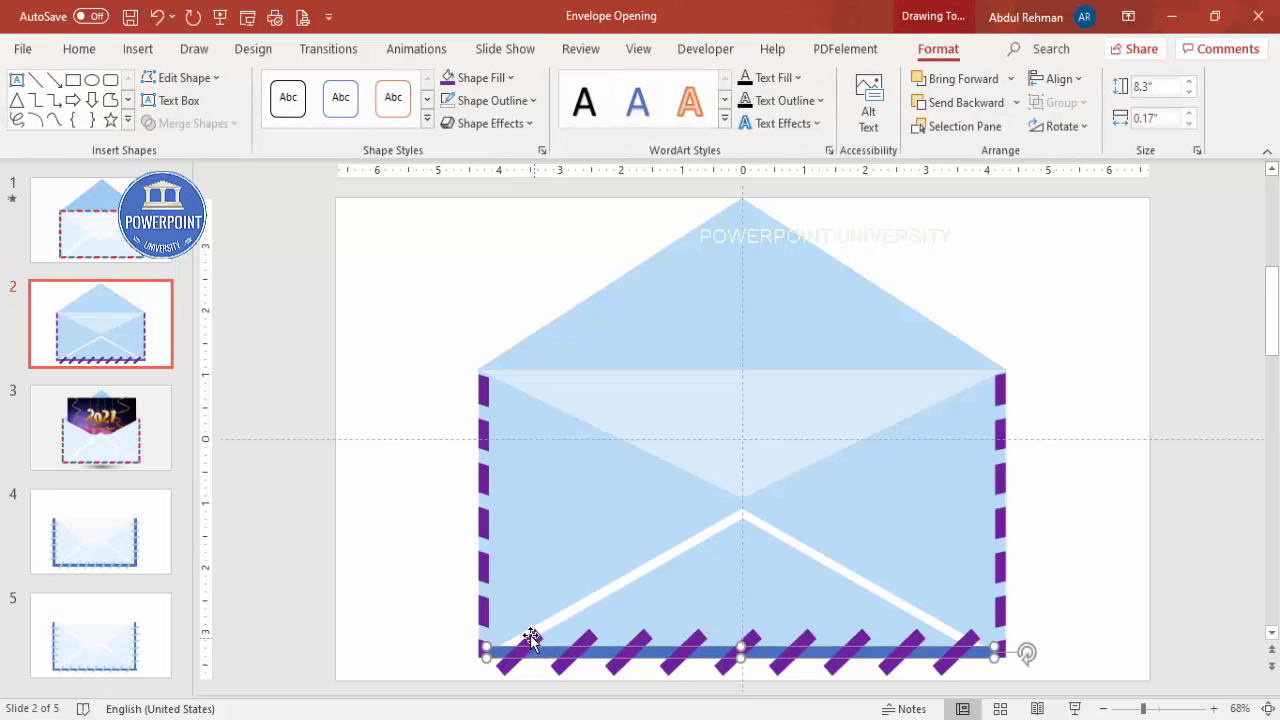
{"action": "left_click", "coordinate": [527, 639], "text": "shift"}
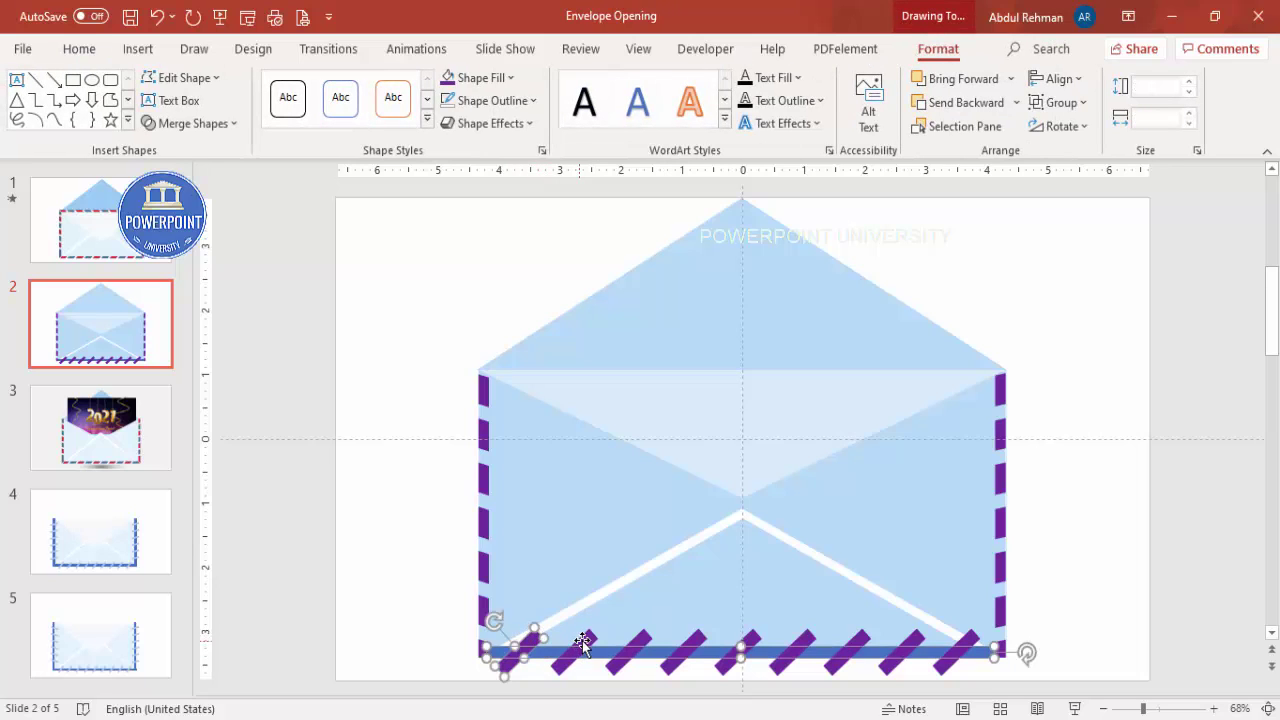
{"action": "left_click", "coordinate": [582, 640], "text": "shift"}
{"action": "left_click", "coordinate": [636, 637], "text": "shift"}
{"action": "left_click", "coordinate": [697, 640], "text": "shift"}
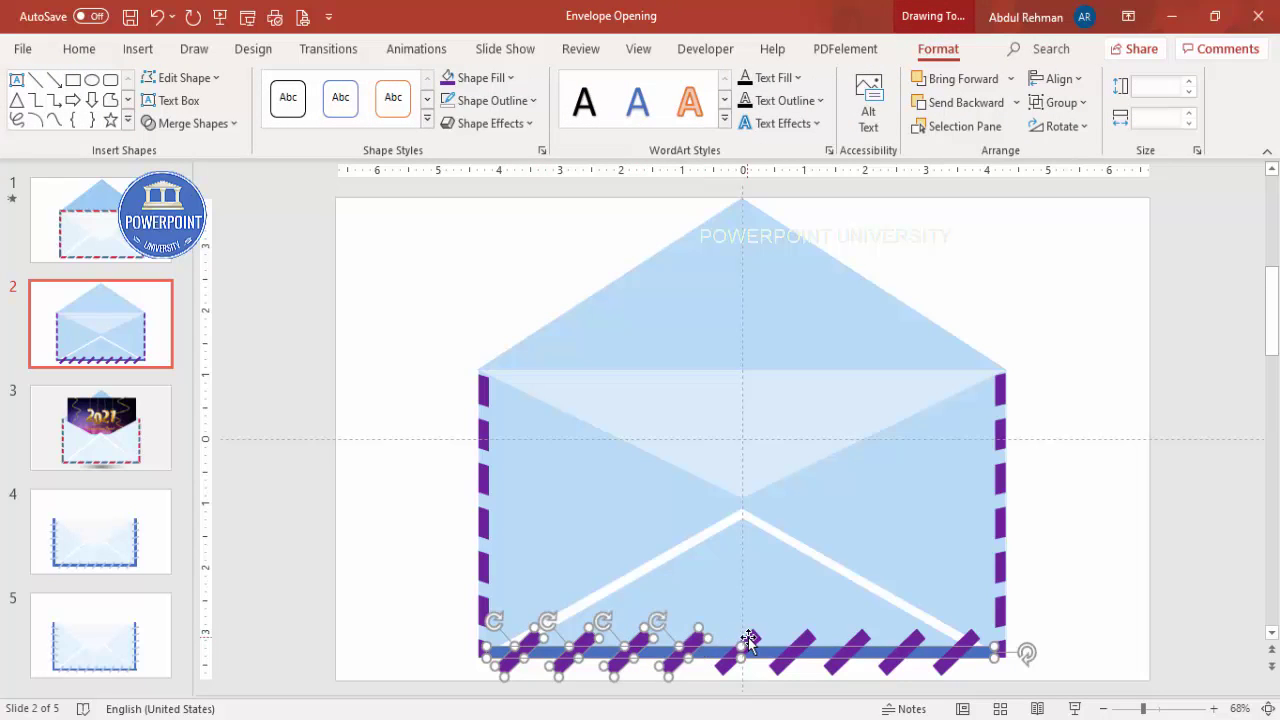
{"action": "left_click", "coordinate": [753, 640], "text": "shift"}
{"action": "left_click", "coordinate": [805, 641], "text": "shift"}
{"action": "left_click", "coordinate": [862, 641], "text": "shift"}
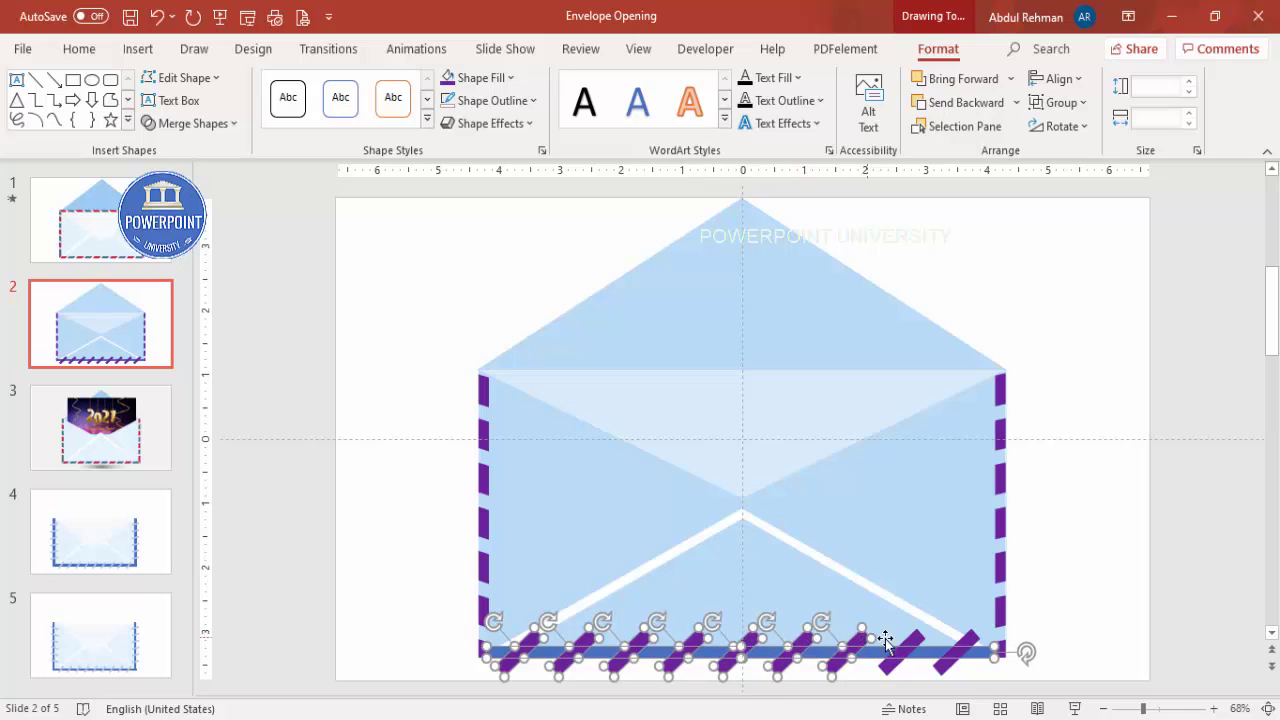
{"action": "left_click", "coordinate": [913, 643], "text": "shift"}
{"action": "left_click", "coordinate": [996, 652], "text": "shift"}
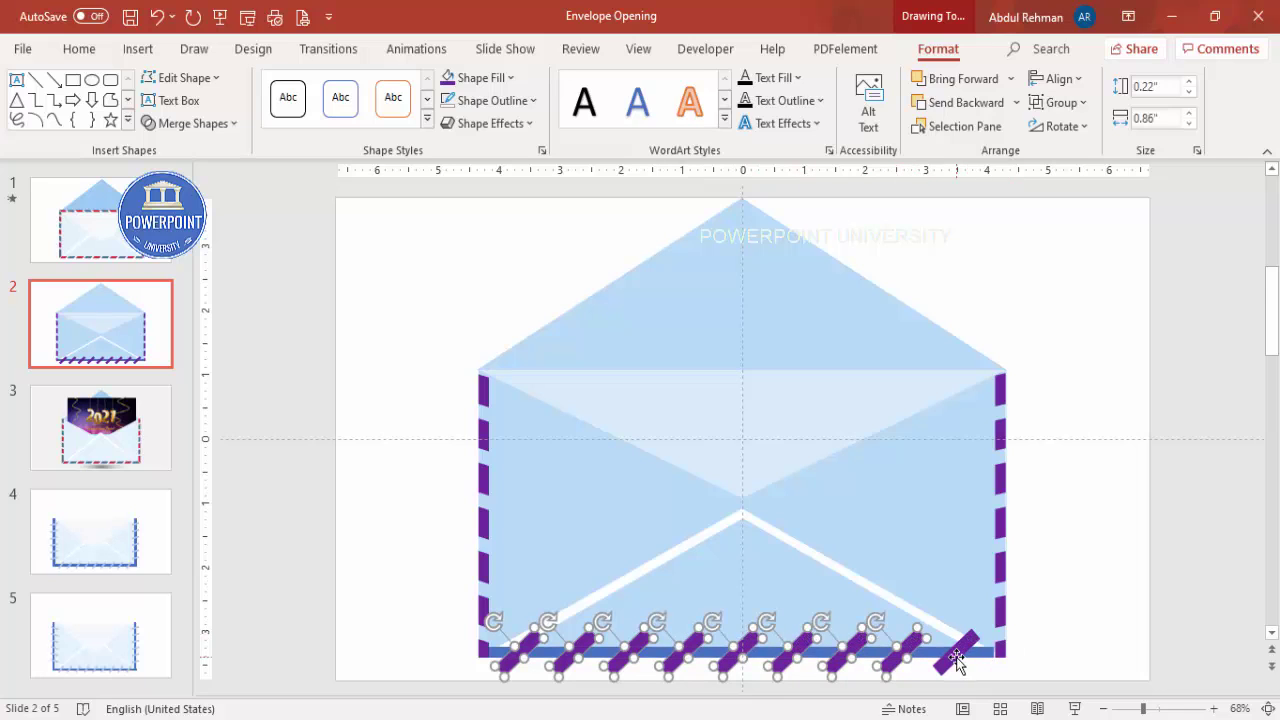
{"action": "left_click", "coordinate": [957, 658], "text": "shift"}
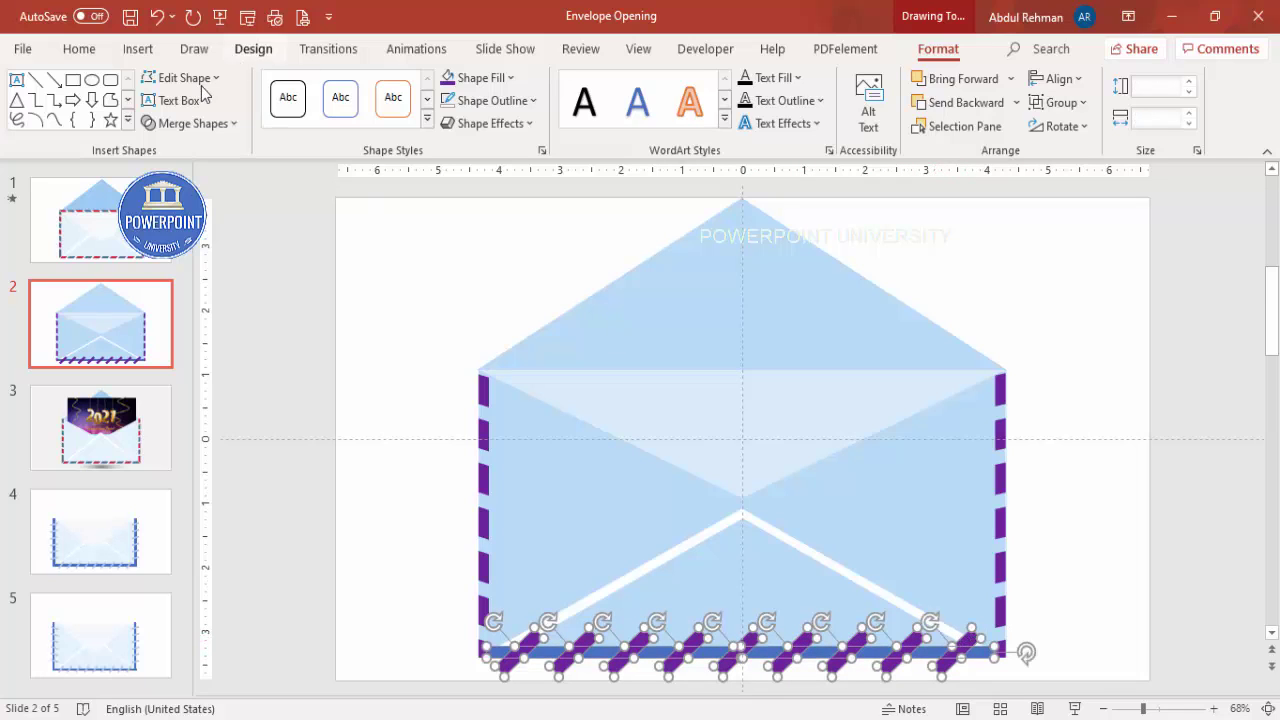
Fragment the bottom line and stripes, then select the small bottom-left pieces.
{"action": "left_click", "coordinate": [199, 131]}
{"action": "left_click", "coordinate": [205, 222]}
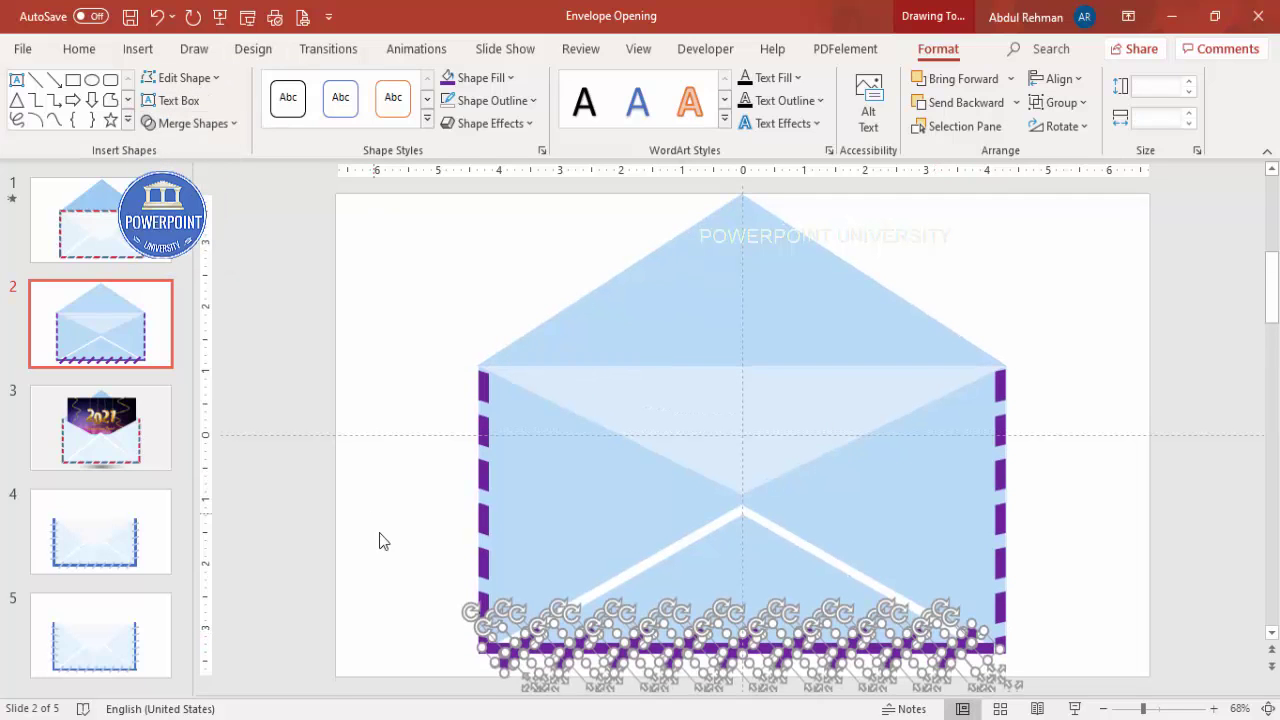
{"action": "left_click", "coordinate": [379, 541]}
{"action": "left_click_drag", "start_coordinate": [539, 686], "coordinate": [494, 604]}
Delete the small stripe fragments at the envelope's bottom-left corner.
{"action": "key", "text": "Delete"}
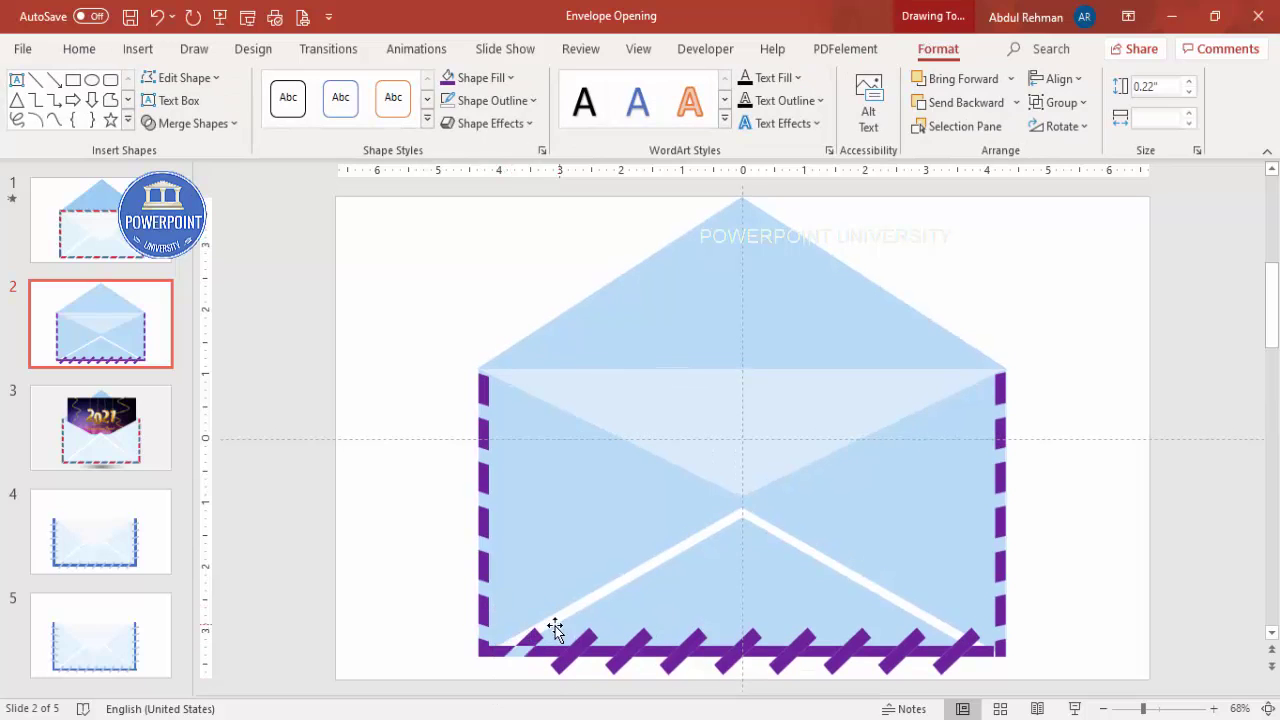
{"action": "left_click", "coordinate": [574, 651]}
{"action": "key", "text": "Delete"}
{"action": "left_click", "coordinate": [588, 648]}
{"action": "key", "text": "Delete"}
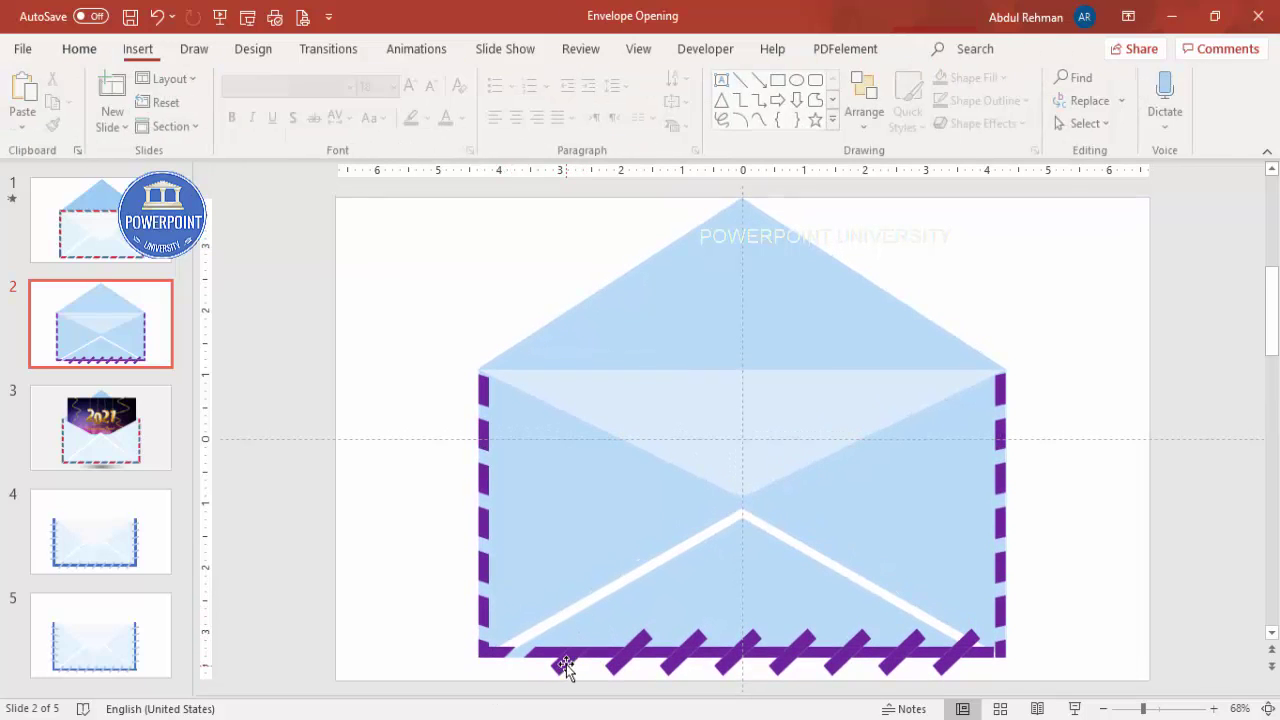
{"action": "left_click", "coordinate": [563, 672]}
{"action": "key", "text": "Delete"}
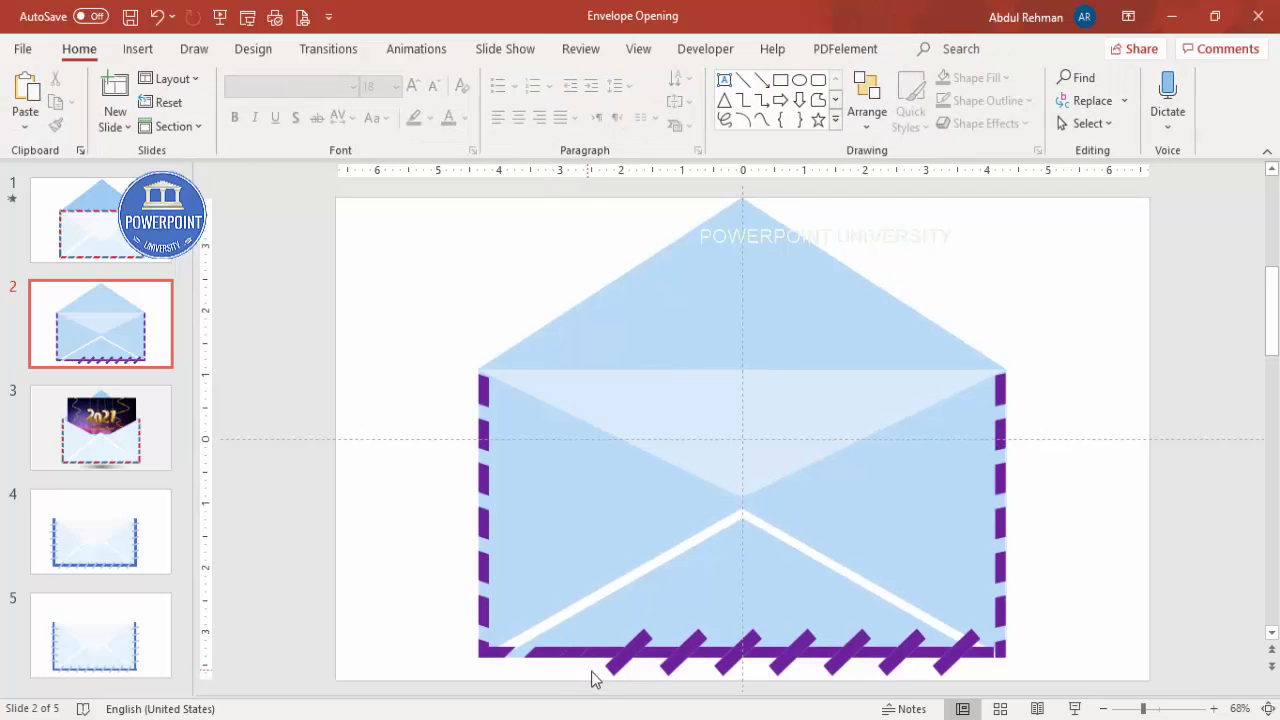
{"action": "left_click", "coordinate": [542, 645]}
{"action": "key", "text": "Delete"}
{"action": "left_click", "coordinate": [605, 650]}
{"action": "key", "text": "Delete"}
{"action": "left_click", "coordinate": [636, 650]}
{"action": "key", "text": "Delete"}
{"action": "left_click", "coordinate": [641, 656]}
{"action": "key", "text": "Delete"}
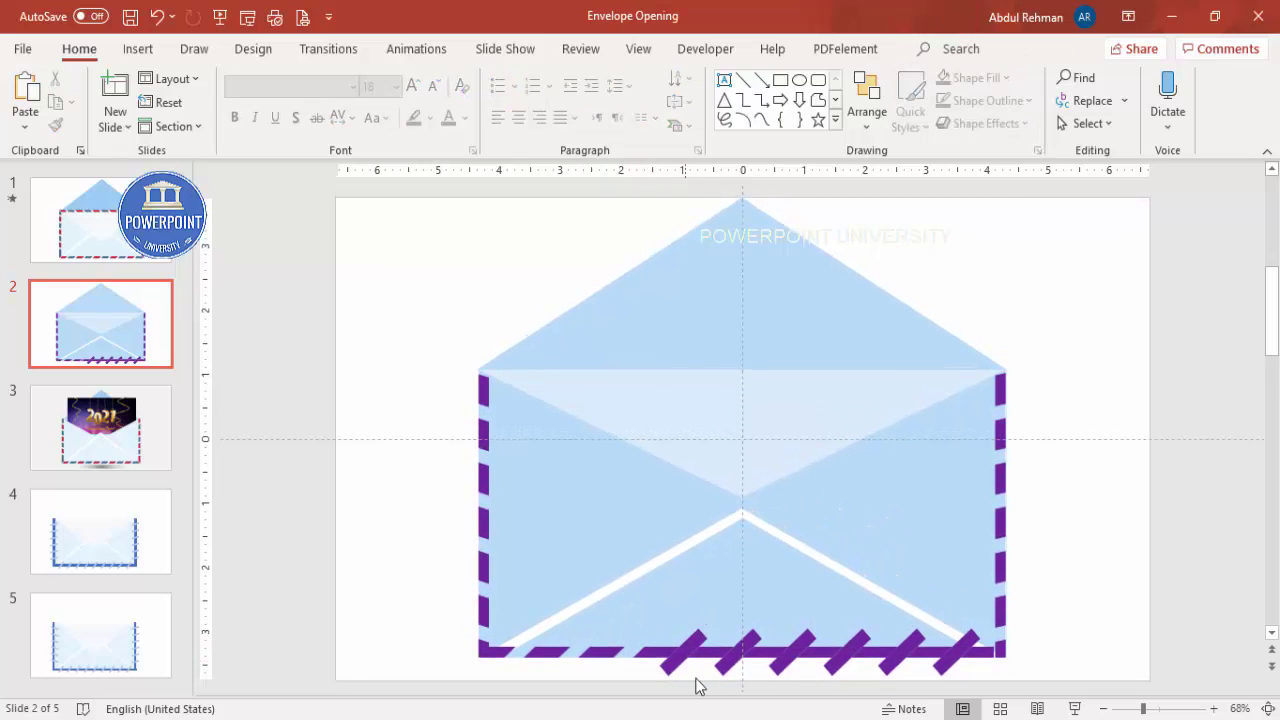
Delete the diagonal stripe pieces and their leftovers along the middle of the bottom edge.
{"action": "left_click_drag", "start_coordinate": [700, 688], "coordinate": [640, 597]}
{"action": "key", "text": "Delete"}
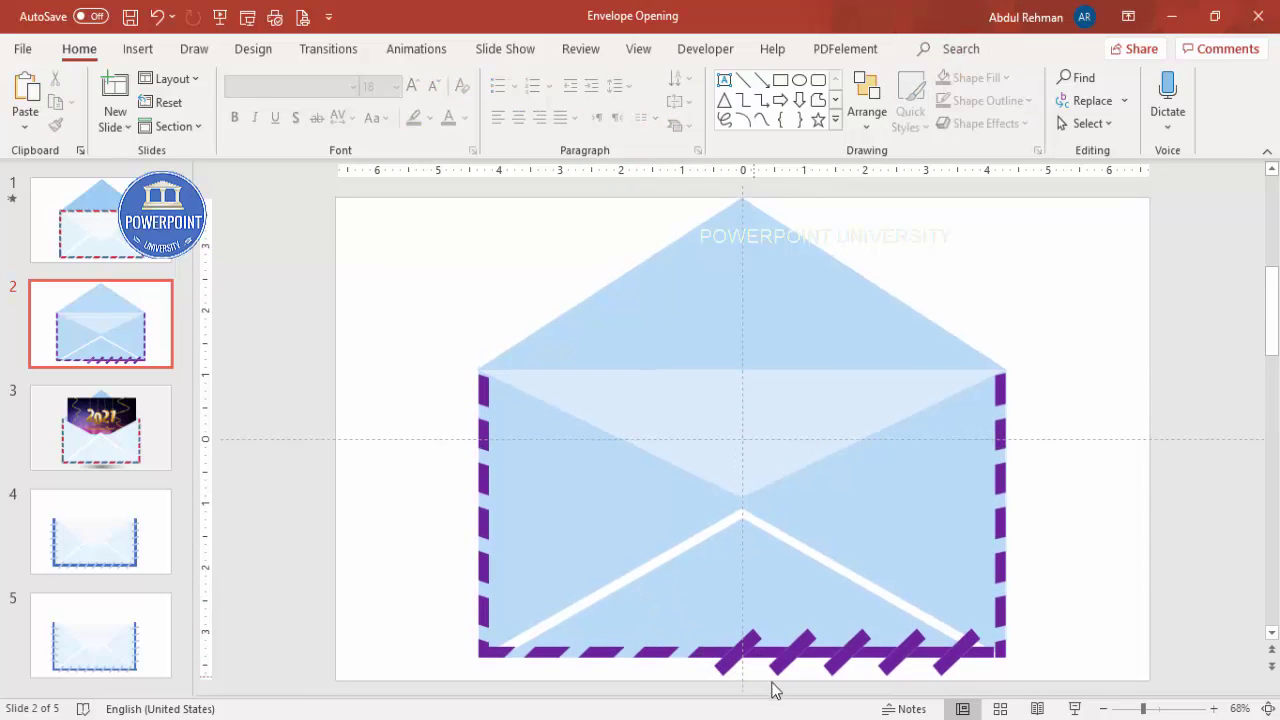
{"action": "left_click_drag", "start_coordinate": [760, 684], "coordinate": [705, 595]}
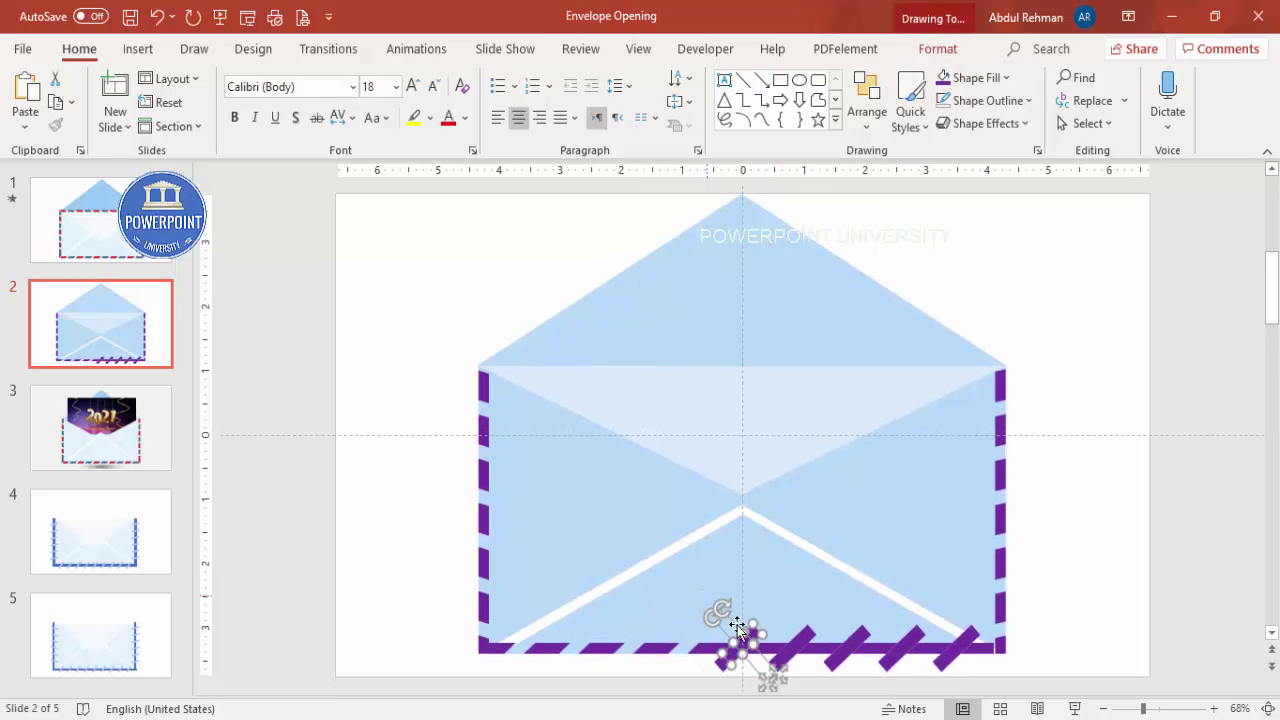
{"action": "key", "text": "Delete"}
{"action": "left_click", "coordinate": [736, 666]}
{"action": "key", "text": "Delete"}
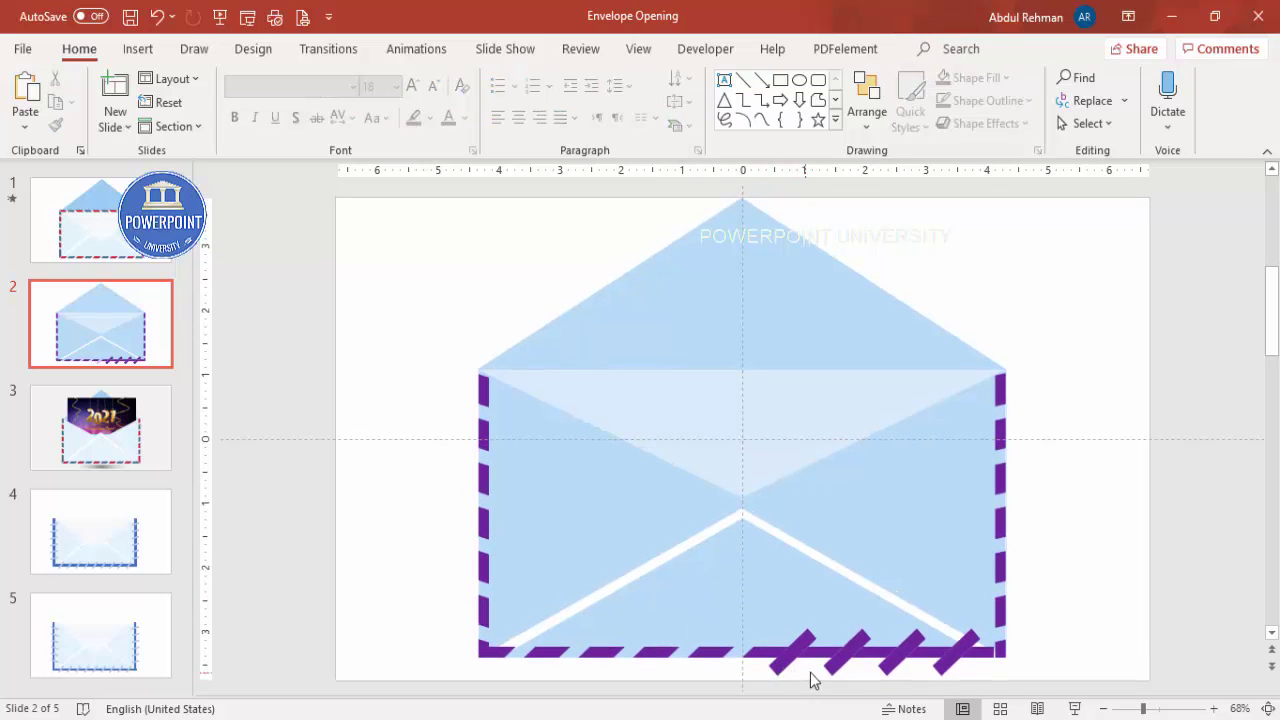
{"action": "left_click_drag", "start_coordinate": [820, 680], "coordinate": [738, 594]}
{"action": "key", "text": "Delete"}
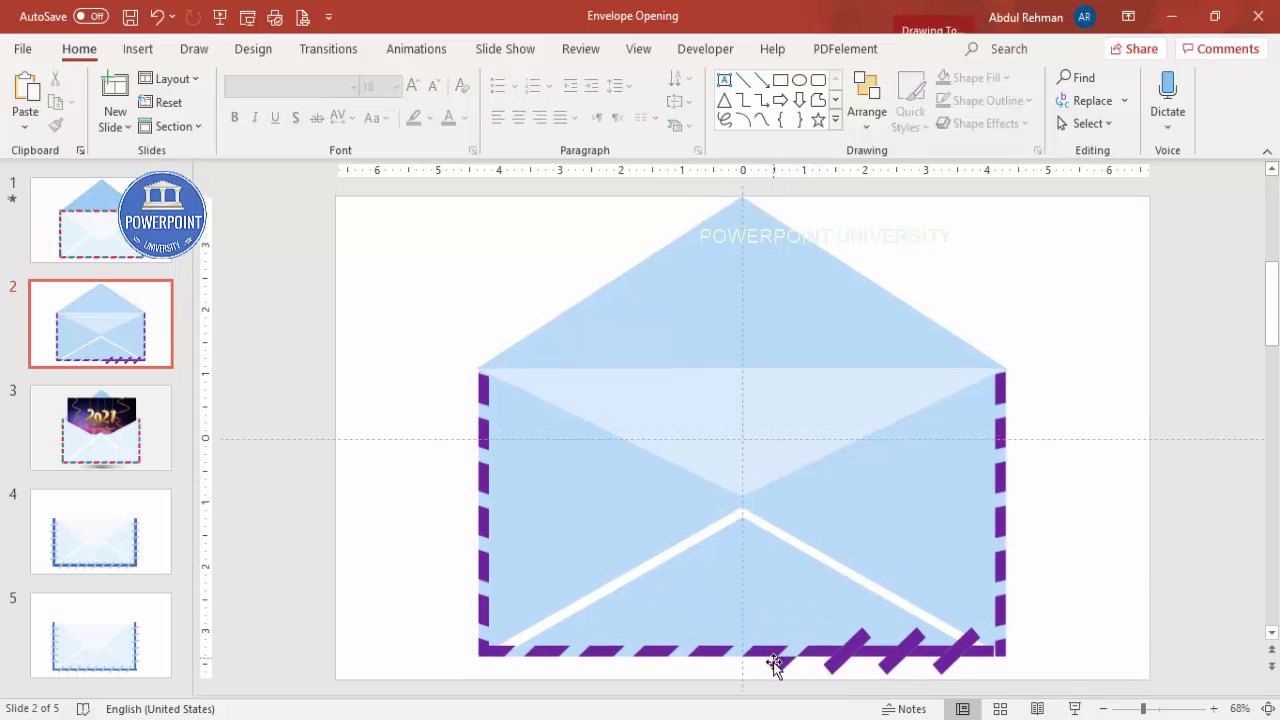
{"action": "left_click", "coordinate": [784, 662]}
{"action": "key", "text": "Delete"}
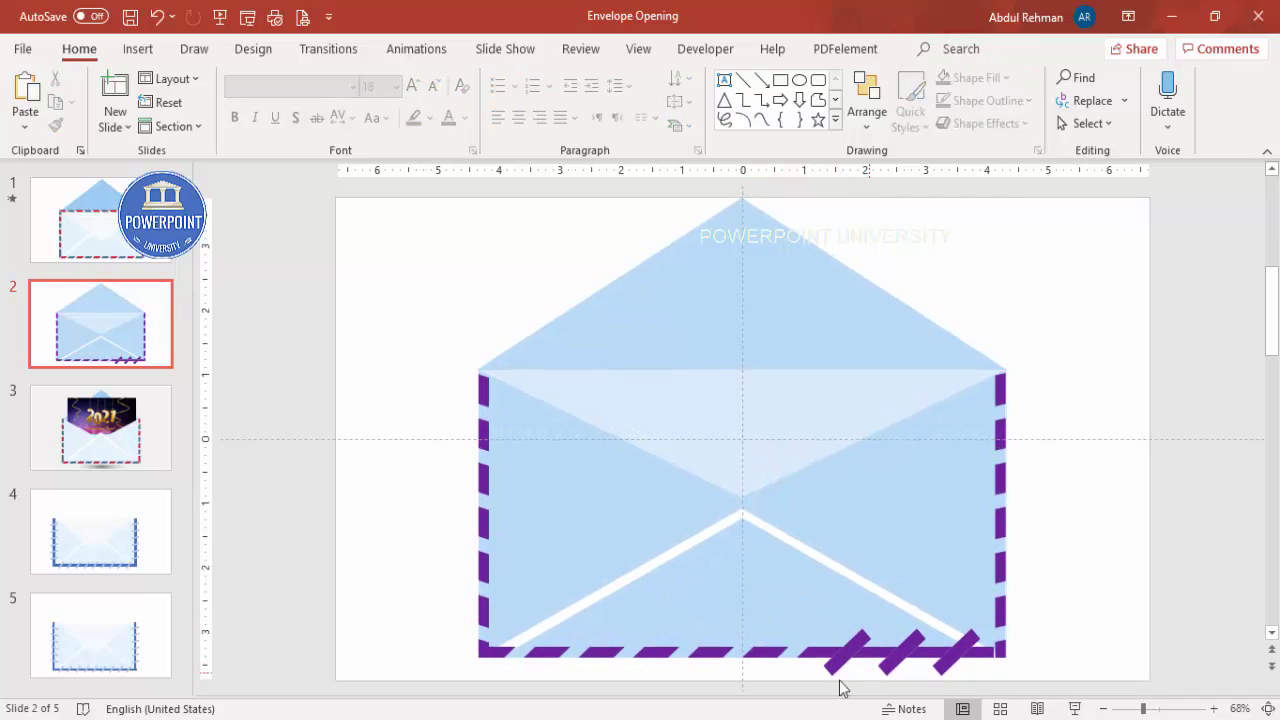
{"action": "left_click_drag", "start_coordinate": [870, 673], "coordinate": [817, 601]}
{"action": "key", "text": "Delete"}
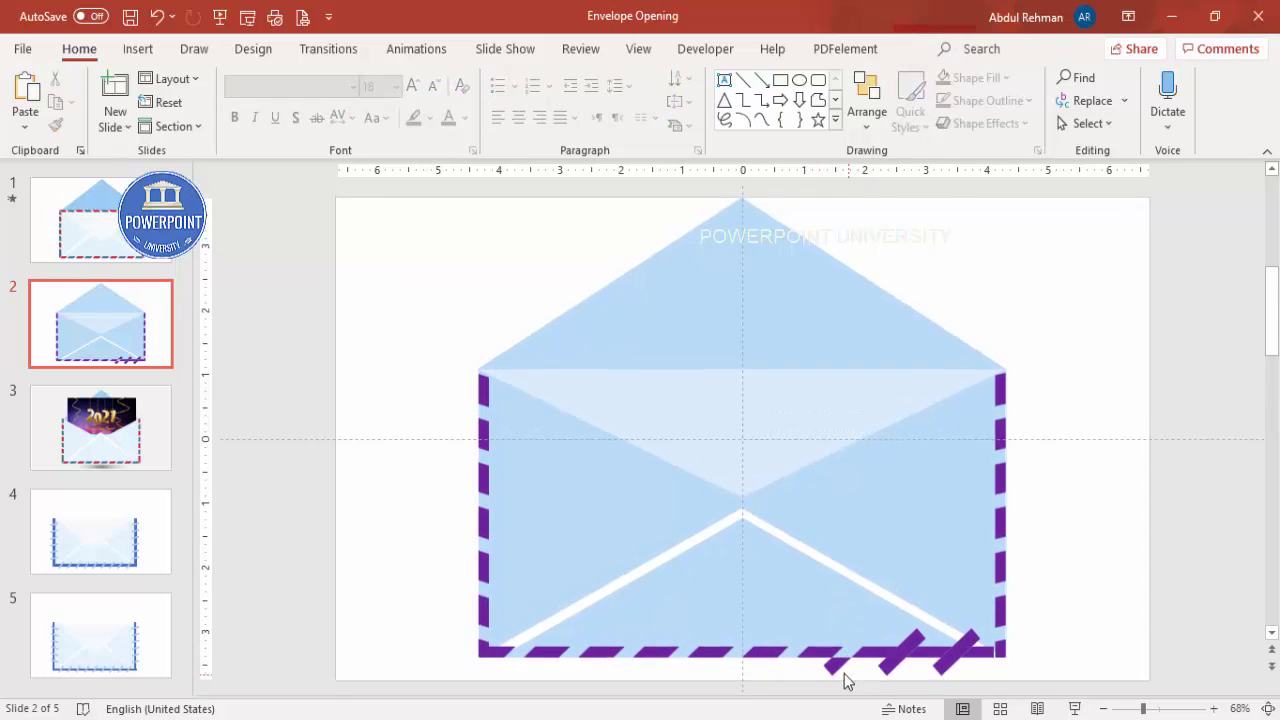
{"action": "left_click", "coordinate": [845, 672]}
{"action": "key", "text": "Delete"}
Delete the last diagonal stripe pieces near the bottom-right corner.
{"action": "left_click_drag", "start_coordinate": [914, 674], "coordinate": [876, 606]}
{"action": "left_click", "coordinate": [905, 645]}
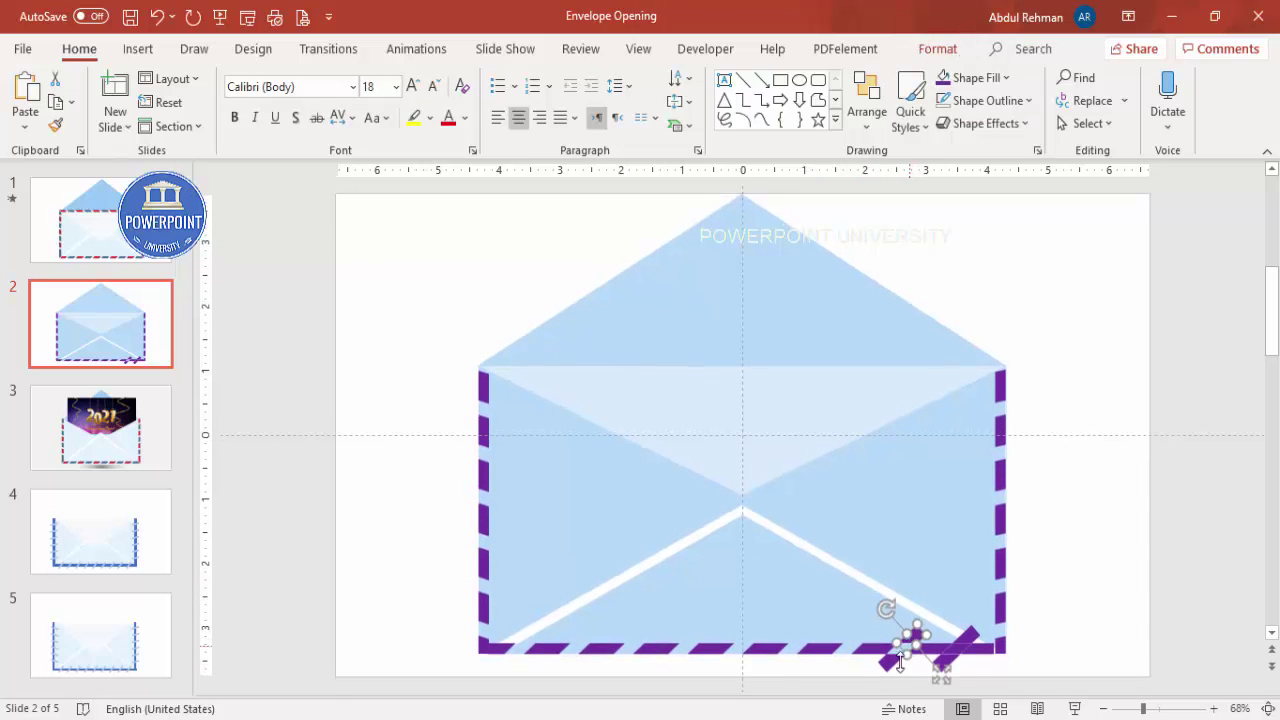
{"action": "key", "text": "Delete"}
{"action": "left_click", "coordinate": [888, 660]}
{"action": "key", "text": "Delete"}
{"action": "left_click", "coordinate": [947, 662]}
{"action": "key", "text": "Delete"}
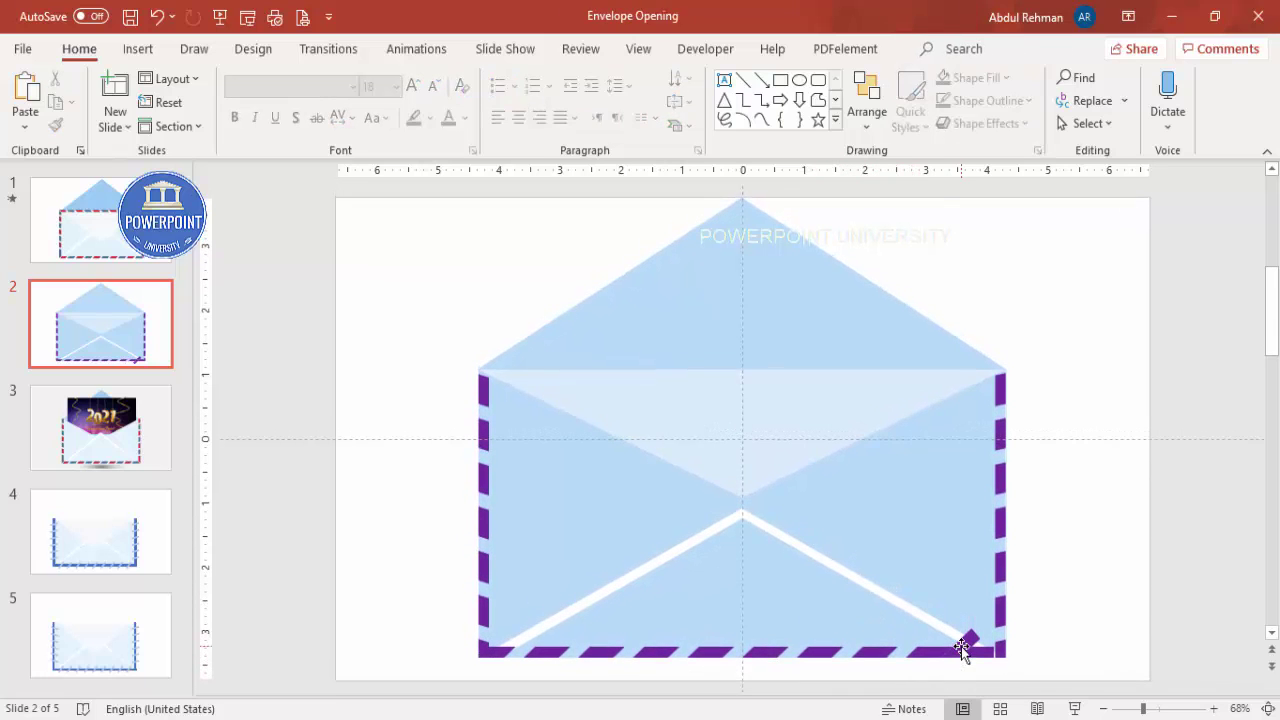
{"action": "left_click", "coordinate": [958, 650]}
{"action": "key", "text": "Delete"}
{"action": "left_click", "coordinate": [958, 653]}
{"action": "left_click", "coordinate": [1051, 649]}
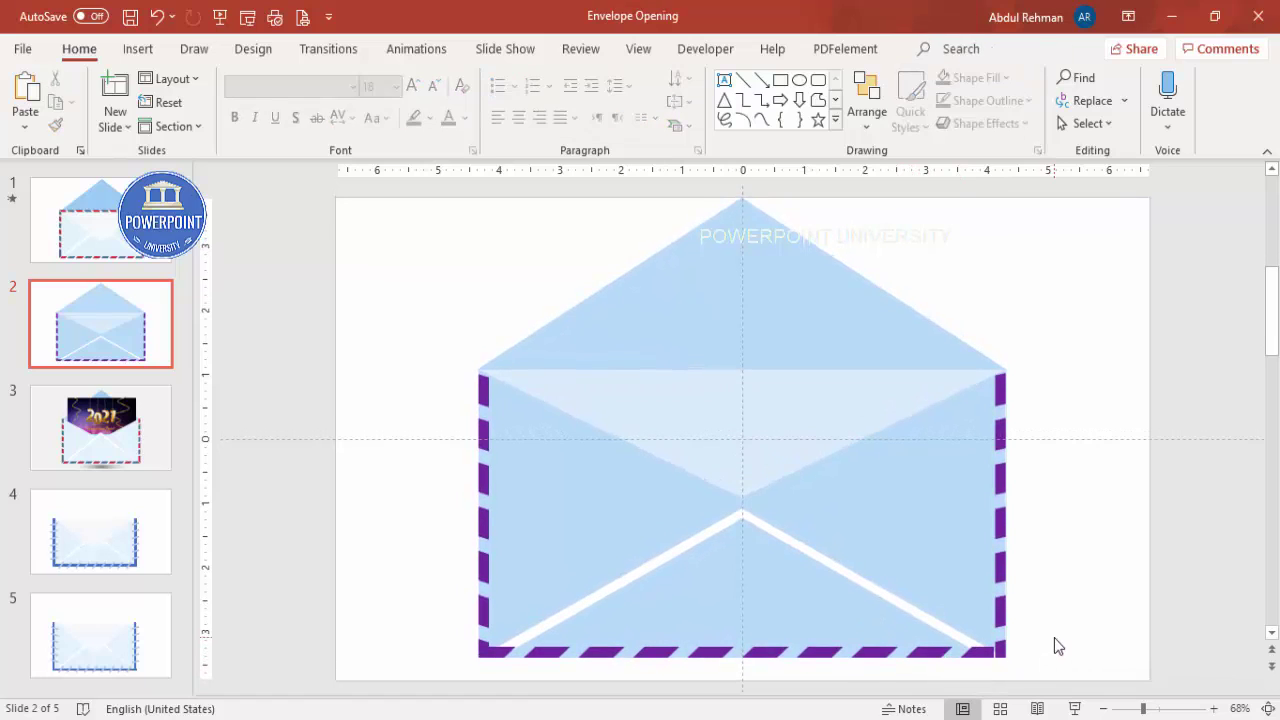
Fill the top three left-edge dashes red, blue-grey and red via Shape Fill.
{"action": "left_click", "coordinate": [486, 384]}
{"action": "left_click", "coordinate": [940, 49]}
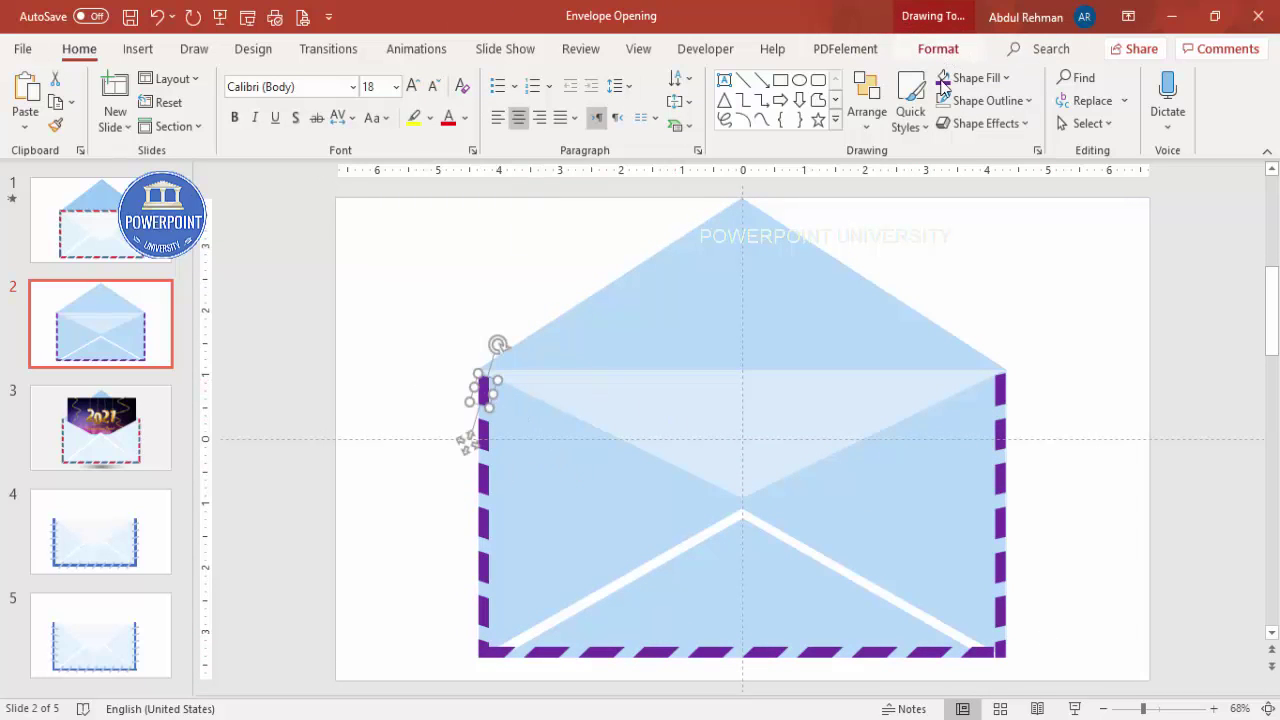
{"action": "left_click", "coordinate": [510, 78]}
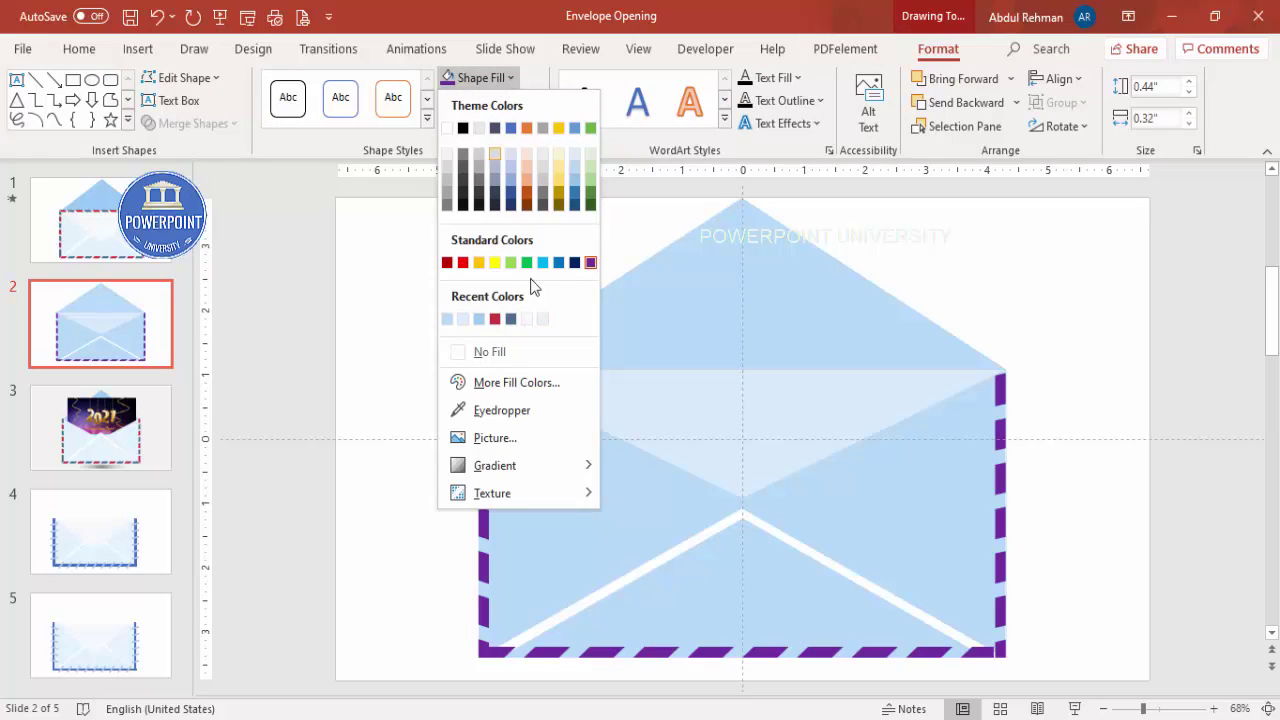
{"action": "left_click", "coordinate": [495, 319]}
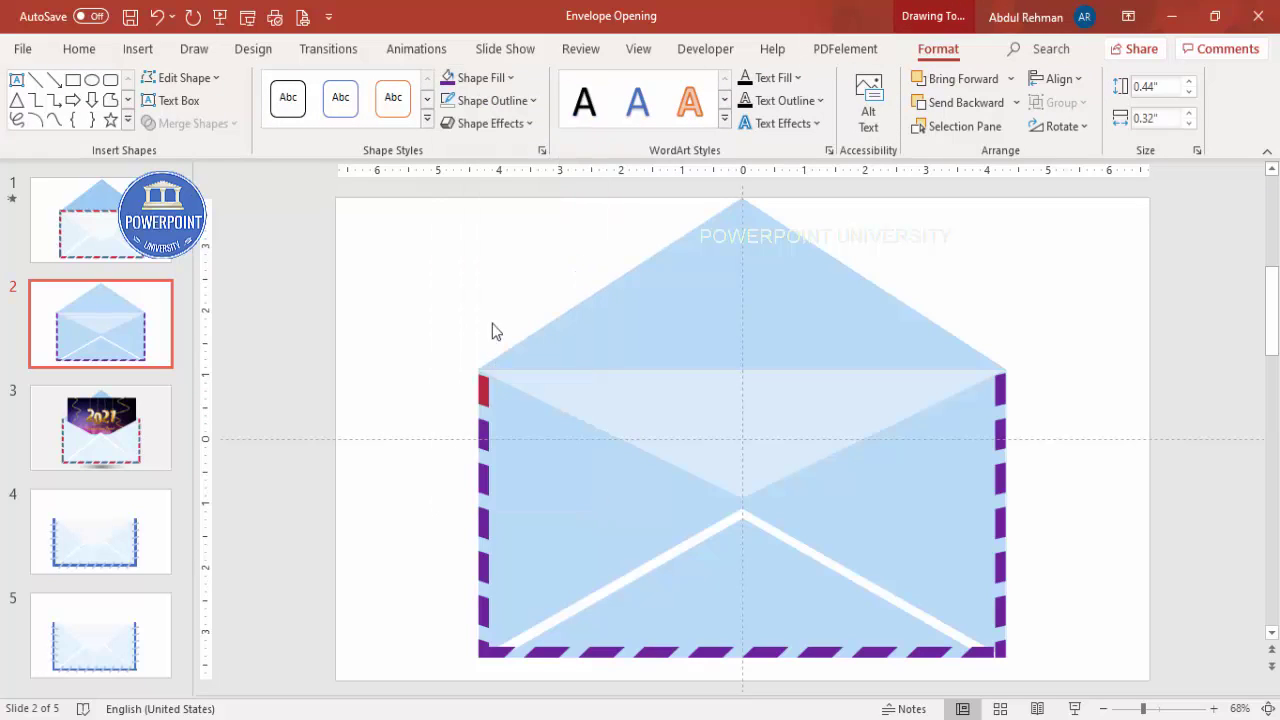
{"action": "left_click", "coordinate": [488, 425]}
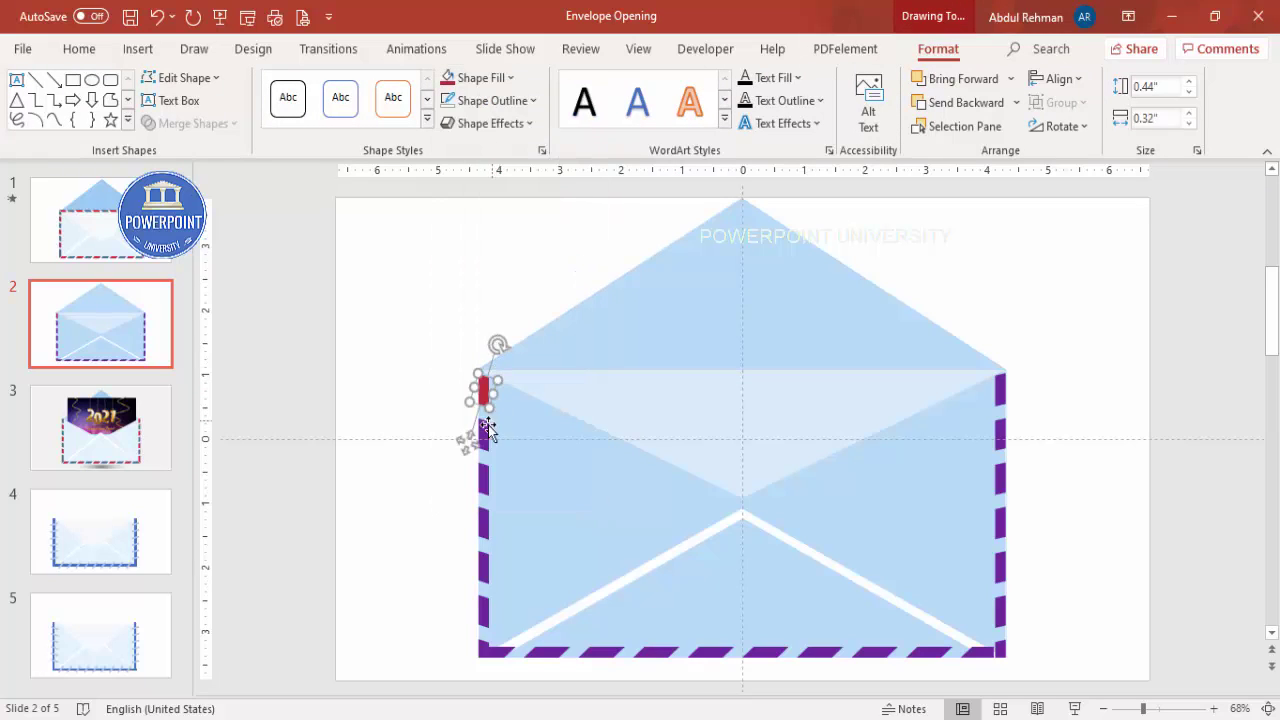
{"action": "left_click", "coordinate": [490, 78]}
{"action": "left_click", "coordinate": [511, 319]}
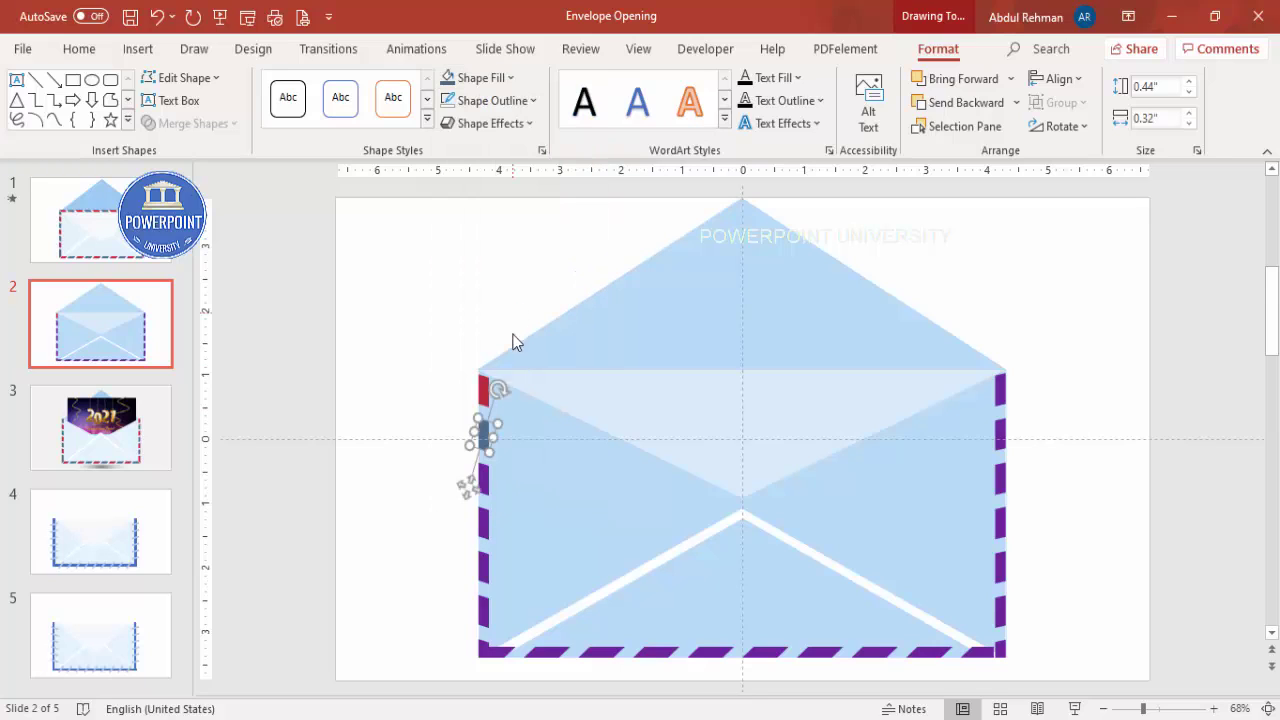
{"action": "left_click", "coordinate": [485, 483]}
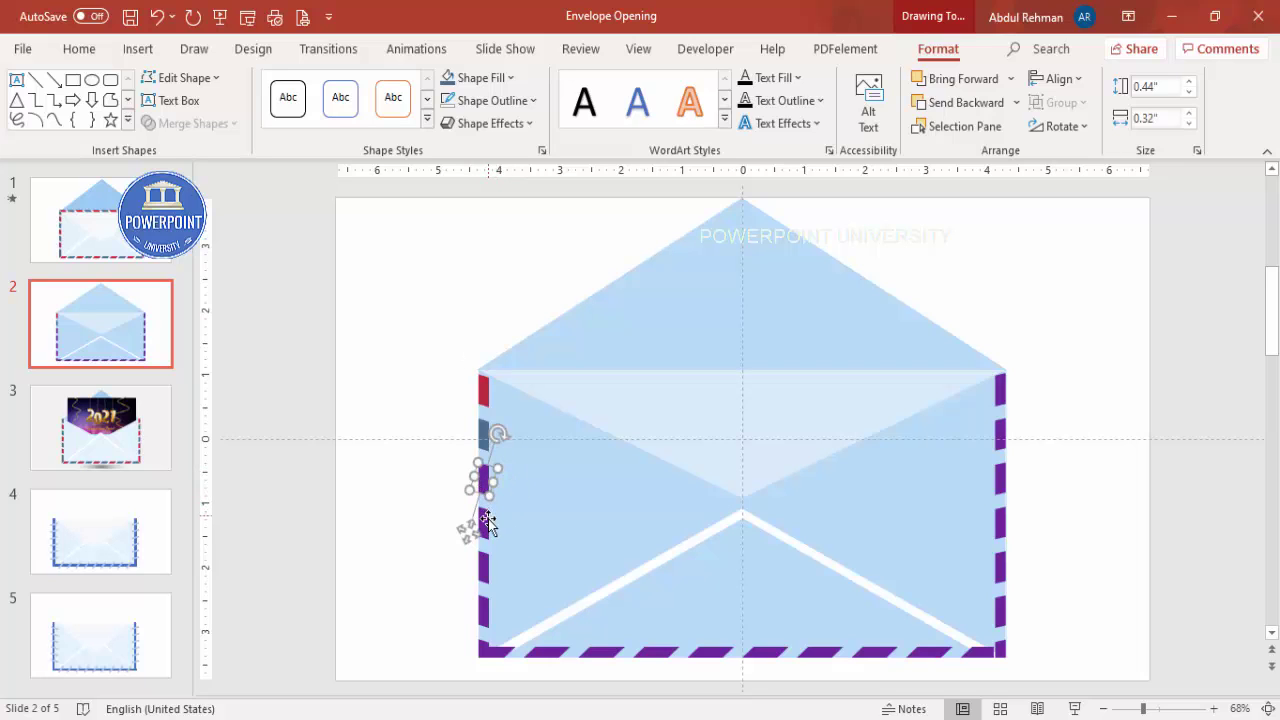
{"action": "left_click", "coordinate": [509, 78]}
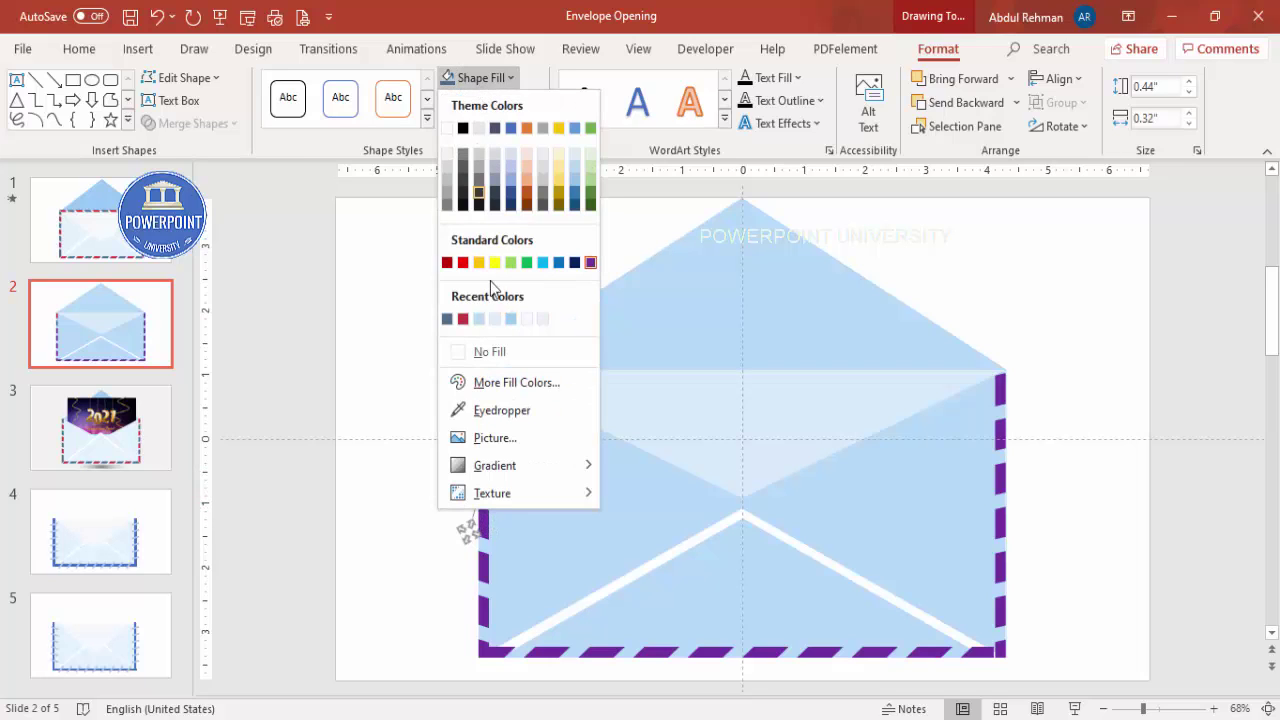
{"action": "left_click", "coordinate": [463, 319]}
Repeat the red fill with F4 on alternate dashes along the left, bottom and right edges.
{"action": "left_click", "coordinate": [487, 575]}
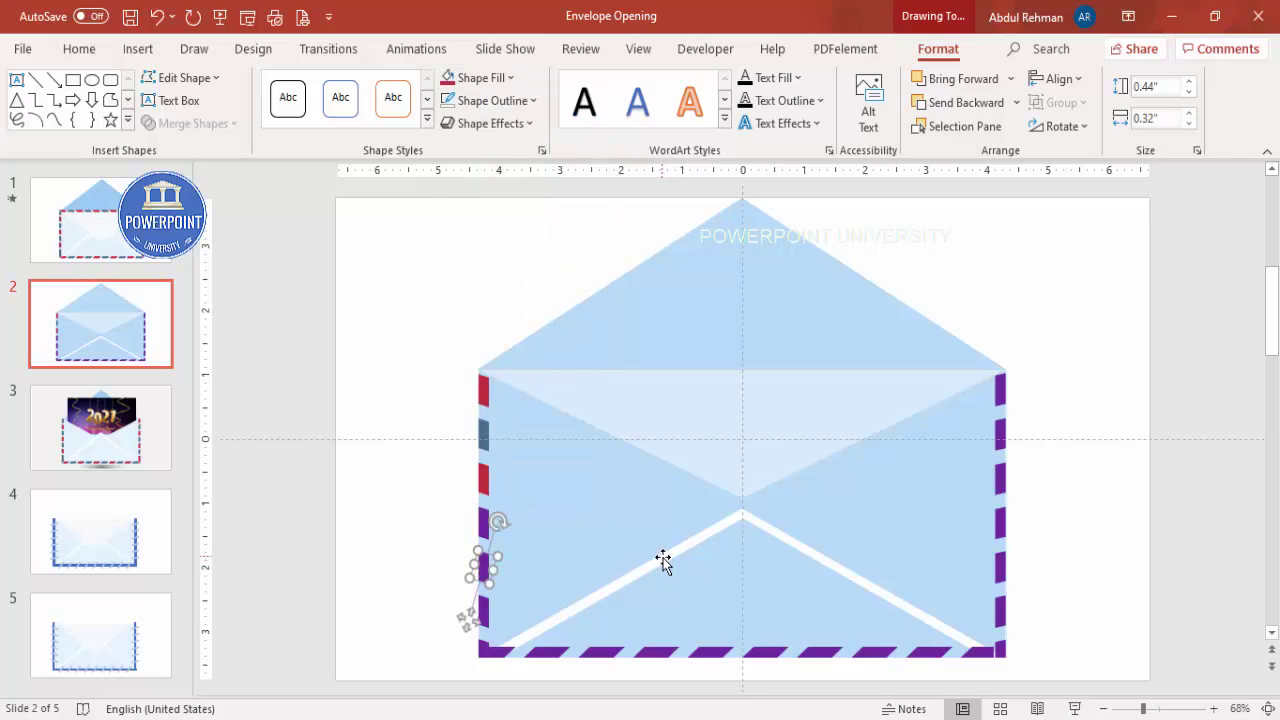
{"action": "key", "text": "F4"}
{"action": "left_click", "coordinate": [487, 645]}
{"action": "left_click", "coordinate": [547, 657]}
{"action": "key", "text": "F4"}
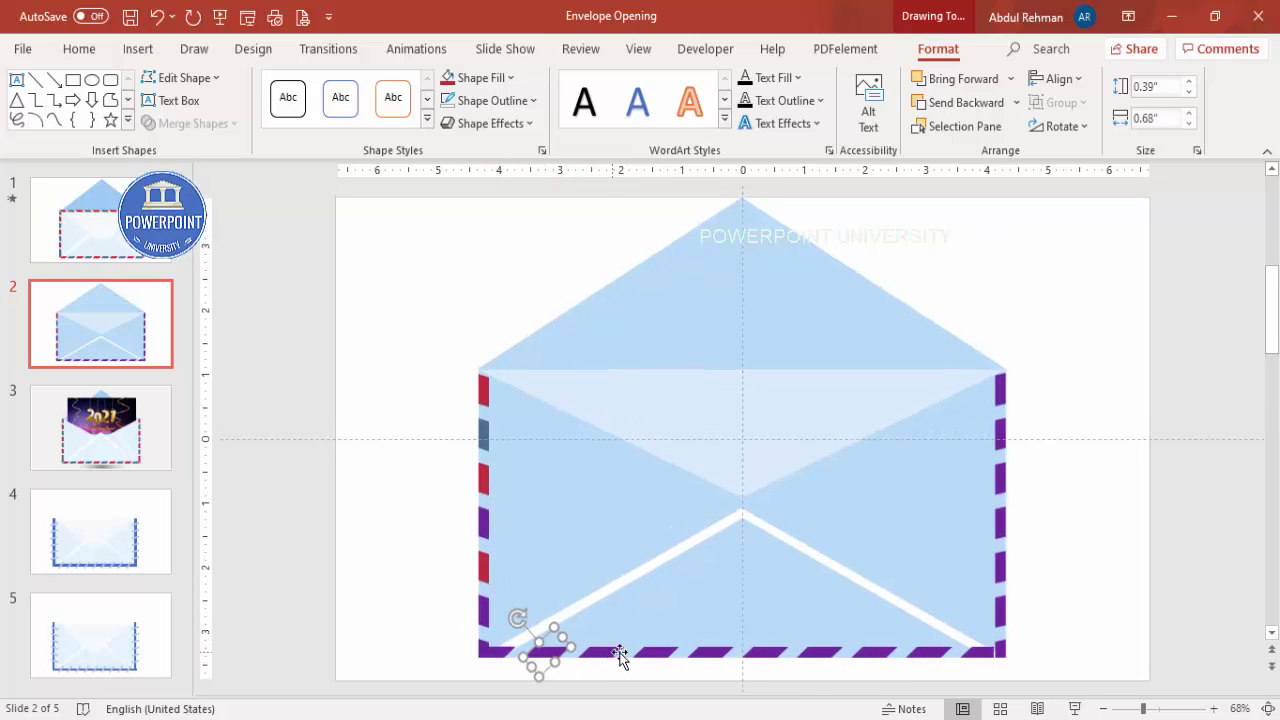
{"action": "left_click", "coordinate": [658, 652]}
{"action": "key", "text": "F4"}
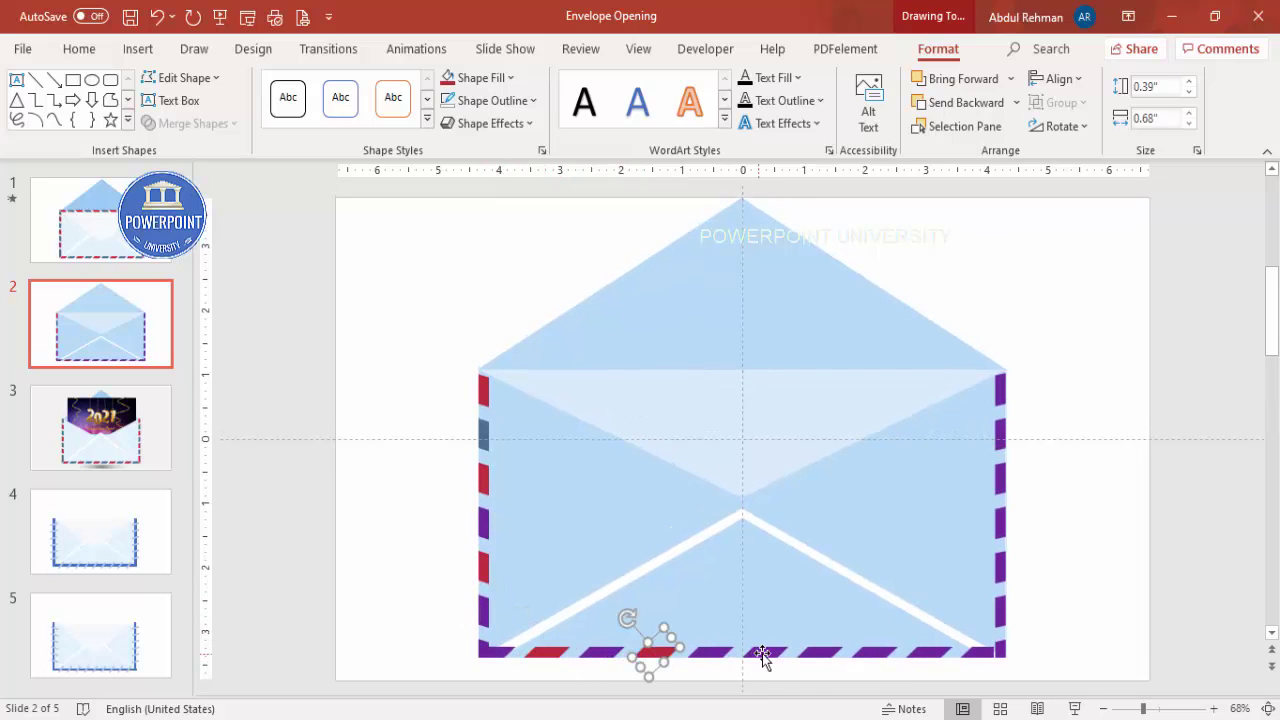
{"action": "left_click", "coordinate": [764, 653]}
{"action": "key", "text": "F4"}
{"action": "left_click", "coordinate": [872, 652]}
{"action": "key", "text": "F4"}
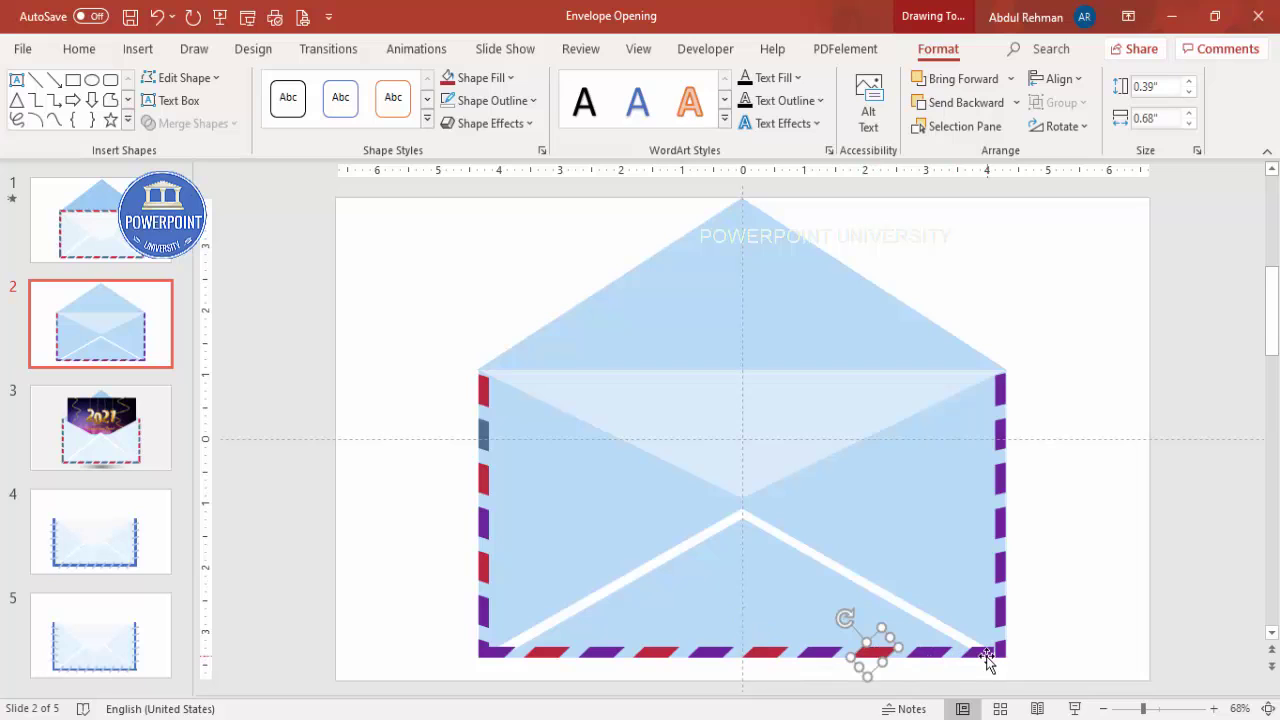
{"action": "left_click", "coordinate": [982, 653]}
{"action": "left_click", "coordinate": [1001, 645]}
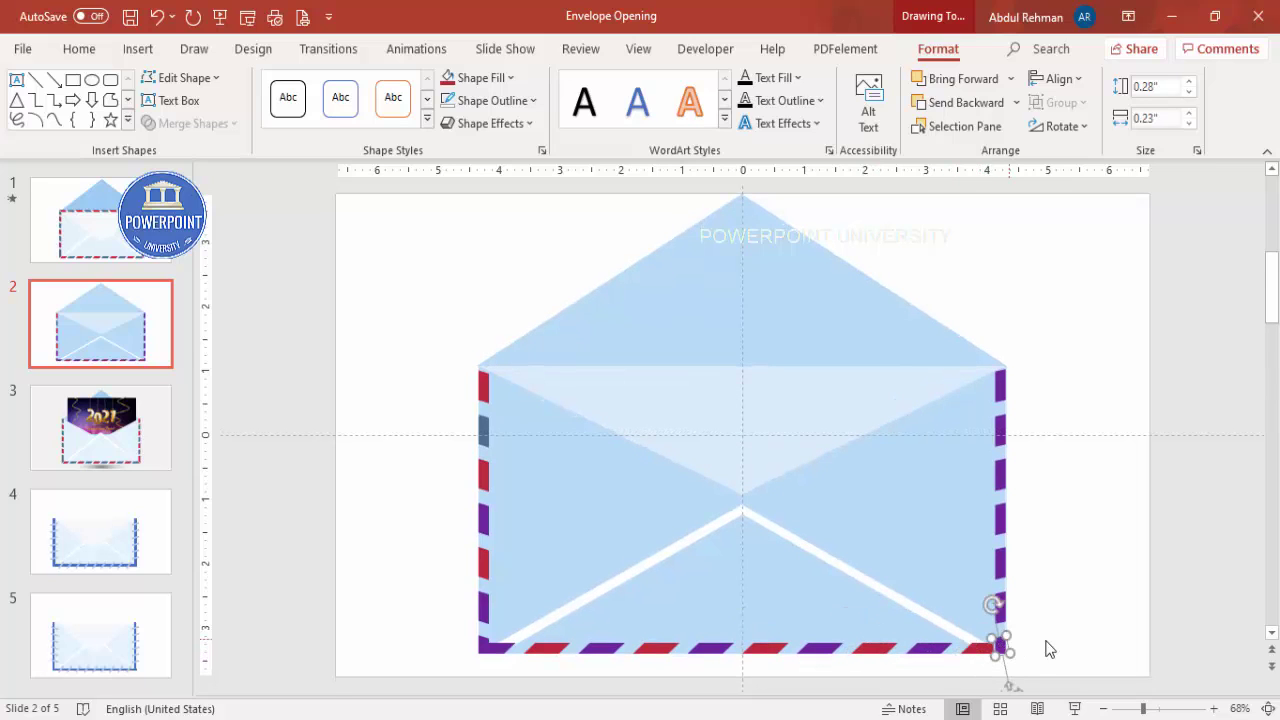
{"action": "left_click", "coordinate": [1003, 562]}
{"action": "key", "text": "F4"}
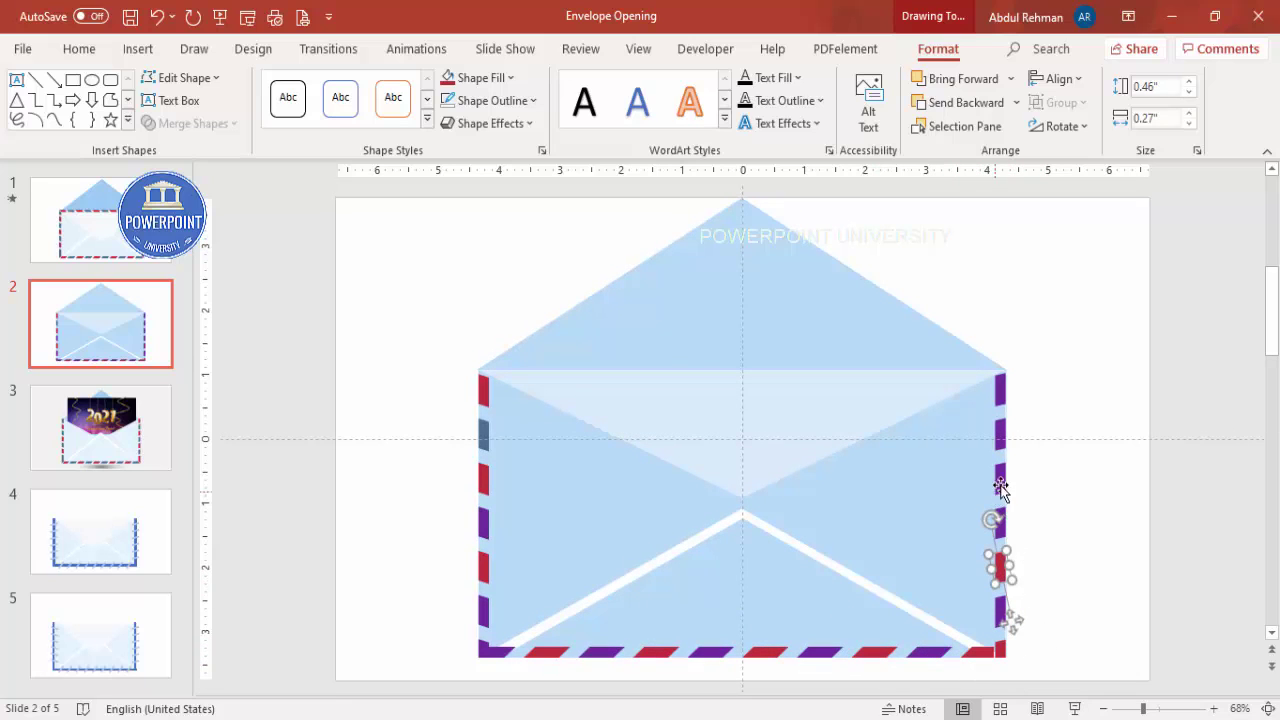
{"action": "left_click", "coordinate": [1000, 480]}
{"action": "key", "text": "F4"}
{"action": "left_click", "coordinate": [997, 396]}
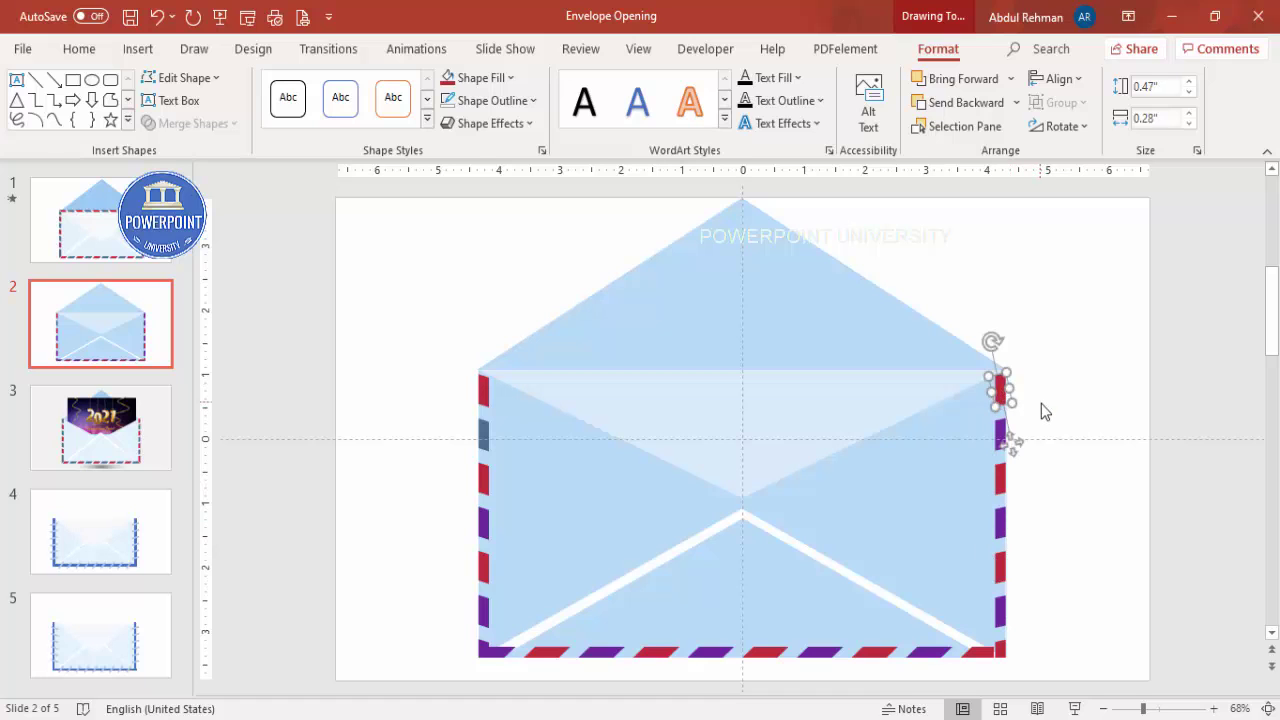
Multi-select all remaining purple dashes and fill them blue-grey.
{"action": "left_click", "coordinate": [455, 490]}
{"action": "left_click", "coordinate": [484, 518]}
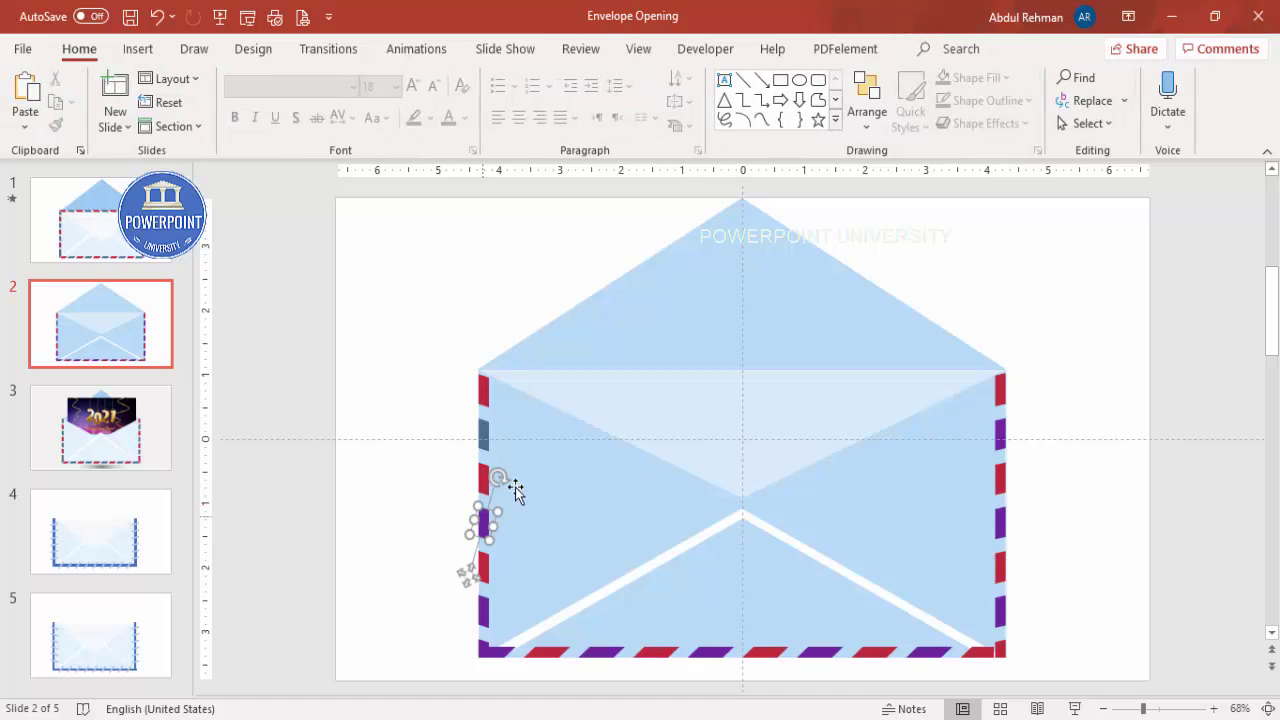
{"action": "left_click", "coordinate": [483, 620], "text": "shift"}
{"action": "left_click", "coordinate": [494, 650], "text": "shift"}
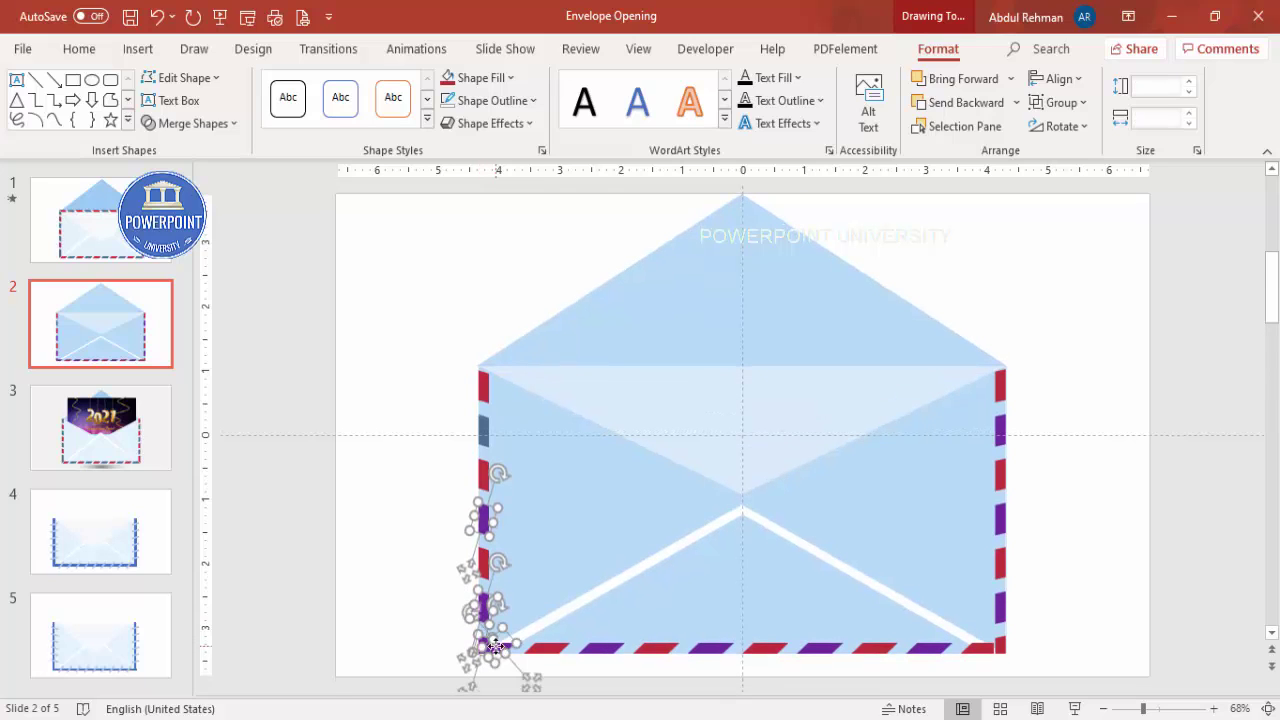
{"action": "left_click", "coordinate": [603, 650], "text": "shift"}
{"action": "left_click", "coordinate": [705, 650], "text": "shift"}
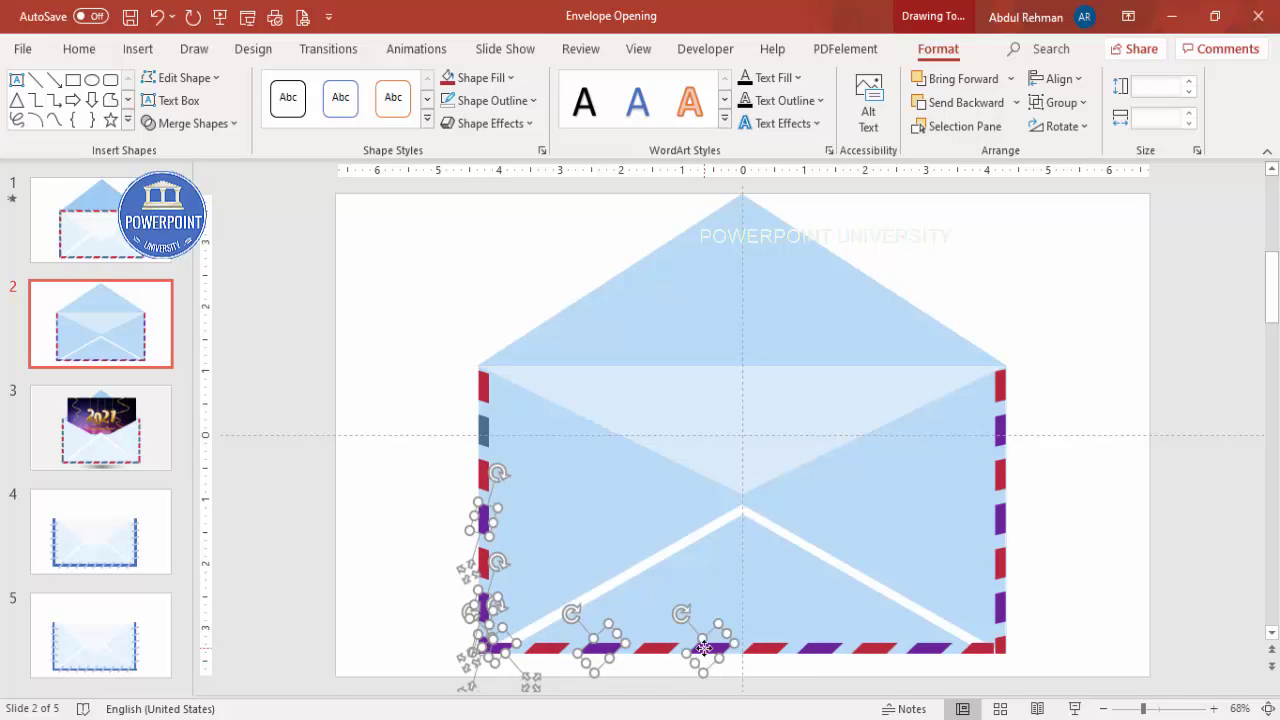
{"action": "left_click", "coordinate": [815, 648], "text": "shift"}
{"action": "left_click", "coordinate": [925, 648], "text": "shift"}
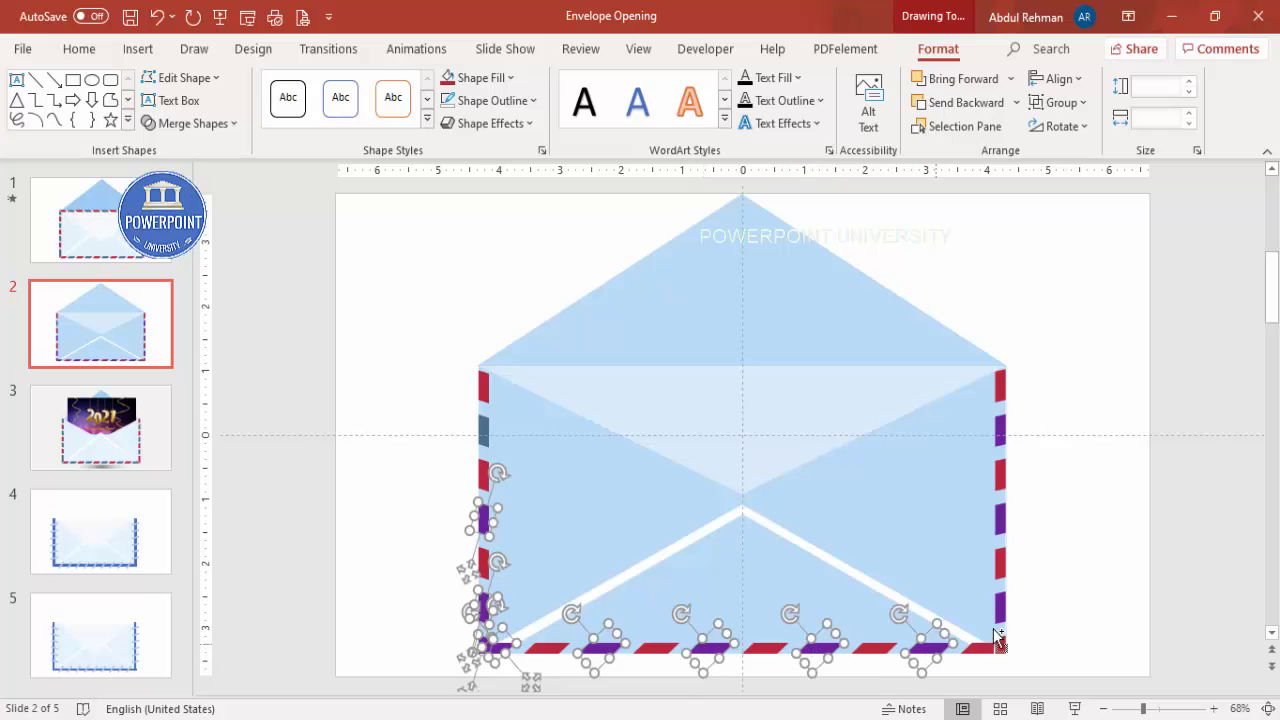
{"action": "left_click", "coordinate": [1000, 606], "text": "shift"}
{"action": "left_click", "coordinate": [1000, 520], "text": "shift"}
{"action": "left_click", "coordinate": [1000, 475], "text": "shift"}
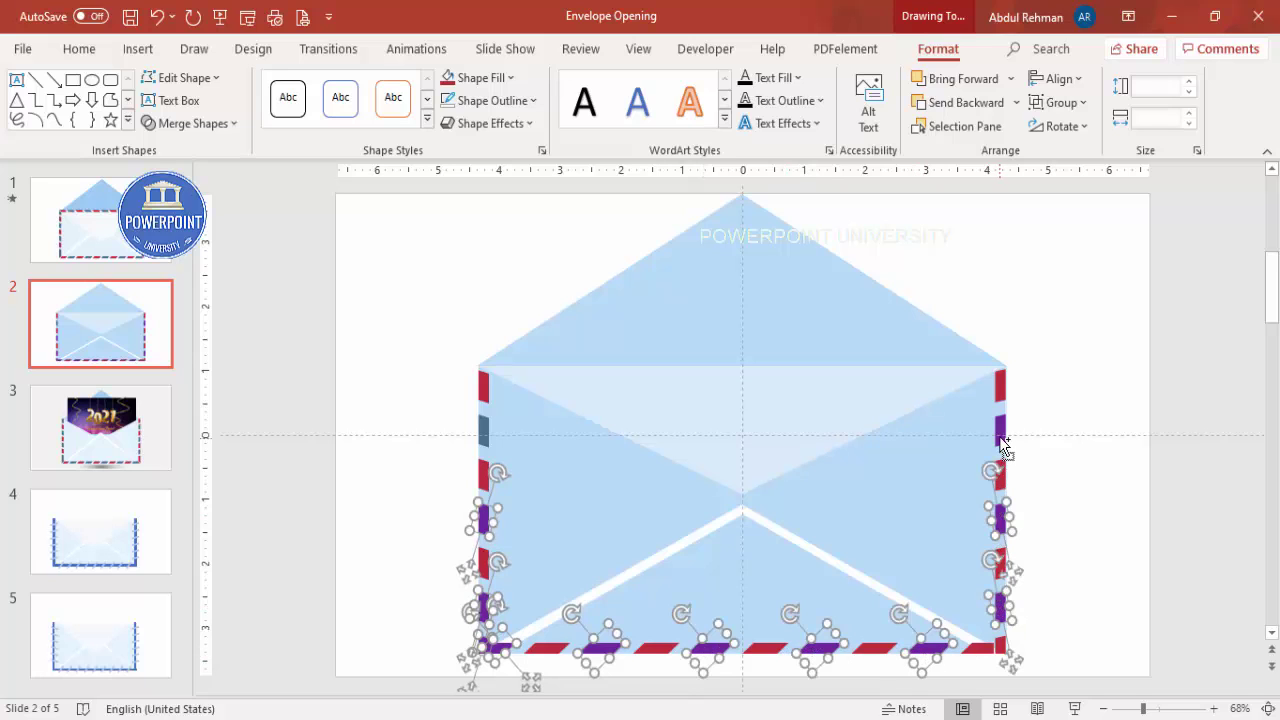
{"action": "left_click", "coordinate": [999, 434], "text": "shift"}
{"action": "left_click", "coordinate": [1000, 385], "text": "shift"}
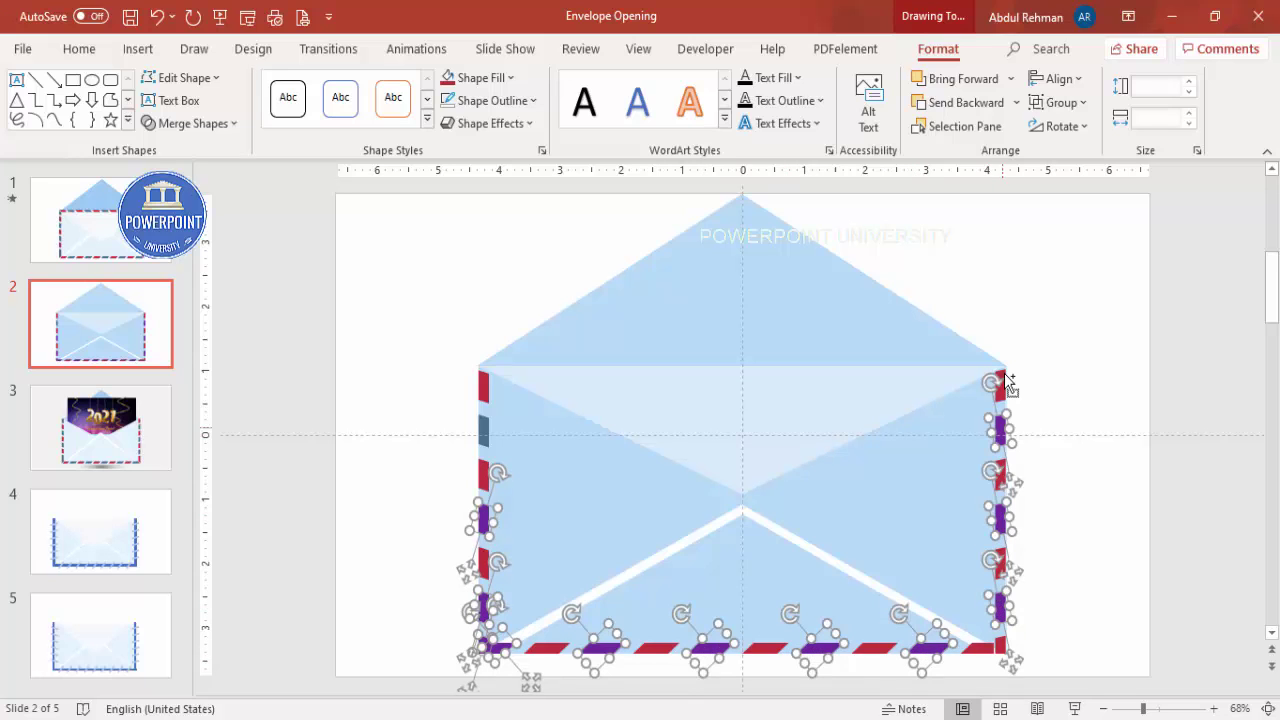
{"action": "left_click", "coordinate": [482, 77]}
{"action": "left_click", "coordinate": [462, 319]}
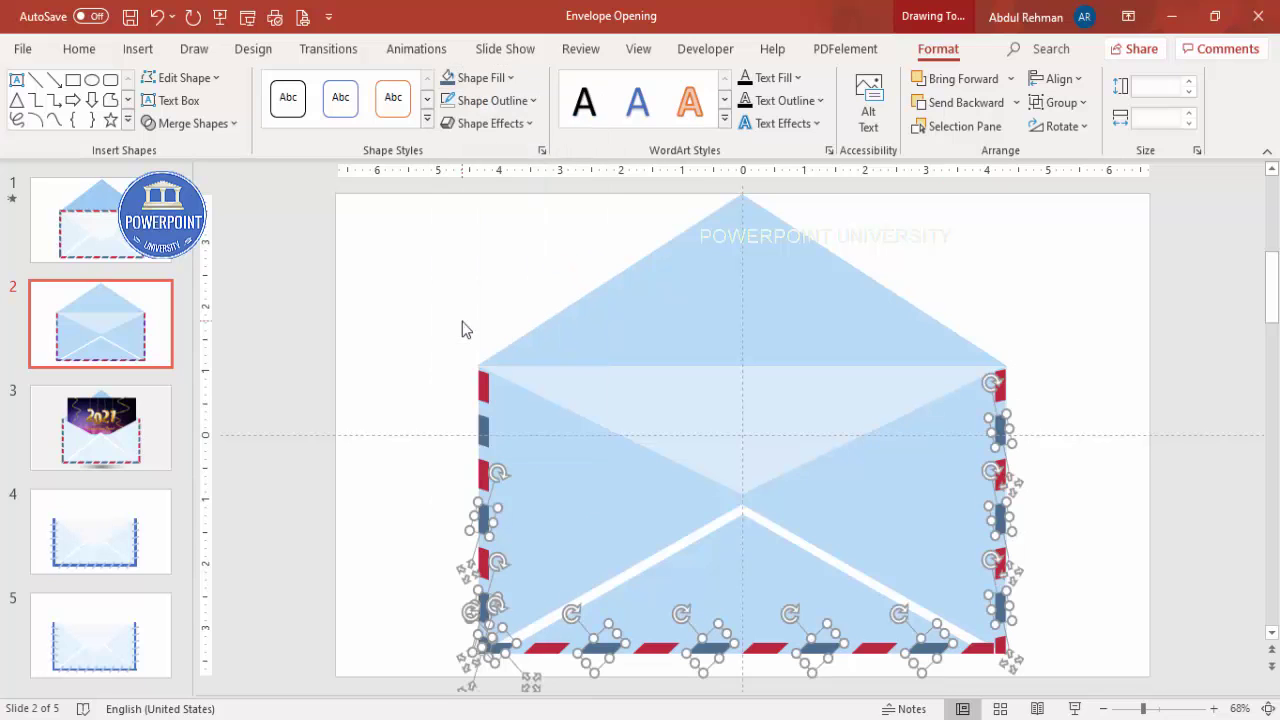
{"action": "left_click", "coordinate": [1060, 392]}
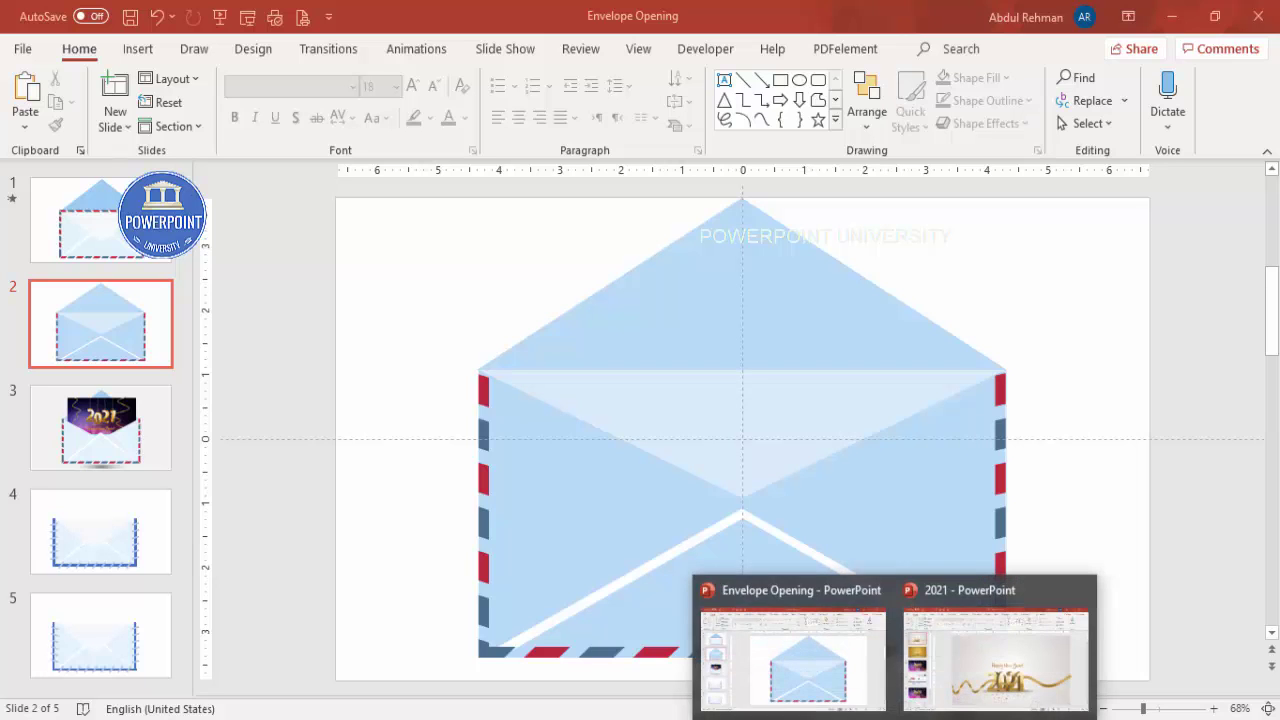
Go to slide 3 of the 2021 presentation and select all its objects with Ctrl+A.
{"action": "left_click", "coordinate": [997, 650]}
{"action": "left_click", "coordinate": [153, 405]}
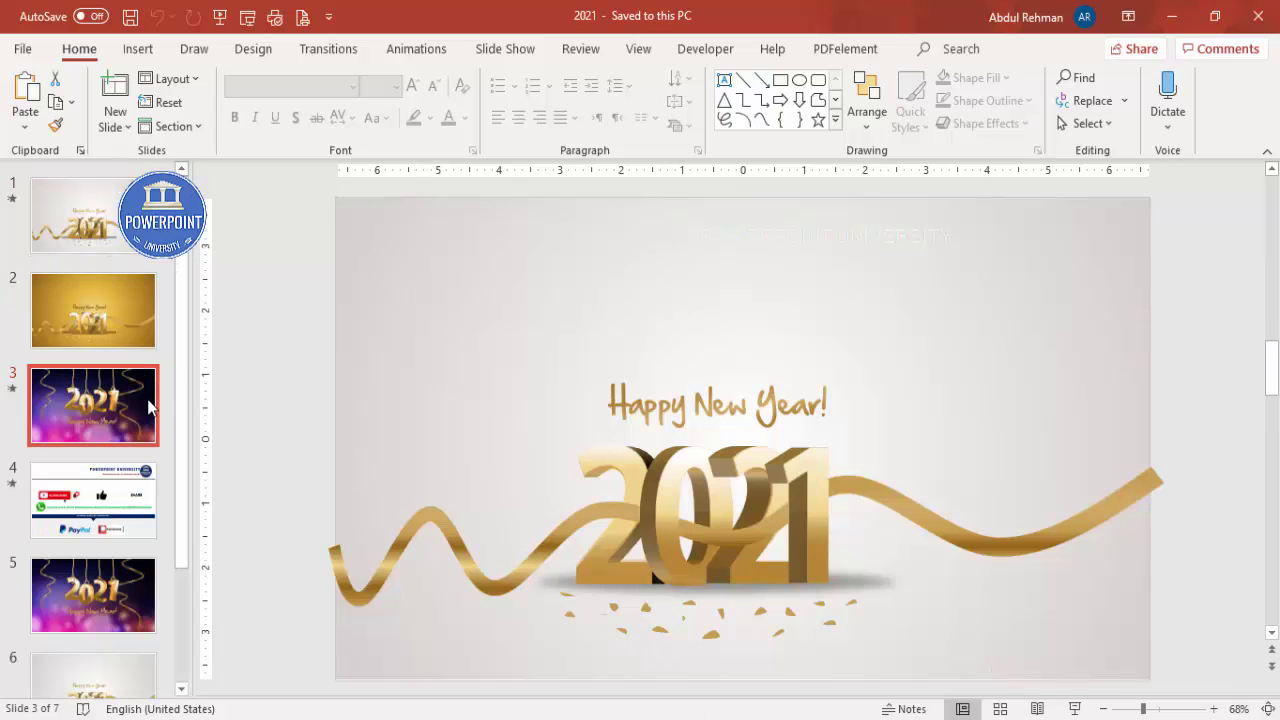
{"action": "left_click", "coordinate": [120, 319]}
{"action": "left_click", "coordinate": [115, 405]}
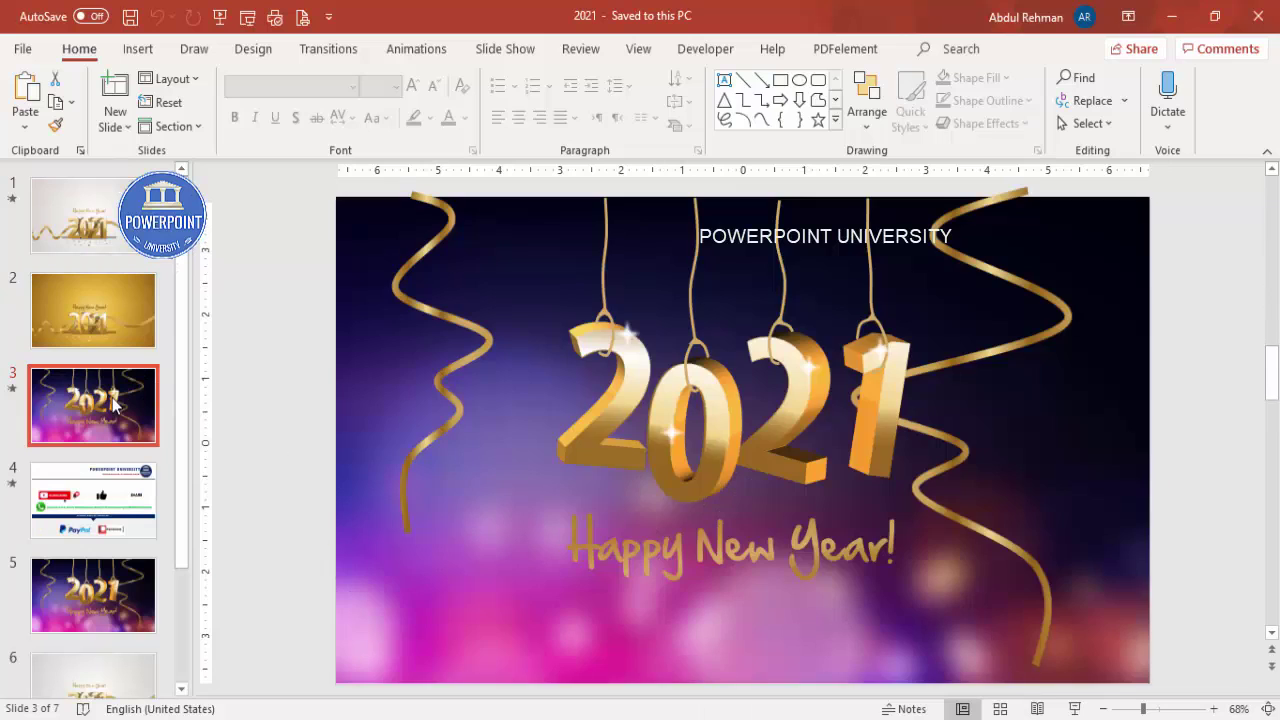
{"action": "left_click", "coordinate": [1174, 191]}
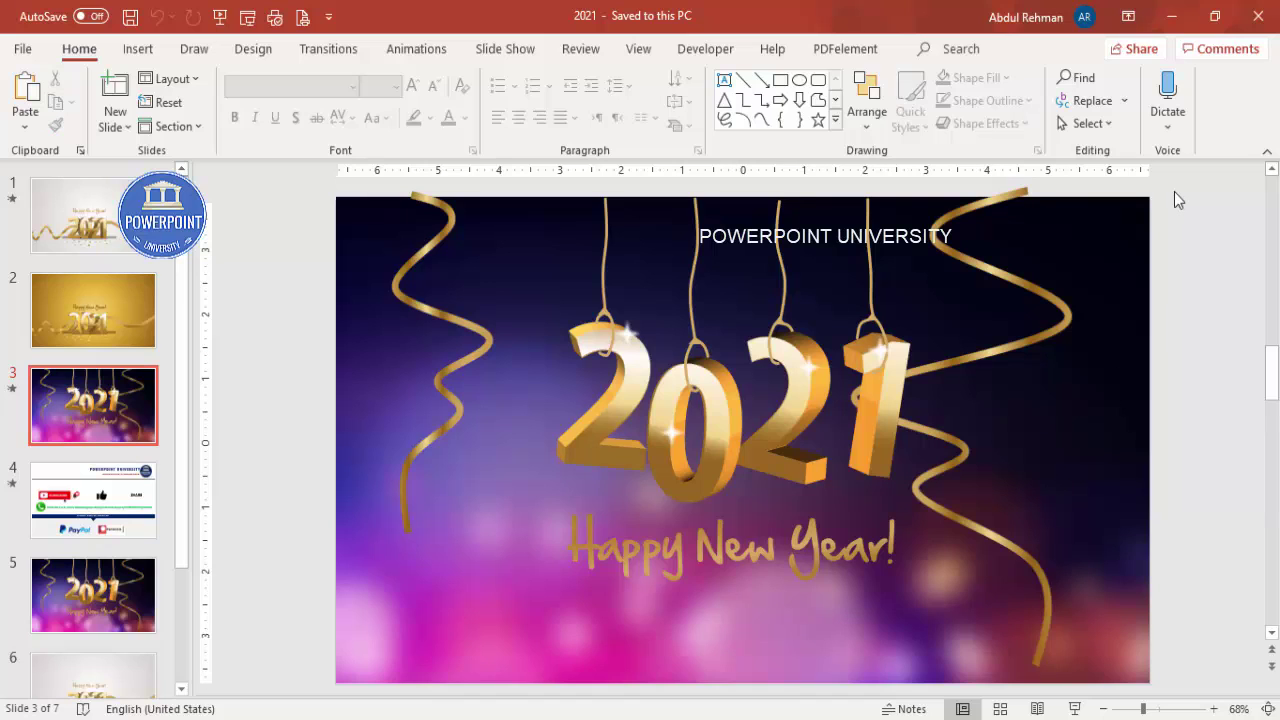
{"action": "key", "text": "ctrl+a"}
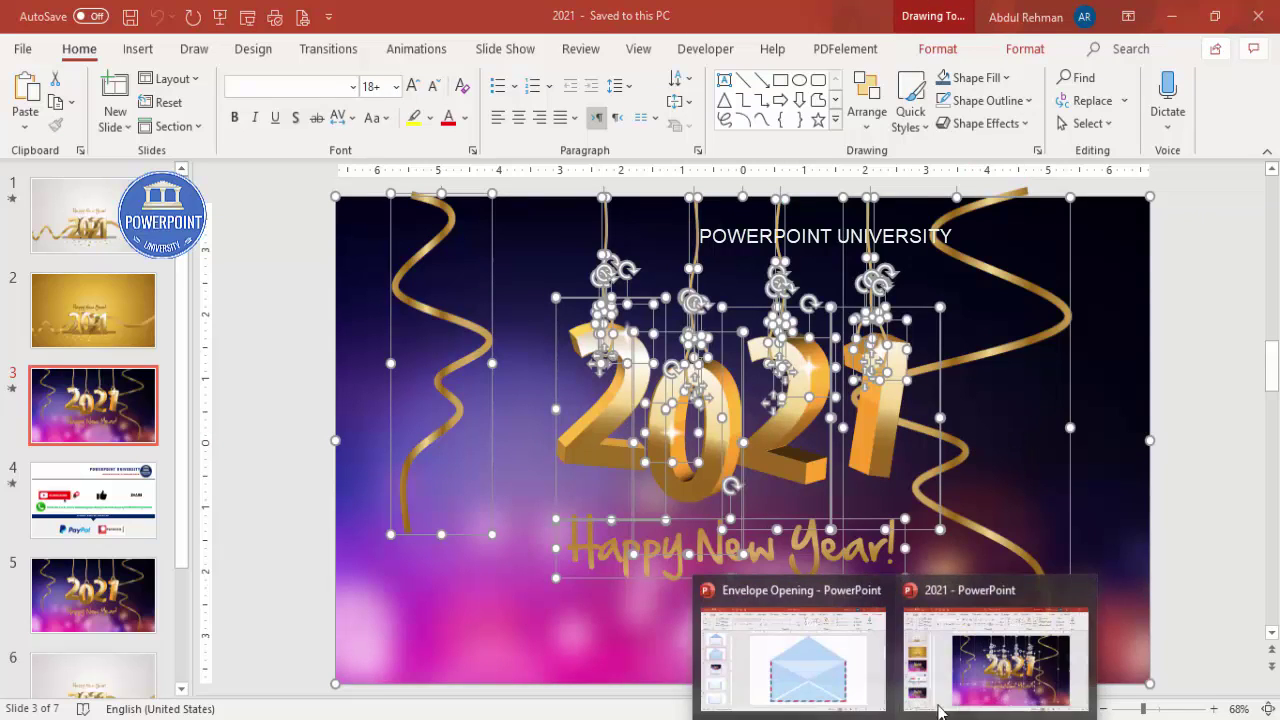
Paste the 2021 card onto the Envelope Opening slide as a picture, shrink it, and centre it over the envelope.
{"action": "left_click", "coordinate": [790, 655]}
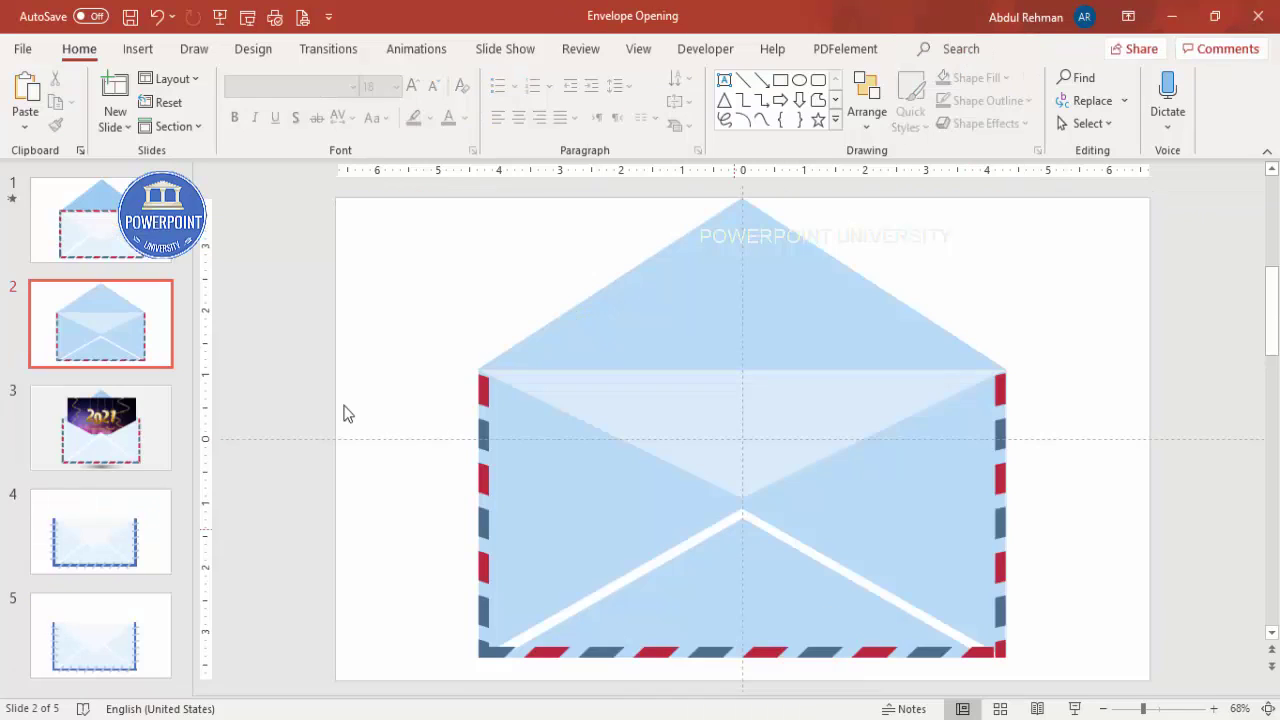
{"action": "right_click", "coordinate": [388, 272]}
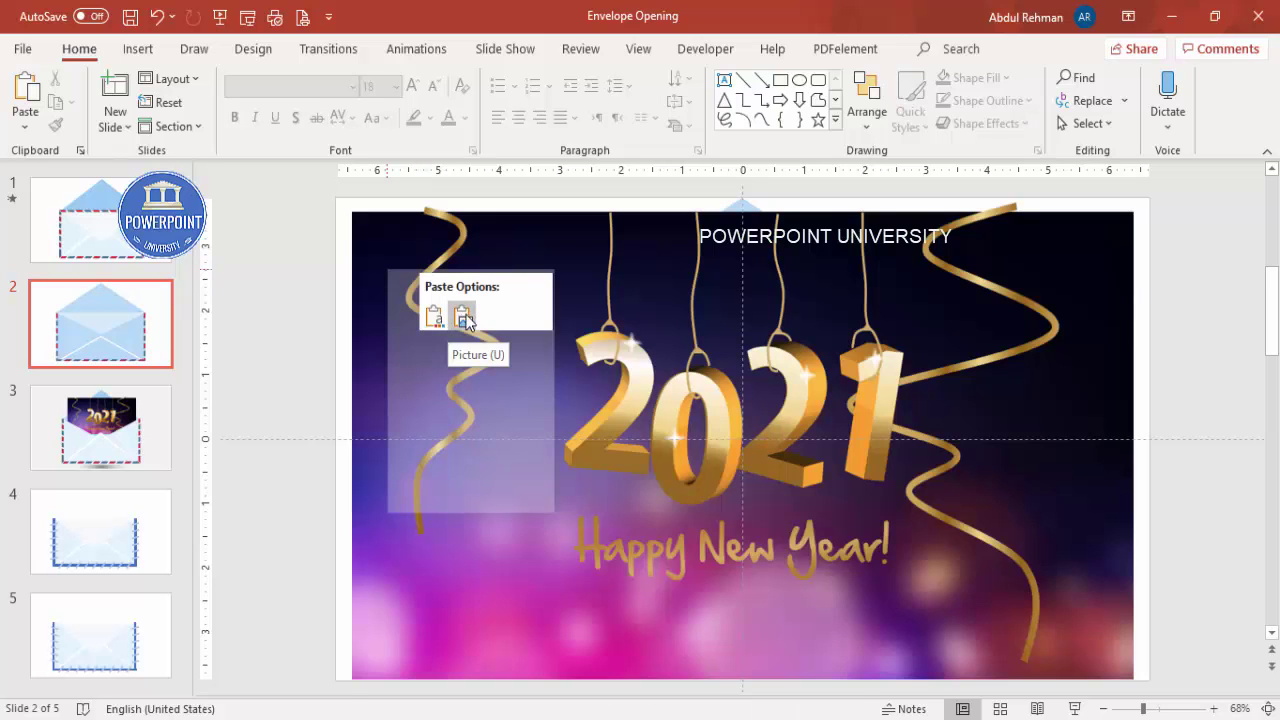
{"action": "left_click", "coordinate": [464, 317]}
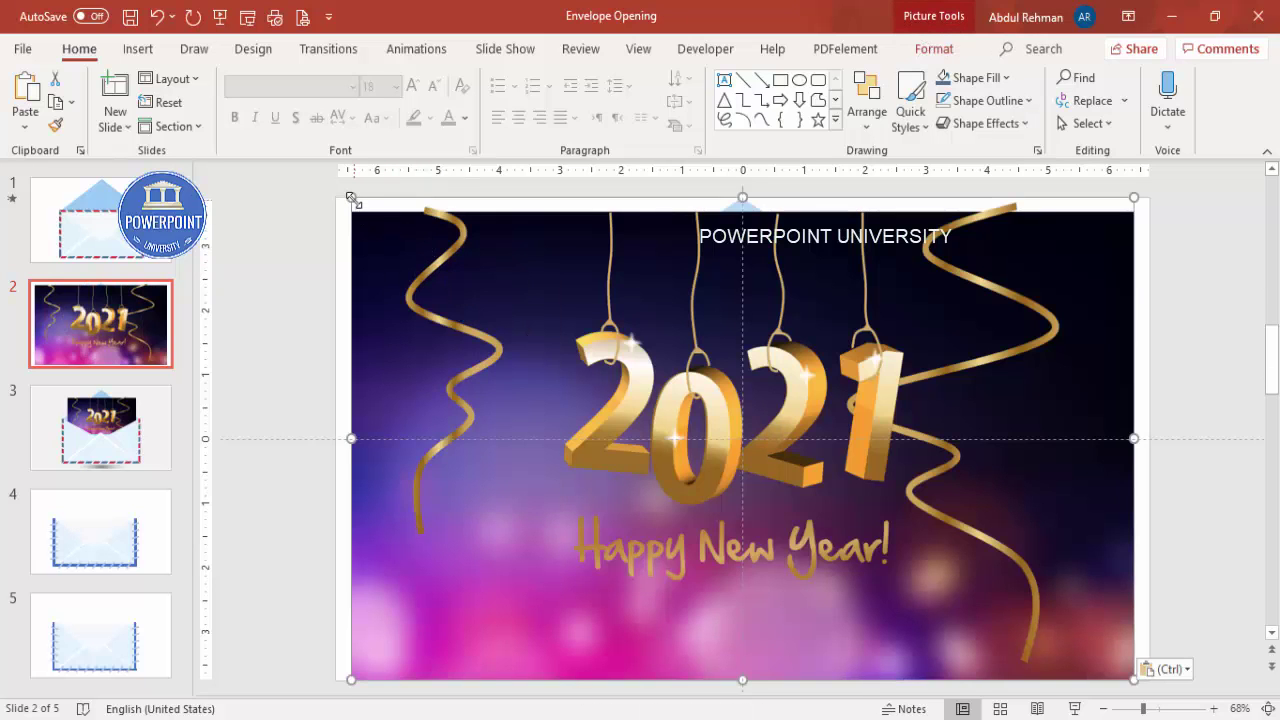
{"action": "left_click_drag", "start_coordinate": [351, 197], "coordinate": [714, 422]}
{"action": "left_click_drag", "start_coordinate": [924, 479], "coordinate": [764, 445]}
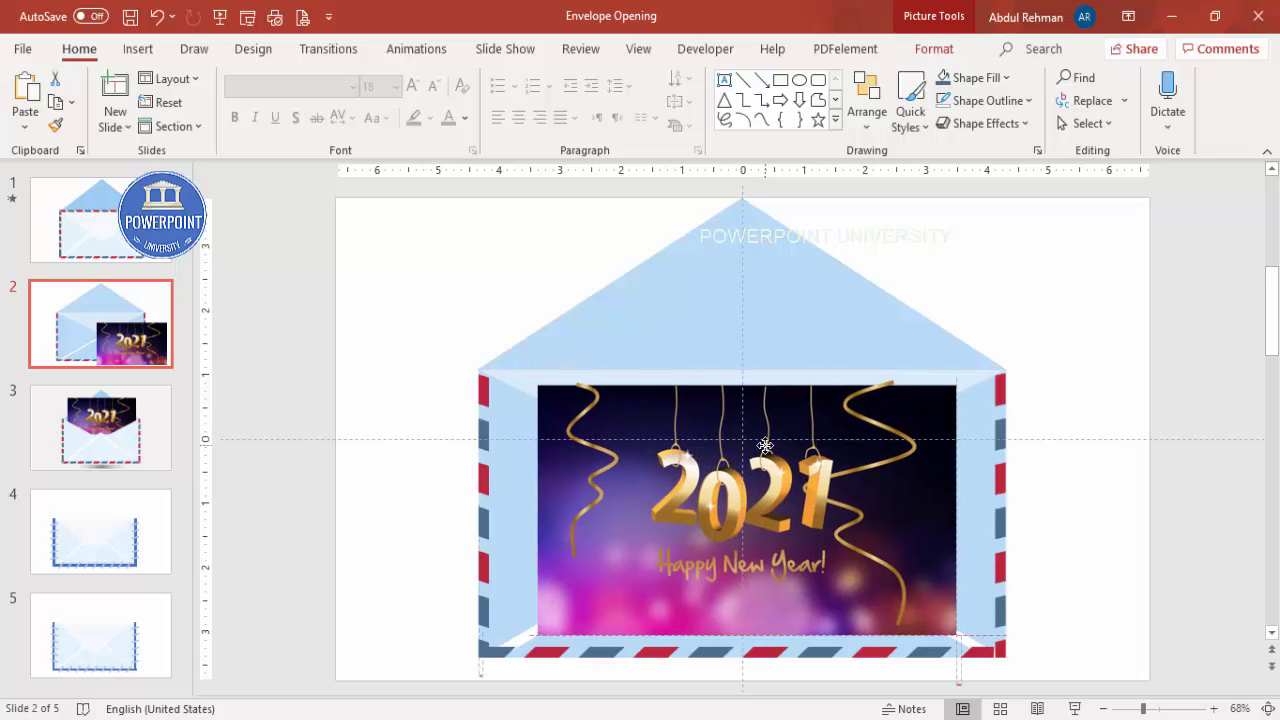
{"action": "left_click_drag", "start_coordinate": [764, 443], "coordinate": [764, 432]}
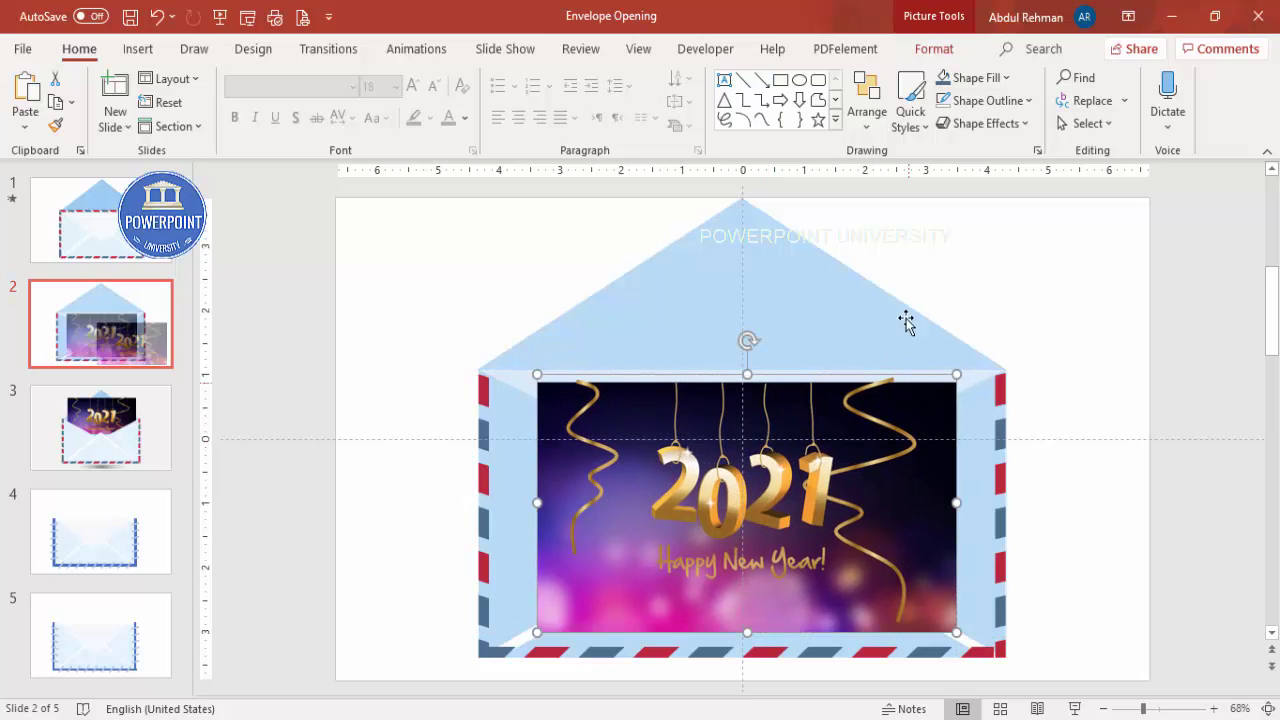
Send the 2021 picture backward repeatedly until it sits behind the envelope's front flaps.
{"action": "left_click", "coordinate": [945, 49]}
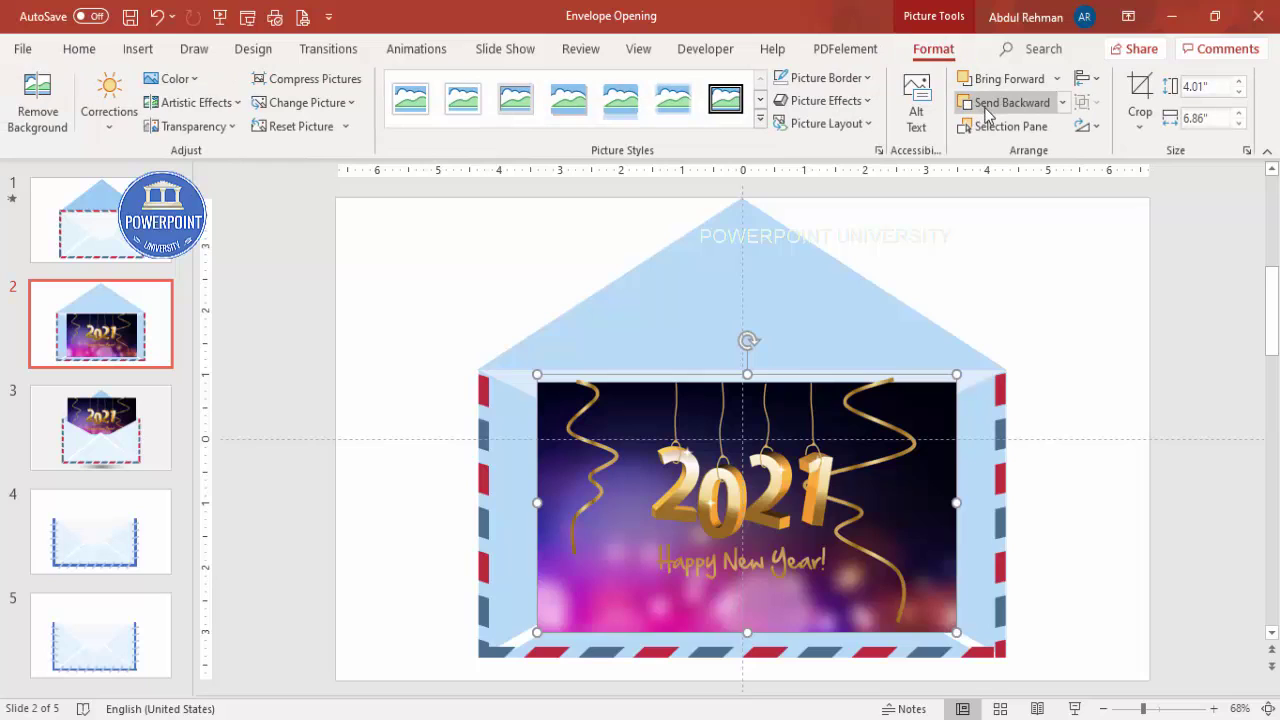
{"action": "left_click", "coordinate": [1012, 103]}
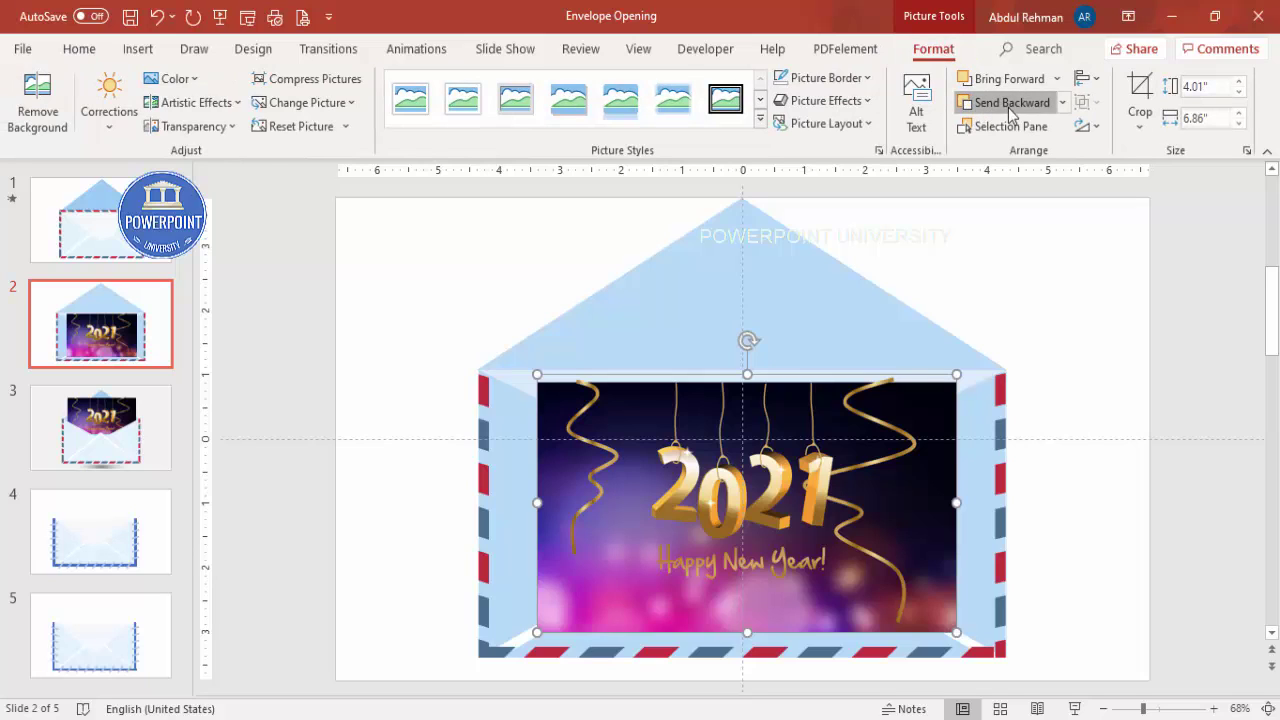
{"action": "left_click", "coordinate": [1012, 103]}
{"action": "left_click", "coordinate": [1012, 103]}
{"action": "left_click", "coordinate": [1012, 103]}
{"action": "left_click", "coordinate": [1012, 103]}
{"action": "left_click", "coordinate": [1012, 103]}
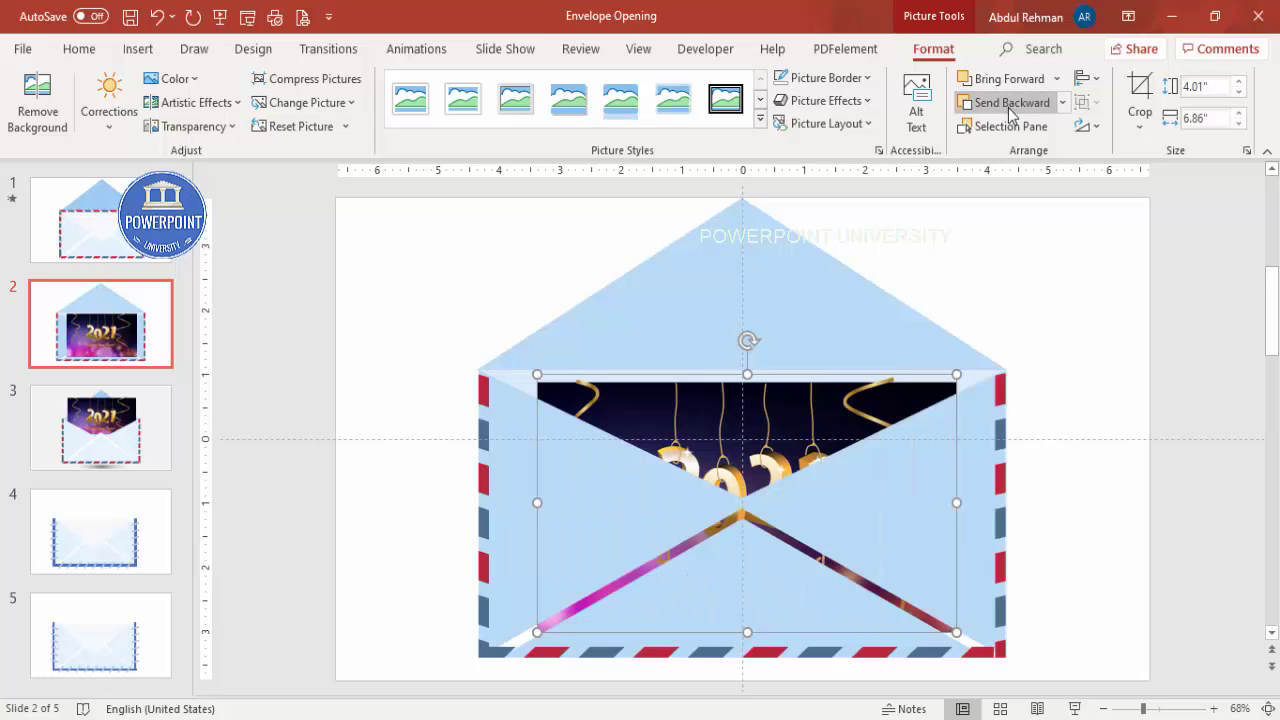
{"action": "left_click", "coordinate": [1010, 108]}
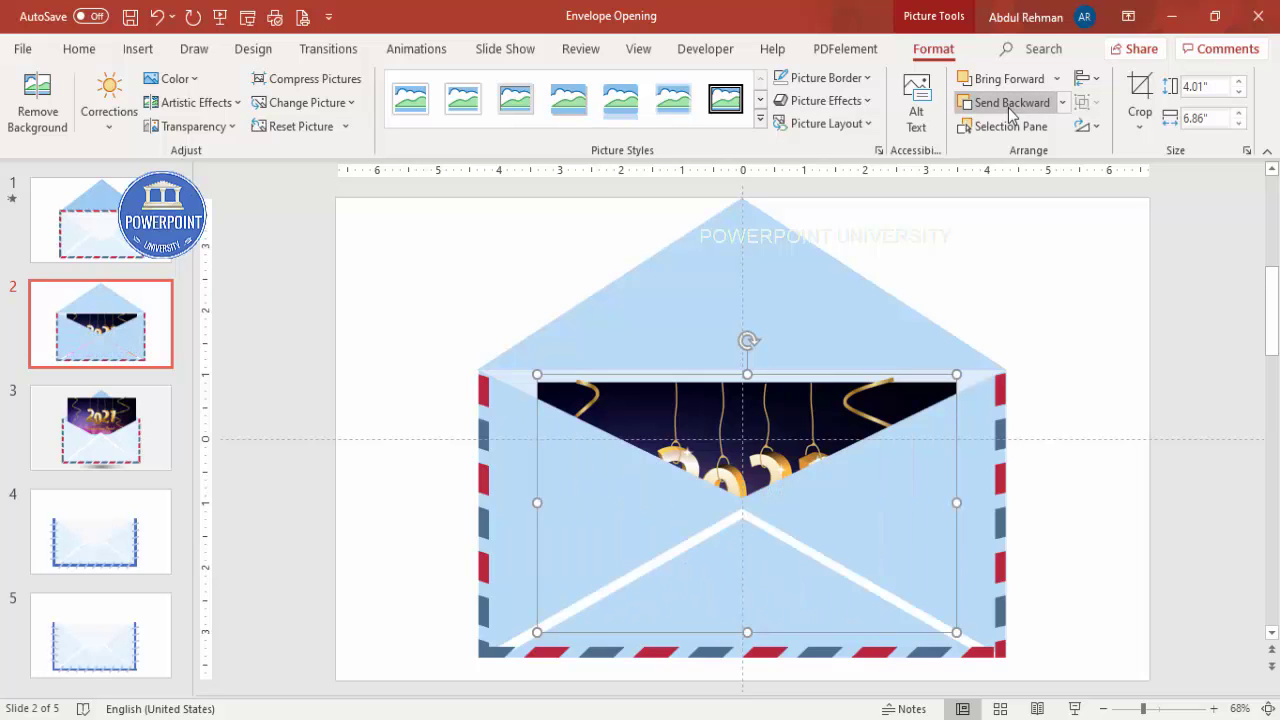
{"action": "left_click", "coordinate": [1057, 355]}
{"action": "left_click", "coordinate": [791, 425]}
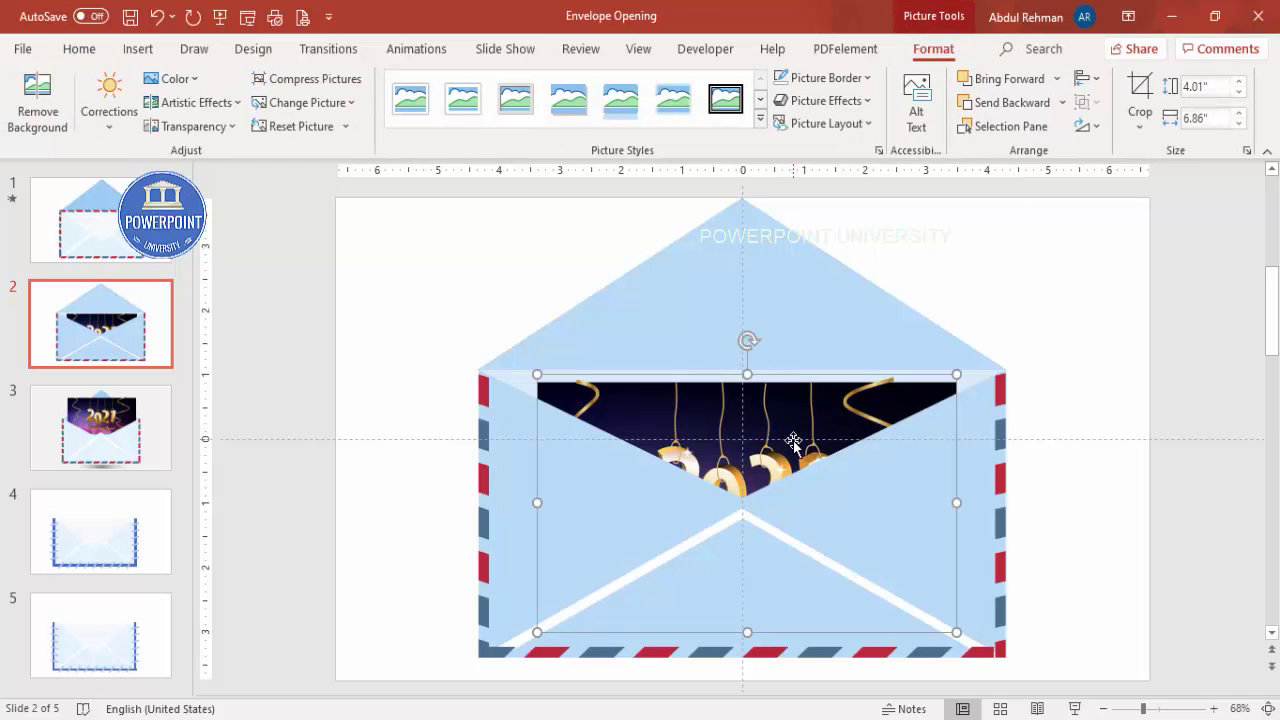
{"action": "mouse_move", "coordinate": [786, 440]}
{"action": "left_mouse_down"}
{"action": "mouse_move", "coordinate": [783, 314]}
{"action": "mouse_move", "coordinate": [791, 438]}
{"action": "left_mouse_up"}
Send the top flap to back, raise the card so it peeks out, and hide the guides.
{"action": "left_click", "coordinate": [791, 300]}
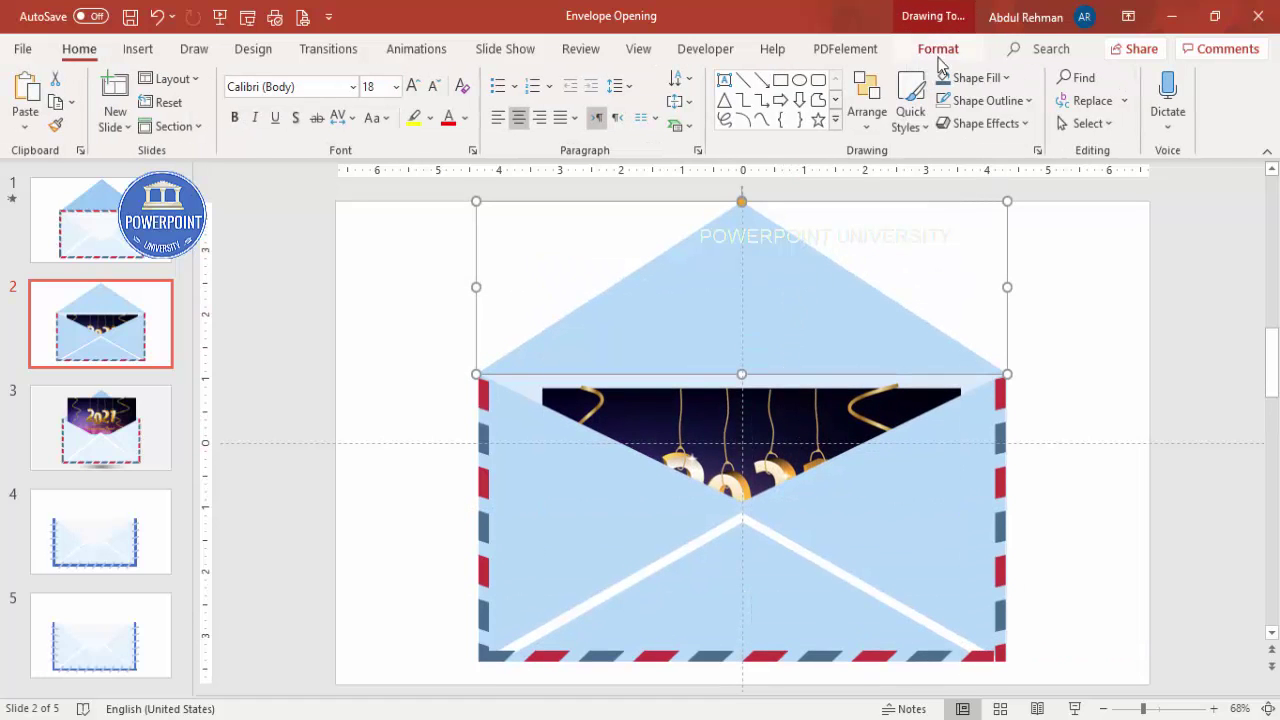
{"action": "left_click", "coordinate": [937, 48]}
{"action": "left_click", "coordinate": [1017, 110]}
{"action": "left_click", "coordinate": [994, 157]}
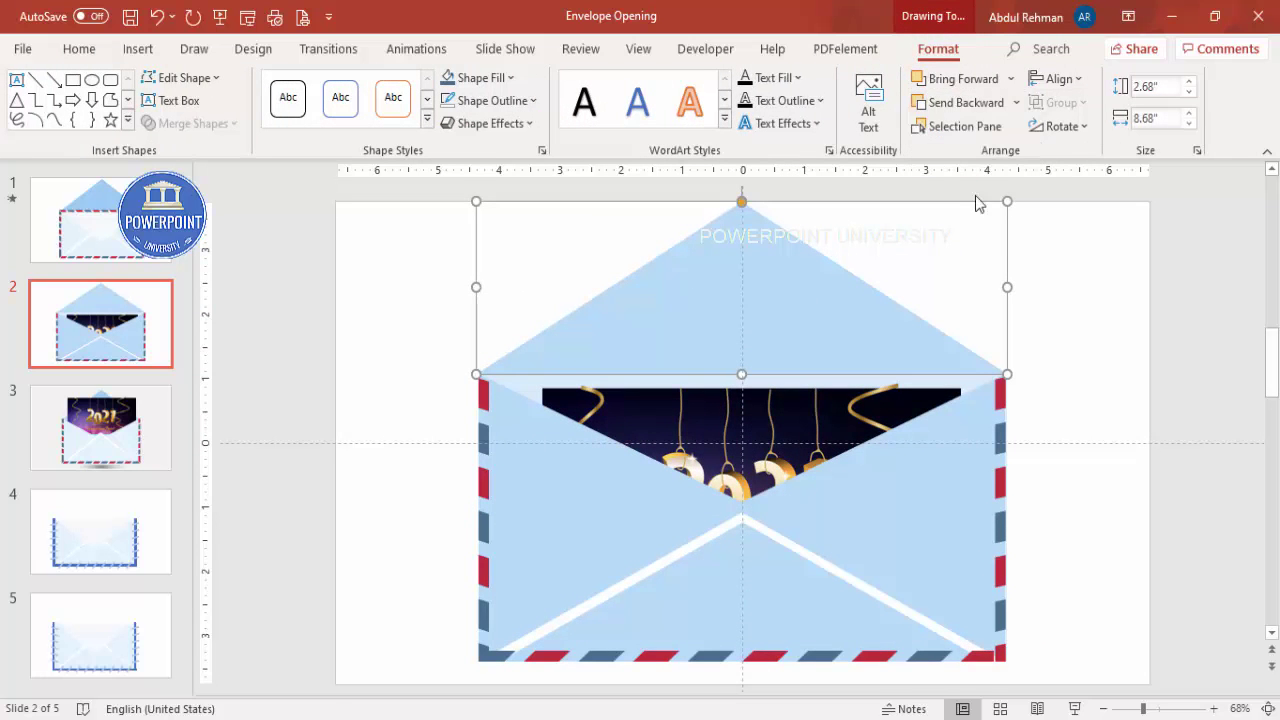
{"action": "left_click", "coordinate": [788, 428]}
{"action": "mouse_move", "coordinate": [788, 428]}
{"action": "left_mouse_down"}
{"action": "mouse_move", "coordinate": [787, 275]}
{"action": "mouse_move", "coordinate": [775, 413]}
{"action": "left_mouse_up"}
{"action": "left_click_drag", "start_coordinate": [775, 420], "coordinate": [777, 430]}
{"action": "left_click", "coordinate": [642, 50]}
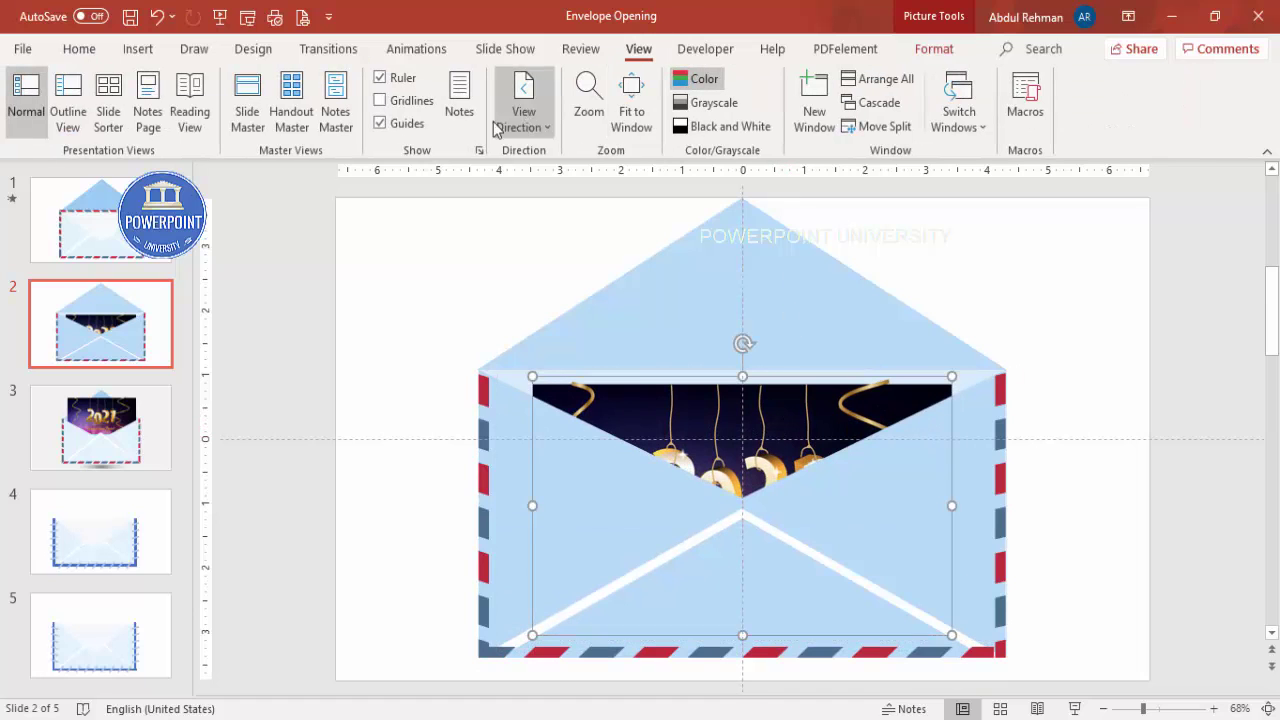
{"action": "left_click", "coordinate": [1055, 299]}
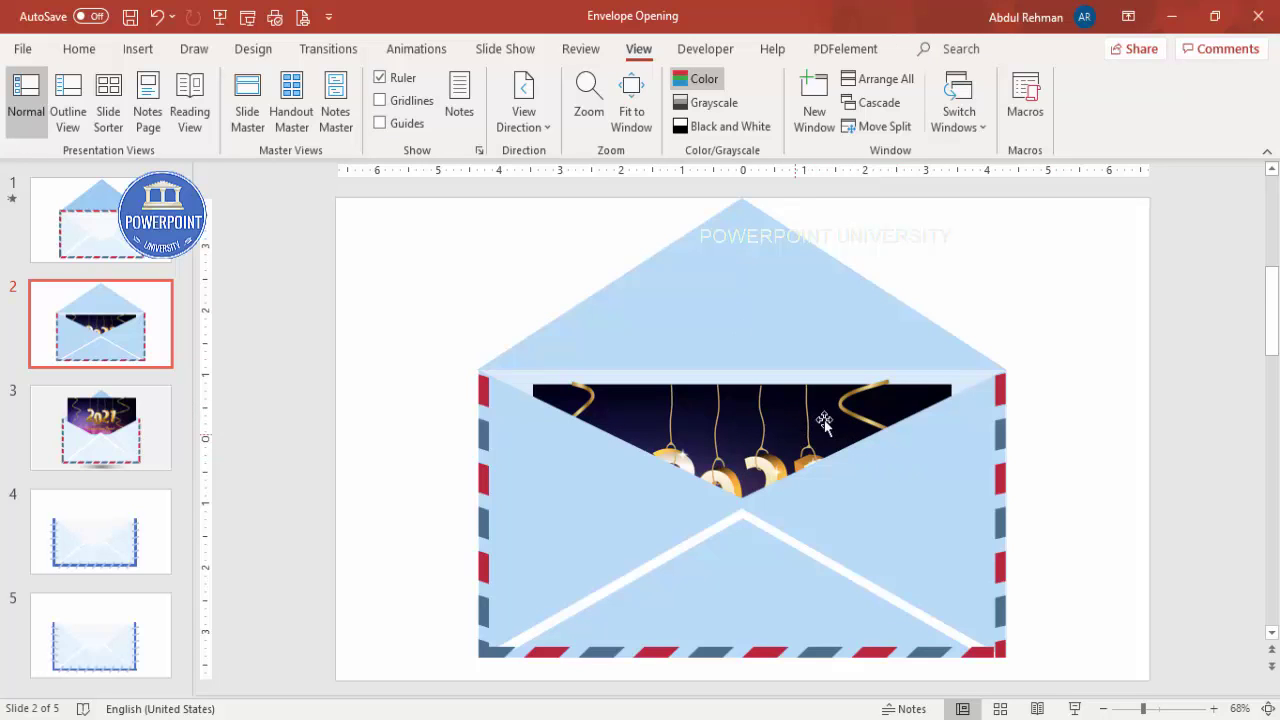
Give the 2021 picture an Up motion path and preview it with Play All in the Animation Pane.
{"action": "left_click", "coordinate": [415, 52]}
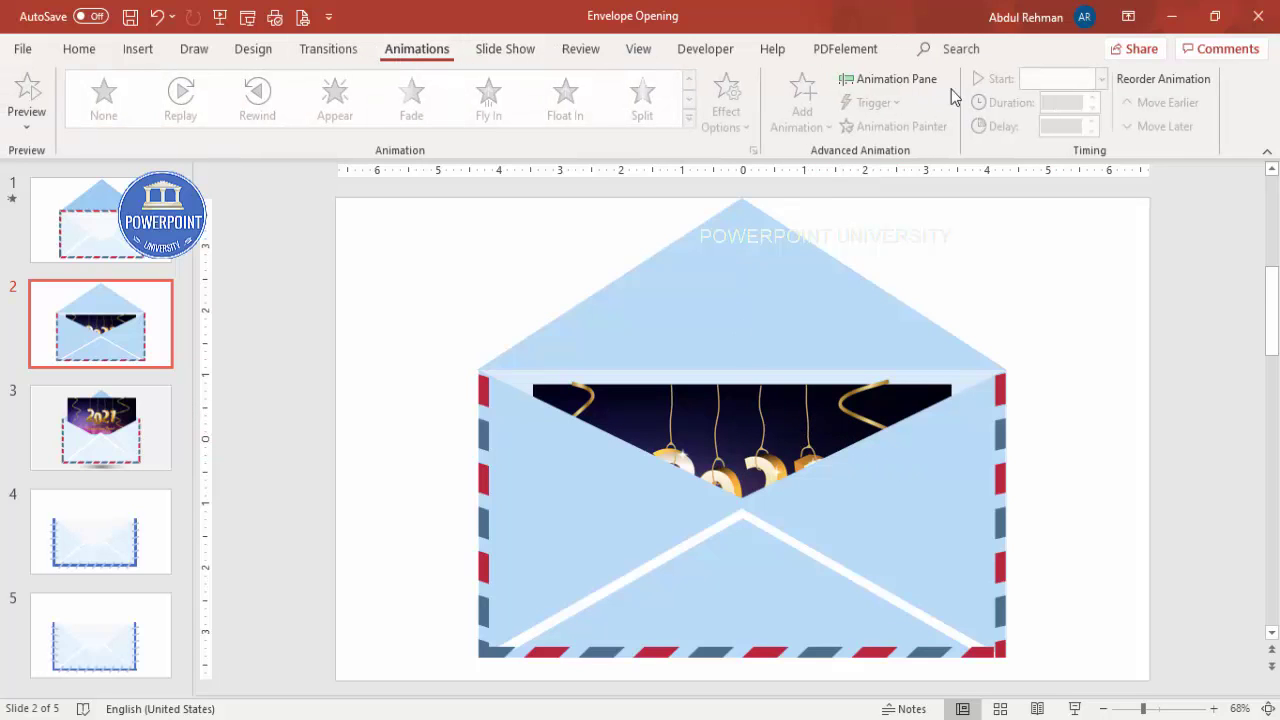
{"action": "left_click", "coordinate": [914, 80]}
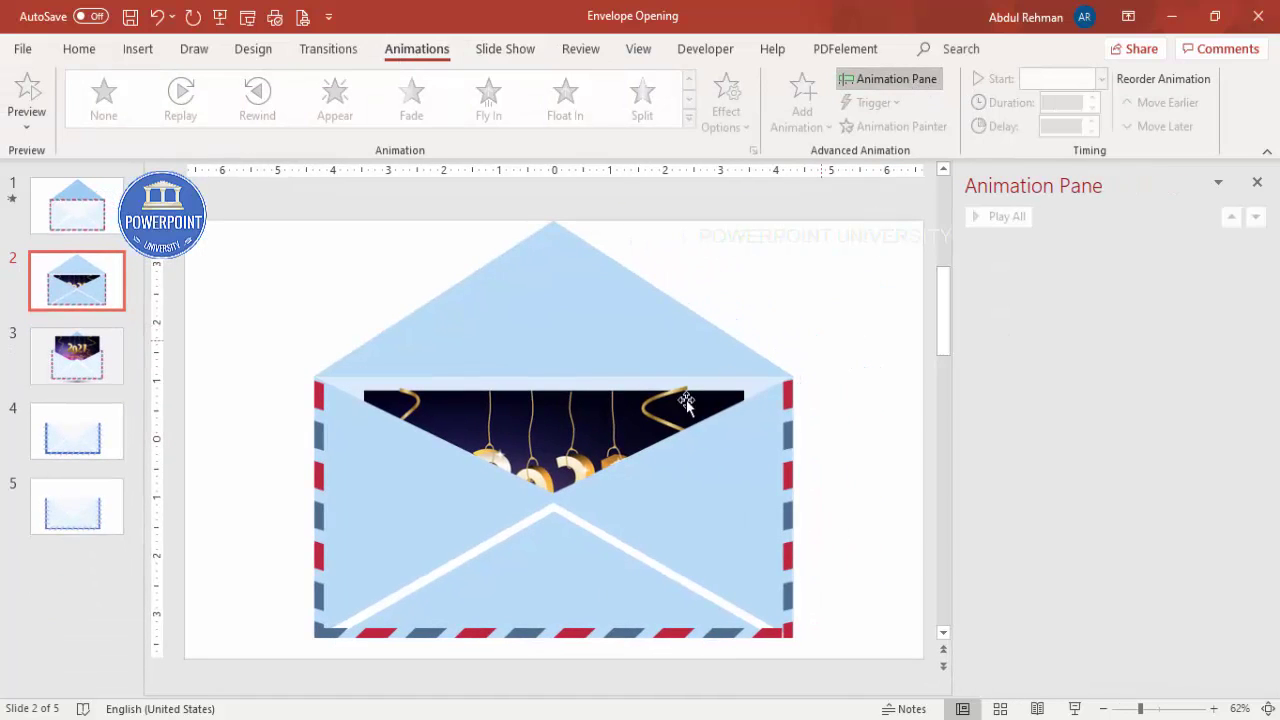
{"action": "left_click", "coordinate": [559, 424]}
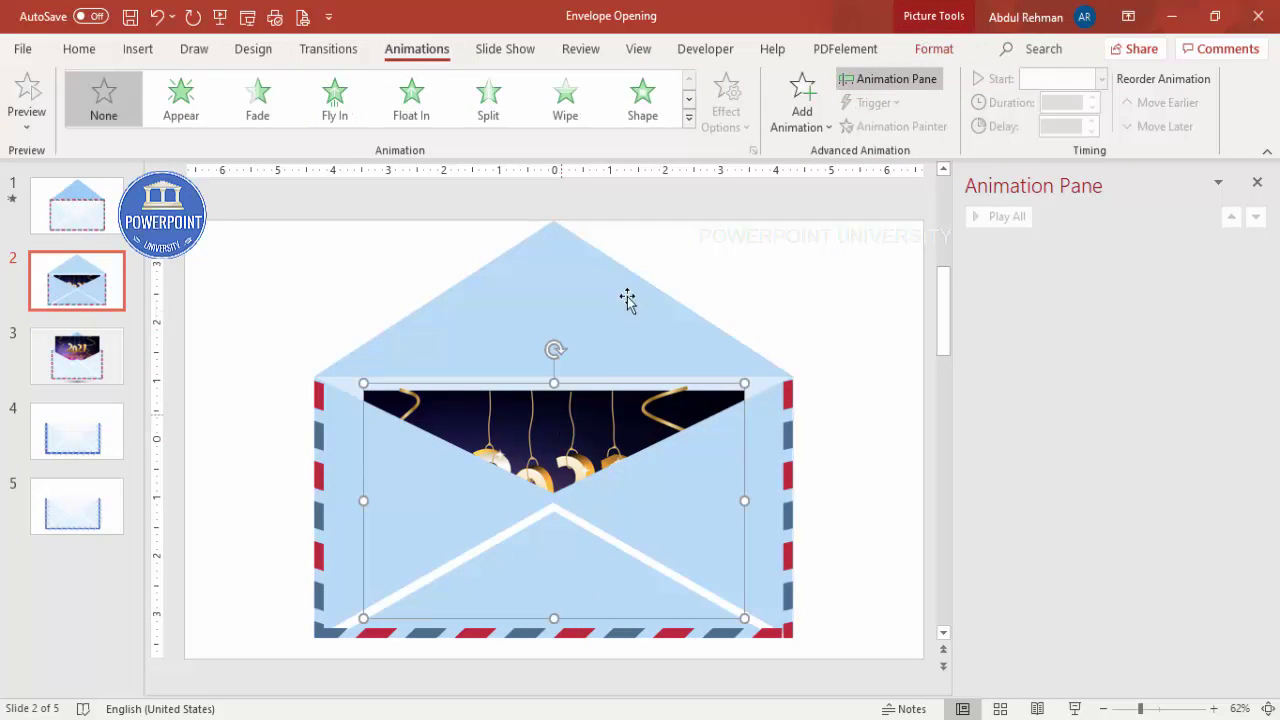
{"action": "left_click", "coordinate": [802, 98]}
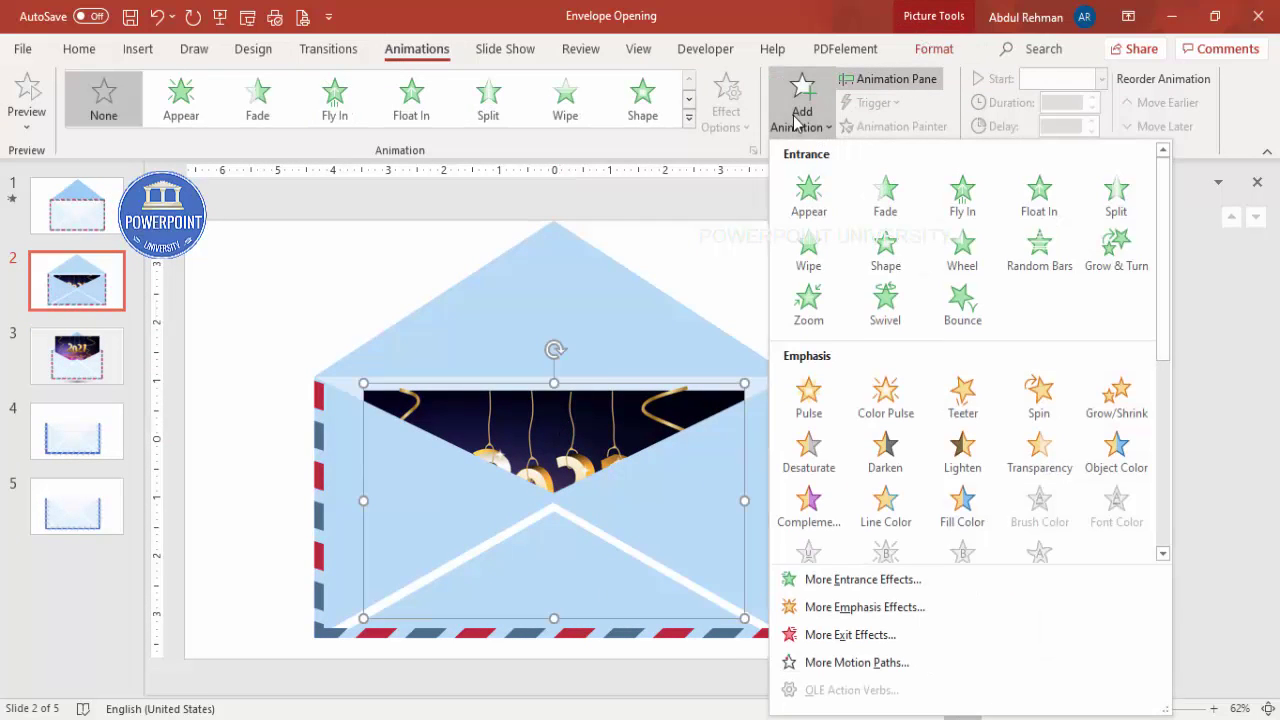
{"action": "left_click", "coordinate": [851, 662]}
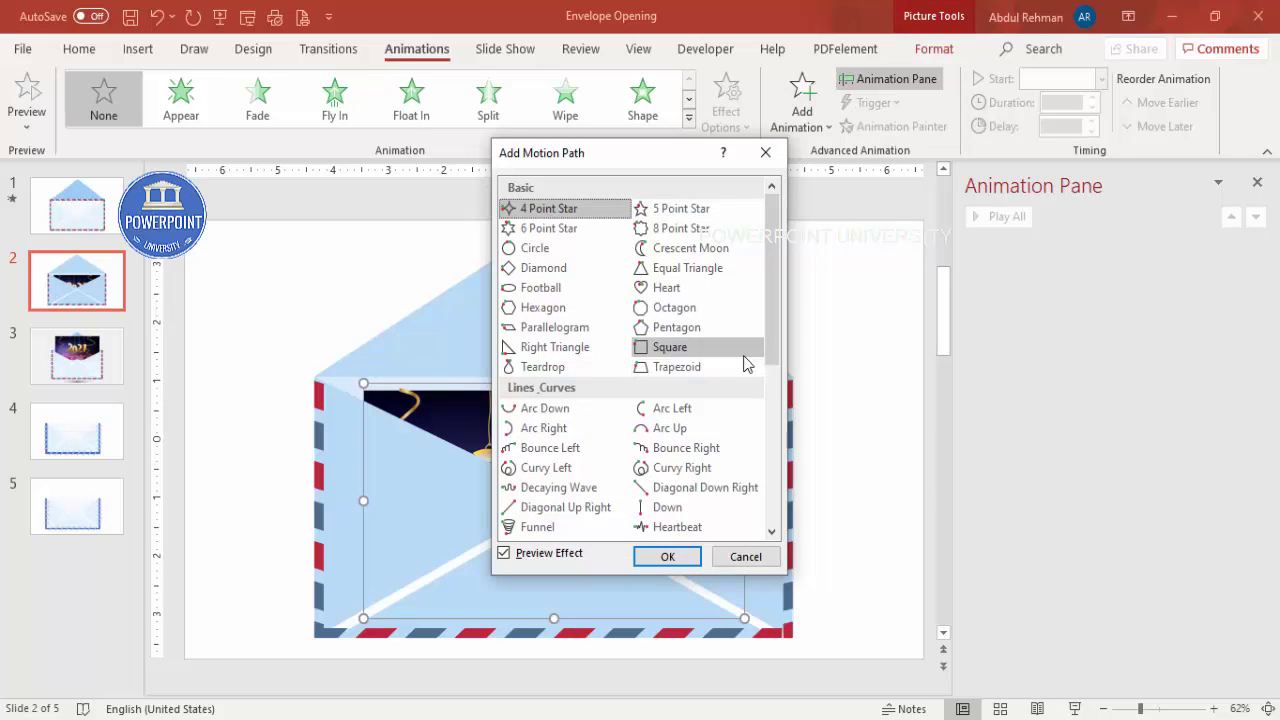
{"action": "left_click_drag", "start_coordinate": [772, 340], "coordinate": [772, 457]}
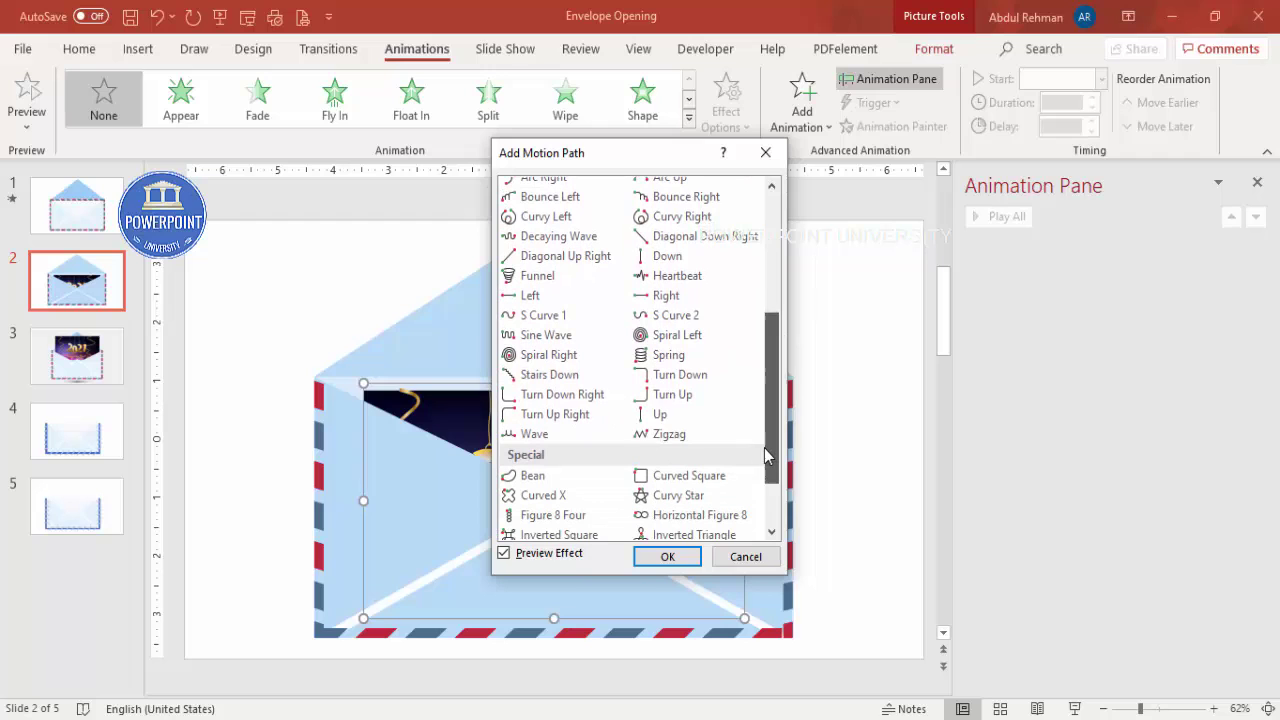
{"action": "left_click", "coordinate": [660, 414]}
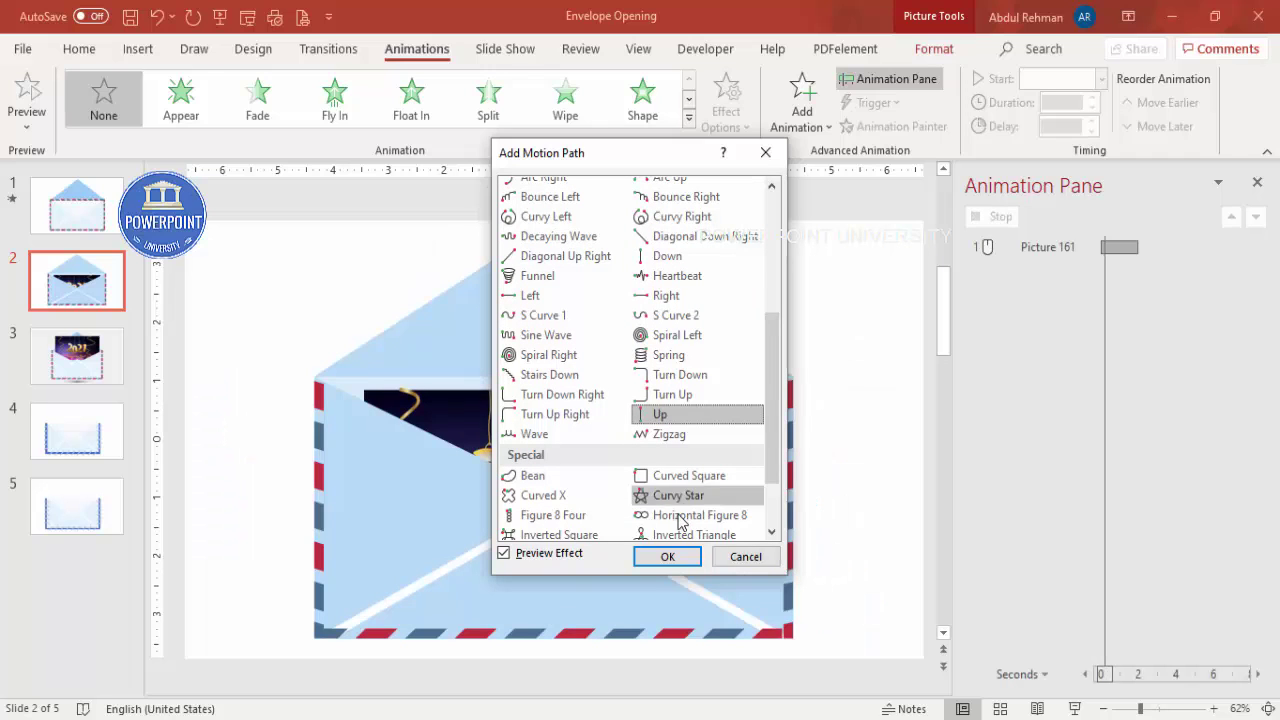
{"action": "left_click", "coordinate": [667, 556]}
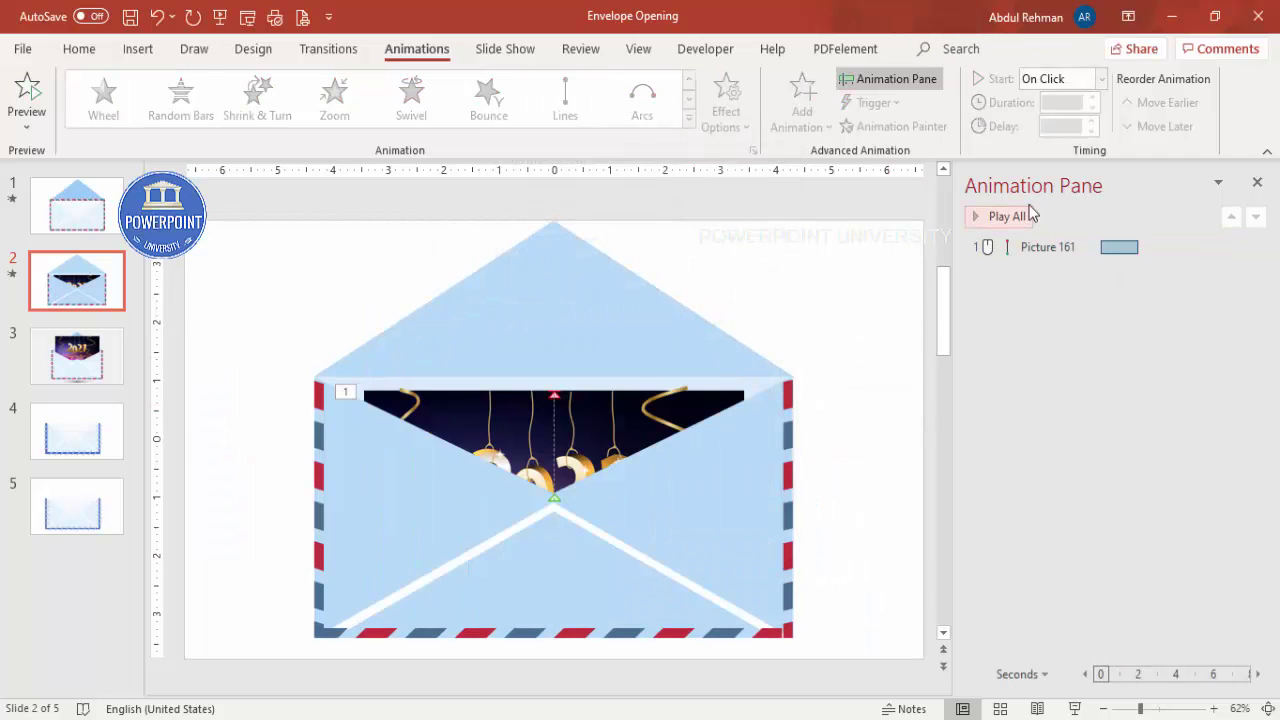
{"action": "left_click", "coordinate": [1018, 217]}
Set the Up path's smooth start and end to 0 sec, bounce end 1.2 sec, and duration 2 seconds.
{"action": "double_click", "coordinate": [1015, 250]}
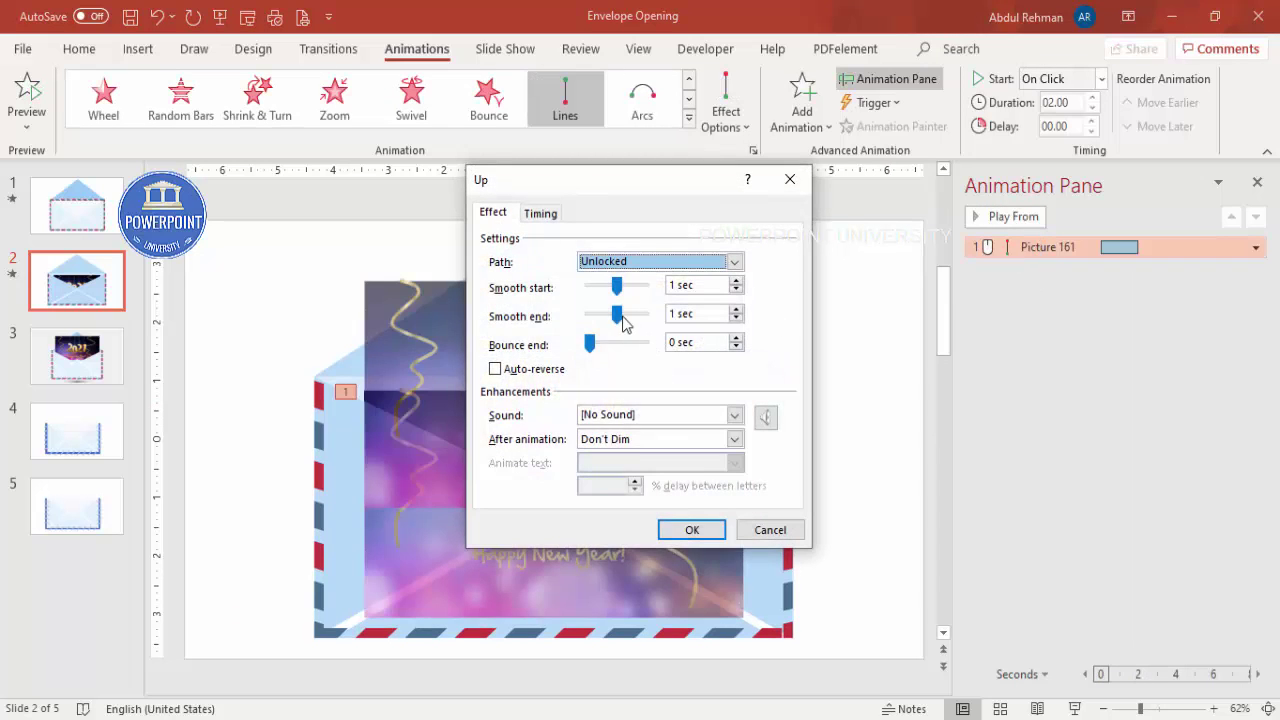
{"action": "left_click_drag", "start_coordinate": [622, 322], "coordinate": [591, 289]}
{"action": "left_click", "coordinate": [593, 316]}
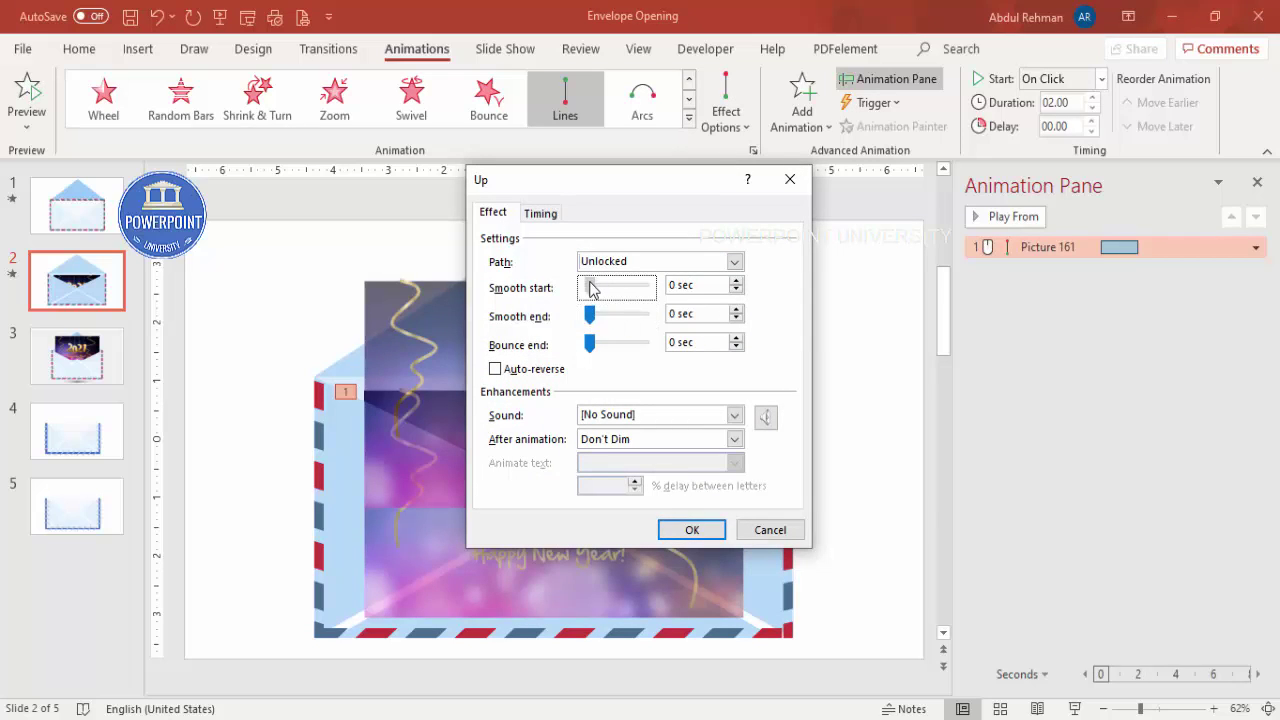
{"action": "left_click", "coordinate": [590, 345]}
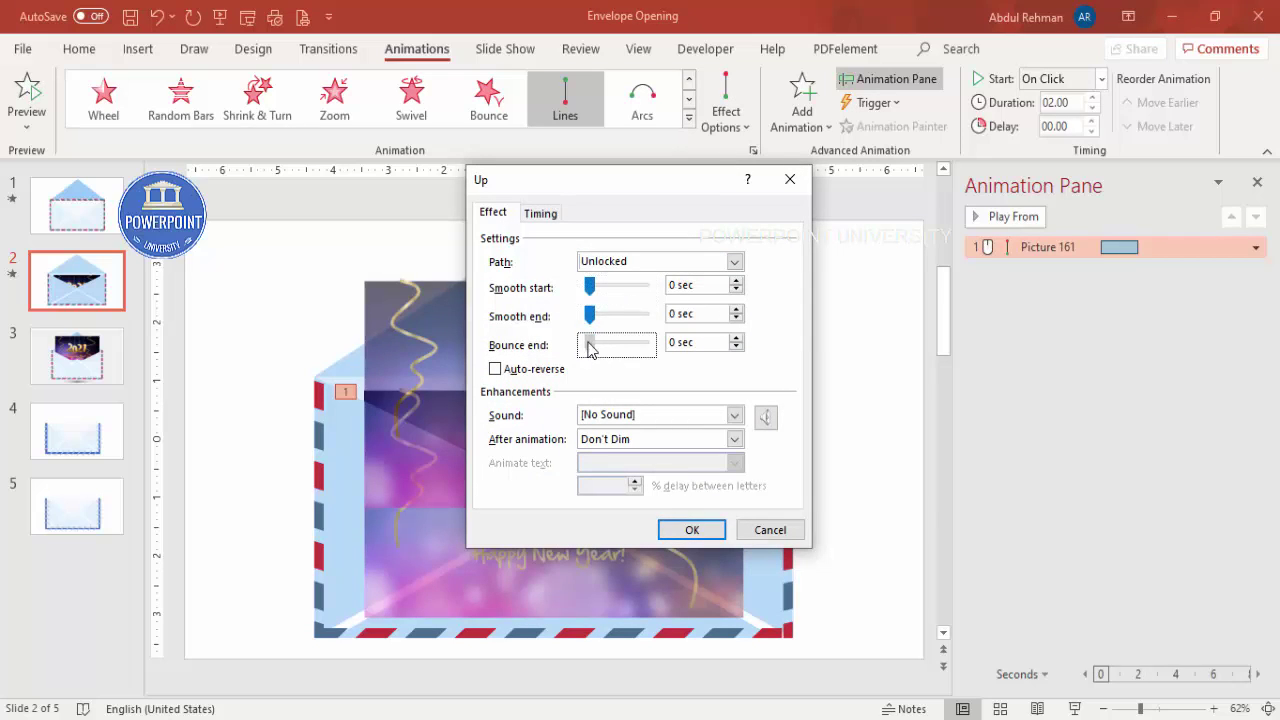
{"action": "left_click", "coordinate": [556, 216]}
{"action": "left_click", "coordinate": [682, 289]}
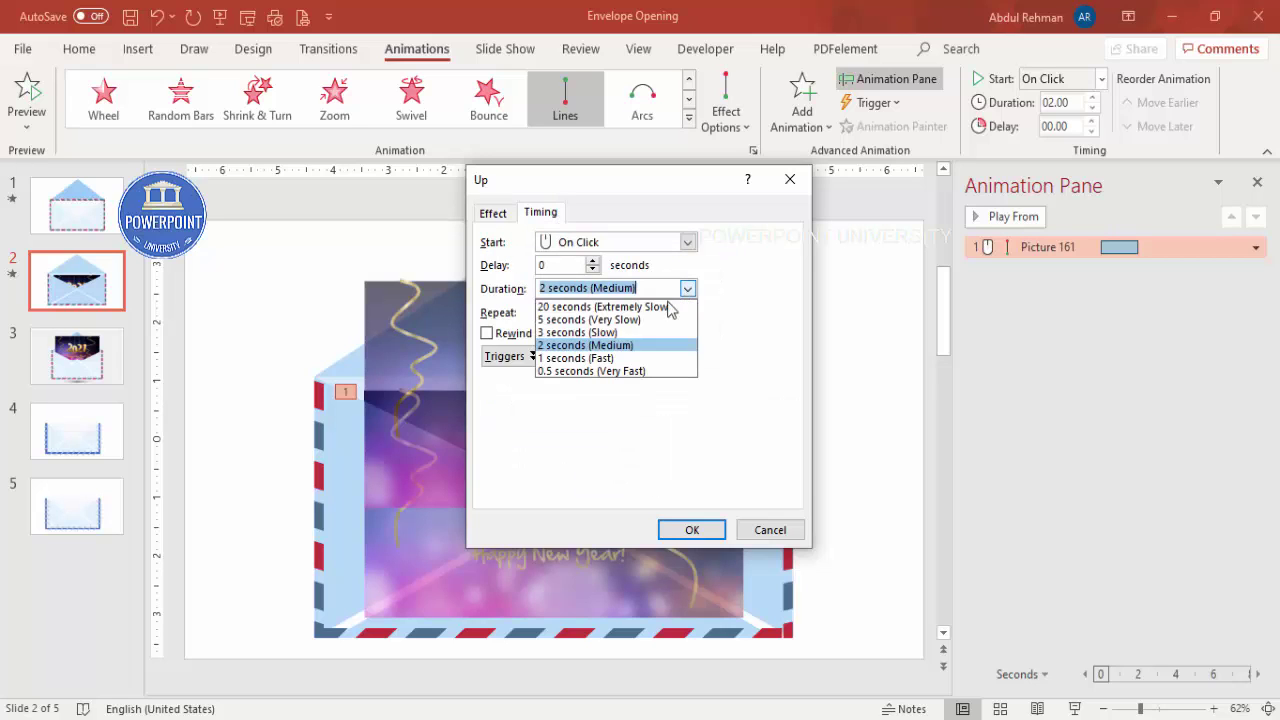
{"action": "left_click", "coordinate": [630, 346]}
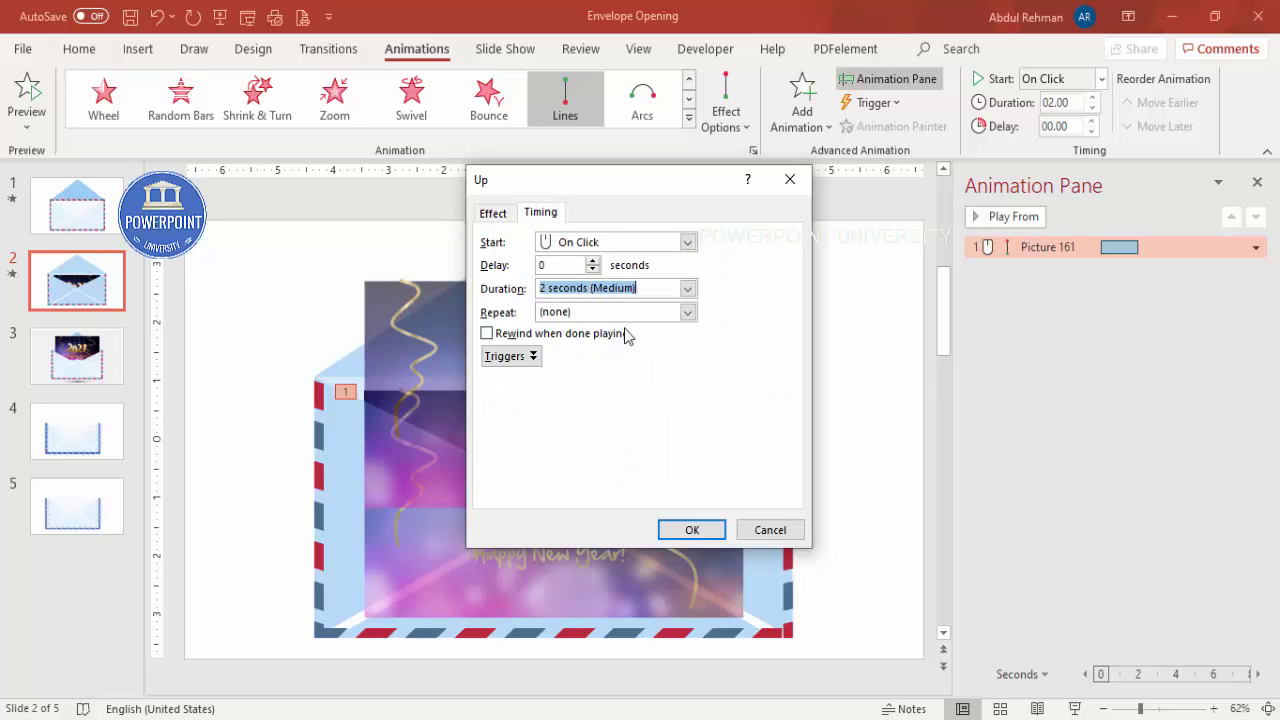
{"action": "left_click", "coordinate": [702, 535]}
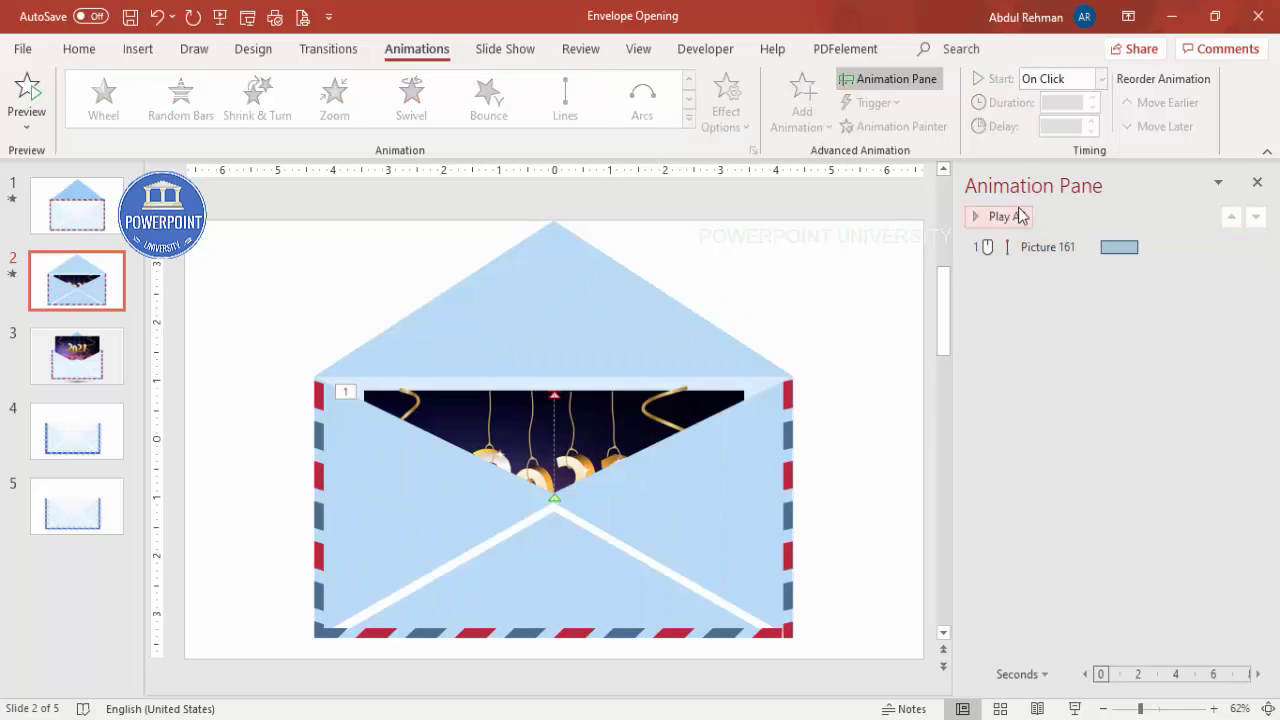
{"action": "left_click", "coordinate": [1016, 214]}
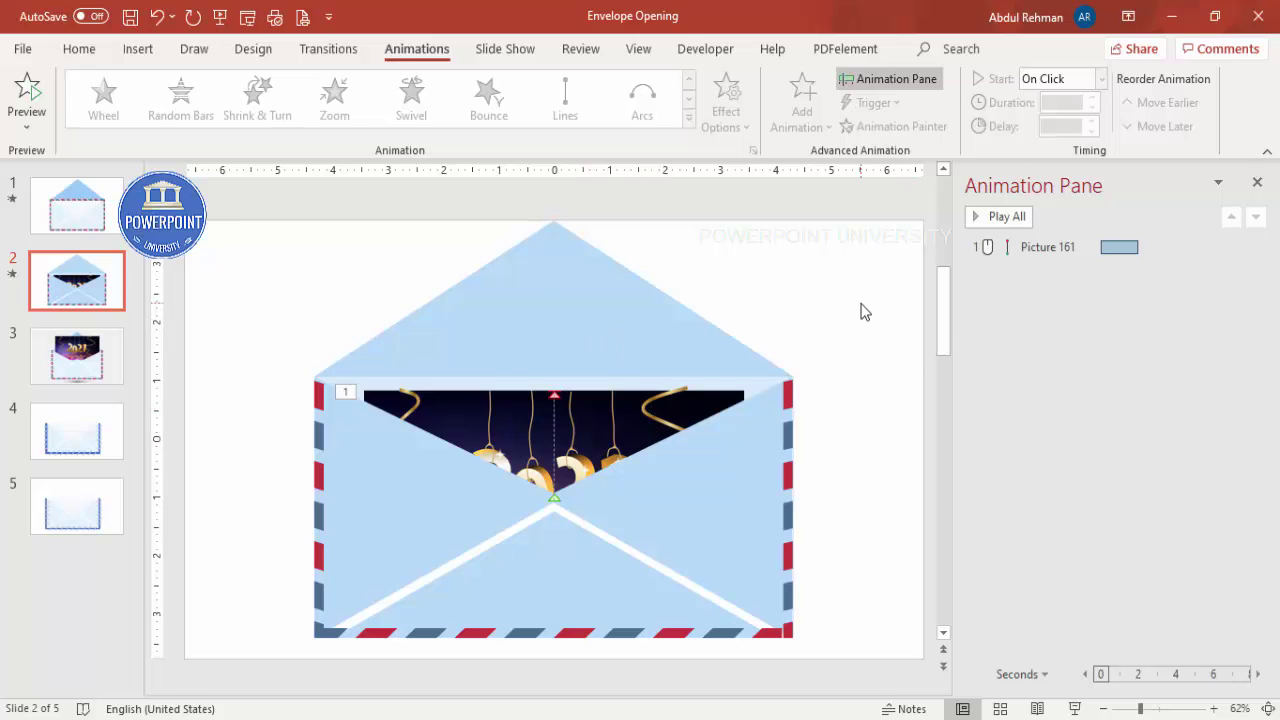
Duplicate the triangular flap with a Ctrl+drag, placing the copy to the right of the original.
{"action": "left_click", "coordinate": [555, 281]}
{"action": "scroll", "coordinate": [555, 281], "scroll_direction": "up", "scroll_amount": 1}
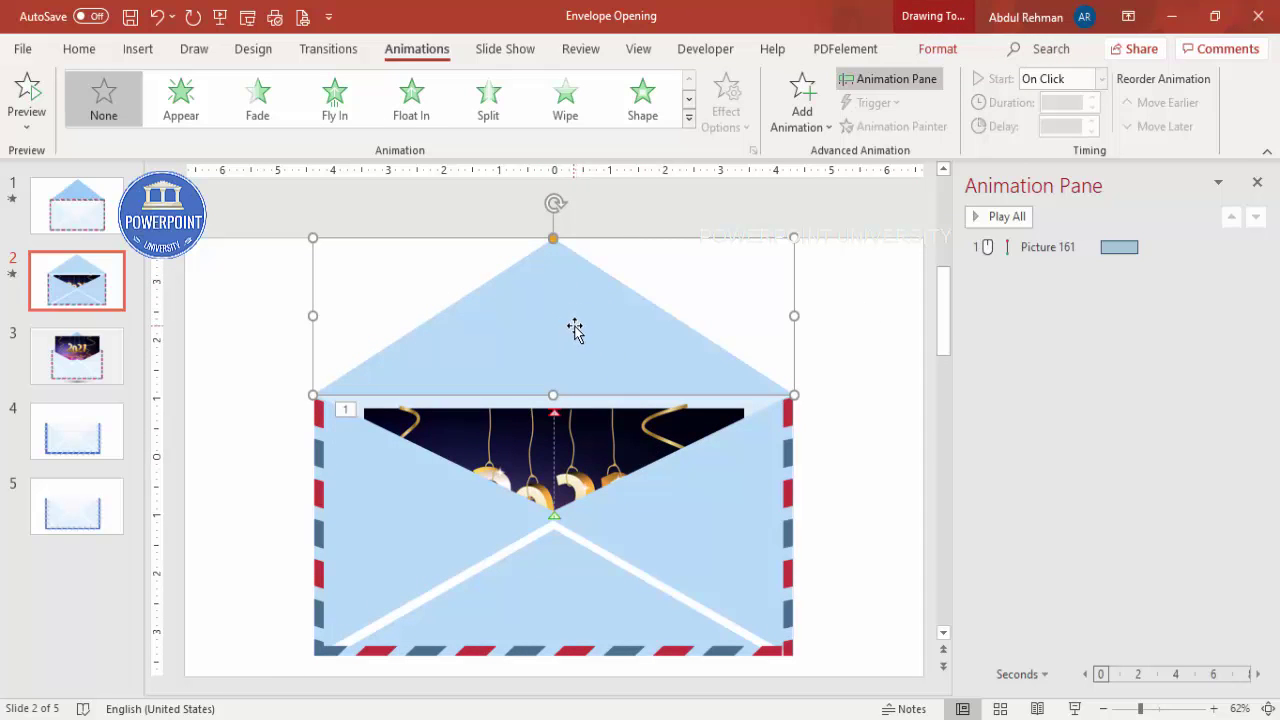
{"action": "left_click_drag", "start_coordinate": [585, 330], "coordinate": [729, 271]}
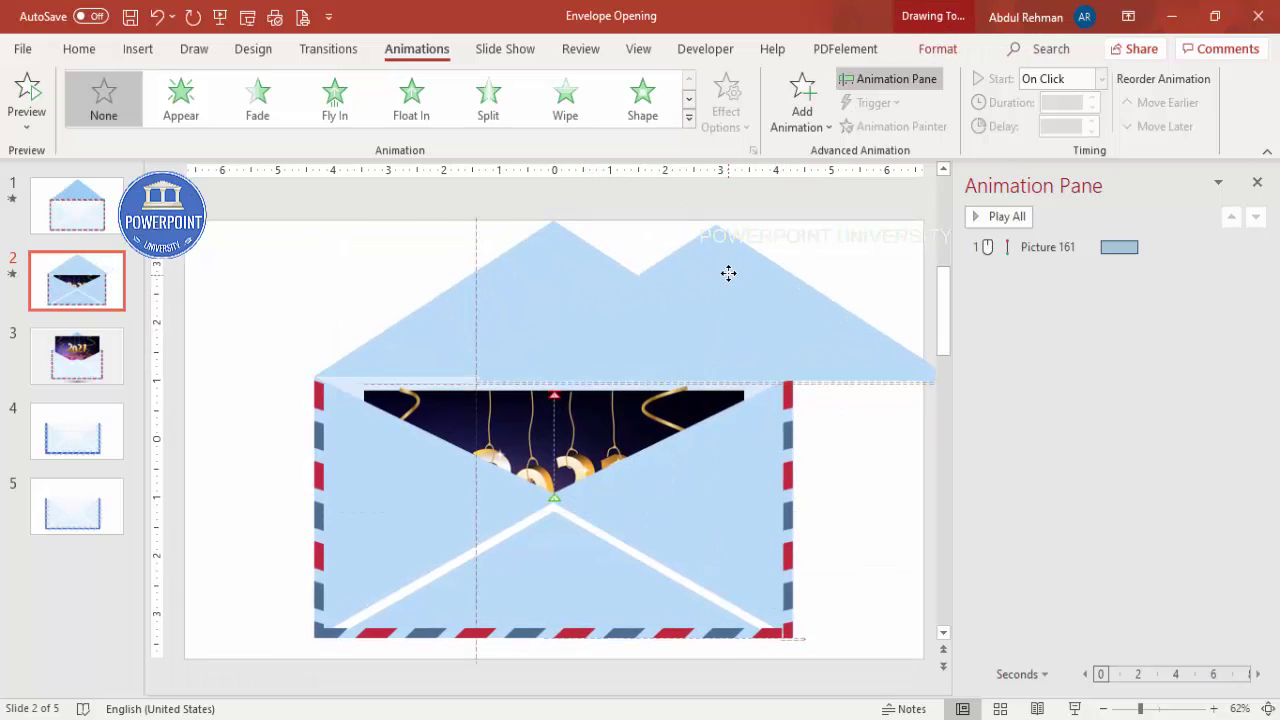
{"action": "key", "text": "Escape"}
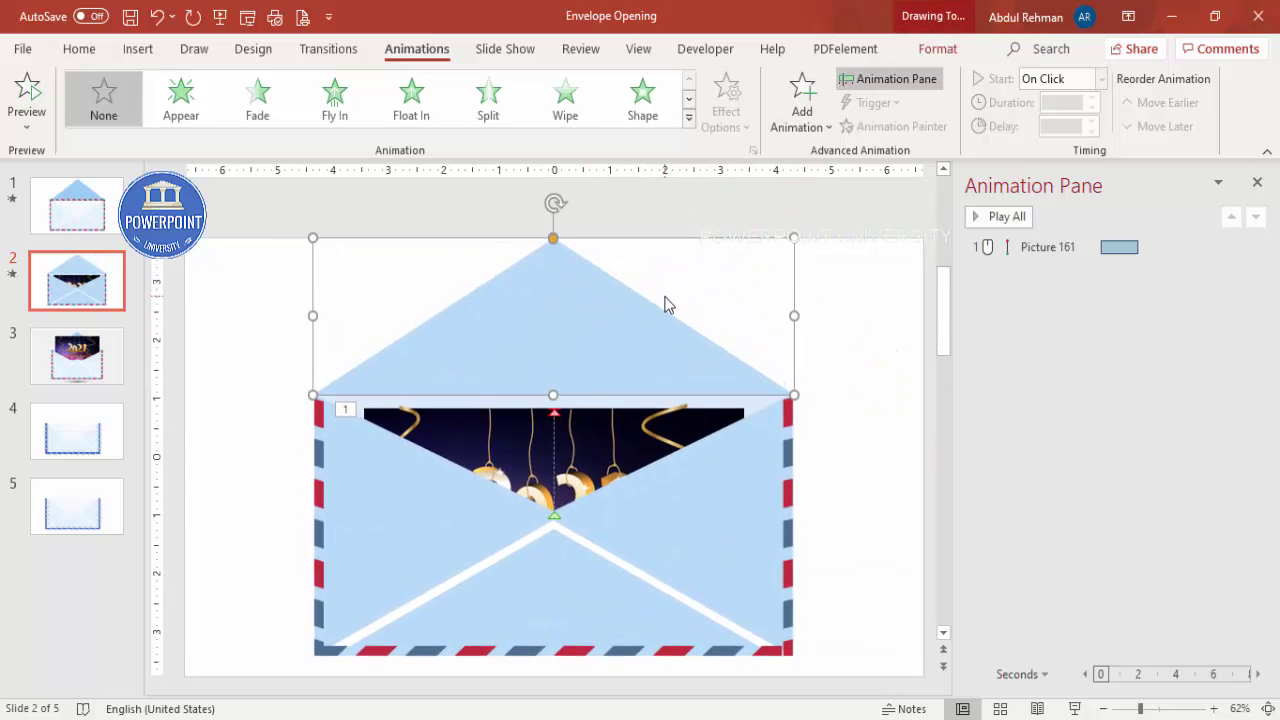
{"action": "left_click_drag", "start_coordinate": [666, 300], "coordinate": [740, 288]}
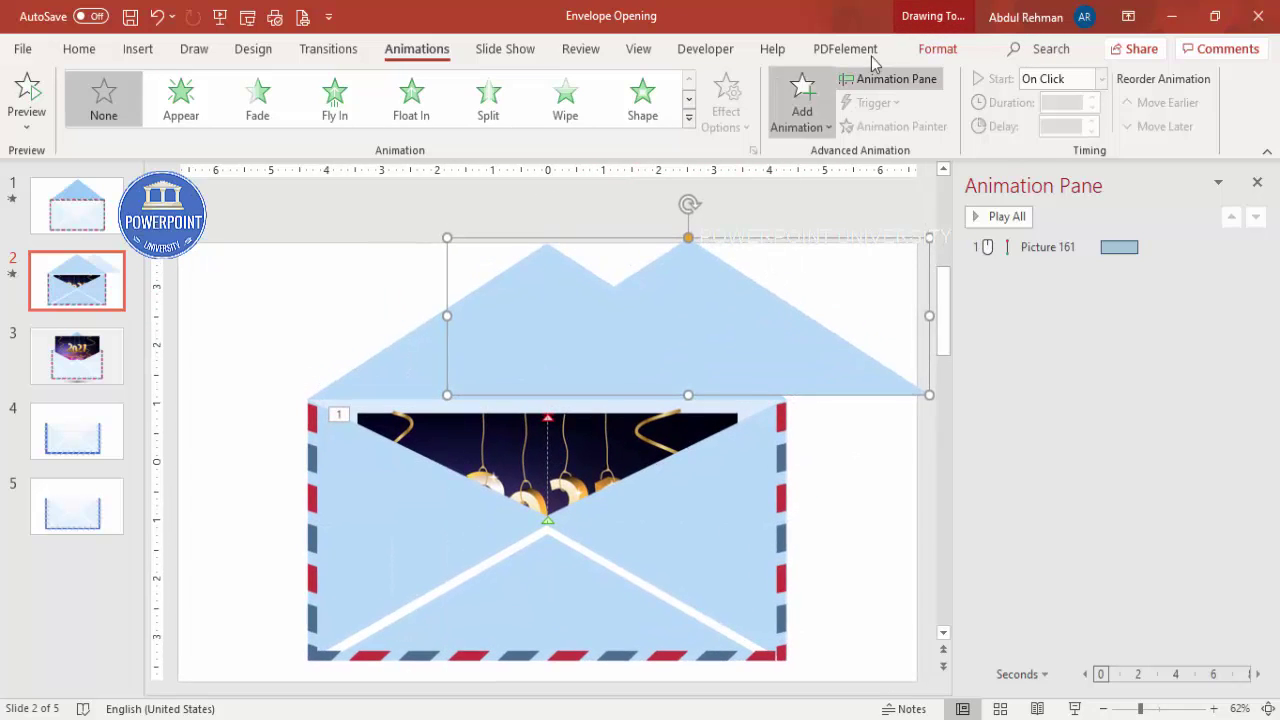
Fill both the right and left flaps with light blue from Shape Fill.
{"action": "left_click", "coordinate": [937, 48]}
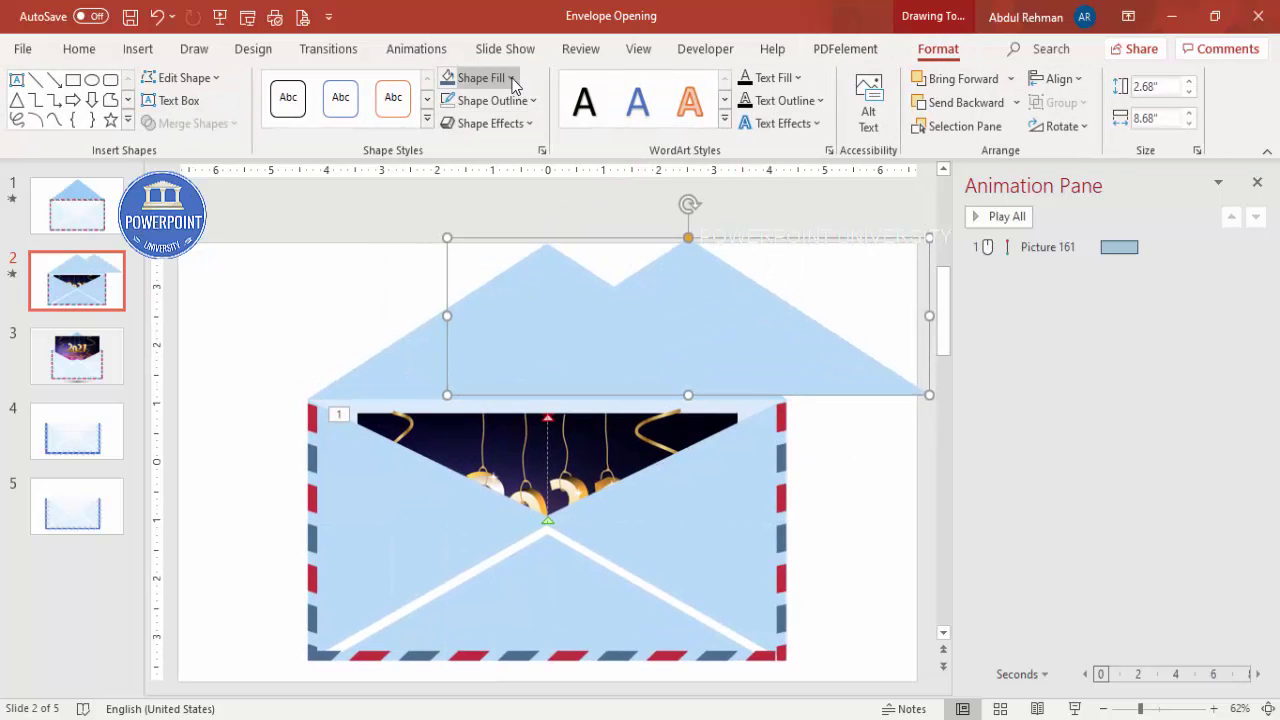
{"action": "left_click", "coordinate": [480, 77]}
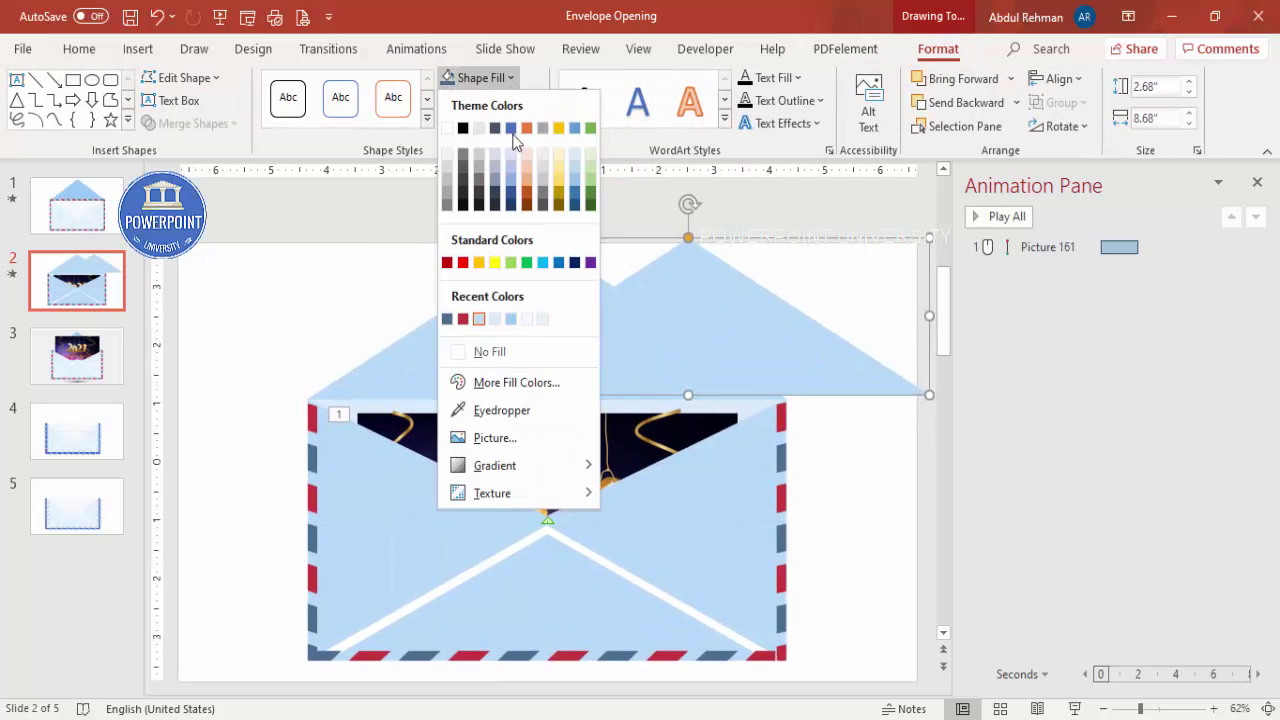
{"action": "left_click", "coordinate": [510, 320]}
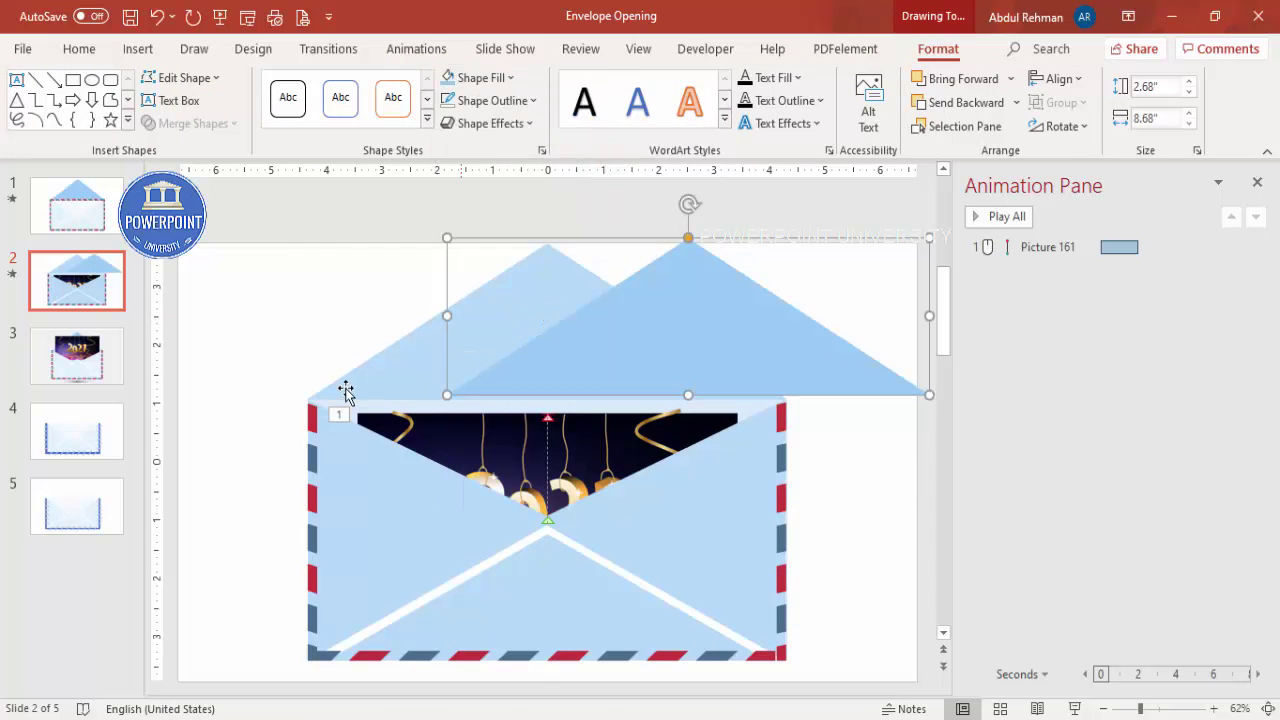
{"action": "left_click", "coordinate": [390, 362]}
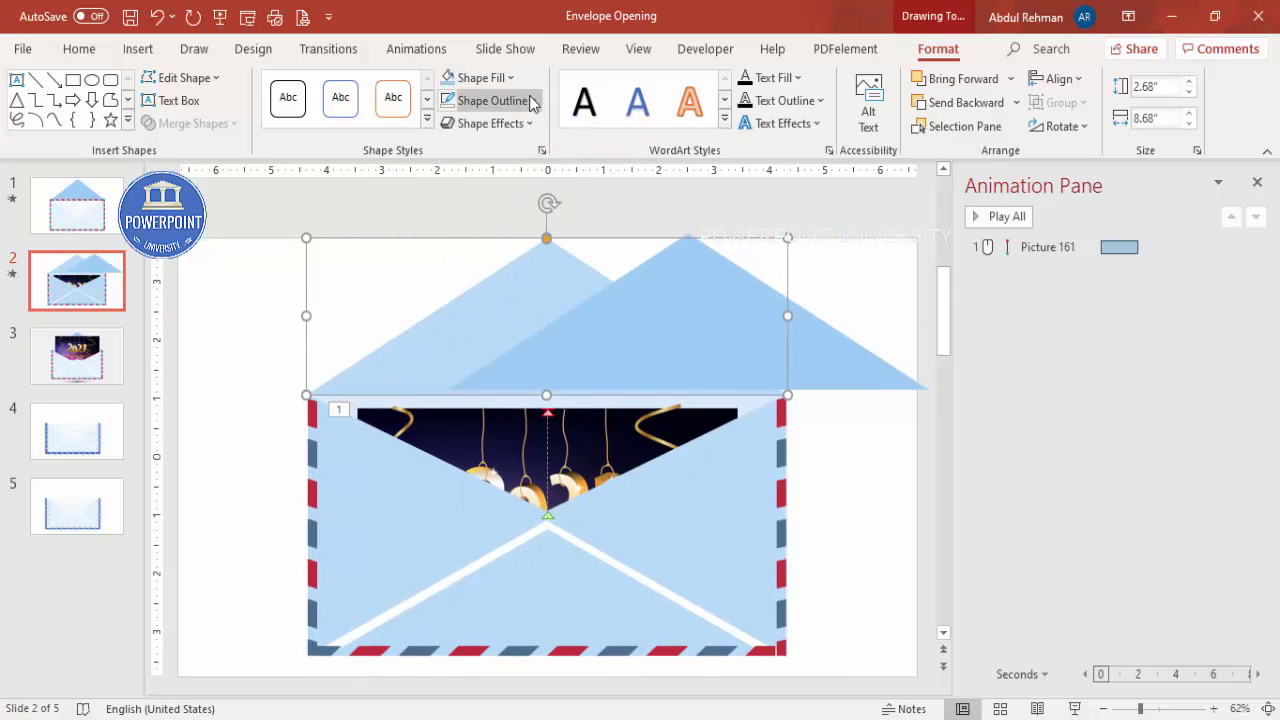
{"action": "left_click", "coordinate": [509, 79]}
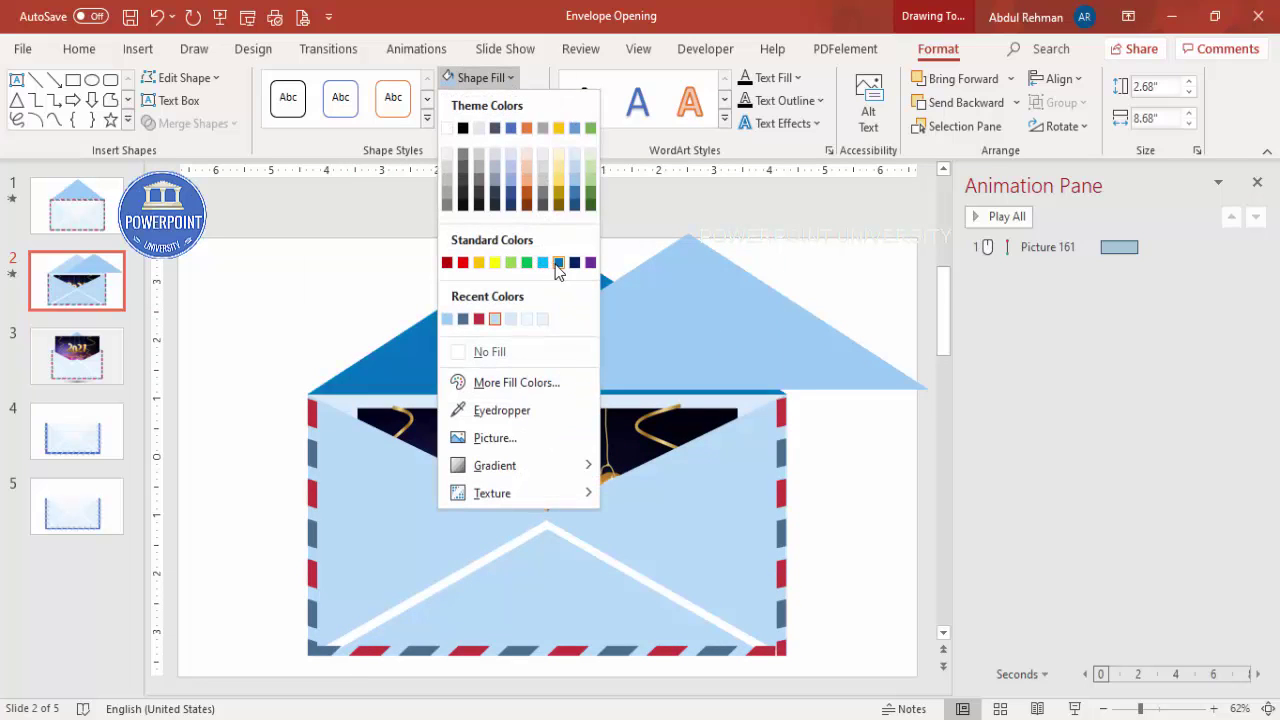
{"action": "left_click", "coordinate": [494, 319]}
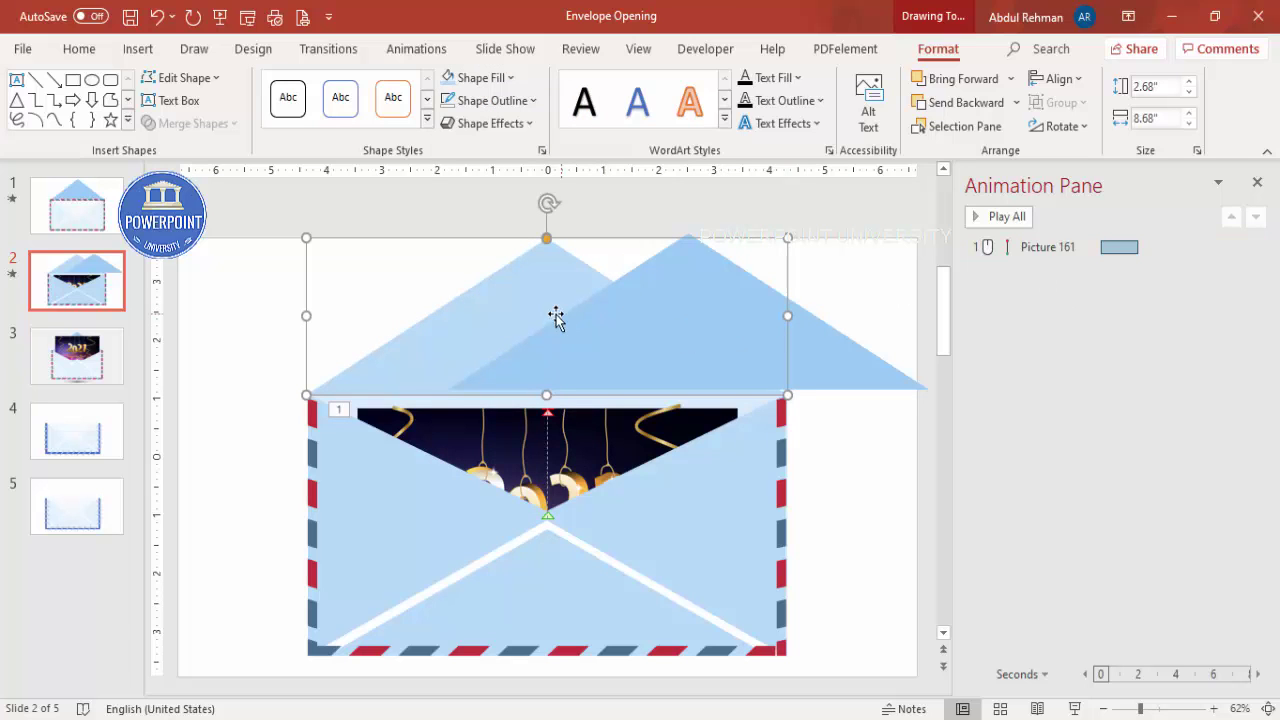
{"action": "right_click", "coordinate": [534, 294]}
Change the left flap's fill to custom RGB 149, 202, 245 and close the Format Shape pane.
{"action": "key", "text": "Escape"}
{"action": "left_click", "coordinate": [1078, 294]}
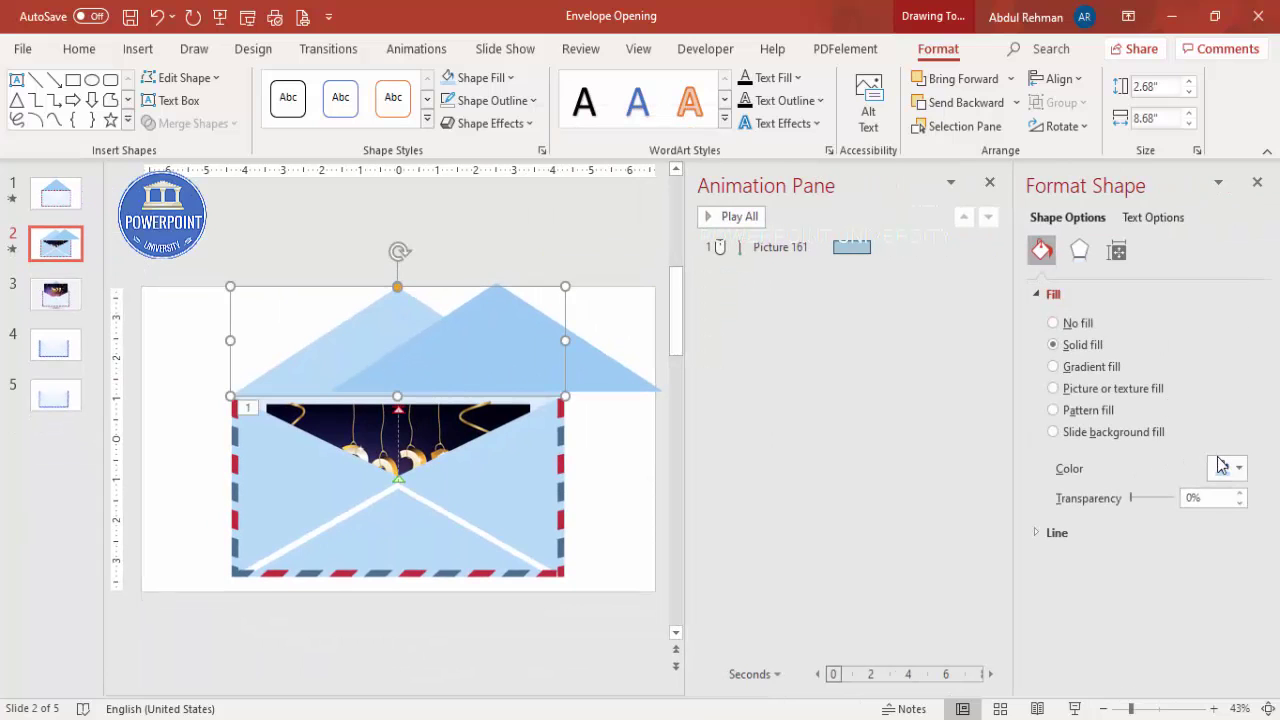
{"action": "left_click", "coordinate": [1225, 467]}
{"action": "left_click", "coordinate": [1145, 420]}
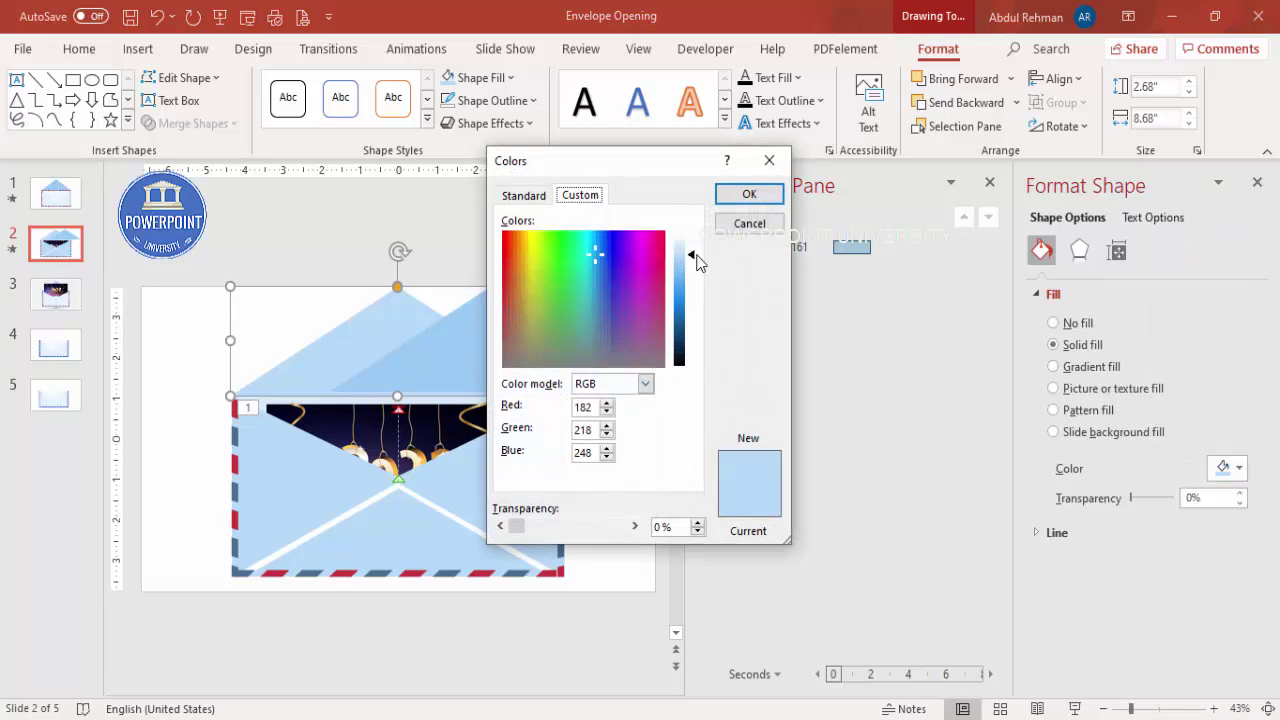
{"action": "left_click_drag", "start_coordinate": [697, 260], "coordinate": [700, 271]}
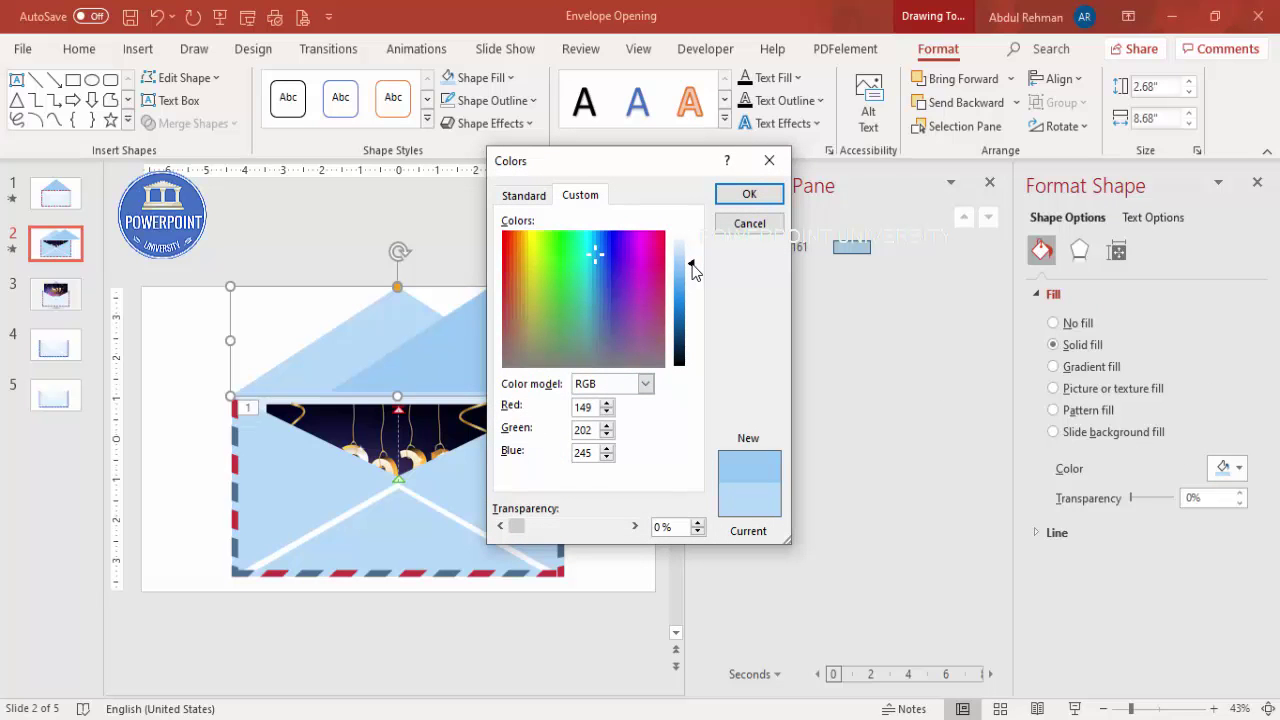
{"action": "left_click", "coordinate": [745, 194]}
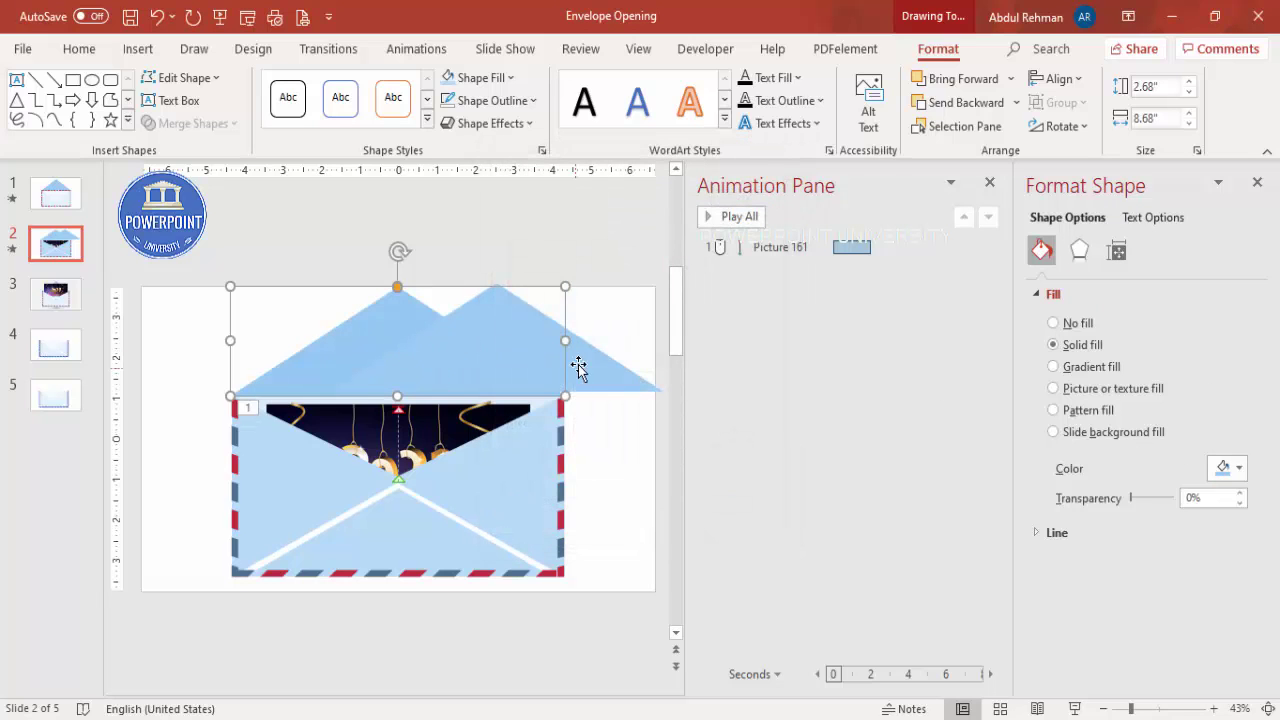
{"action": "left_click", "coordinate": [610, 330]}
{"action": "left_click", "coordinate": [540, 346]}
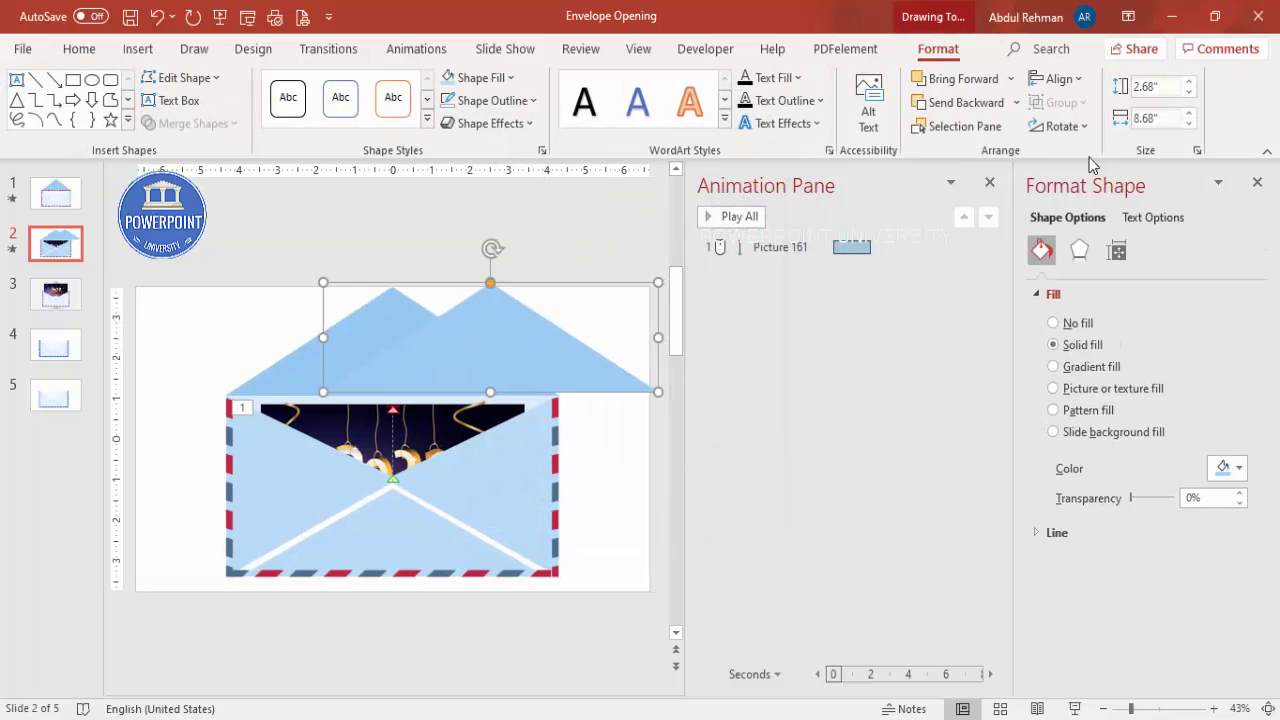
{"action": "left_click", "coordinate": [1257, 186]}
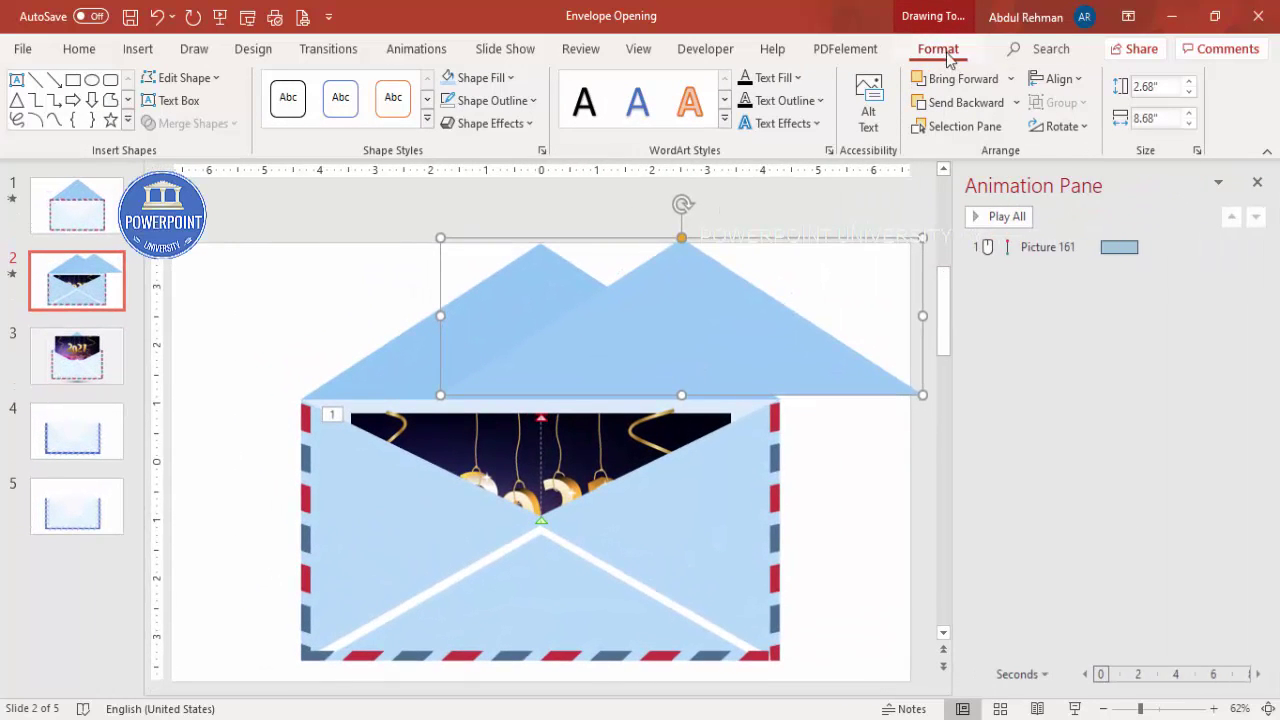
Flip the copied flap vertically, drag it down over the envelope opening, and reselect it.
{"action": "left_click", "coordinate": [1062, 126]}
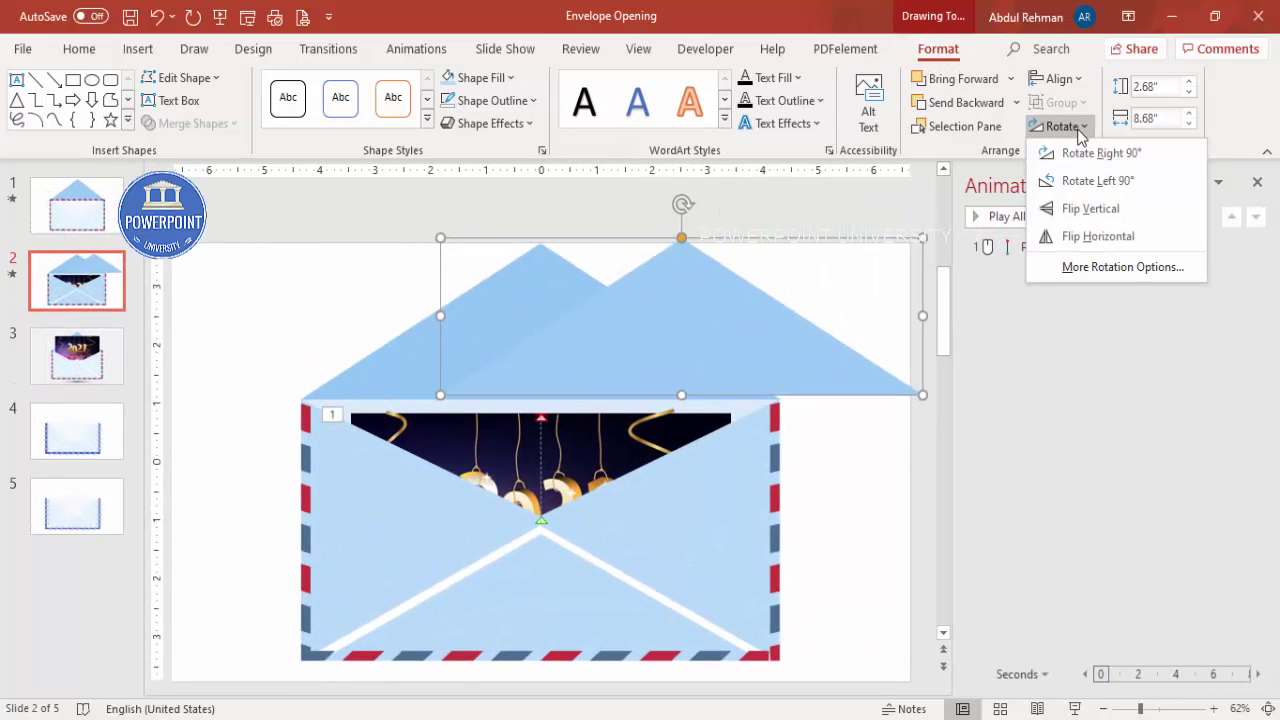
{"action": "left_click", "coordinate": [1103, 216]}
{"action": "left_click_drag", "start_coordinate": [726, 277], "coordinate": [594, 432]}
{"action": "left_click", "coordinate": [854, 332]}
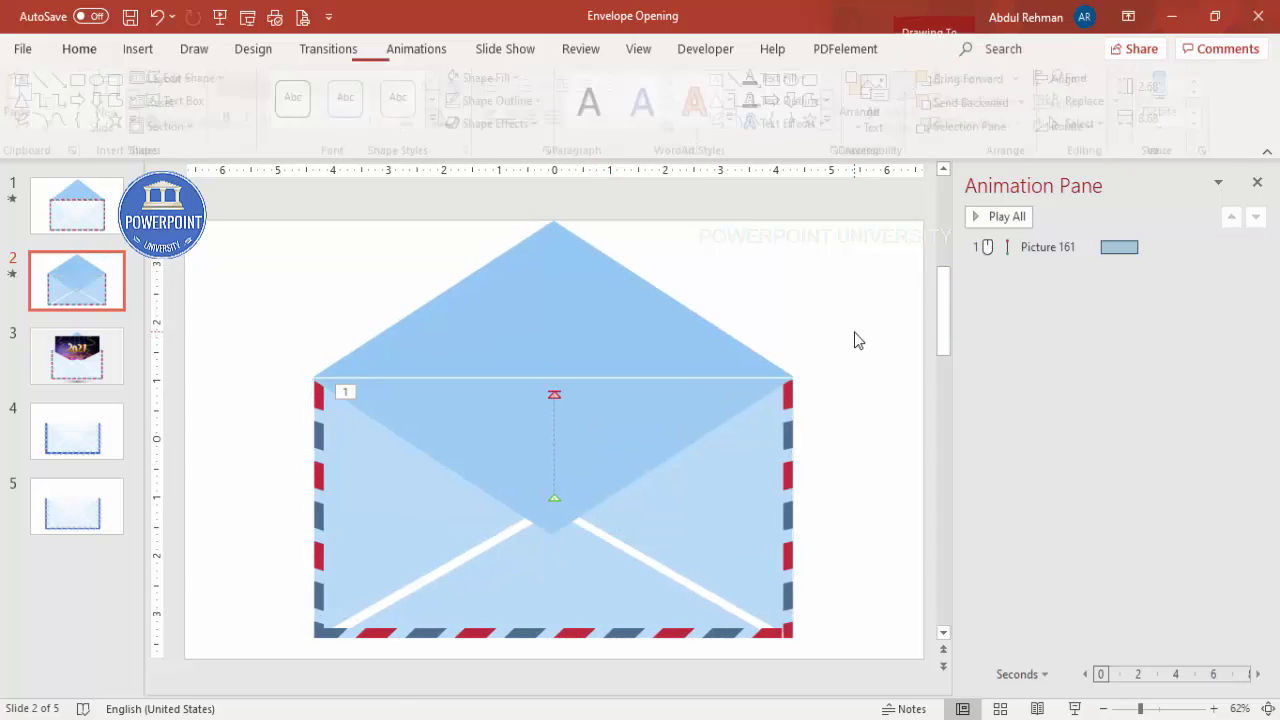
{"action": "left_click", "coordinate": [633, 426]}
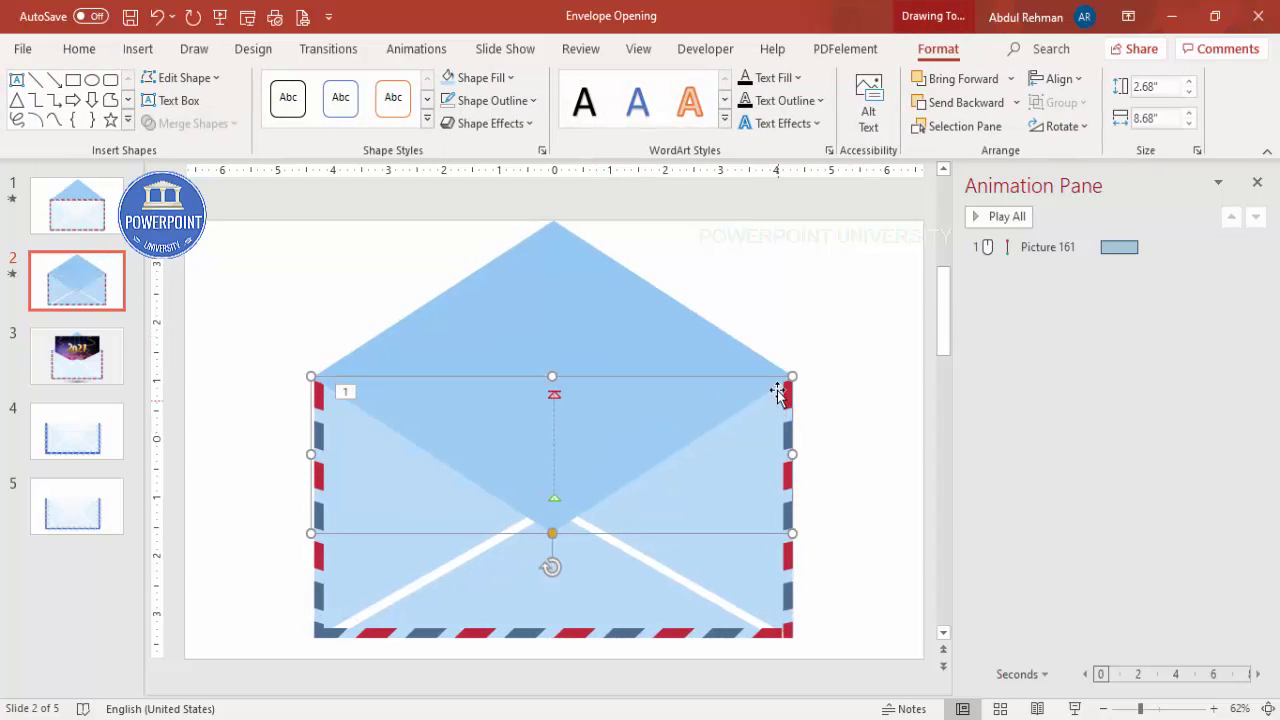
{"action": "left_click", "coordinate": [800, 337]}
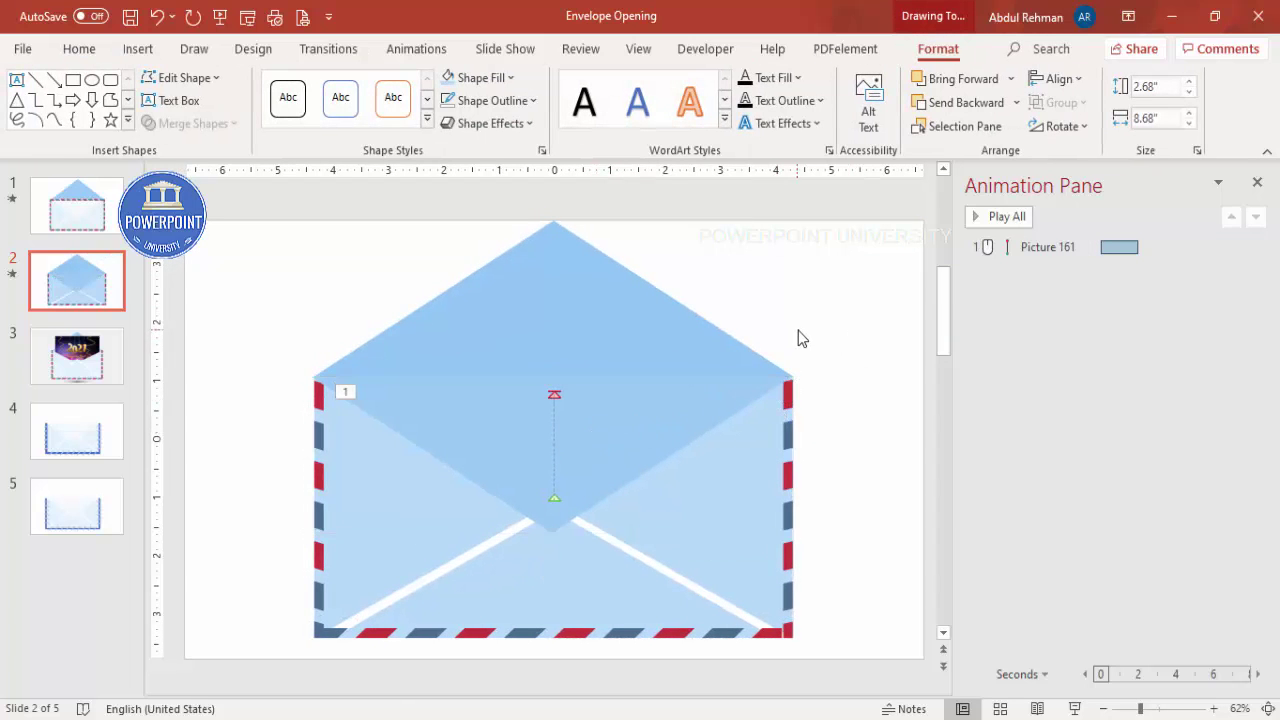
{"action": "left_click", "coordinate": [620, 424]}
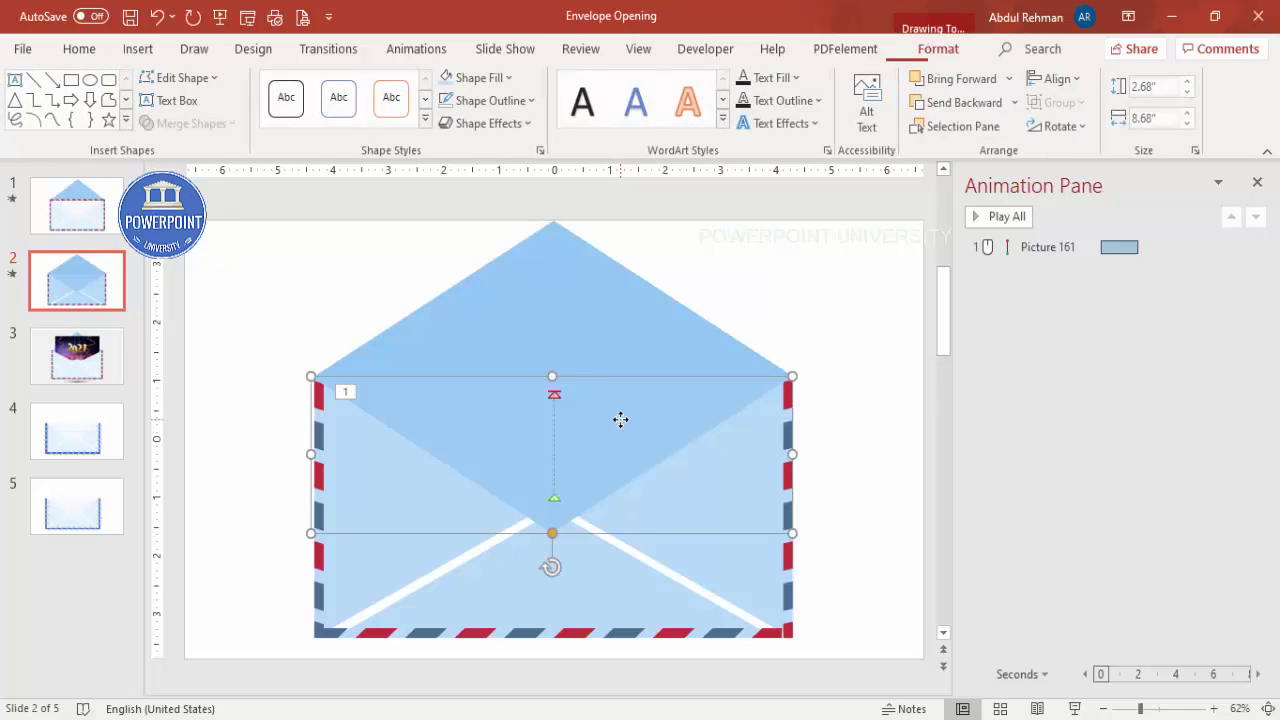
{"action": "left_click", "coordinate": [598, 290]}
{"action": "left_click", "coordinate": [839, 291]}
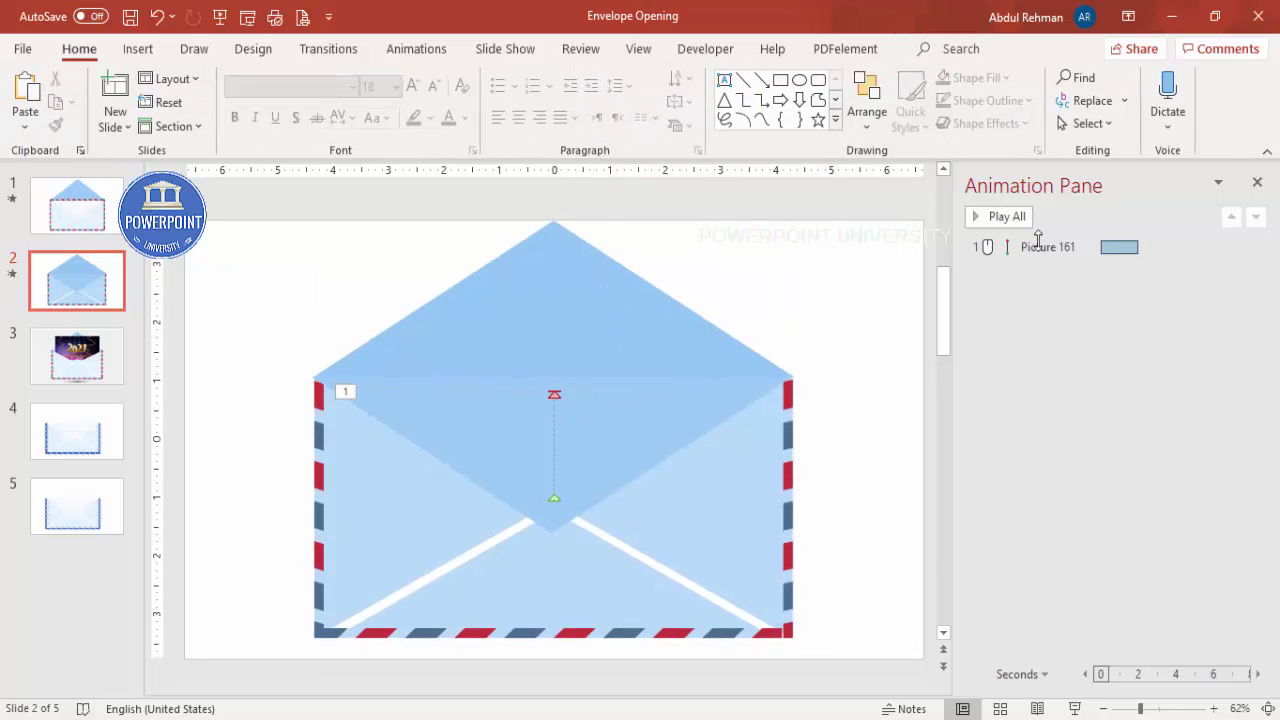
{"action": "left_click", "coordinate": [618, 412]}
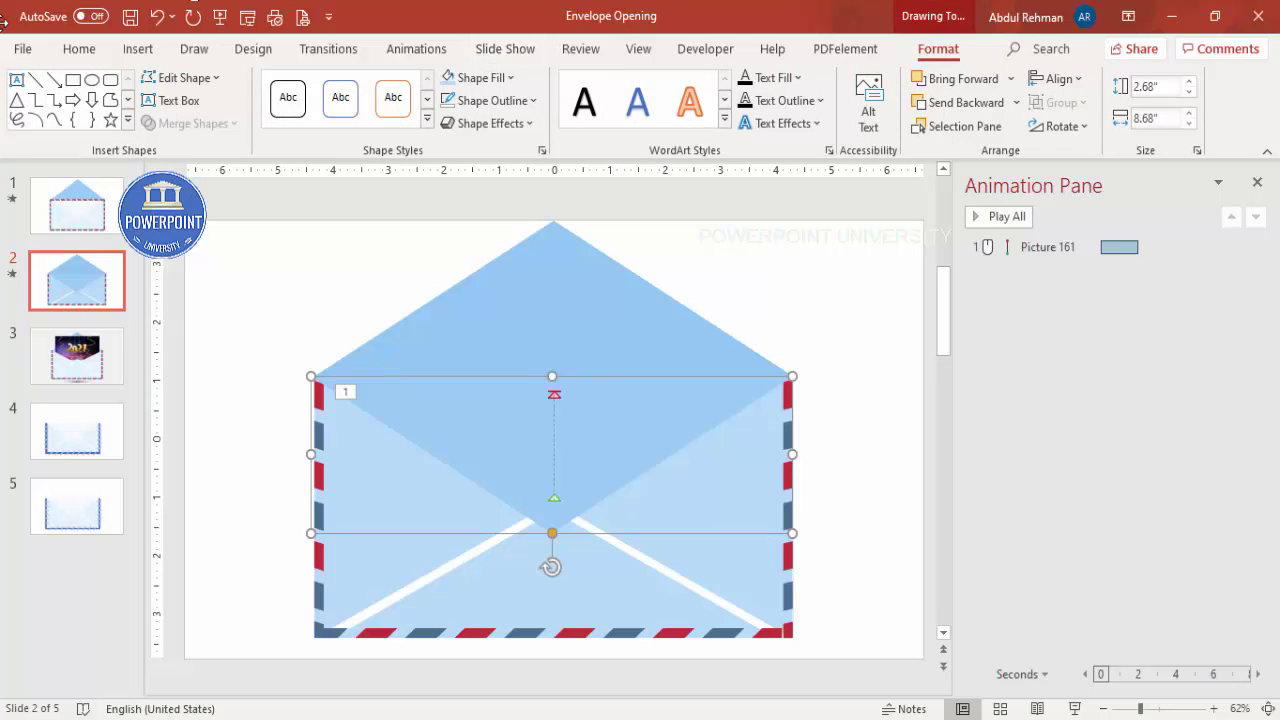
{"action": "left_click", "coordinate": [405, 50]}
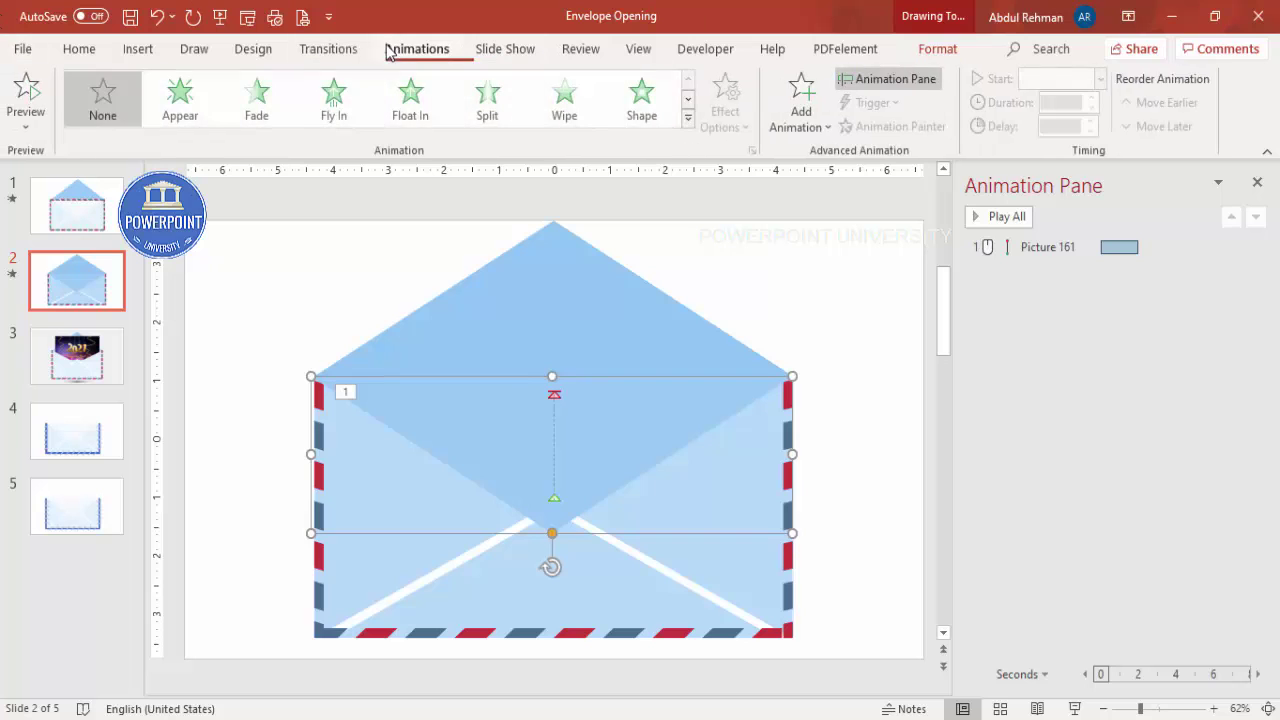
Add a Collapse exit effect to the closed flap with the To Top direction.
{"action": "left_click", "coordinate": [800, 118]}
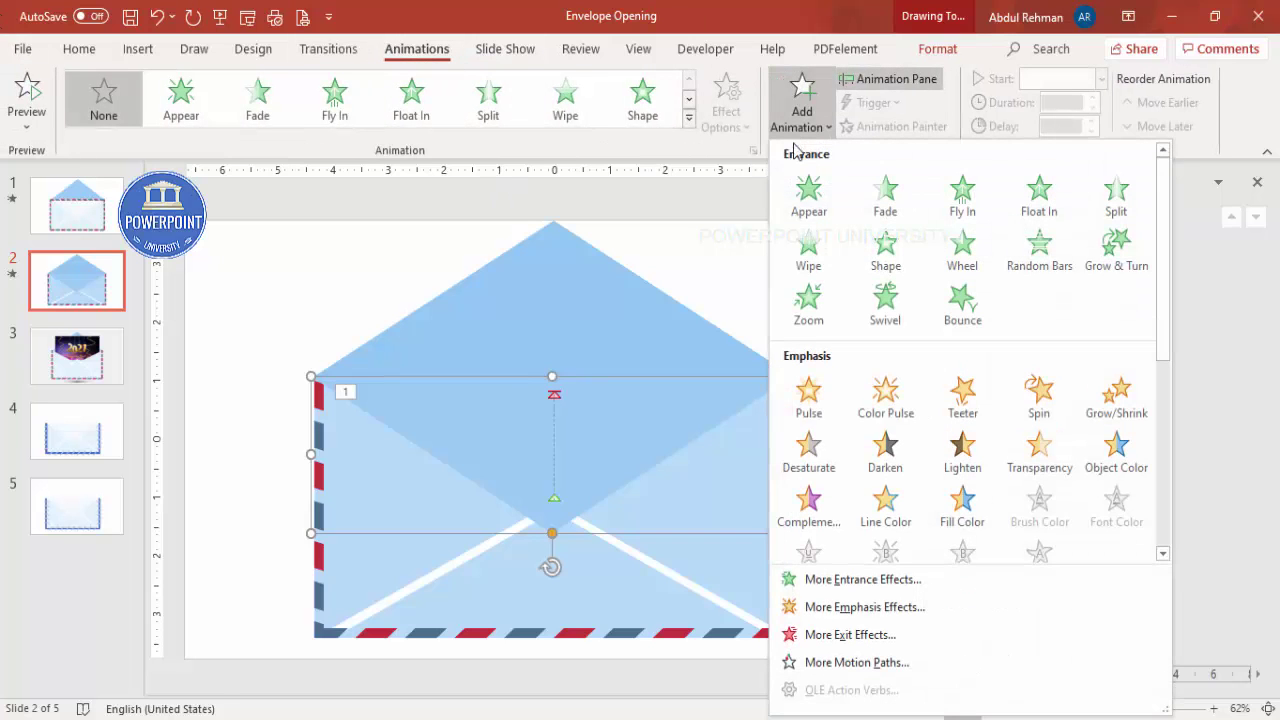
{"action": "left_click", "coordinate": [838, 636]}
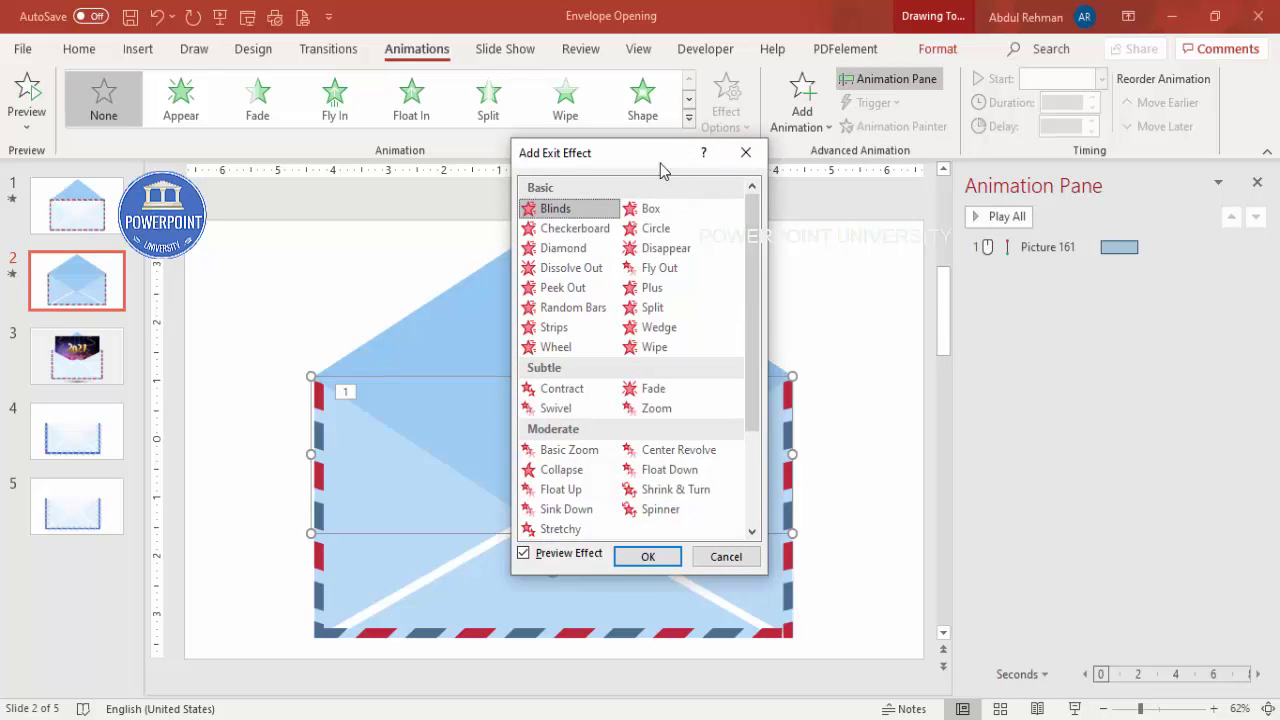
{"action": "left_click_drag", "start_coordinate": [660, 167], "coordinate": [934, 186]}
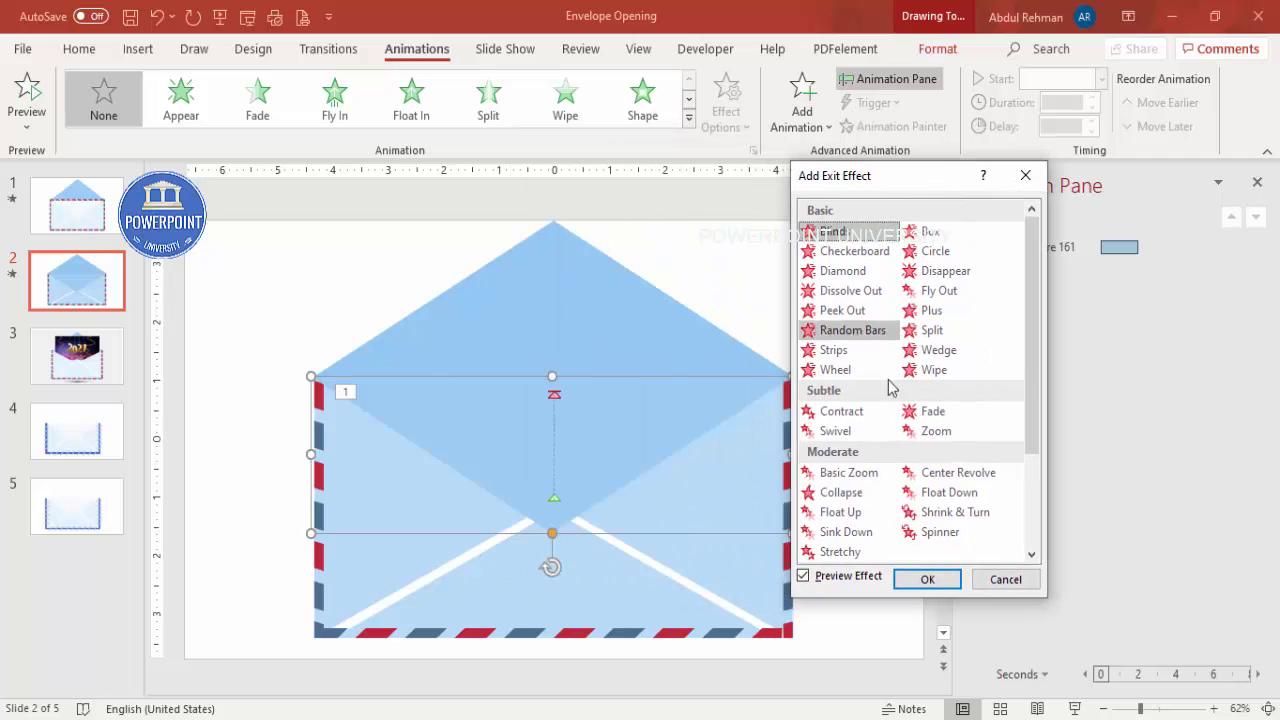
{"action": "left_click", "coordinate": [868, 500]}
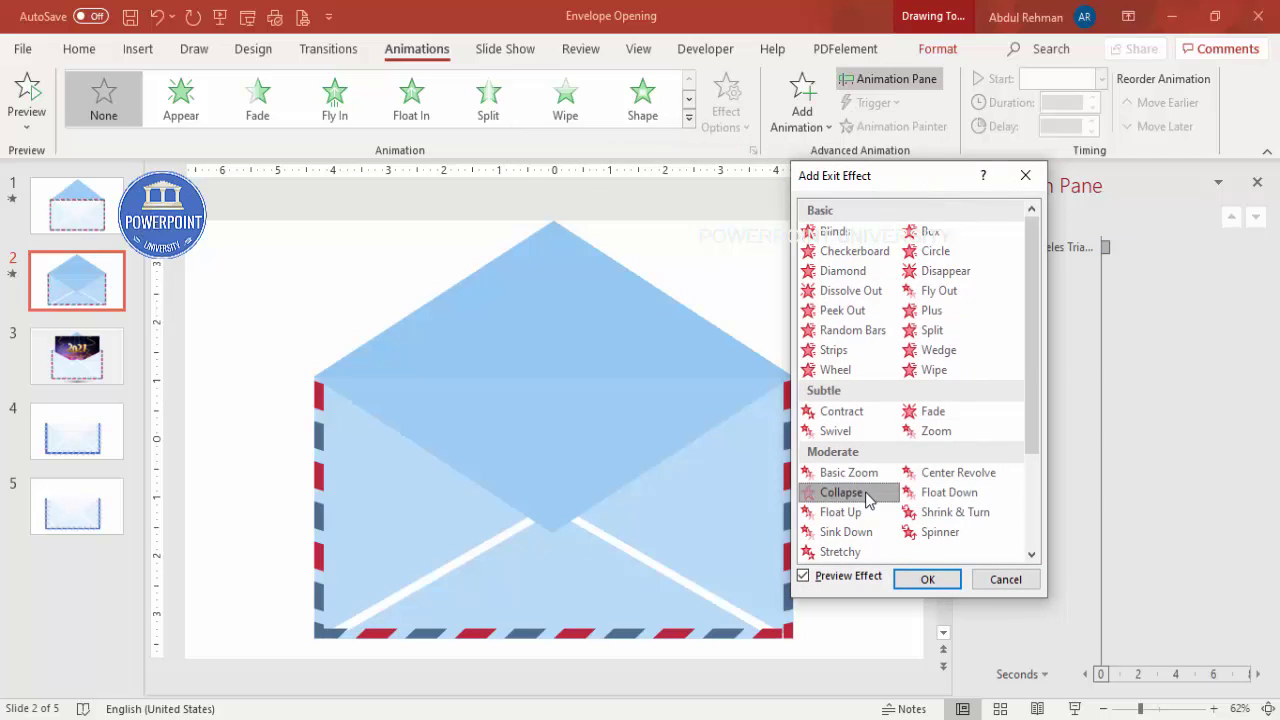
{"action": "left_click", "coordinate": [922, 580]}
{"action": "left_click", "coordinate": [731, 112]}
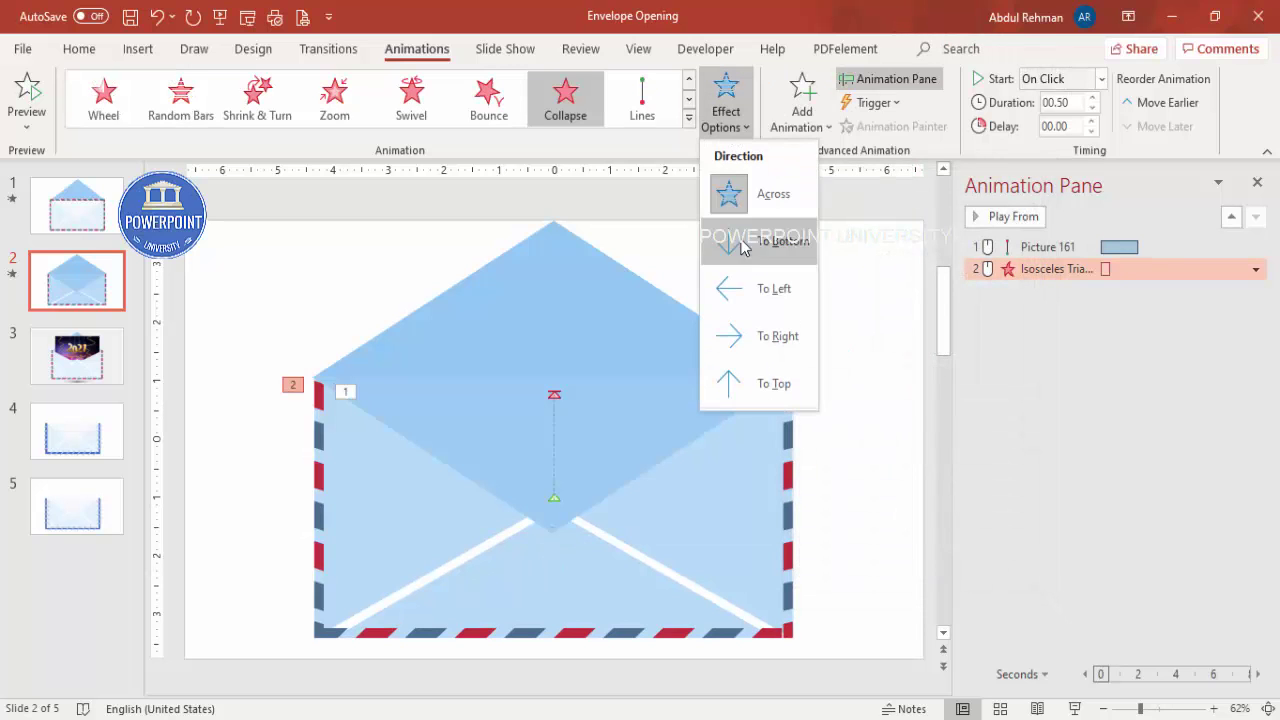
{"action": "left_click", "coordinate": [777, 396]}
{"action": "left_click", "coordinate": [722, 112]}
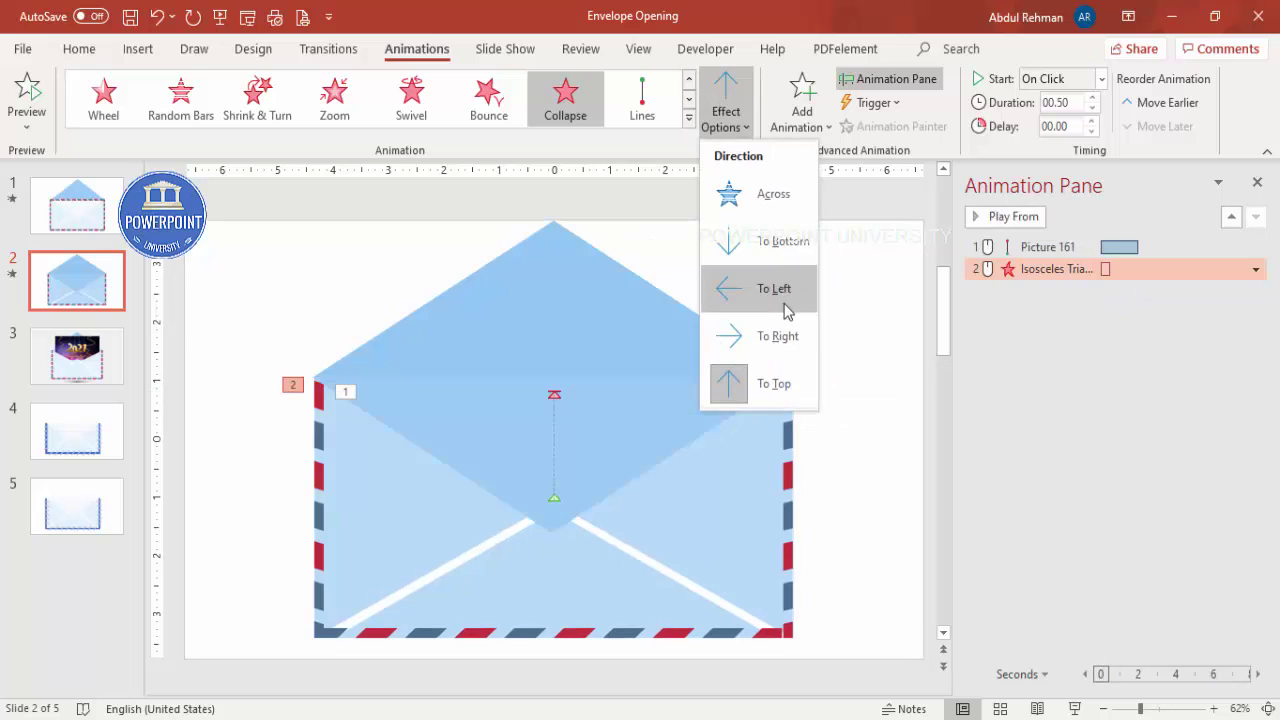
{"action": "left_click", "coordinate": [771, 382]}
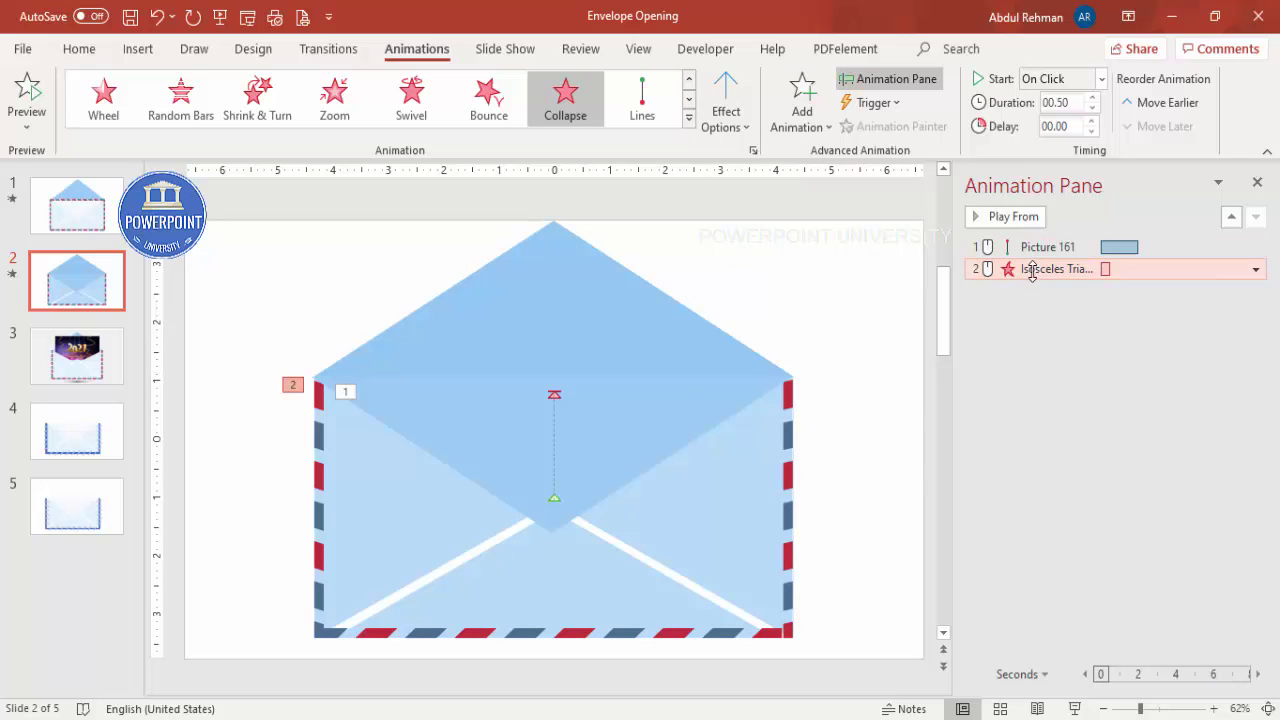
Move the flap's animation ahead of Picture 161 and preview all animations.
{"action": "left_click_drag", "start_coordinate": [1033, 272], "coordinate": [1030, 248]}
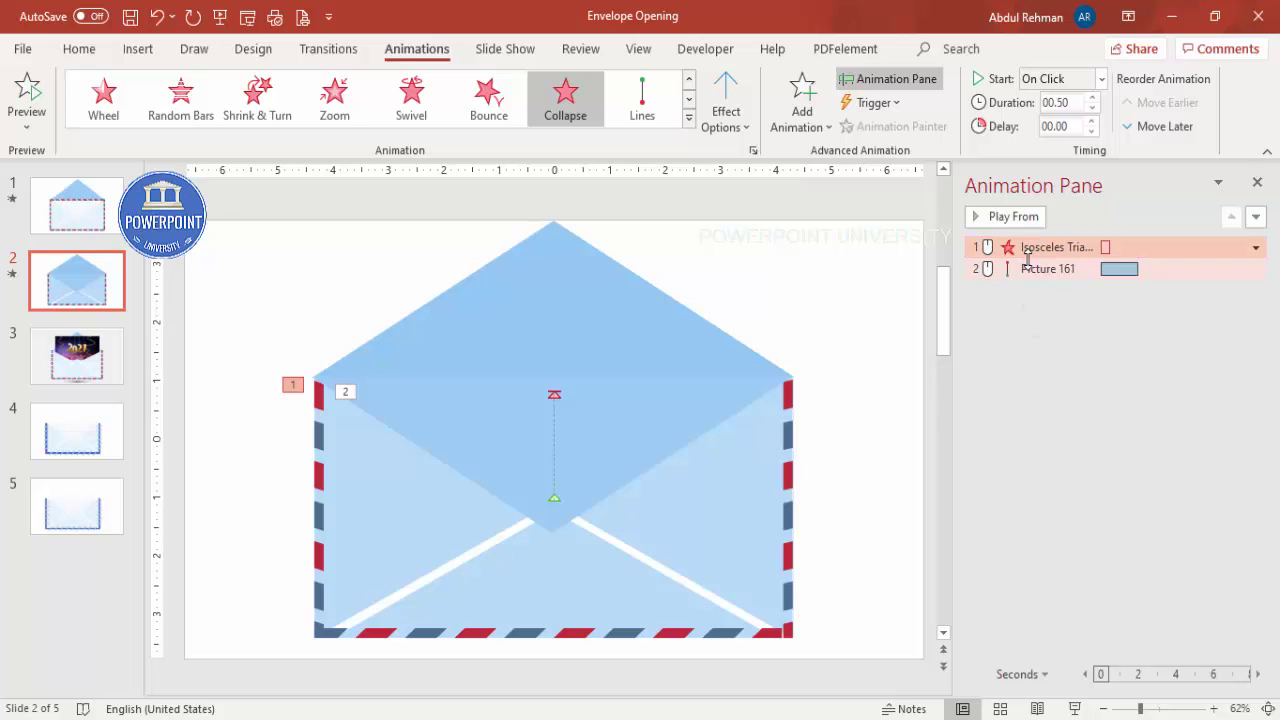
{"action": "left_click", "coordinate": [857, 288]}
{"action": "left_click", "coordinate": [1000, 216]}
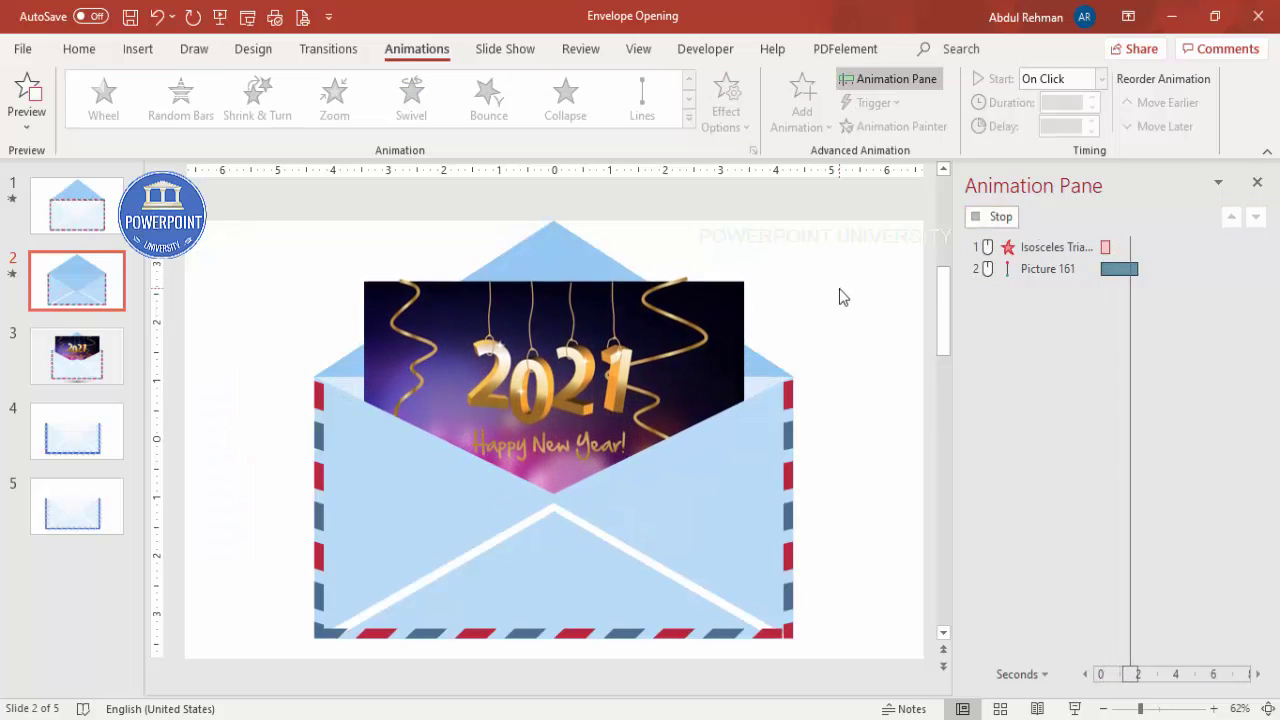
{"action": "left_click", "coordinate": [565, 294]}
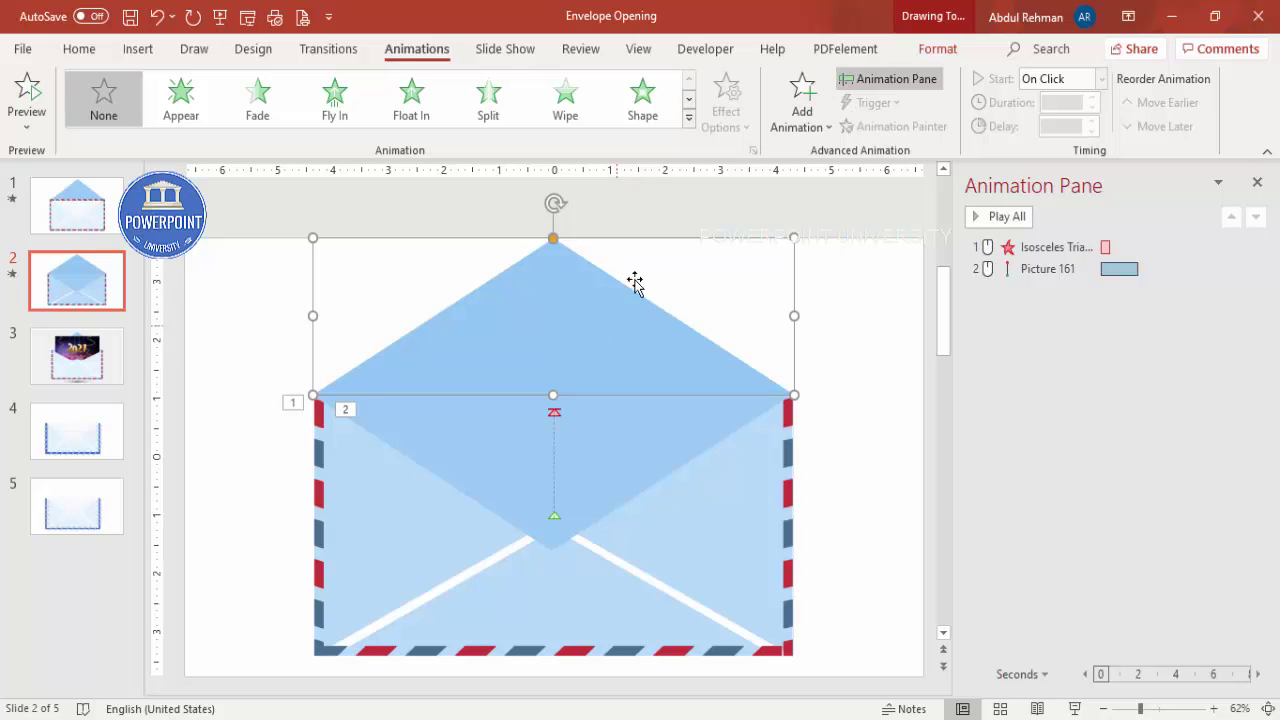
Add a Stretch entrance from the bottom to the upper flap and move it to second in the Animation Pane.
{"action": "left_click", "coordinate": [801, 112]}
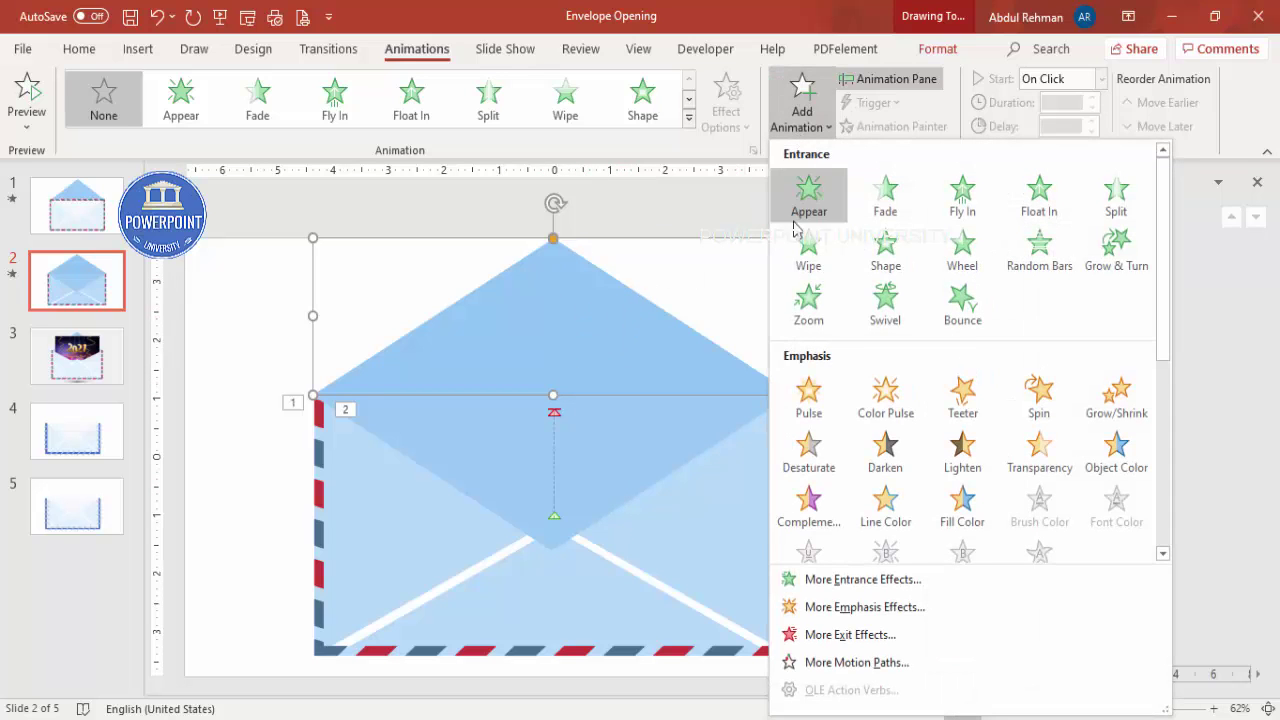
{"action": "left_click", "coordinate": [913, 580]}
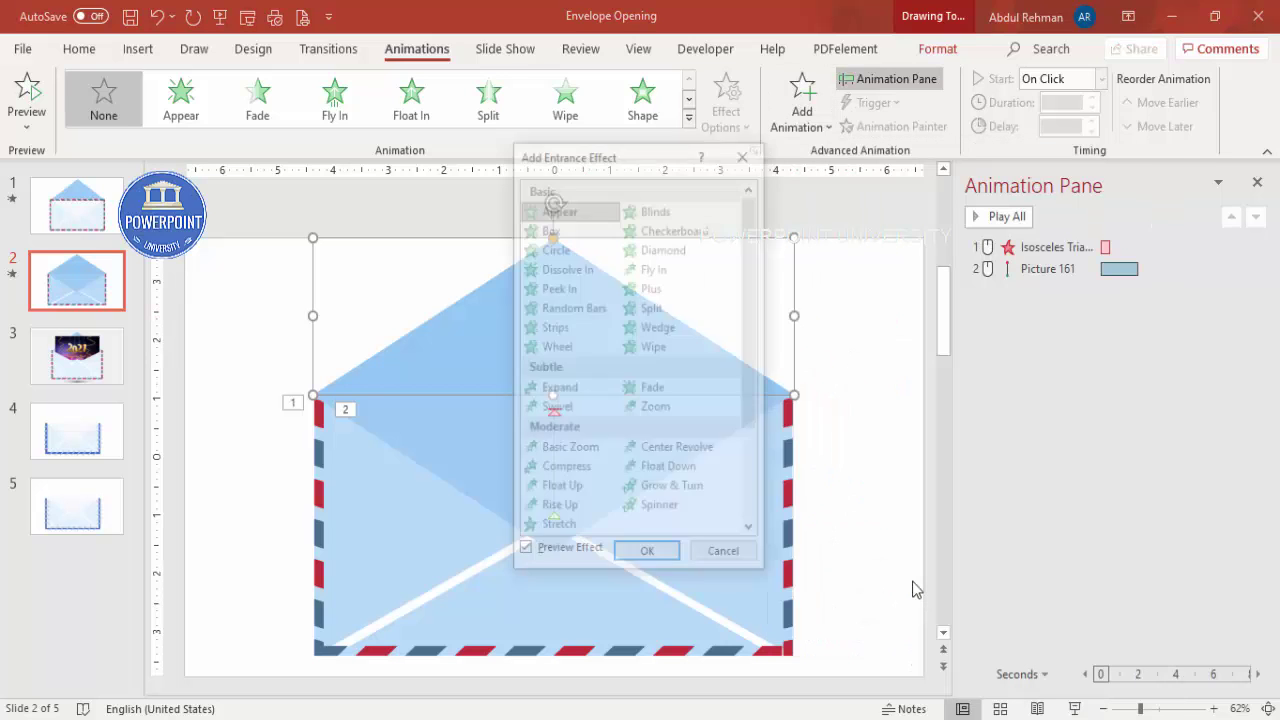
{"action": "left_click_drag", "start_coordinate": [651, 160], "coordinate": [964, 182]}
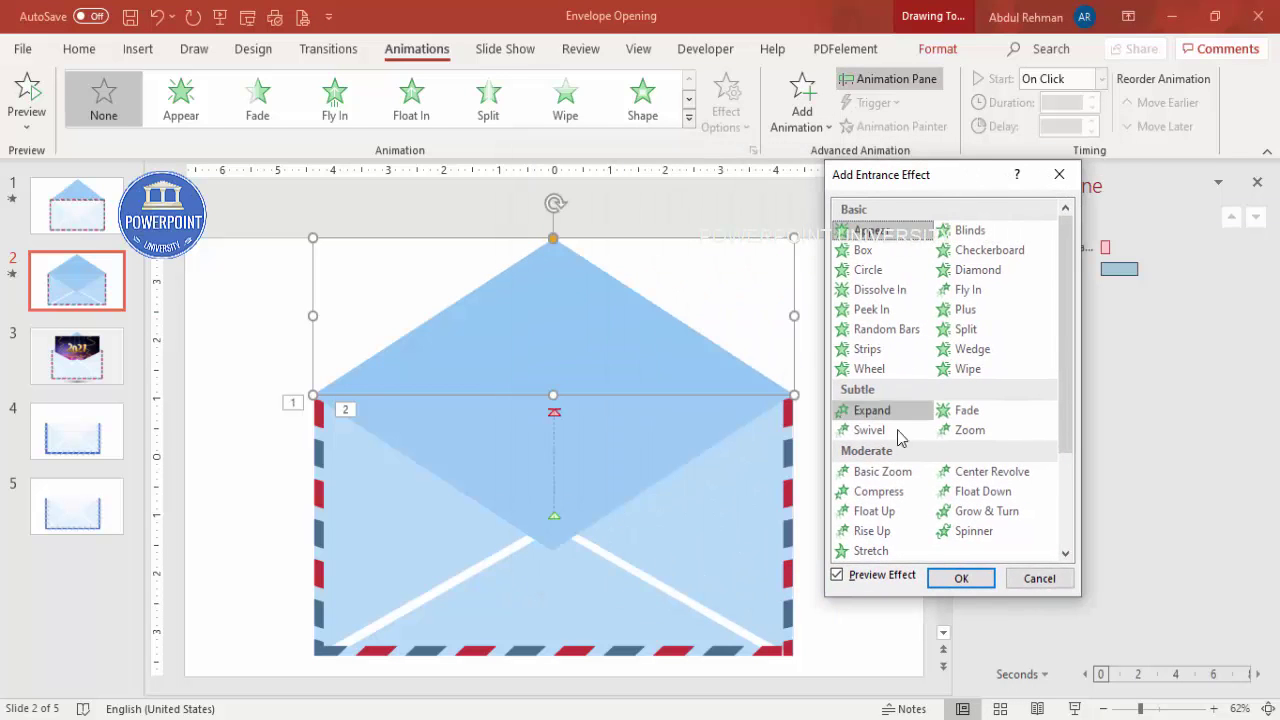
{"action": "left_click", "coordinate": [884, 551]}
{"action": "left_click", "coordinate": [960, 578]}
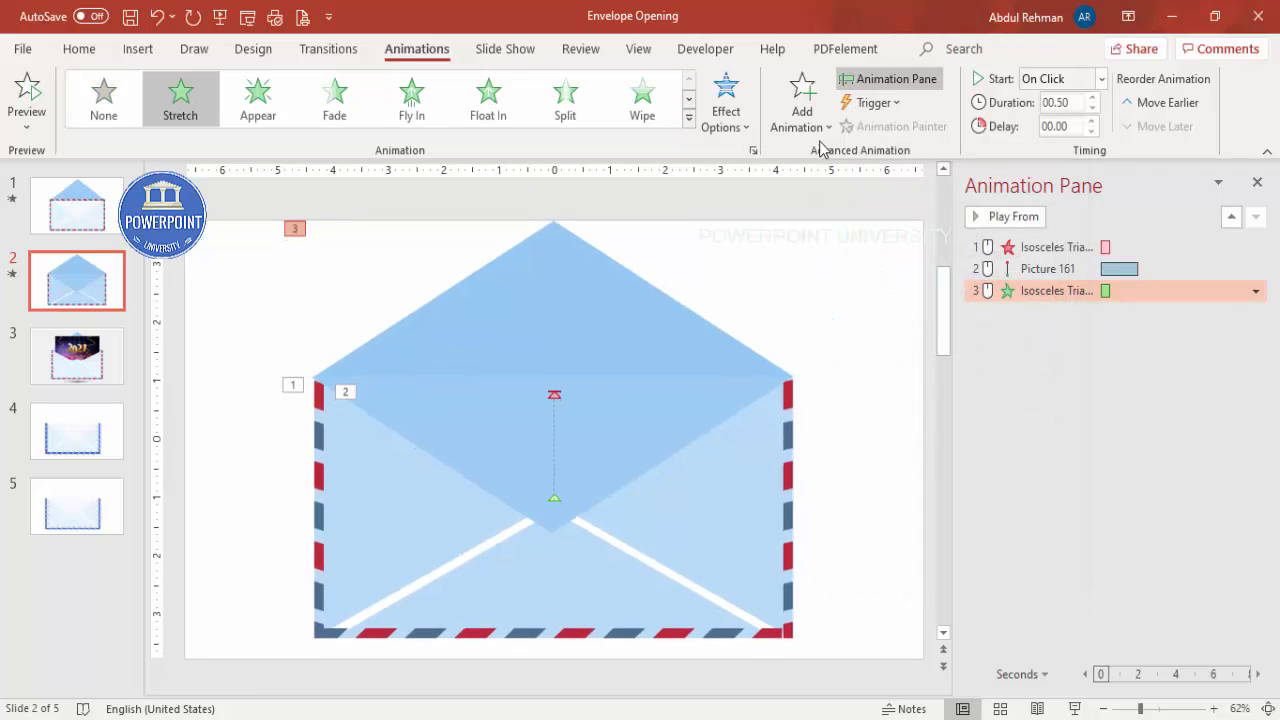
{"action": "left_click", "coordinate": [726, 112]}
{"action": "left_click", "coordinate": [782, 241]}
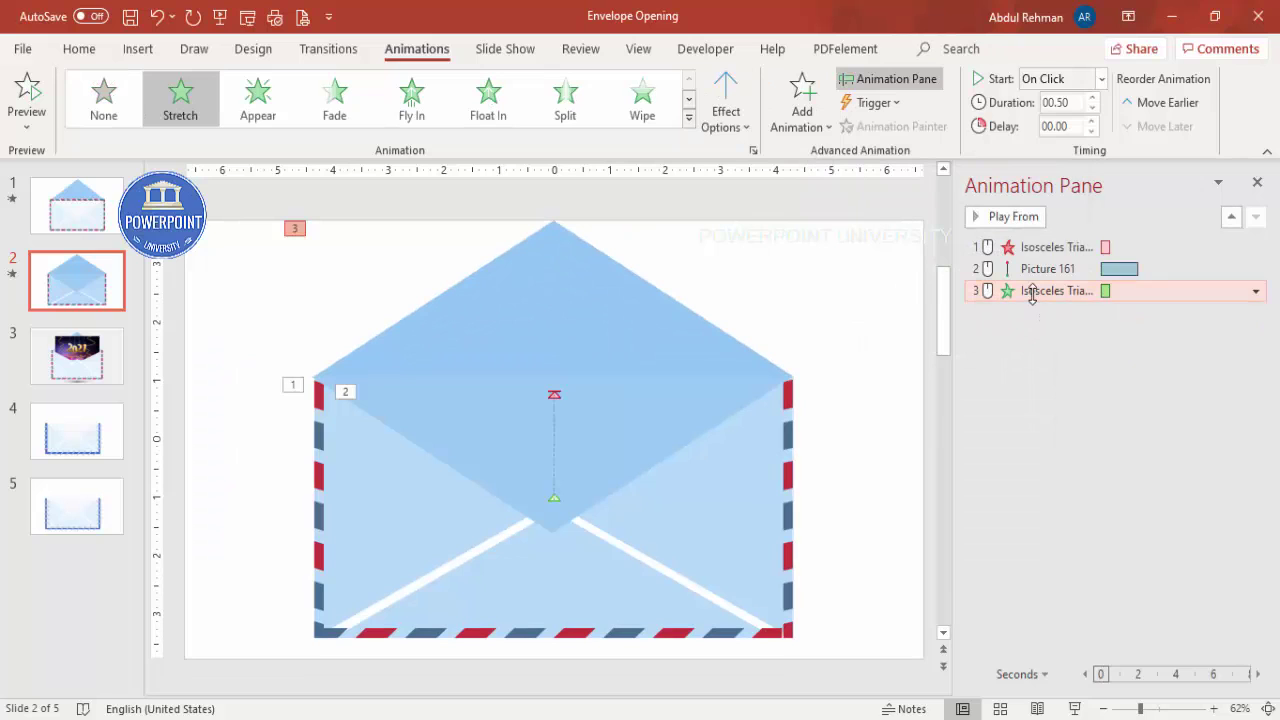
{"action": "left_click_drag", "start_coordinate": [1034, 283], "coordinate": [1036, 270]}
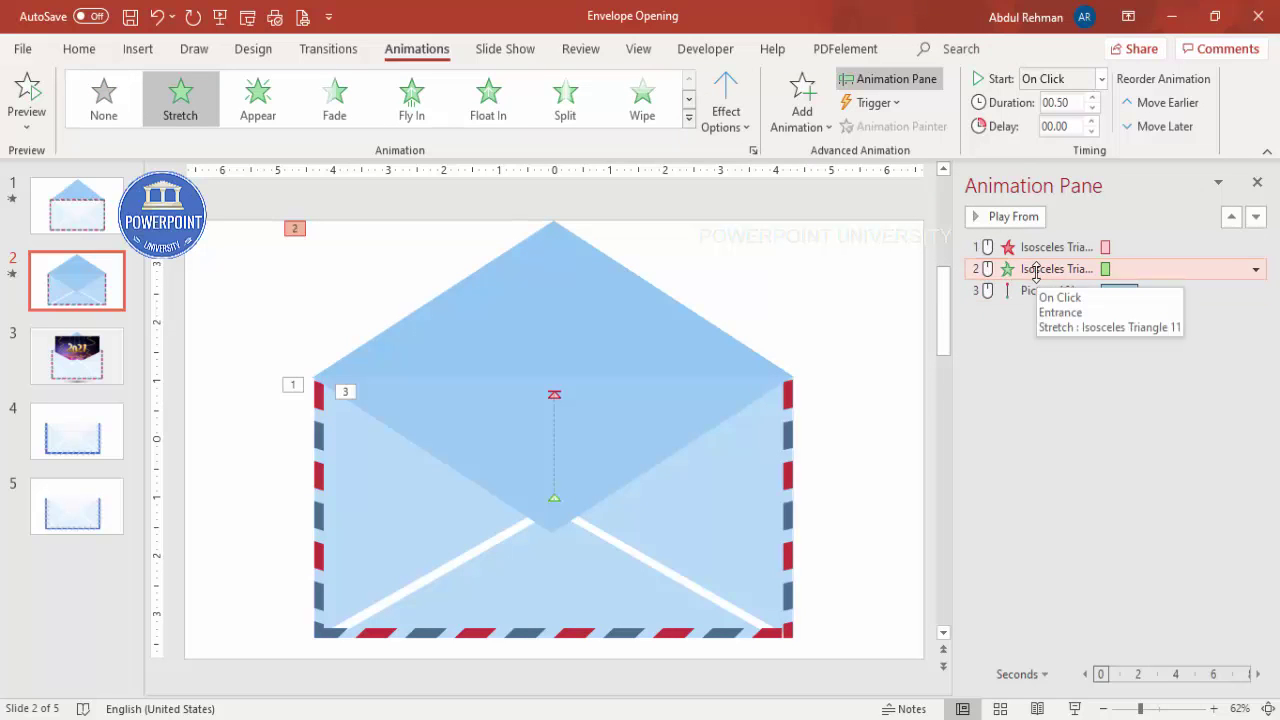
Set the flap's Stretch and the Picture 161 motion path to start After Previous.
{"action": "left_click", "coordinate": [607, 450]}
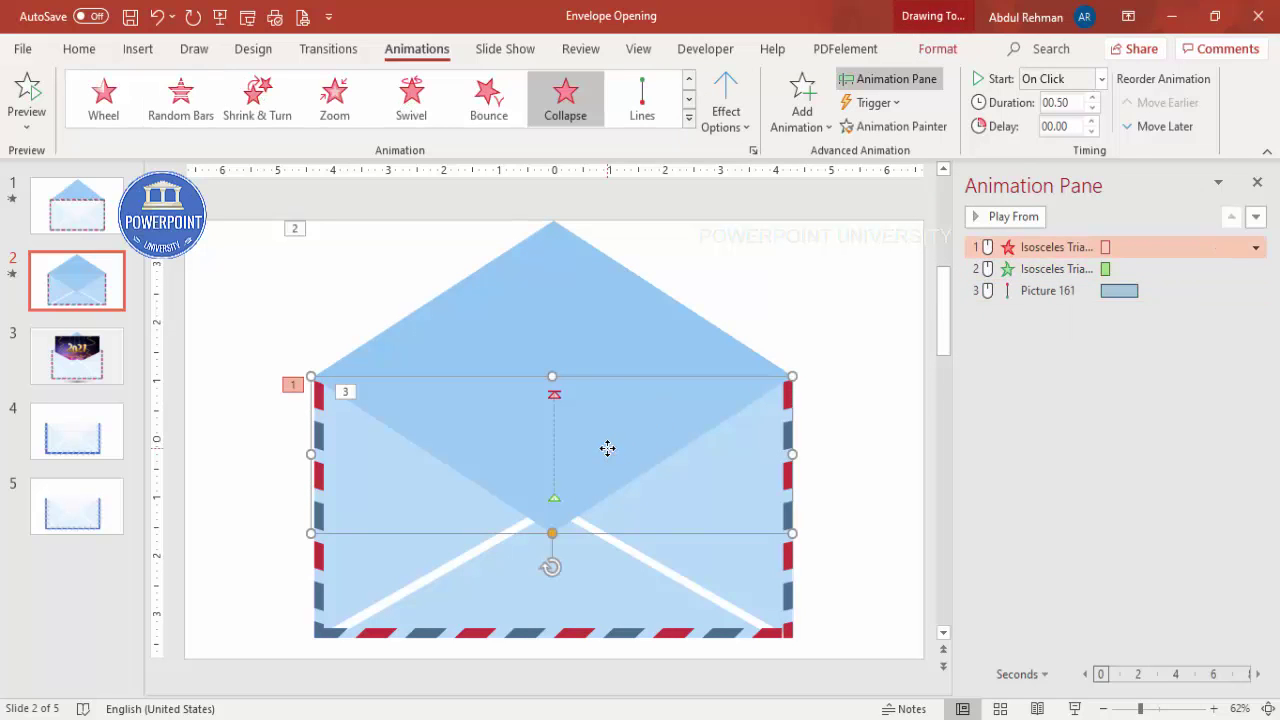
{"action": "left_click", "coordinate": [567, 275]}
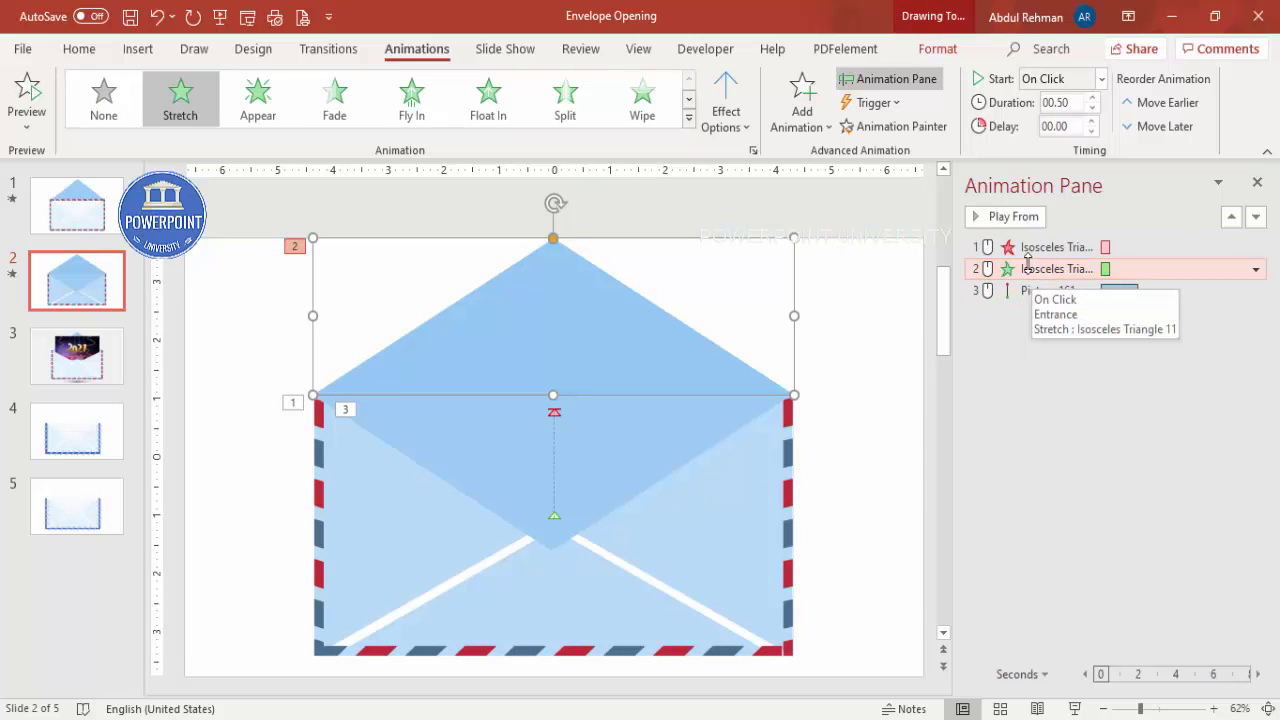
{"action": "left_click", "coordinate": [1101, 80]}
{"action": "left_click", "coordinate": [1066, 149]}
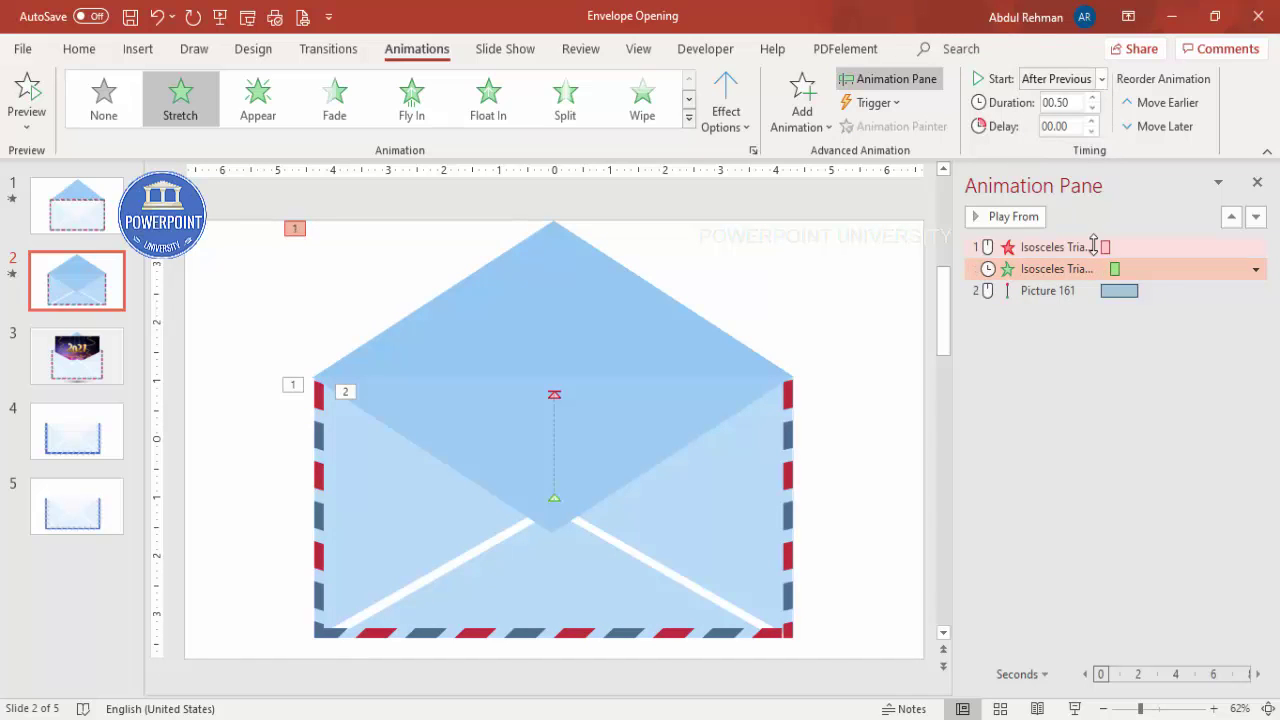
{"action": "left_click", "coordinate": [1031, 295]}
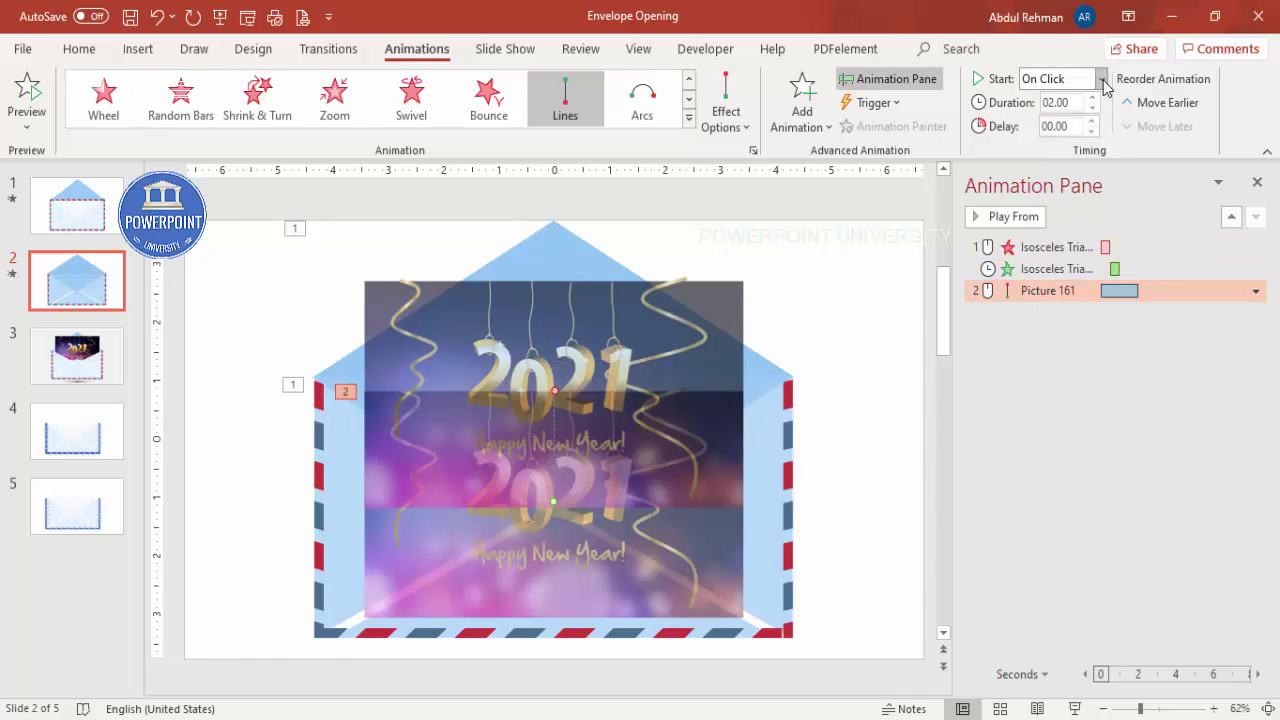
{"action": "left_click", "coordinate": [1100, 79]}
{"action": "left_click", "coordinate": [1068, 149]}
{"action": "left_click", "coordinate": [888, 257]}
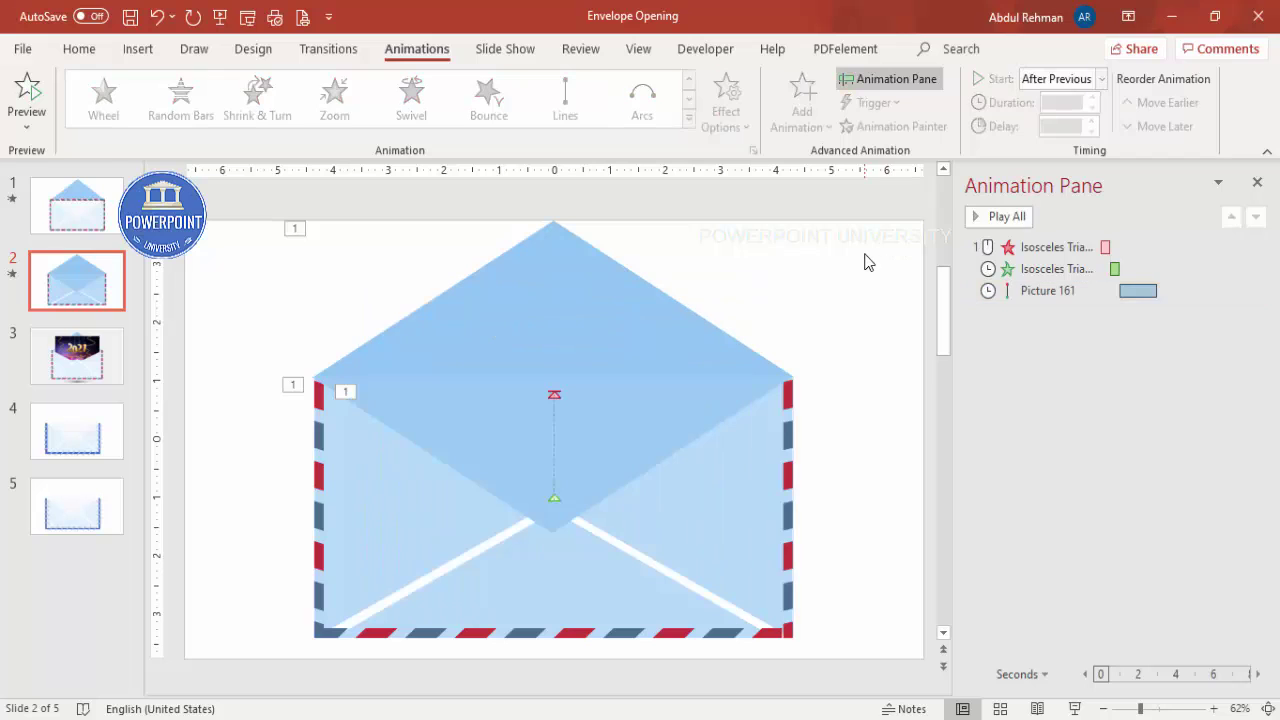
Play the slide show to check the chained envelope animations, then bring up the Insert Shapes gallery.
{"action": "left_click", "coordinate": [1076, 709]}
{"action": "left_click", "coordinate": [137, 52]}
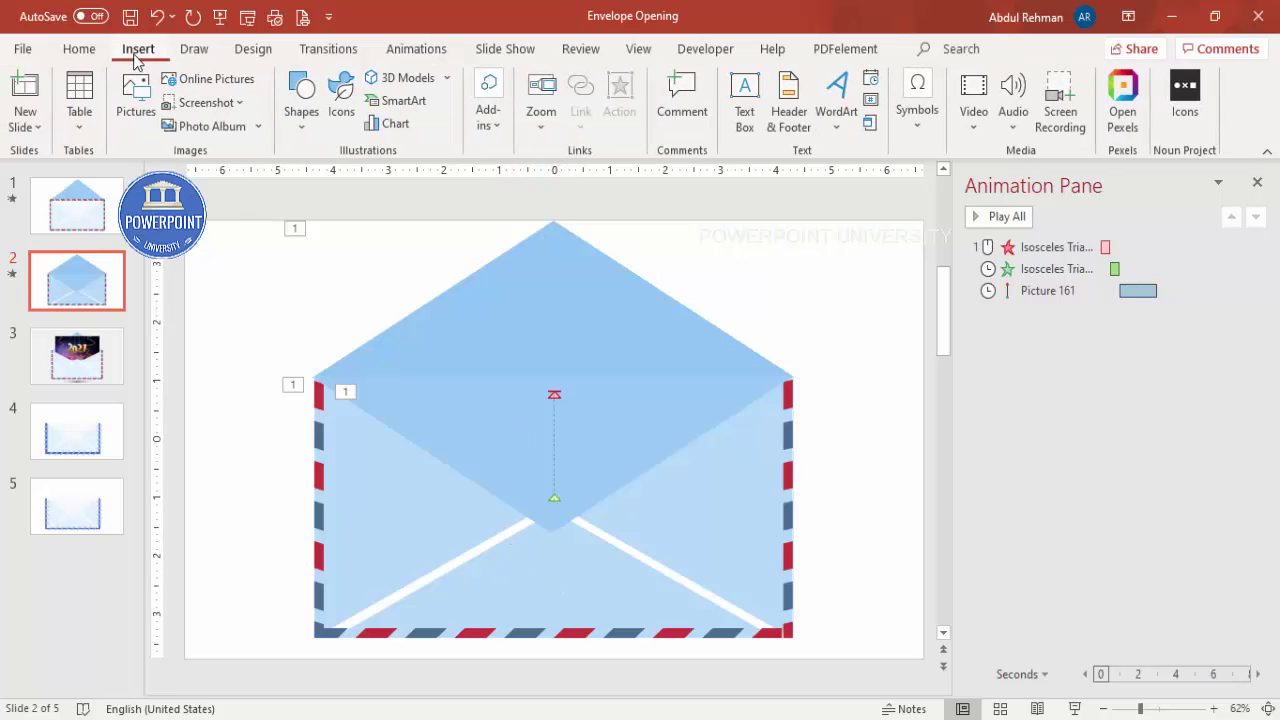
{"action": "left_click", "coordinate": [305, 125]}
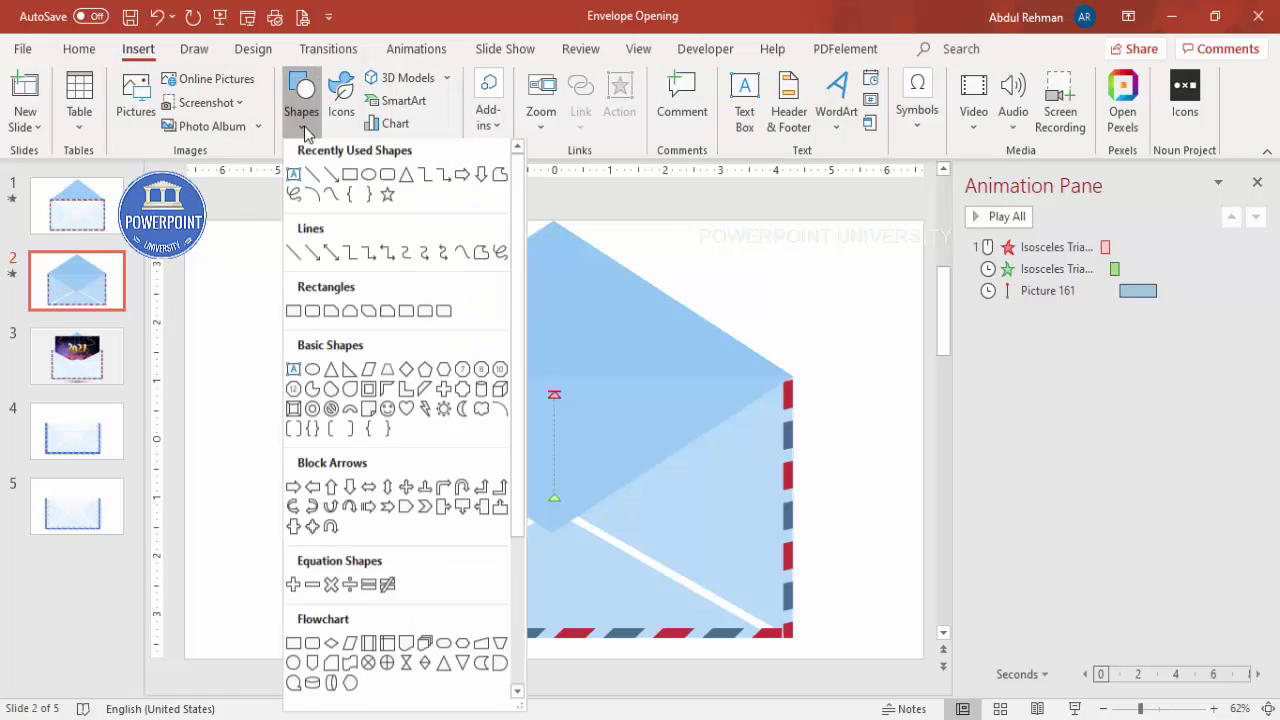
Draw a rounded rectangle near the envelope's bottom with No Outline and Dark Blue fill.
{"action": "left_click", "coordinate": [310, 318]}
{"action": "mouse_move", "coordinate": [505, 569]}
{"action": "left_mouse_down"}
{"action": "mouse_move", "coordinate": [620, 611]}
{"action": "mouse_move", "coordinate": [563, 591]}
{"action": "left_mouse_up"}
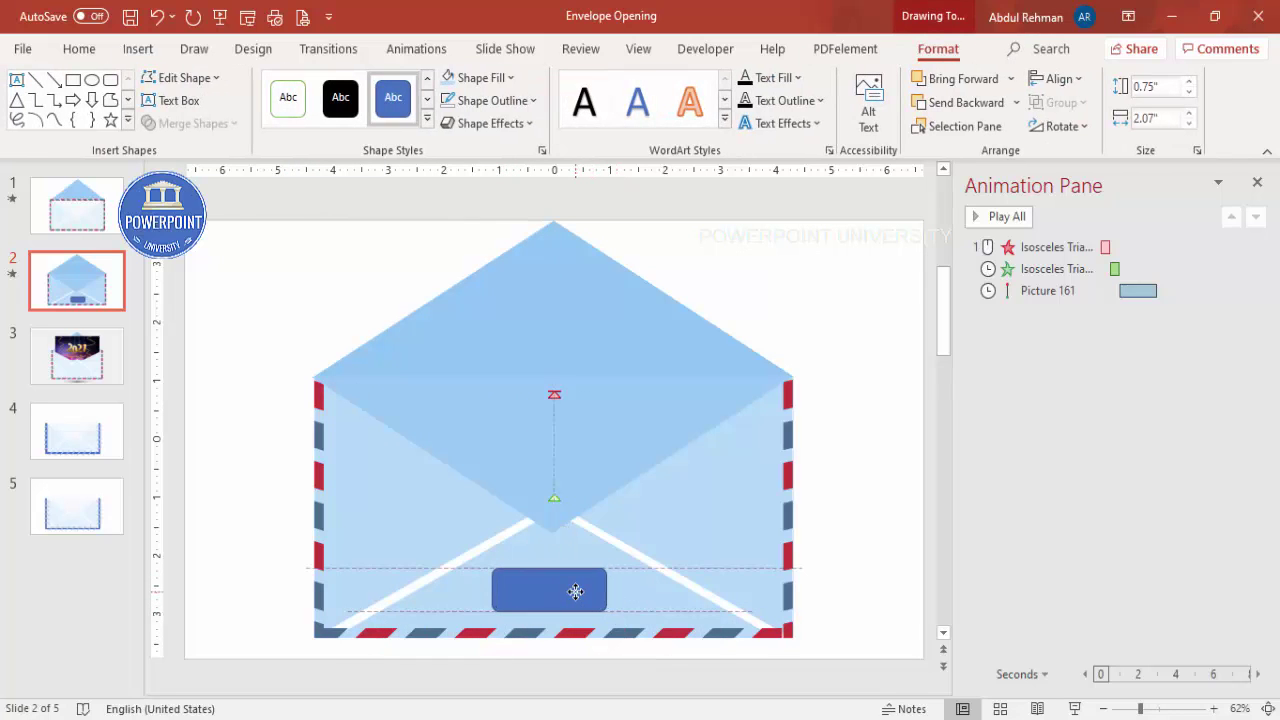
{"action": "left_click", "coordinate": [490, 100]}
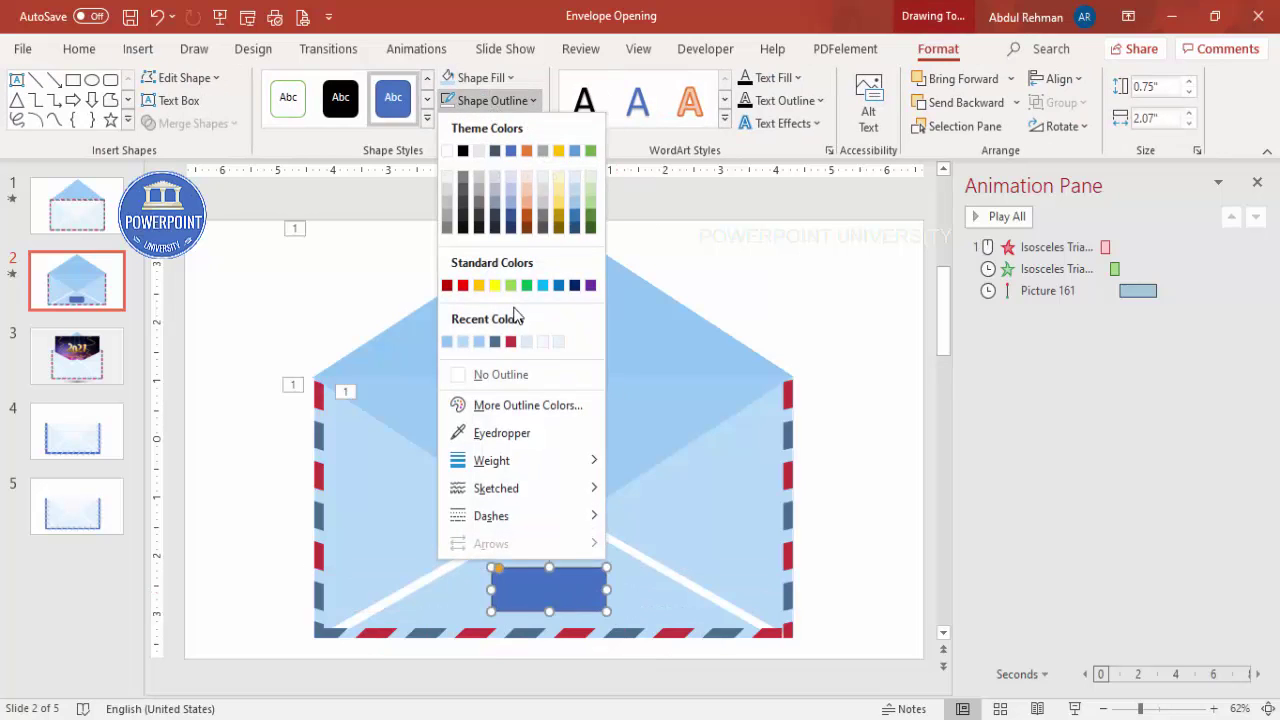
{"action": "left_click", "coordinate": [523, 374]}
{"action": "left_click", "coordinate": [478, 77]}
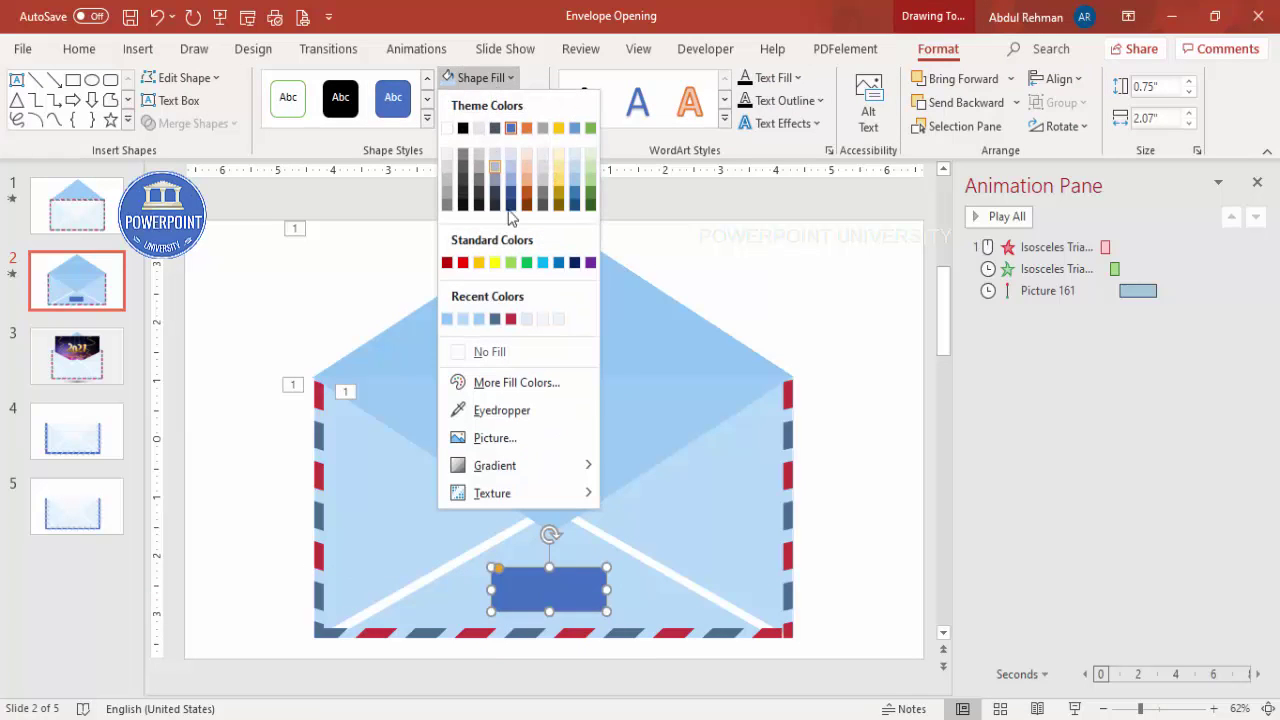
{"action": "left_click", "coordinate": [577, 263]}
{"action": "left_click", "coordinate": [840, 506]}
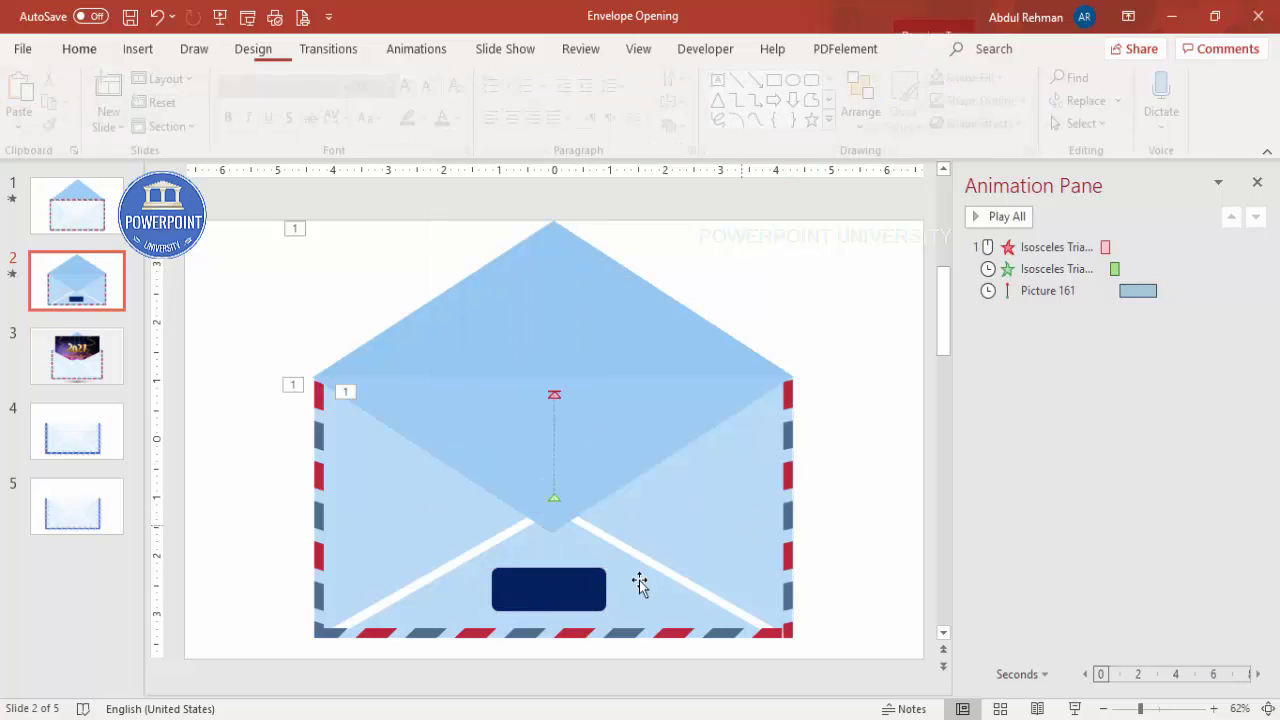
{"action": "left_click", "coordinate": [561, 598]}
Add a text box reading 'OPEN ME' on top of the navy button.
{"action": "left_click", "coordinate": [138, 49]}
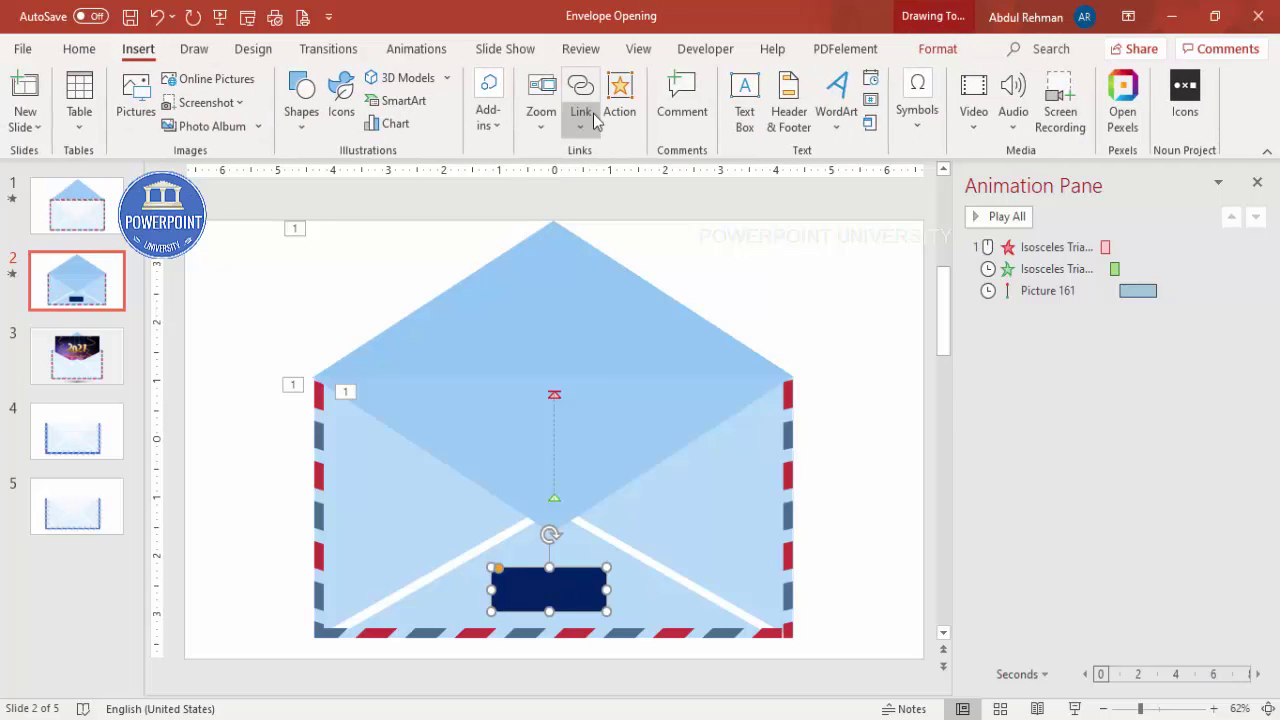
{"action": "left_click", "coordinate": [744, 100]}
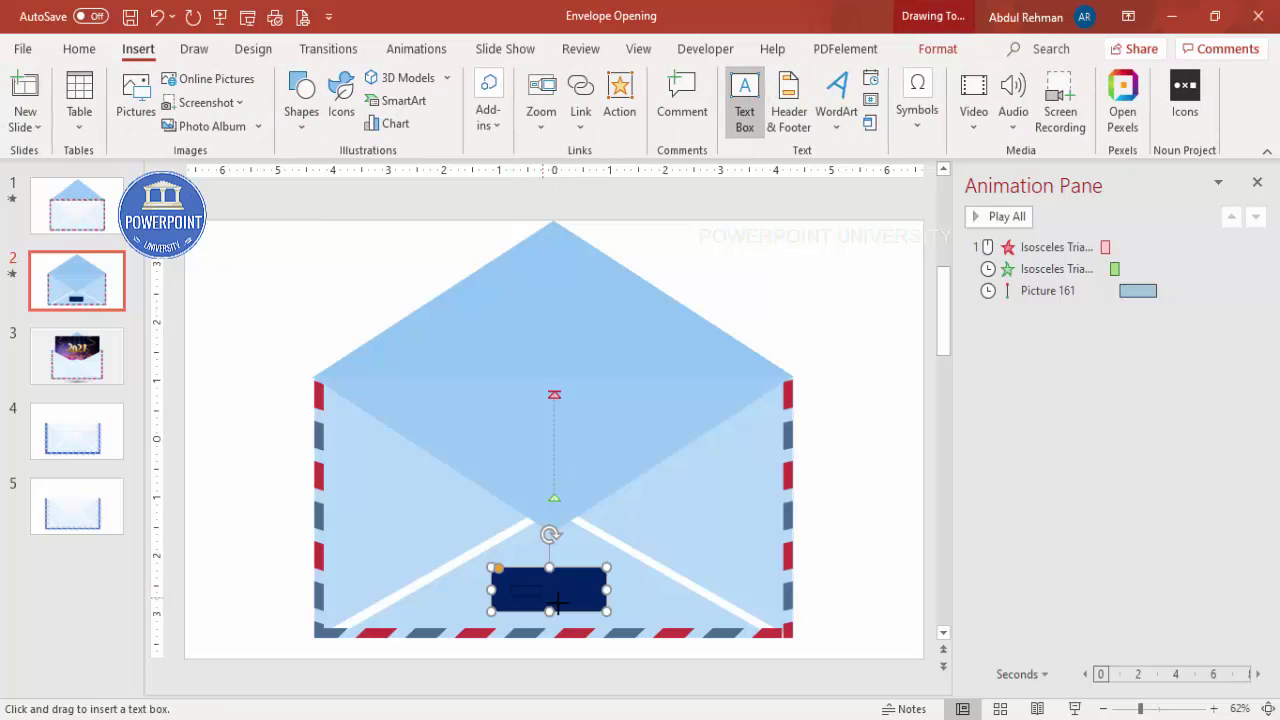
{"action": "left_click_drag", "start_coordinate": [601, 607], "coordinate": [510, 585]}
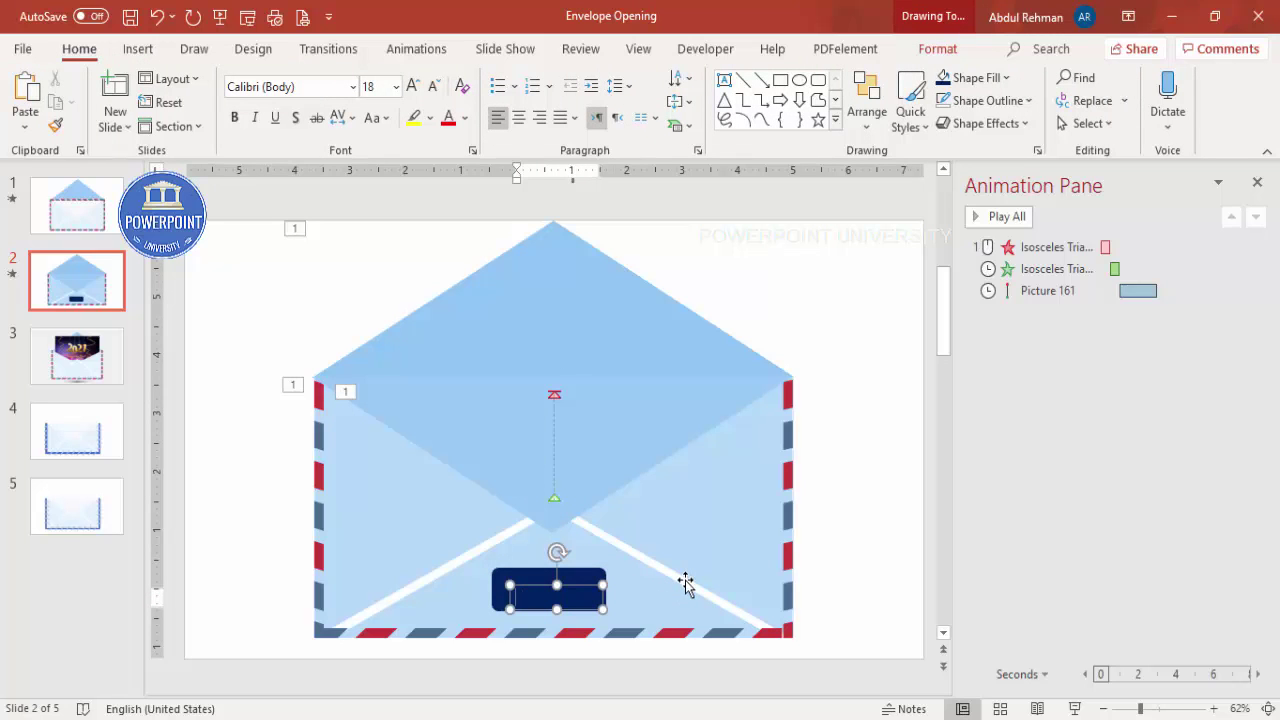
{"action": "type", "text": "OPEN ME"}
{"action": "left_click_drag", "start_coordinate": [586, 586], "coordinate": [580, 580]}
Format the OPEN ME text as centred, white, in the Roboto font.
{"action": "left_click", "coordinate": [518, 118]}
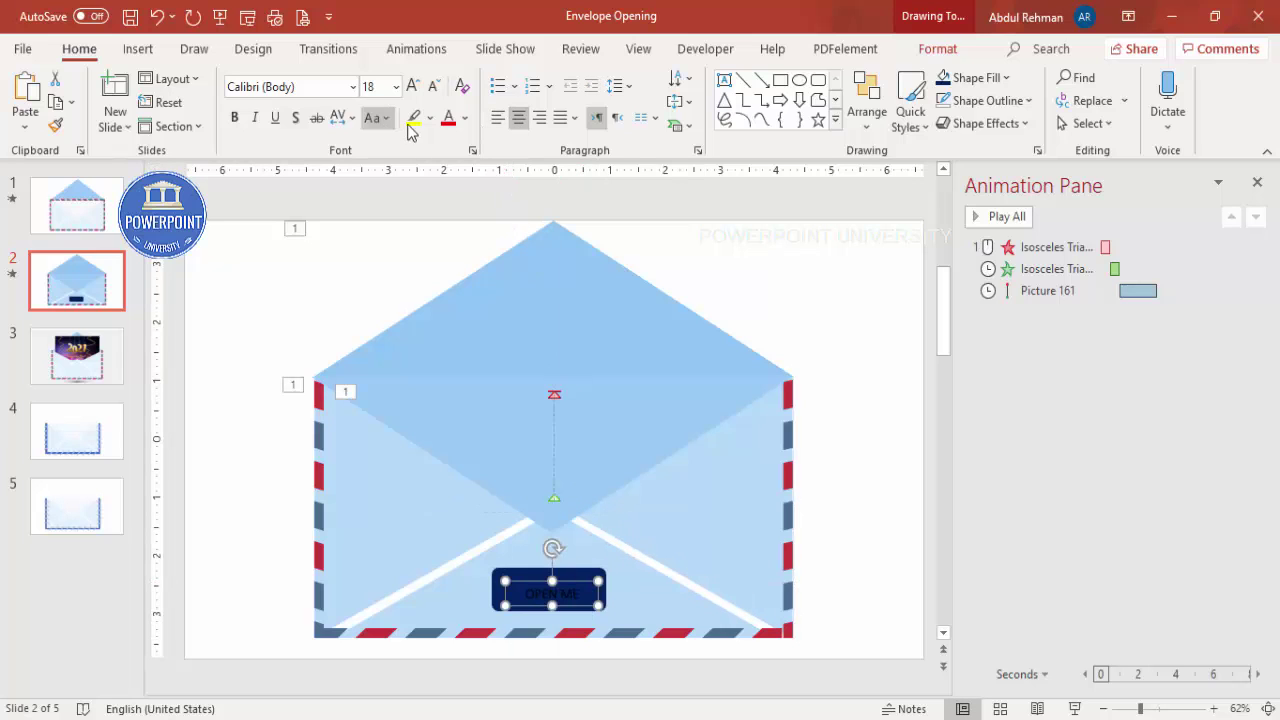
{"action": "left_click", "coordinate": [465, 118]}
{"action": "left_click", "coordinate": [449, 164]}
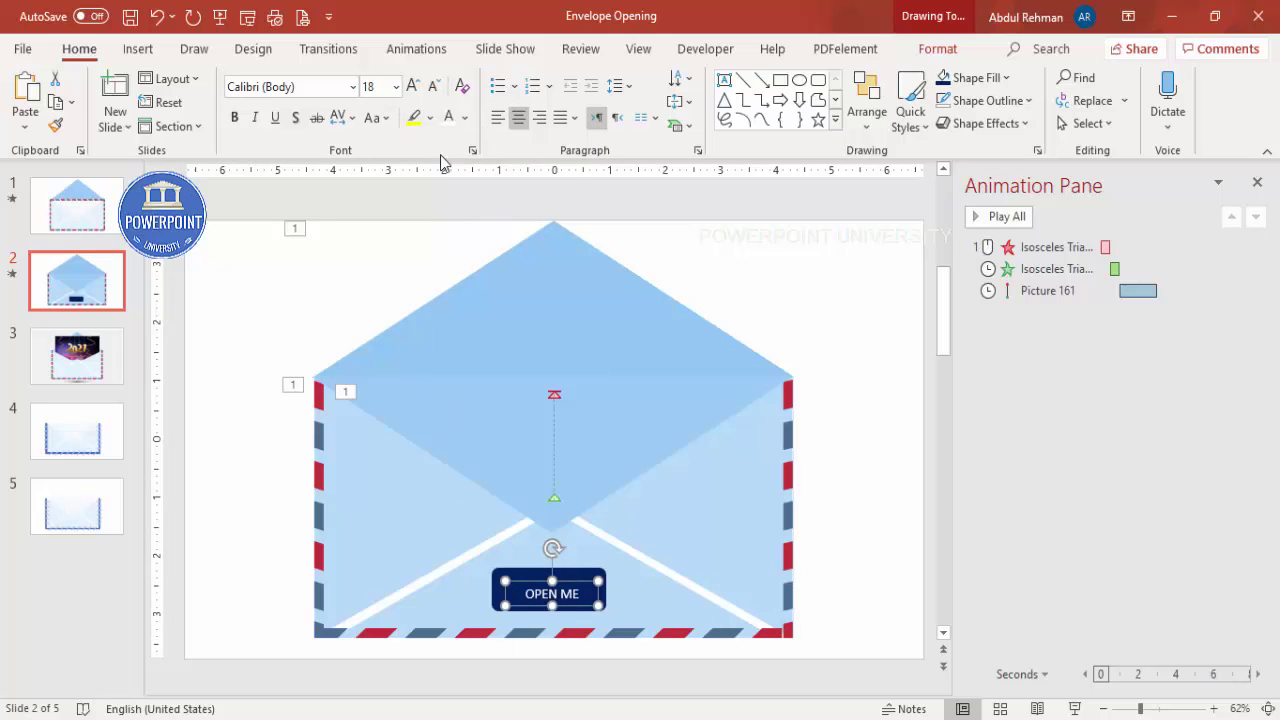
{"action": "left_click", "coordinate": [314, 88]}
{"action": "type", "text": "Roboto"}
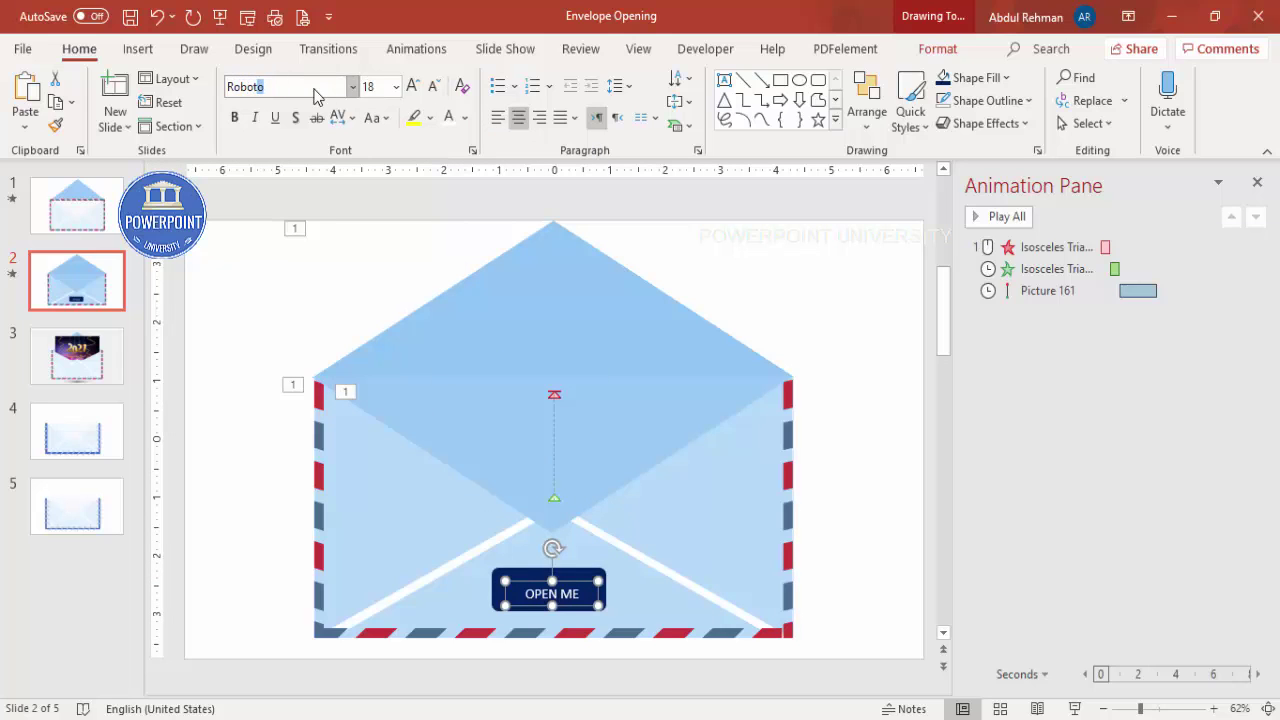
{"action": "key", "text": "Return"}
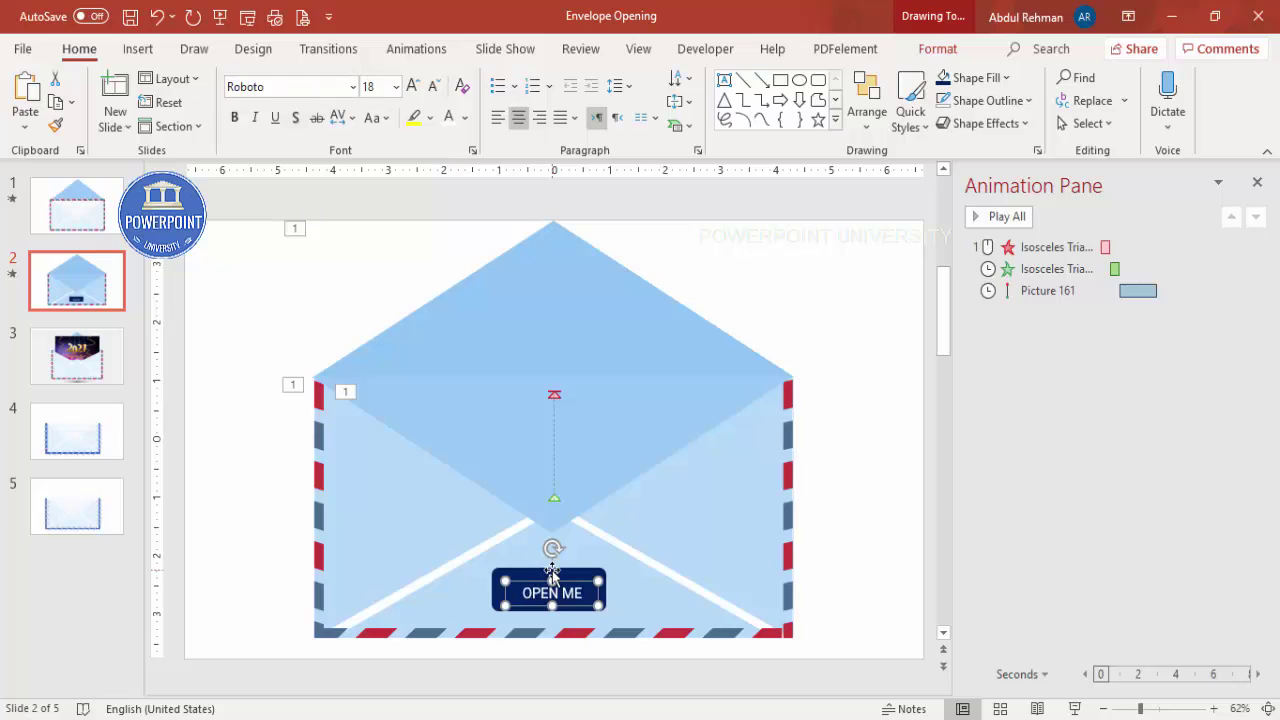
Nudge the text up slightly and group it with the navy rounded rectangle.
{"action": "left_click_drag", "start_coordinate": [575, 590], "coordinate": [575, 587]}
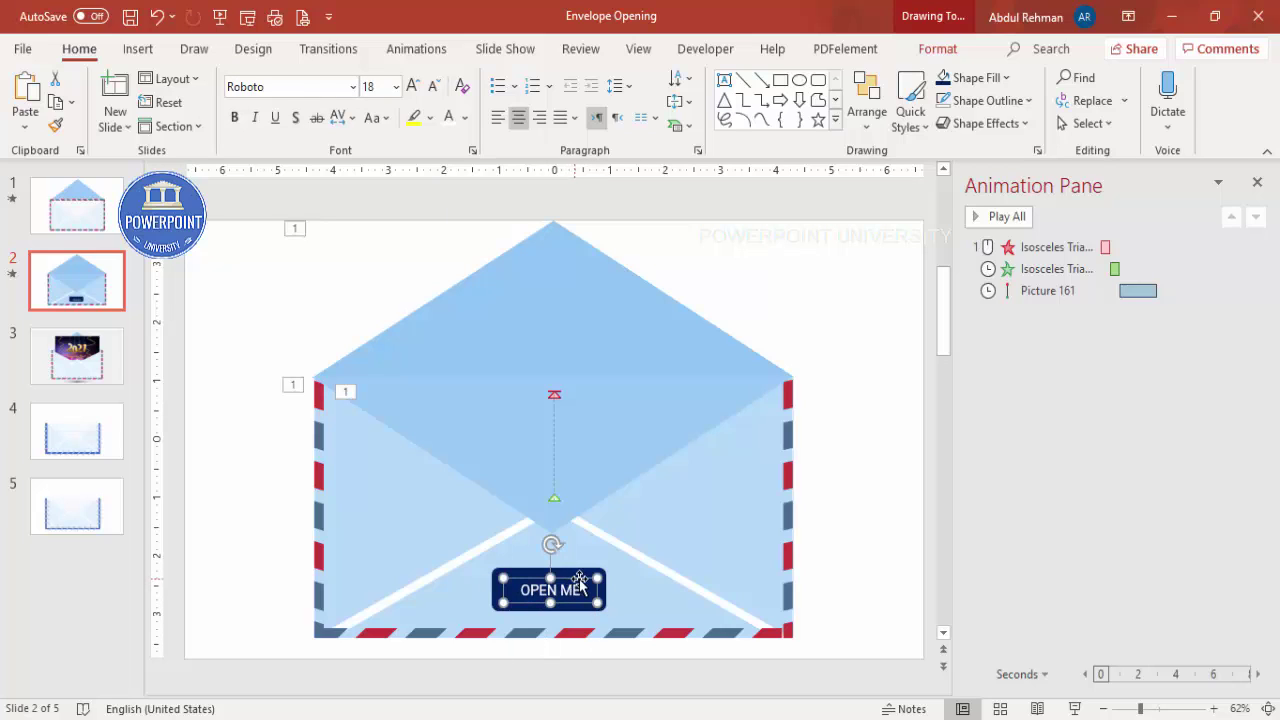
{"action": "left_click", "coordinate": [590, 577], "text": "shift"}
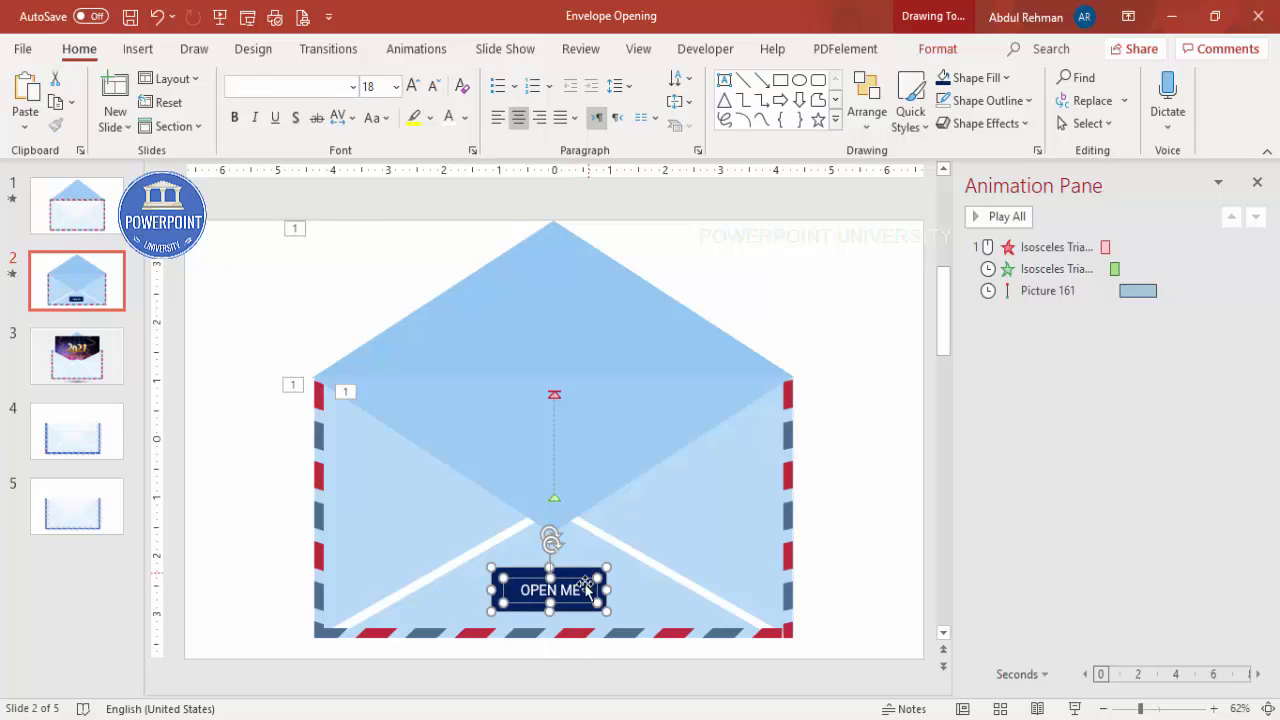
{"action": "key", "text": "ctrl+g"}
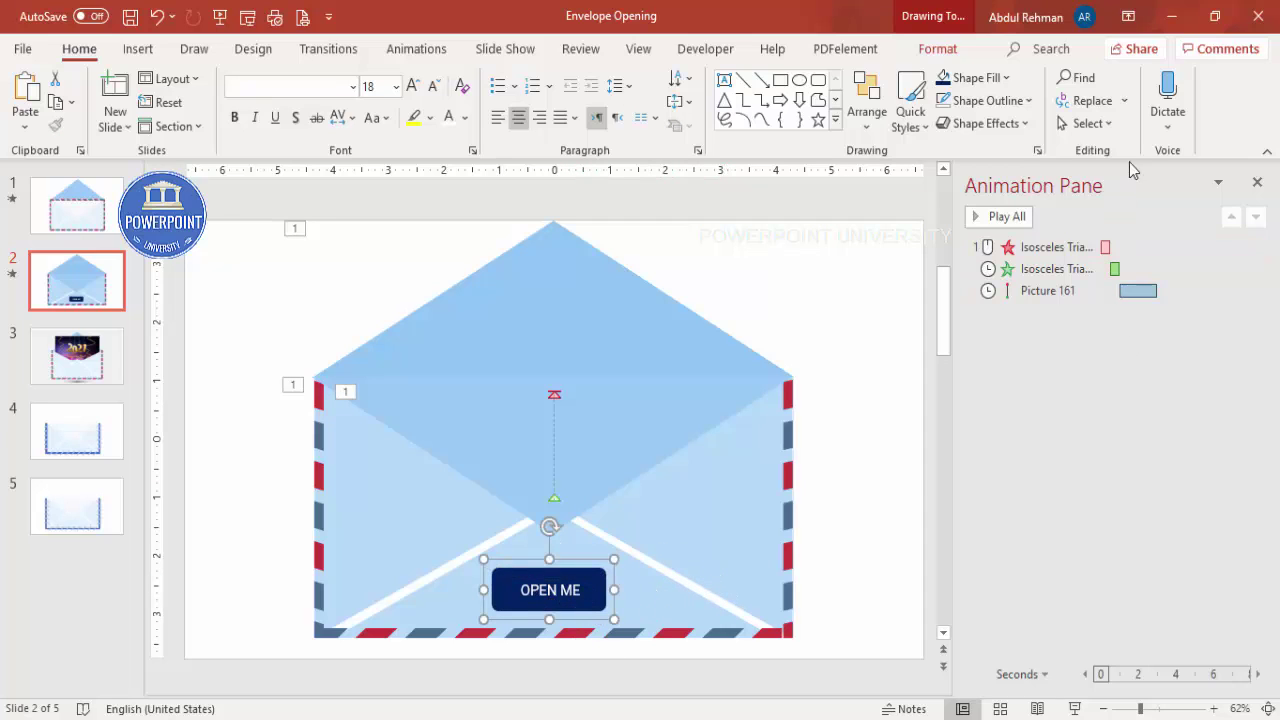
In the Selection Pane, rename Group 167 to 'Open me Box'.
{"action": "left_click", "coordinate": [1086, 123]}
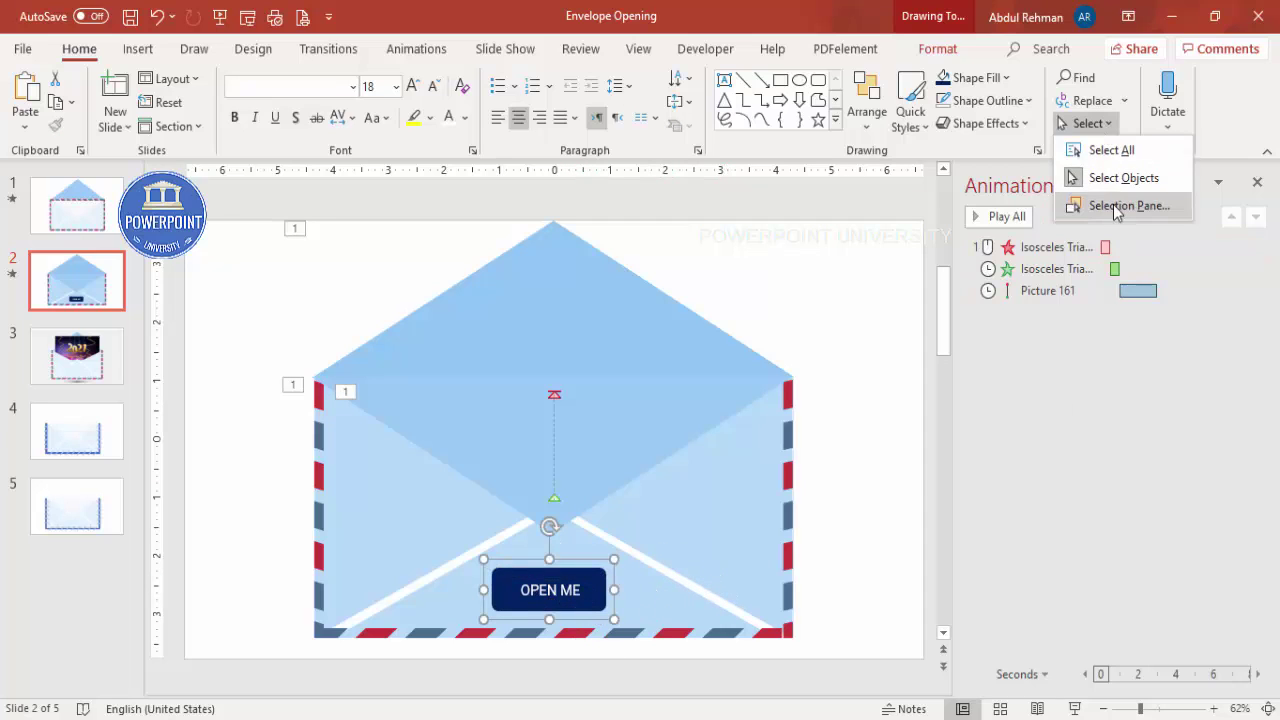
{"action": "left_click", "coordinate": [1120, 205]}
{"action": "double_click", "coordinate": [822, 254]}
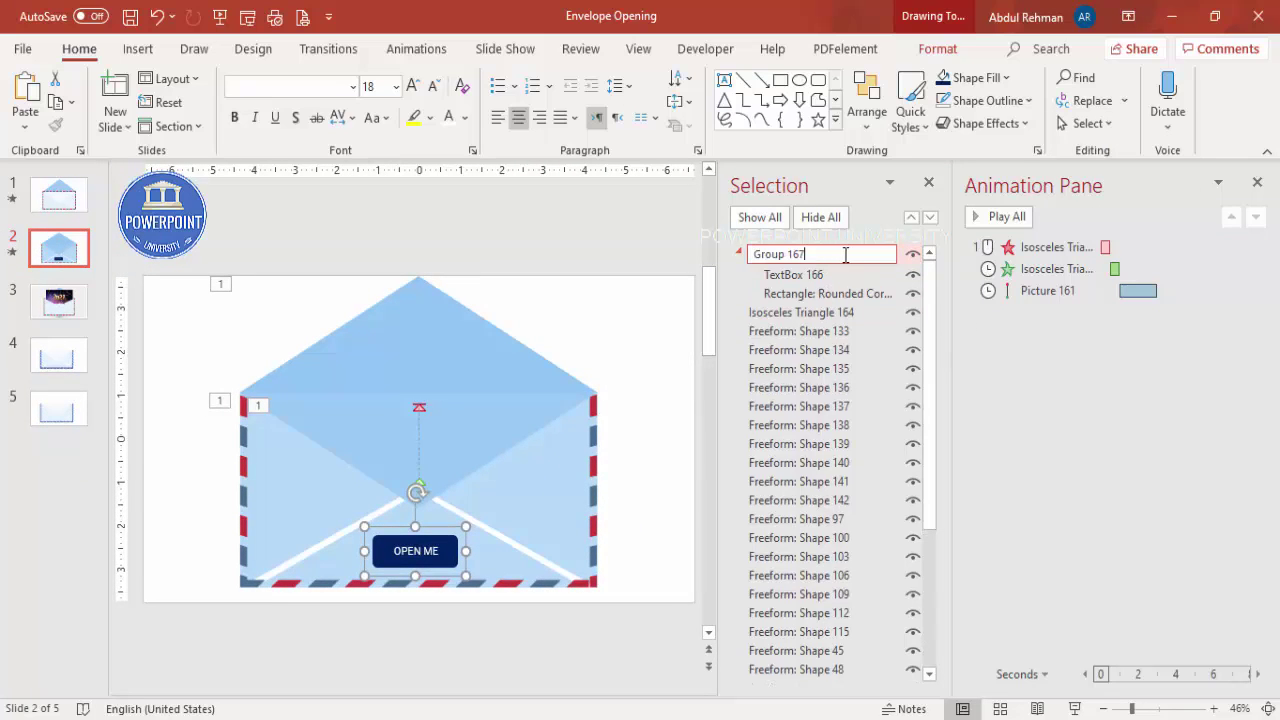
{"action": "left_click_drag", "start_coordinate": [845, 255], "coordinate": [684, 251]}
{"action": "type", "text": "Open me "}
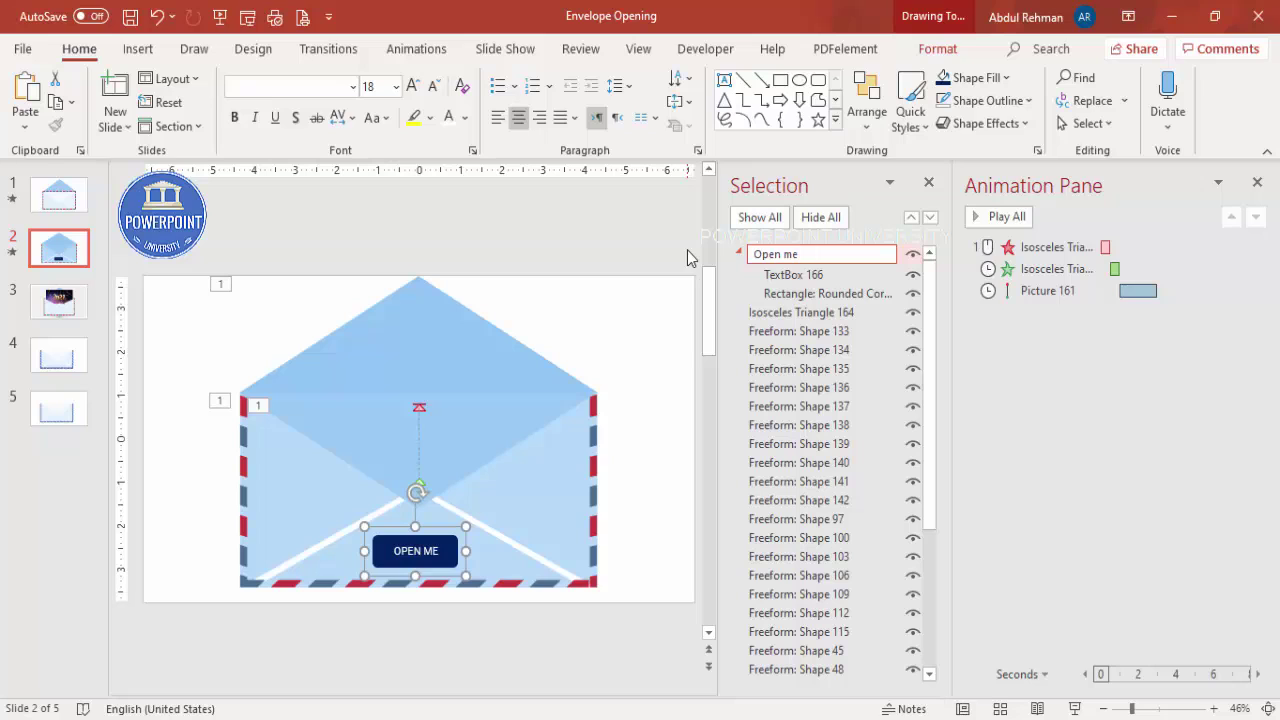
{"action": "type", "text": "Box"}
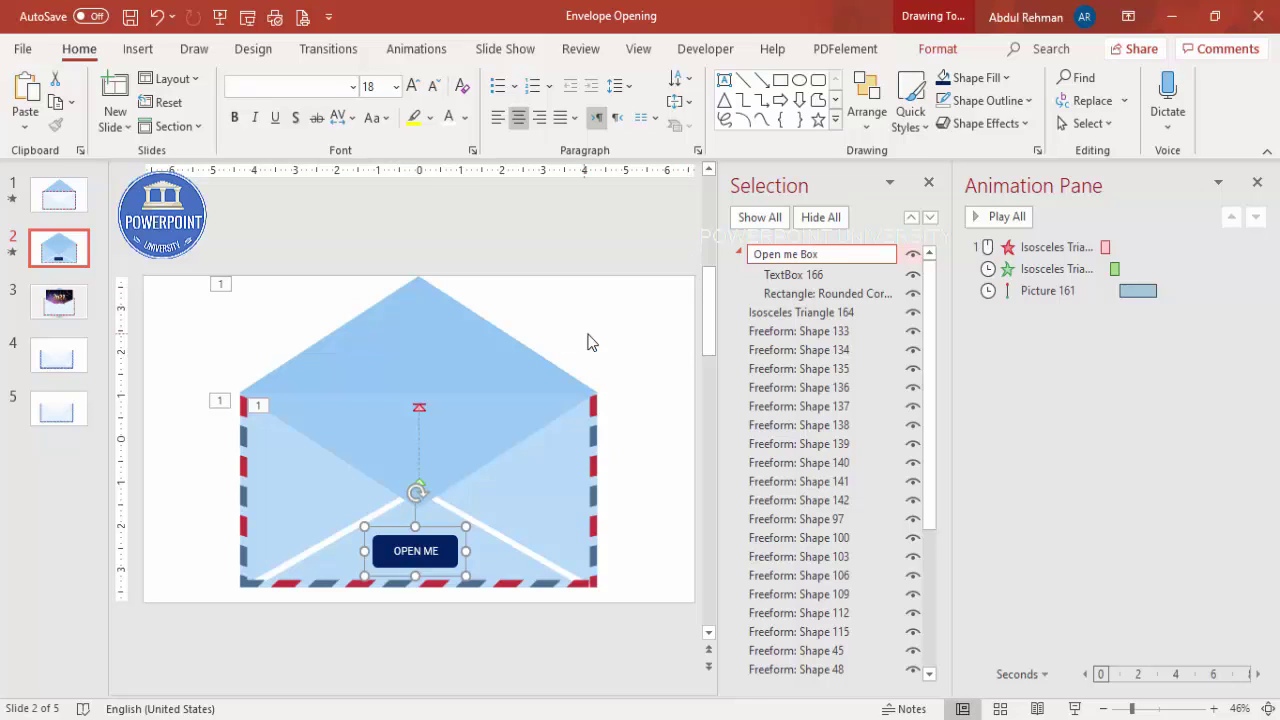
{"action": "left_click", "coordinate": [588, 342]}
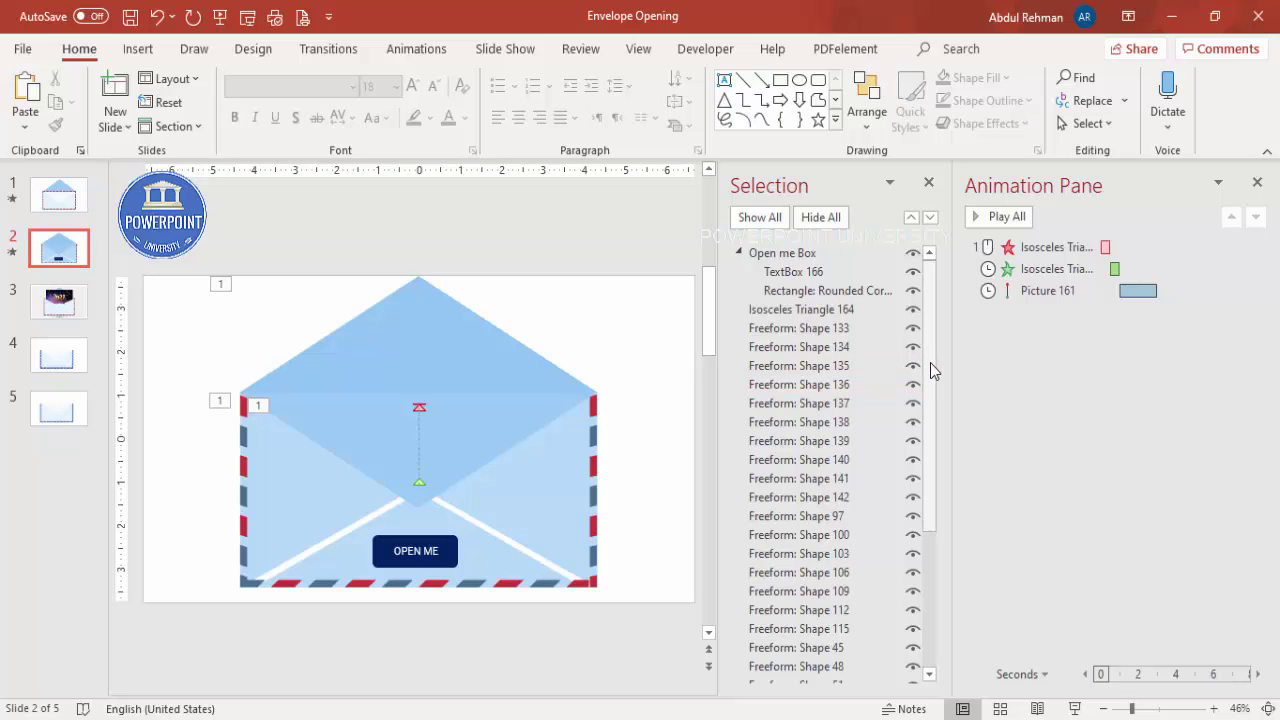
Temporarily hide the lower flap, rename Picture 161 to 'Greeting Card', then show the flap again.
{"action": "left_click", "coordinate": [511, 414]}
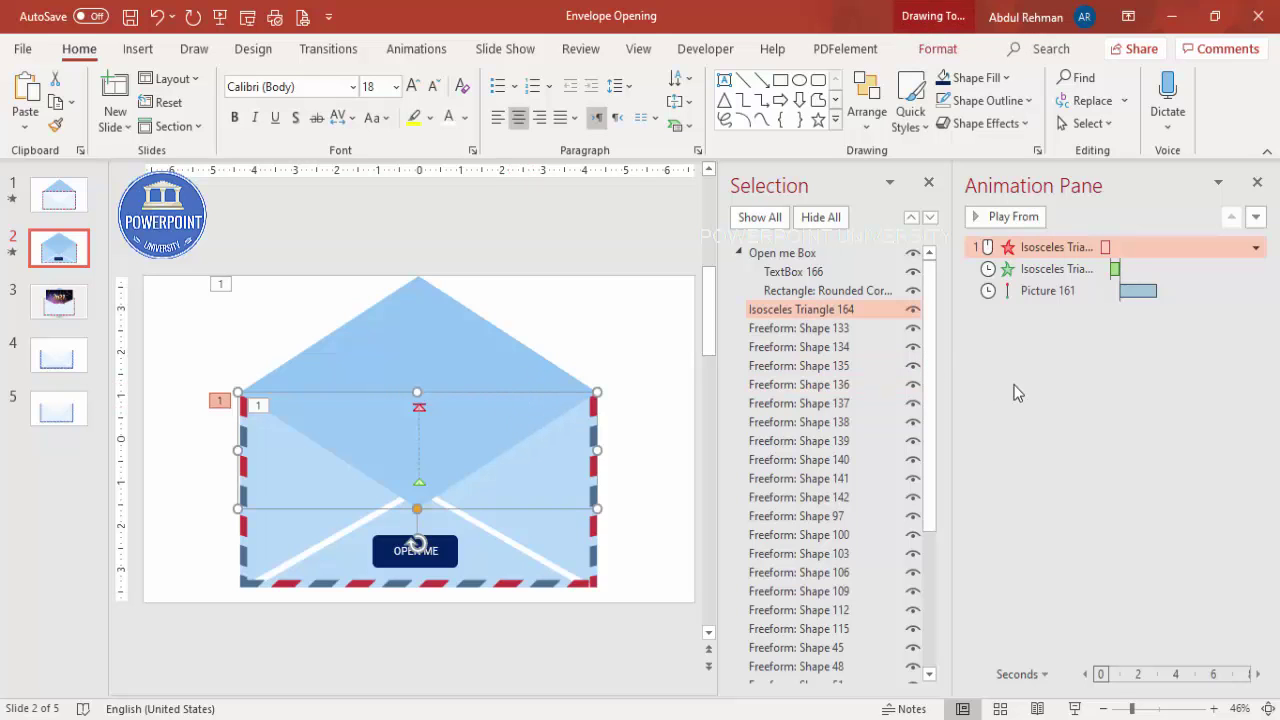
{"action": "left_click", "coordinate": [912, 318]}
{"action": "left_click", "coordinate": [470, 425]}
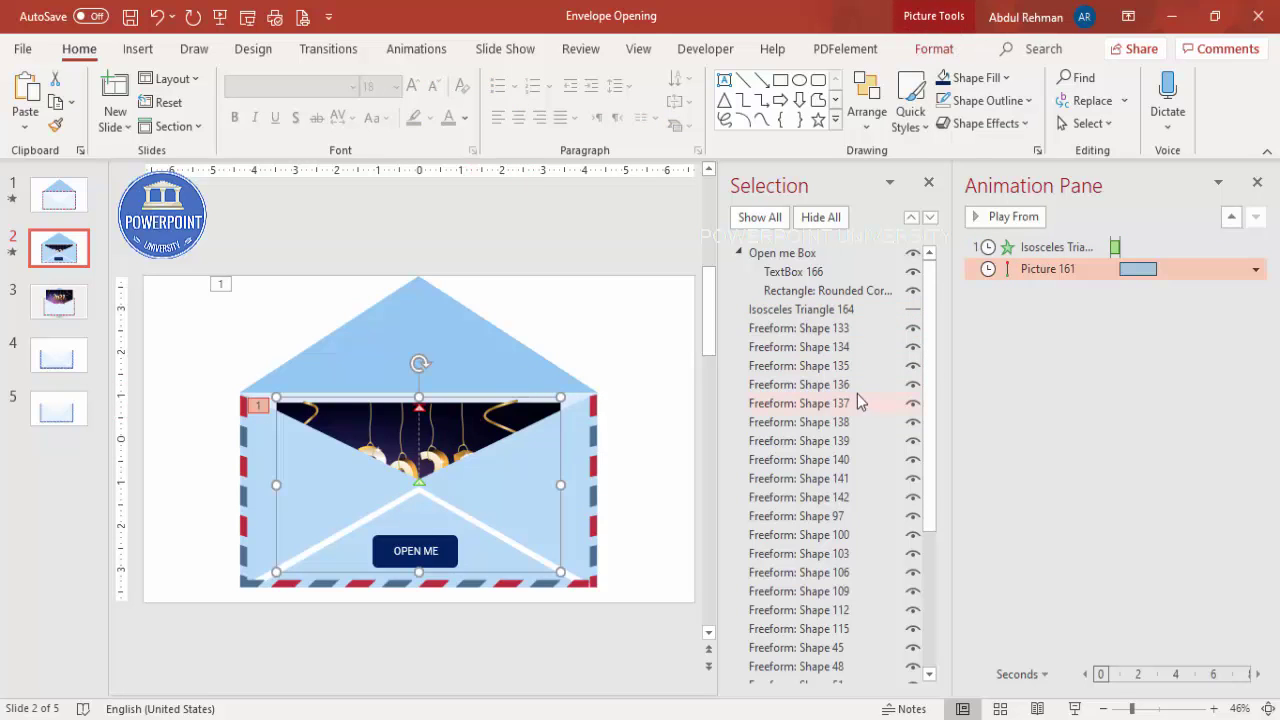
{"action": "left_click_drag", "start_coordinate": [930, 356], "coordinate": [936, 546]}
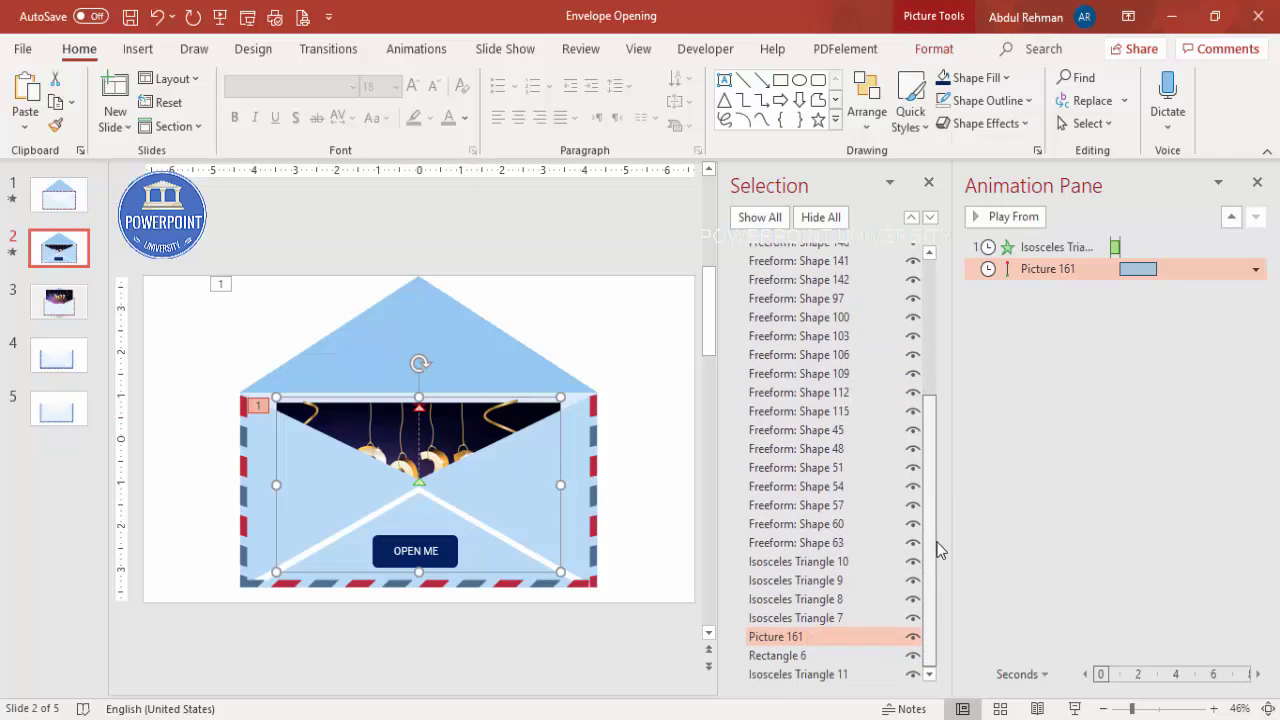
{"action": "left_click", "coordinate": [803, 638]}
{"action": "key", "text": "ctrl+a"}
{"action": "type", "text": "G"}
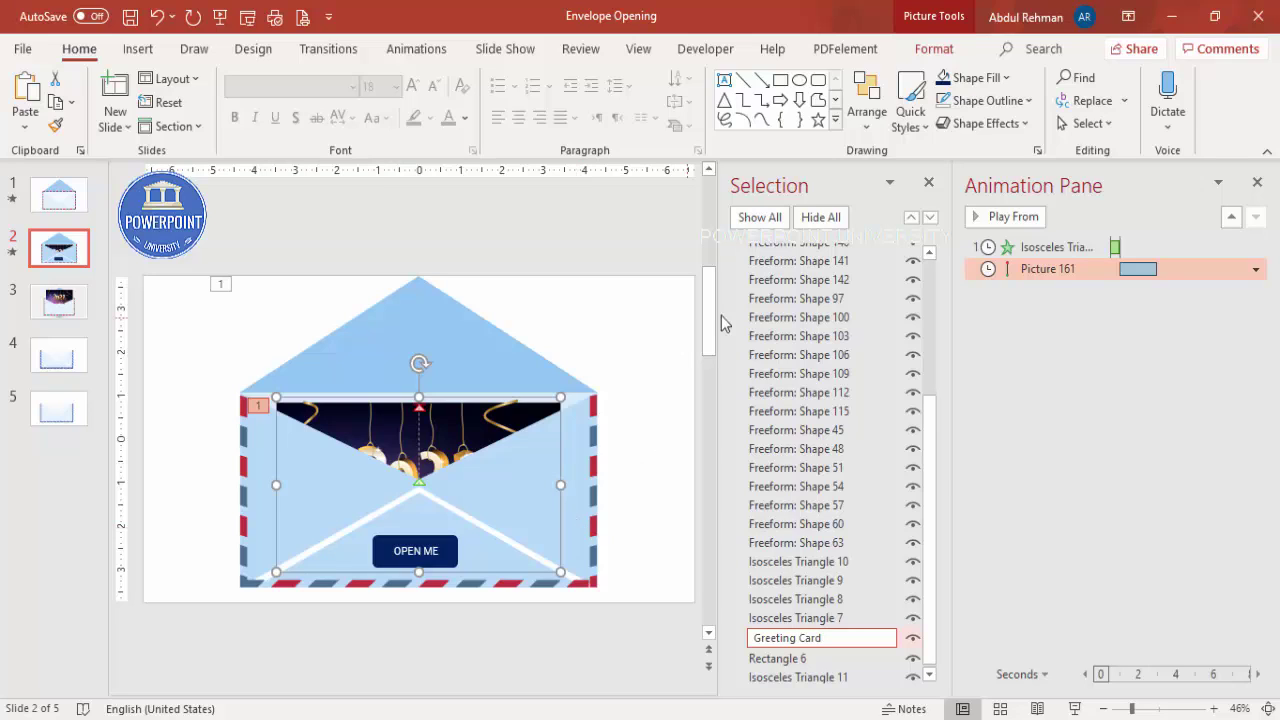
{"action": "type", "text": "reeting Card"}
{"action": "left_click_drag", "start_coordinate": [935, 456], "coordinate": [912, 318]}
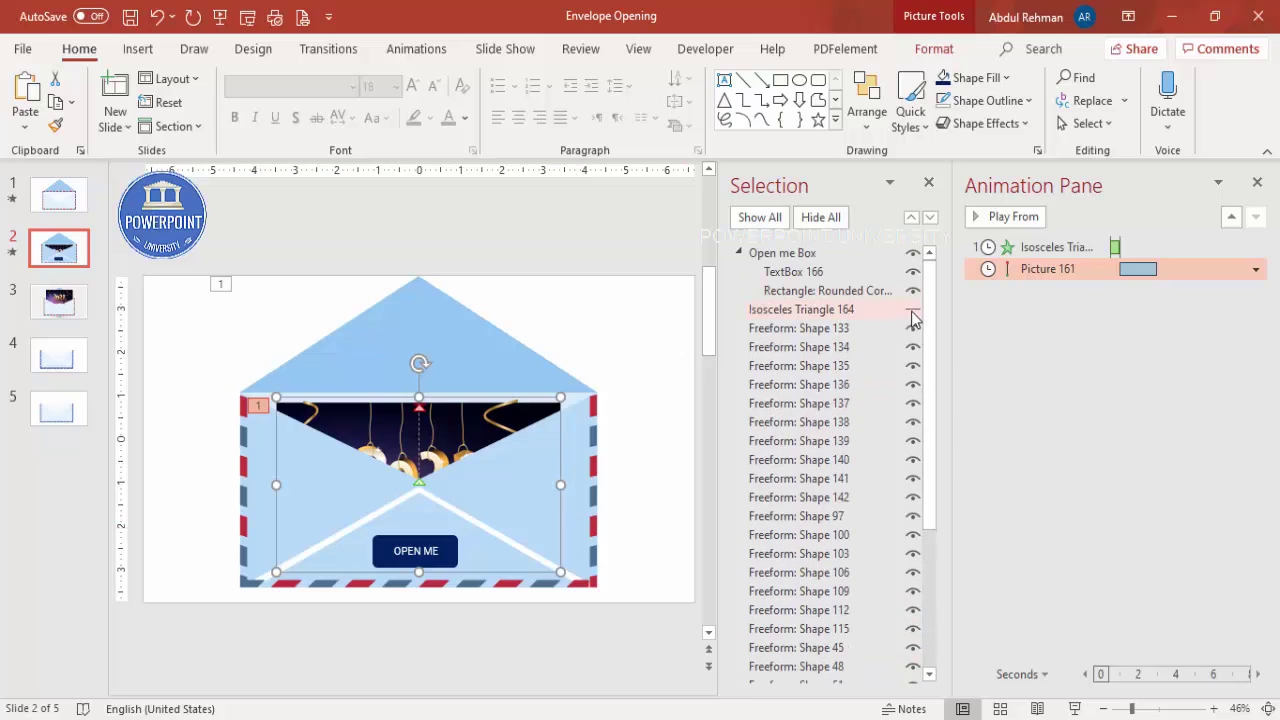
{"action": "left_click", "coordinate": [912, 318]}
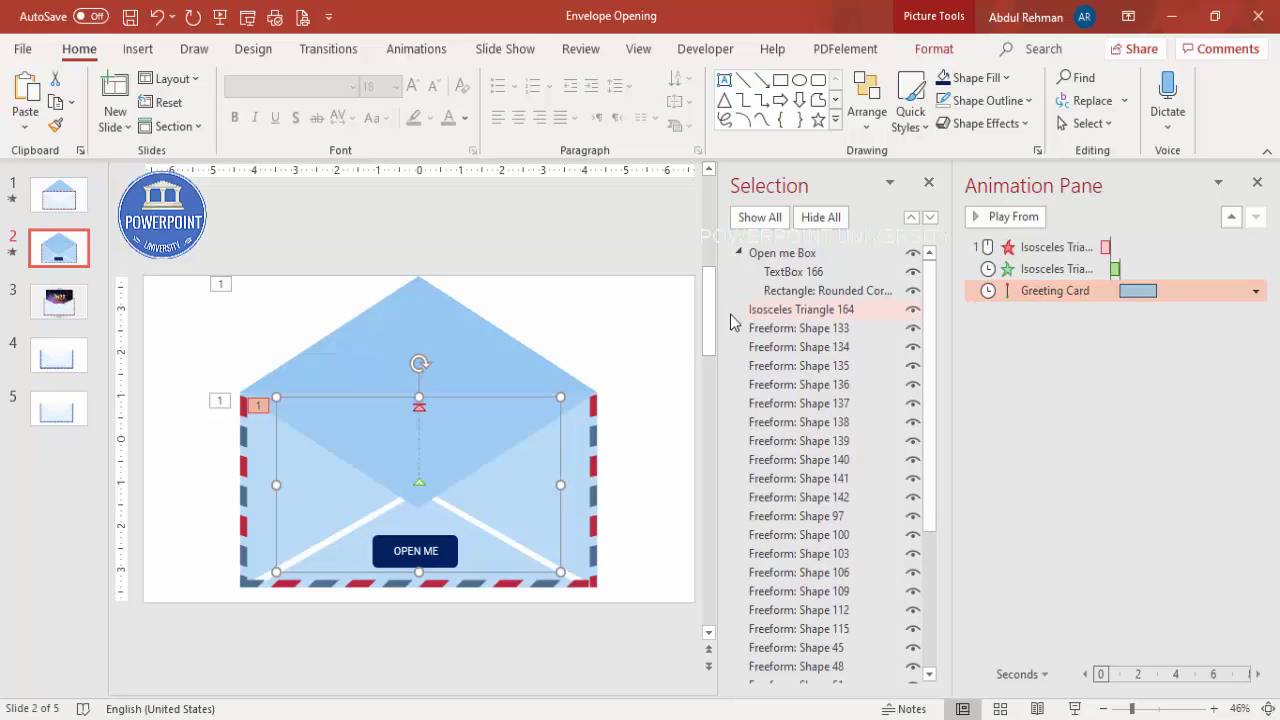
{"action": "left_click", "coordinate": [660, 330]}
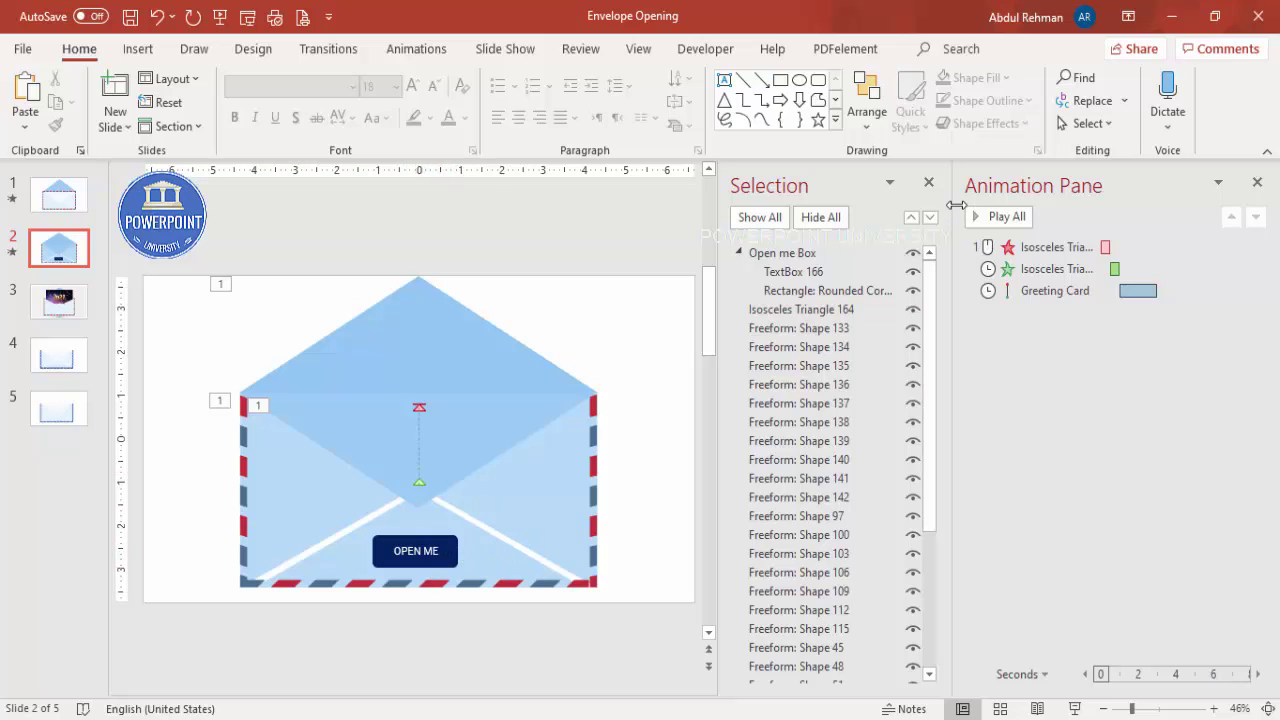
Set the flap's Collapse exit to start on click of Open me Box in its Timing triggers.
{"action": "left_click", "coordinate": [929, 183]}
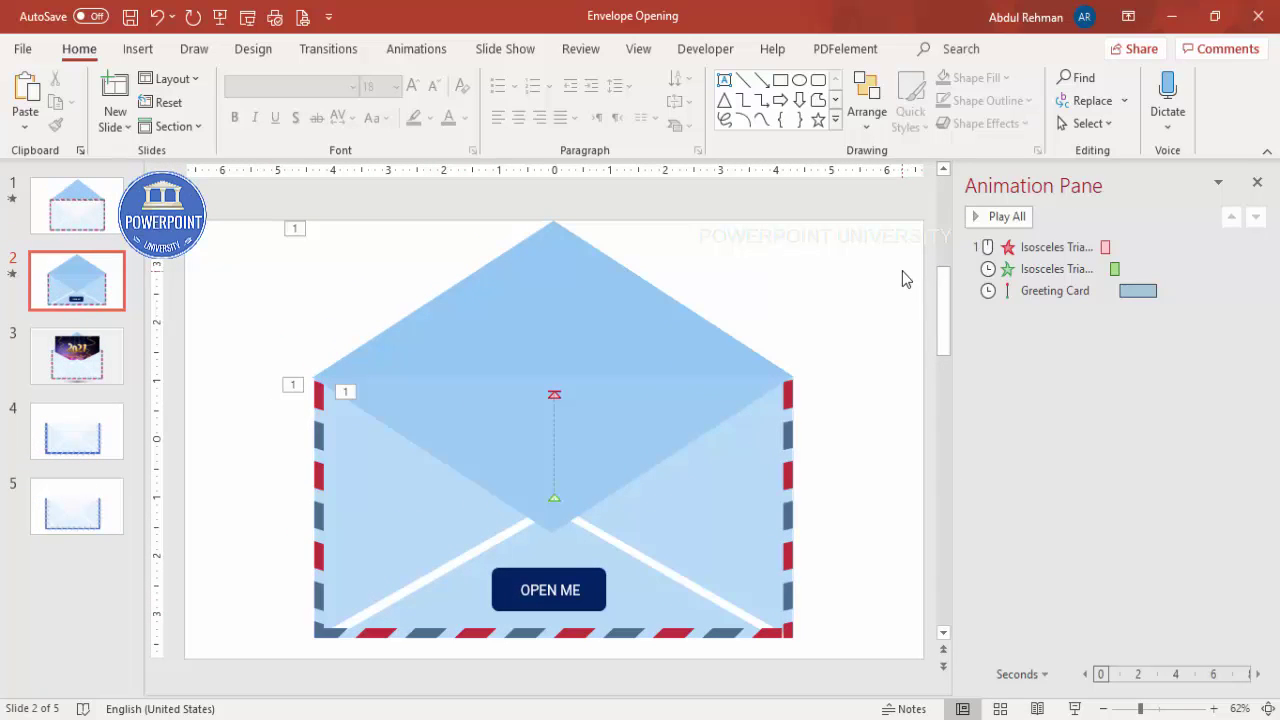
{"action": "double_click", "coordinate": [1067, 248]}
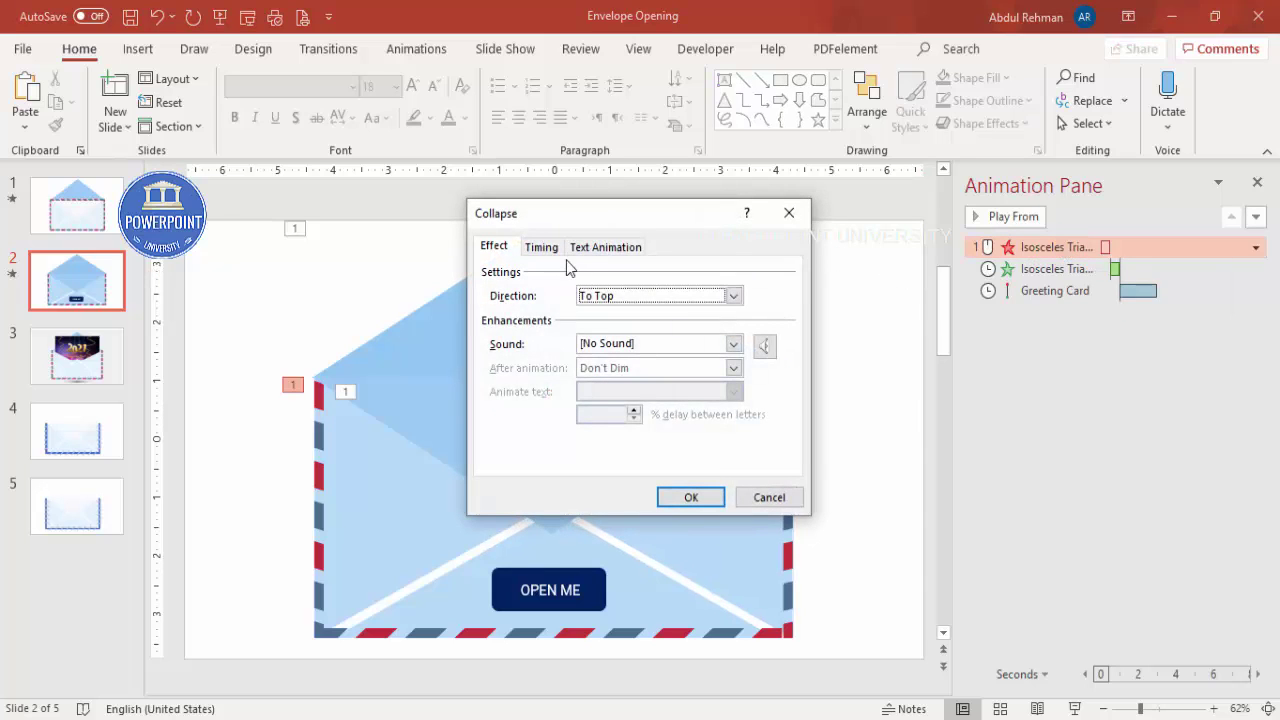
{"action": "left_click", "coordinate": [541, 247]}
{"action": "left_click", "coordinate": [512, 390]}
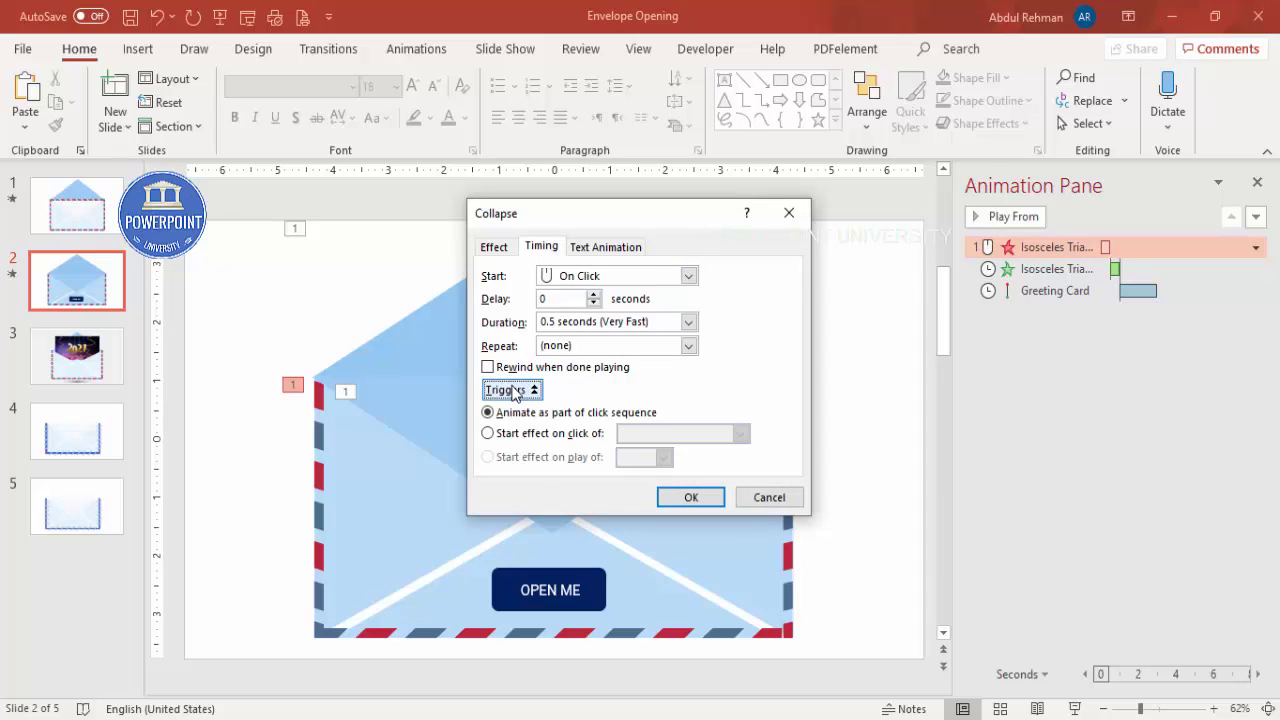
{"action": "left_click", "coordinate": [537, 437]}
{"action": "left_click", "coordinate": [707, 437]}
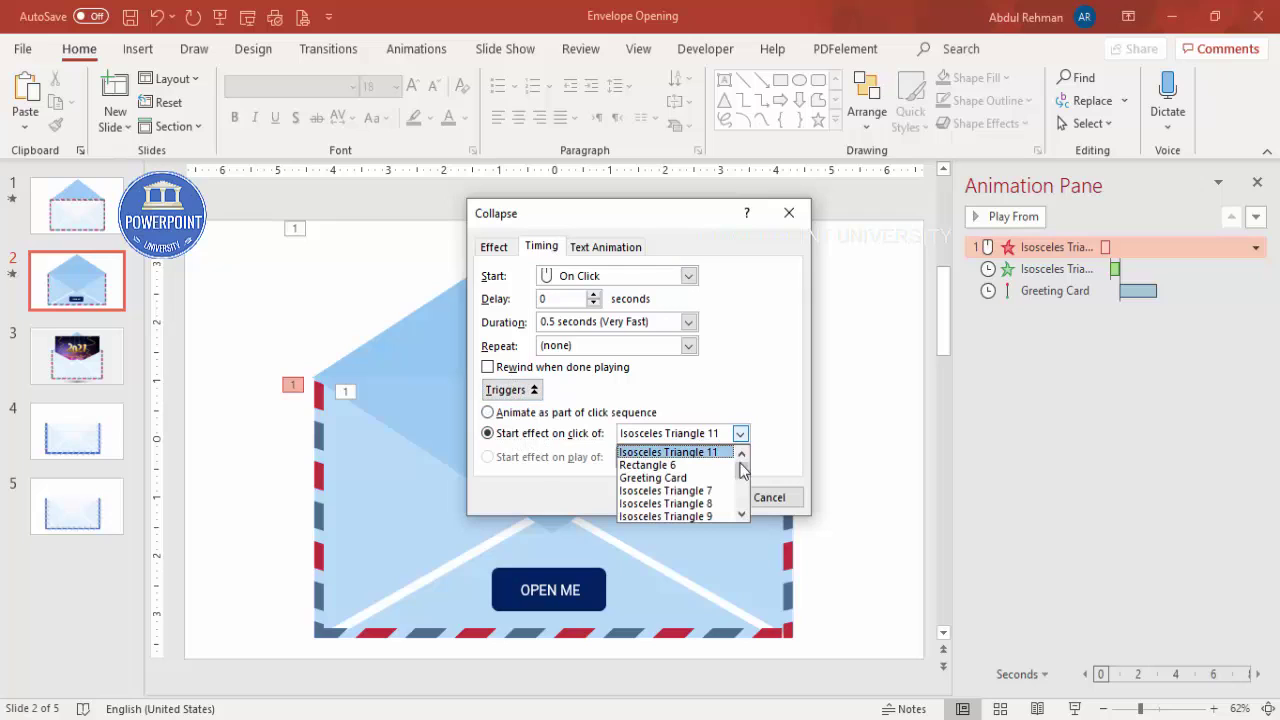
{"action": "left_click_drag", "start_coordinate": [741, 468], "coordinate": [741, 505]}
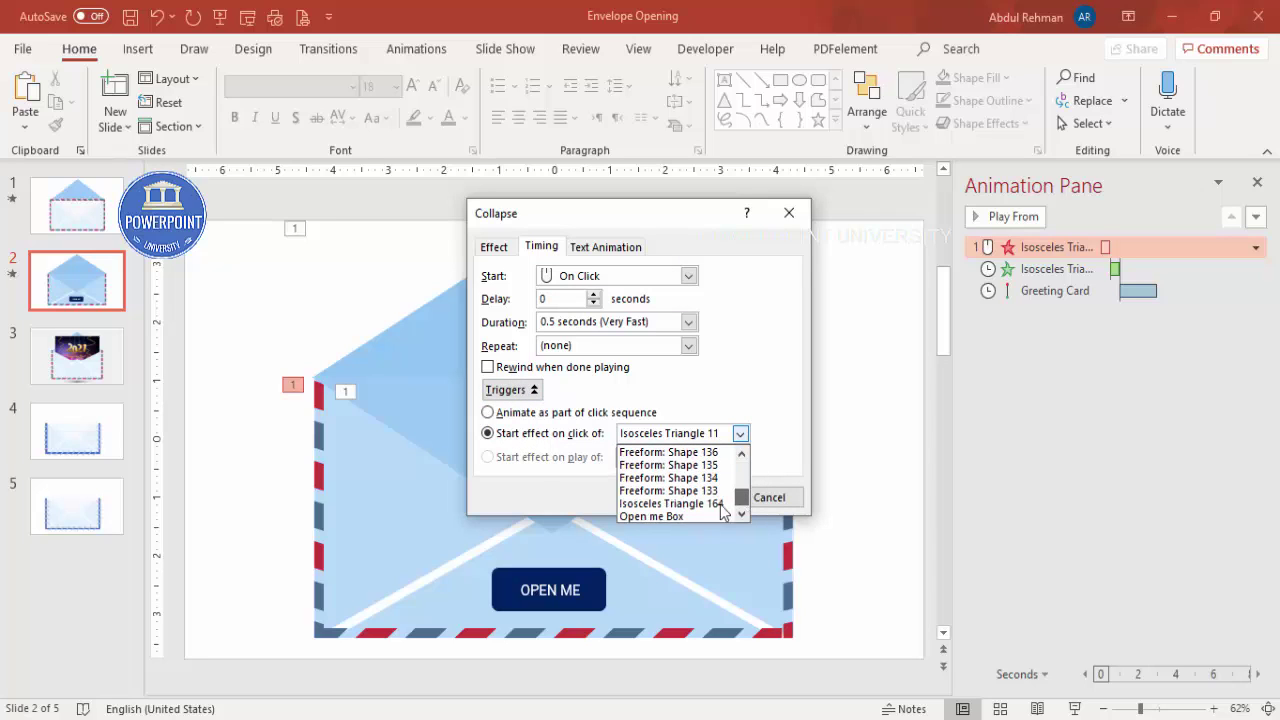
{"action": "left_click", "coordinate": [667, 516]}
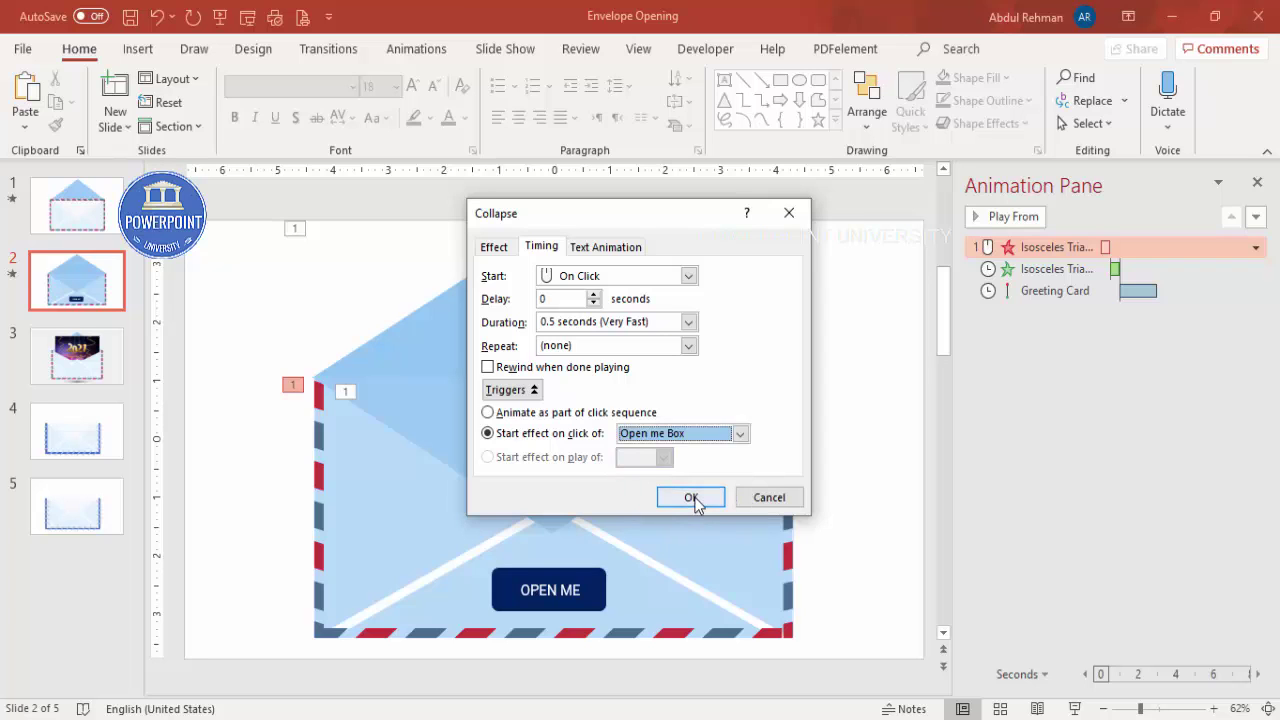
{"action": "left_click", "coordinate": [690, 500]}
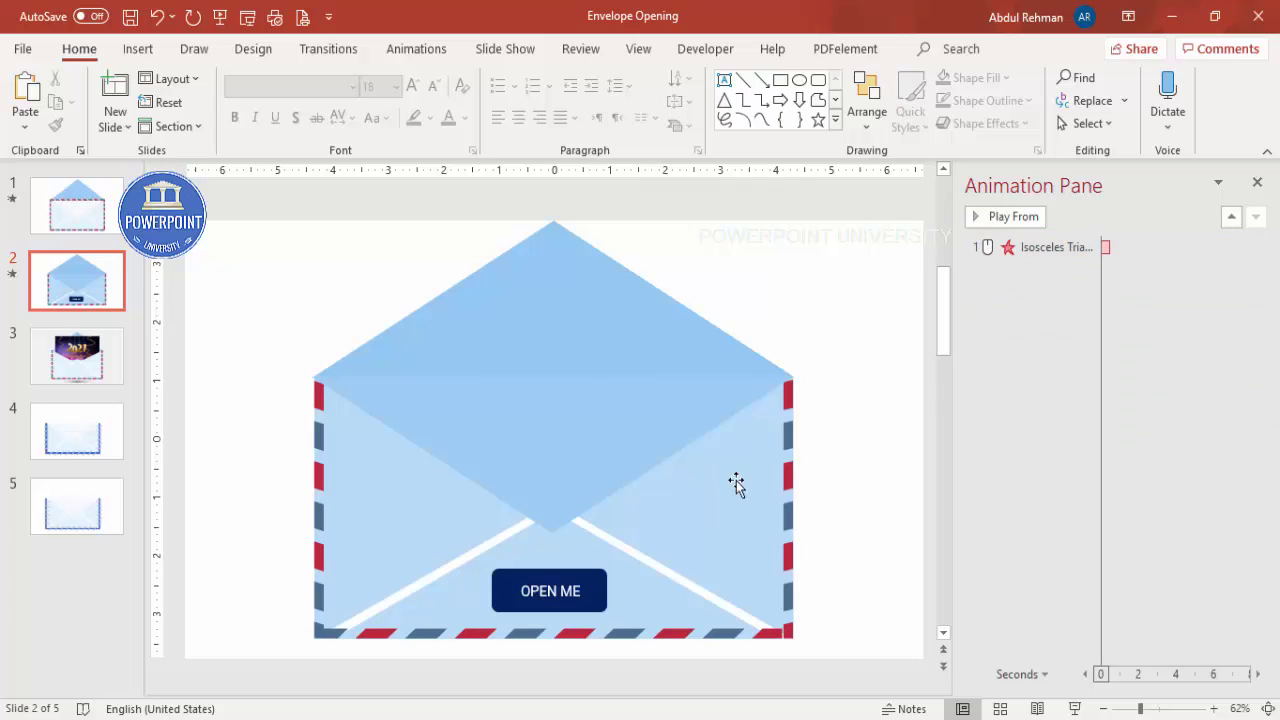
Test the show, then move the Stretch and Greeting Card animations under the Open me Box trigger.
{"action": "left_click", "coordinate": [1075, 708]}
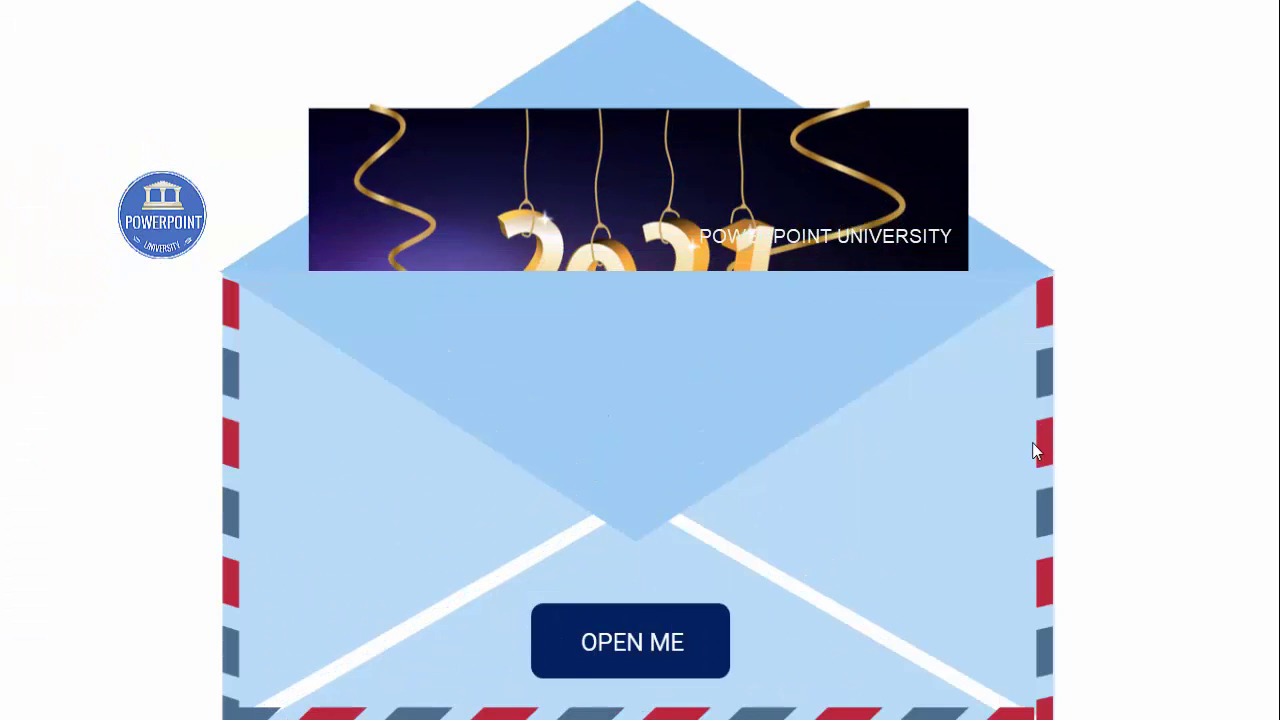
{"action": "key", "text": "Escape"}
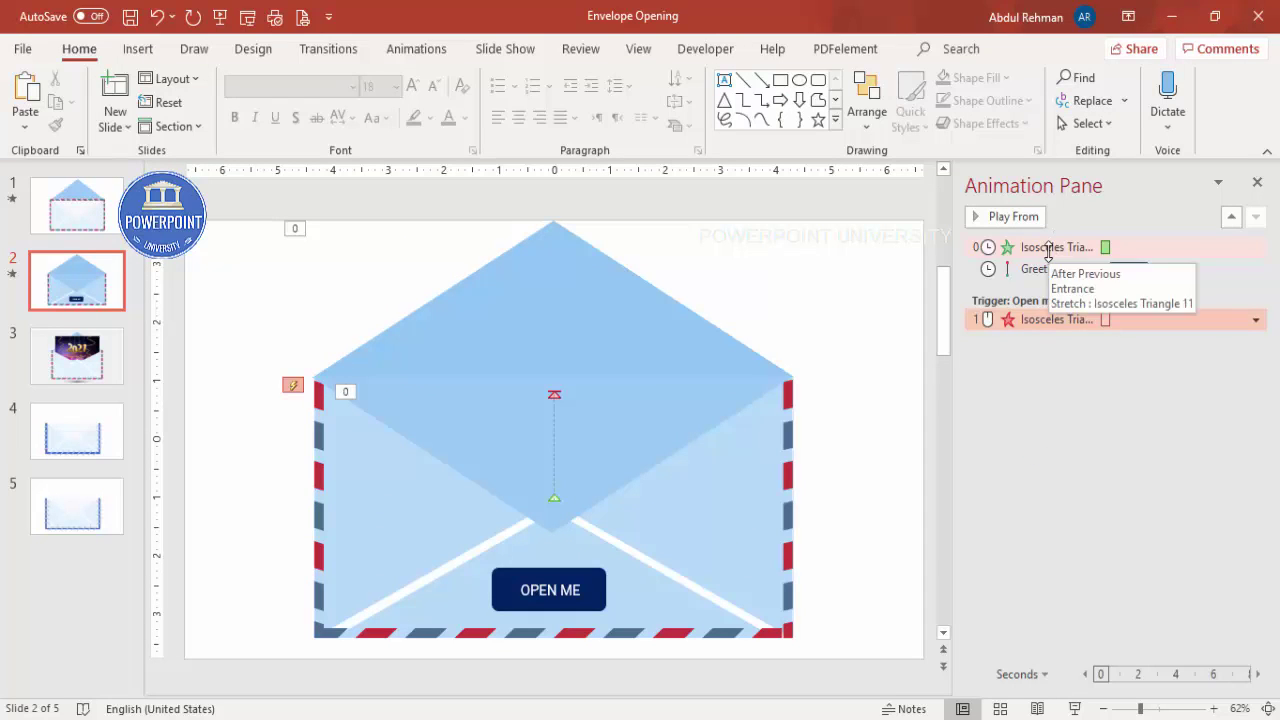
{"action": "left_click_drag", "start_coordinate": [1050, 247], "coordinate": [1062, 335]}
{"action": "left_click_drag", "start_coordinate": [1058, 247], "coordinate": [1040, 344]}
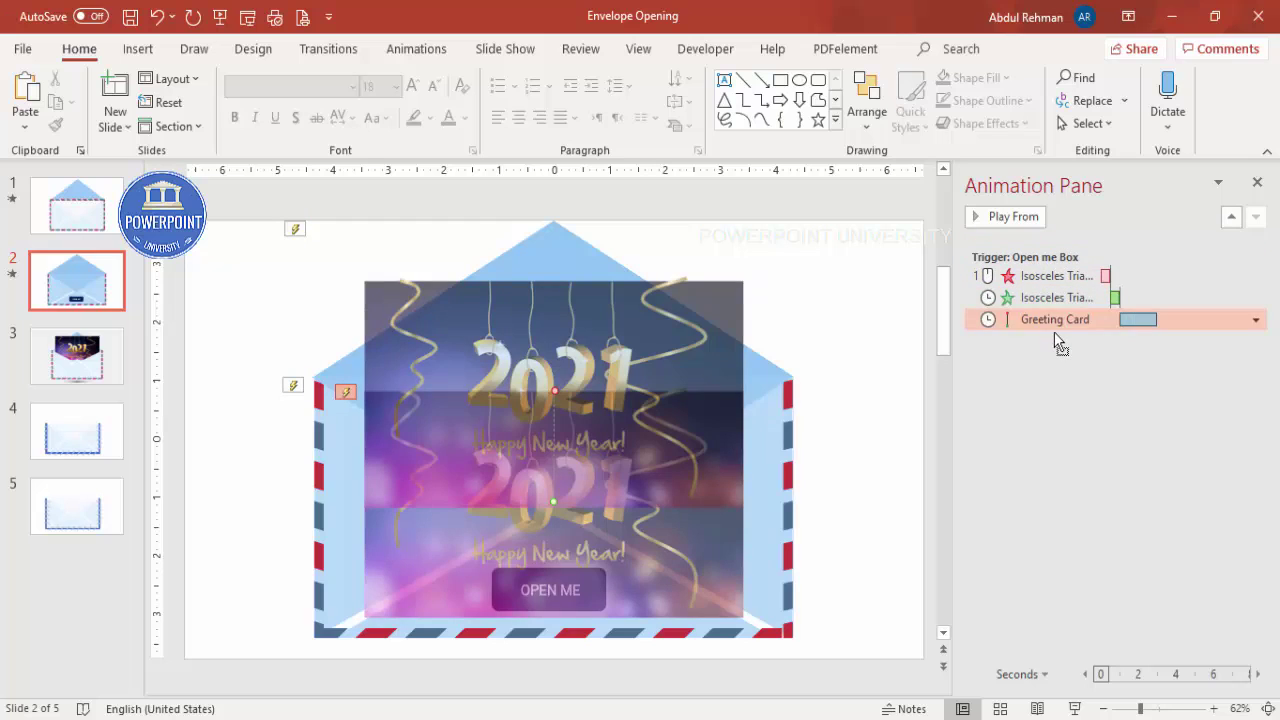
Rerun the slide show and click OPEN ME to confirm the envelope opens and the card appears.
{"action": "left_click", "coordinate": [1075, 708]}
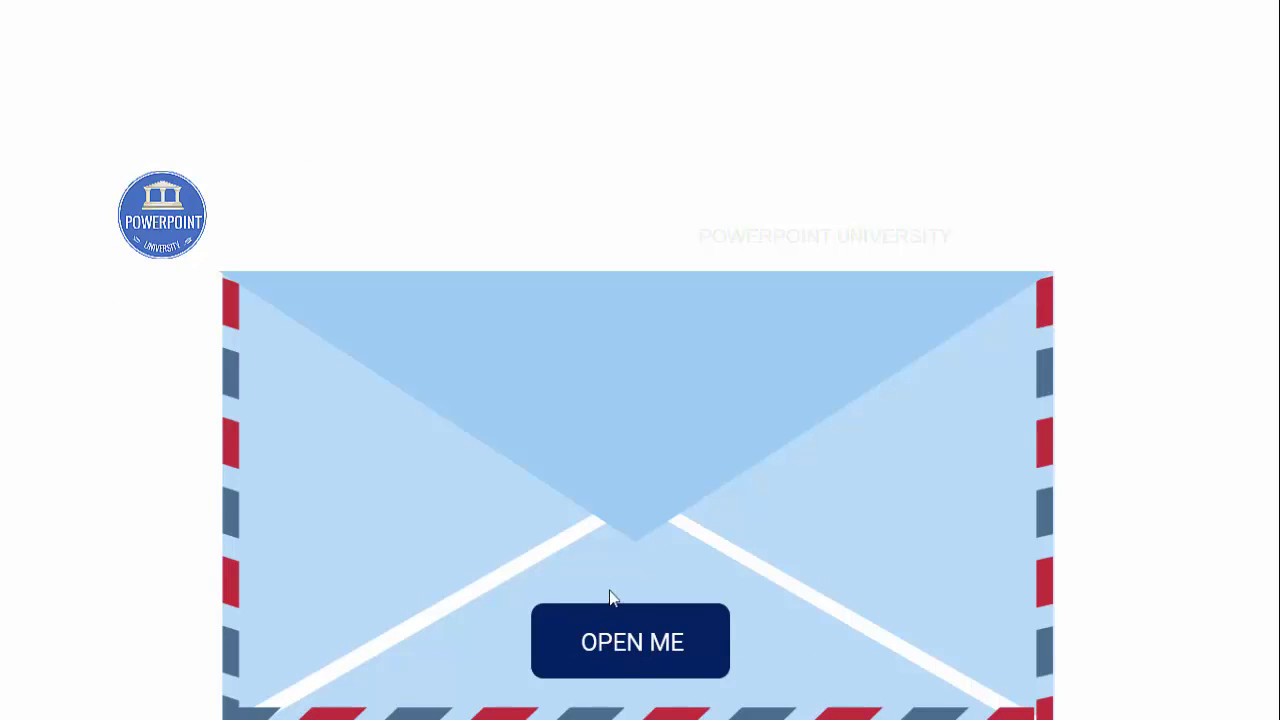
{"action": "left_click", "coordinate": [656, 651]}
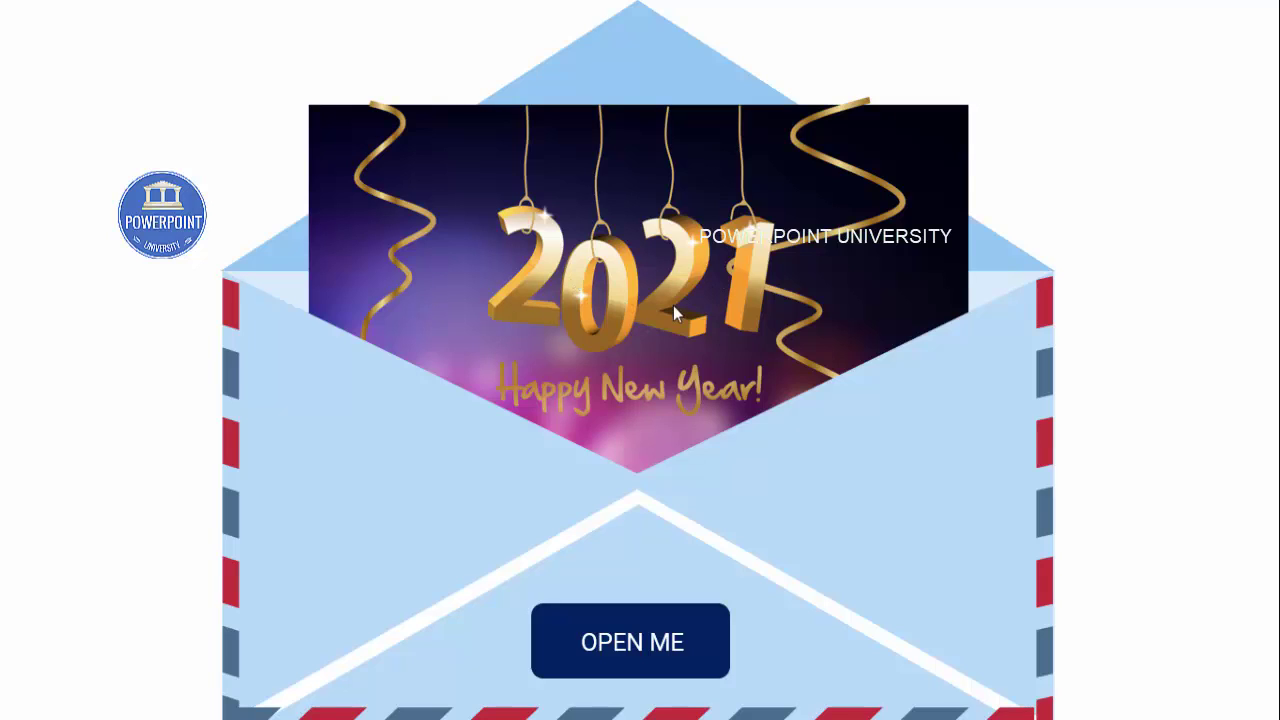
{"action": "key", "text": "Escape"}
{"action": "left_click", "coordinate": [876, 300]}
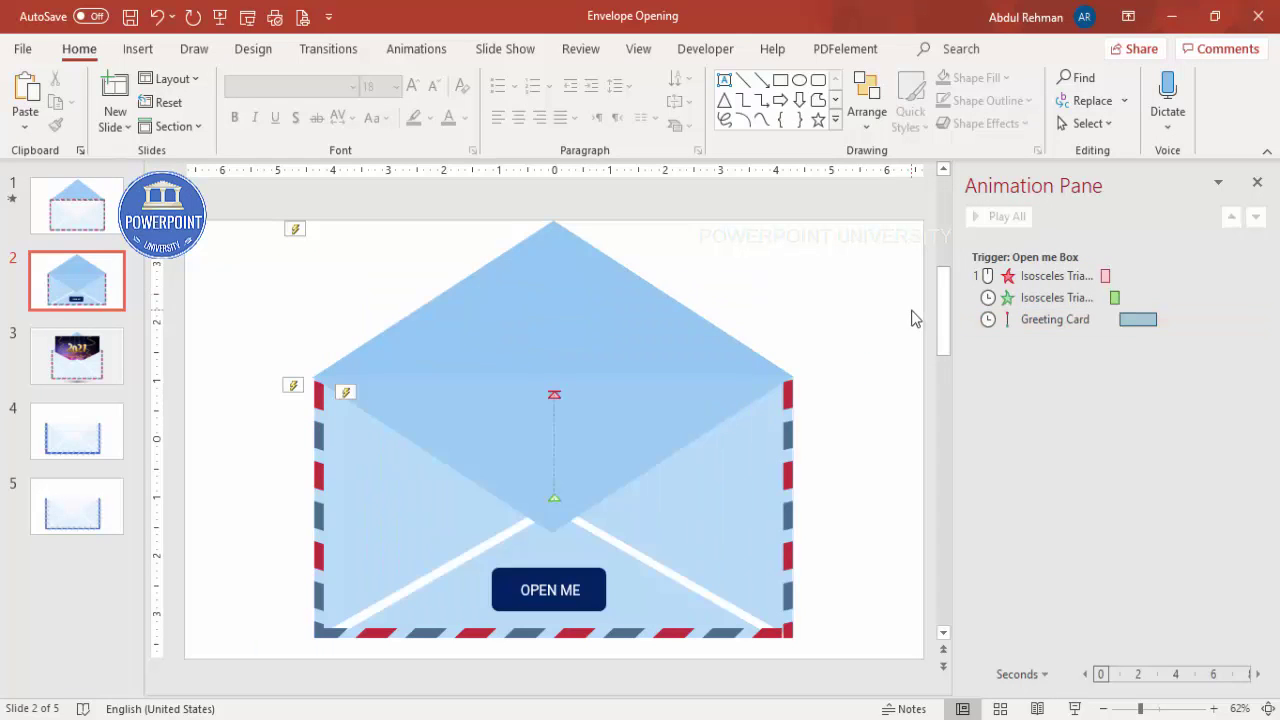